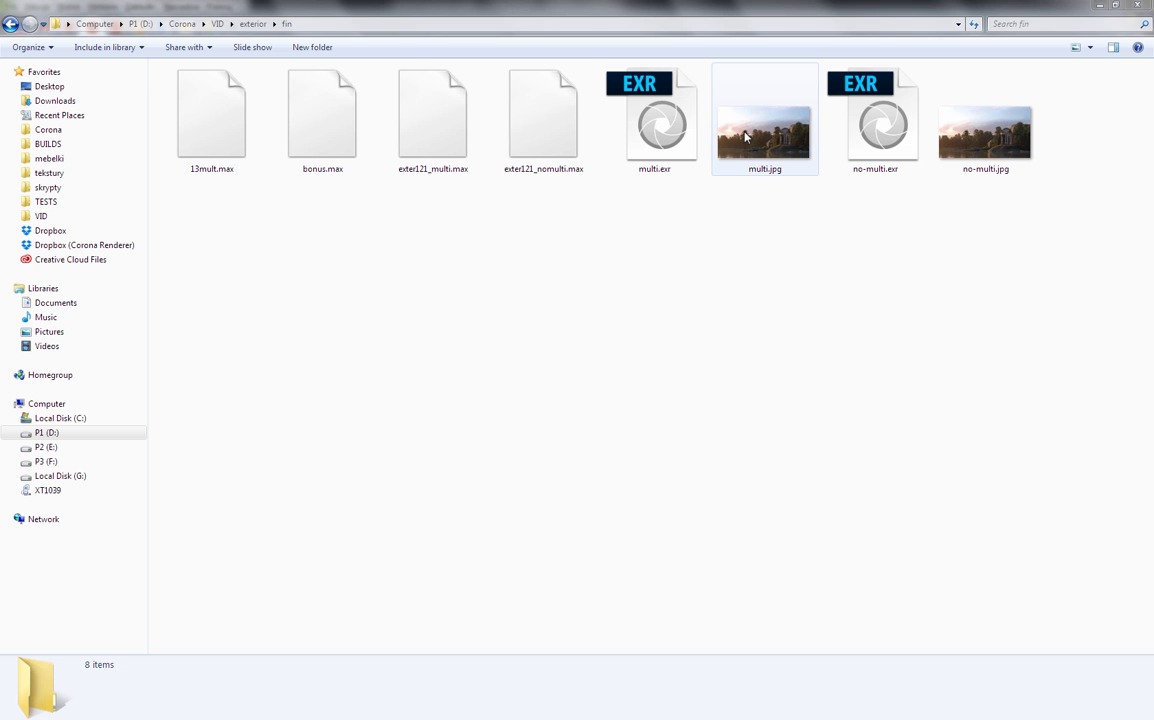
# - Open no-multi.jpg full screen and compare it with multi.jpg by alternating between the two renders
pyautogui.doubleClick(1000, 135)
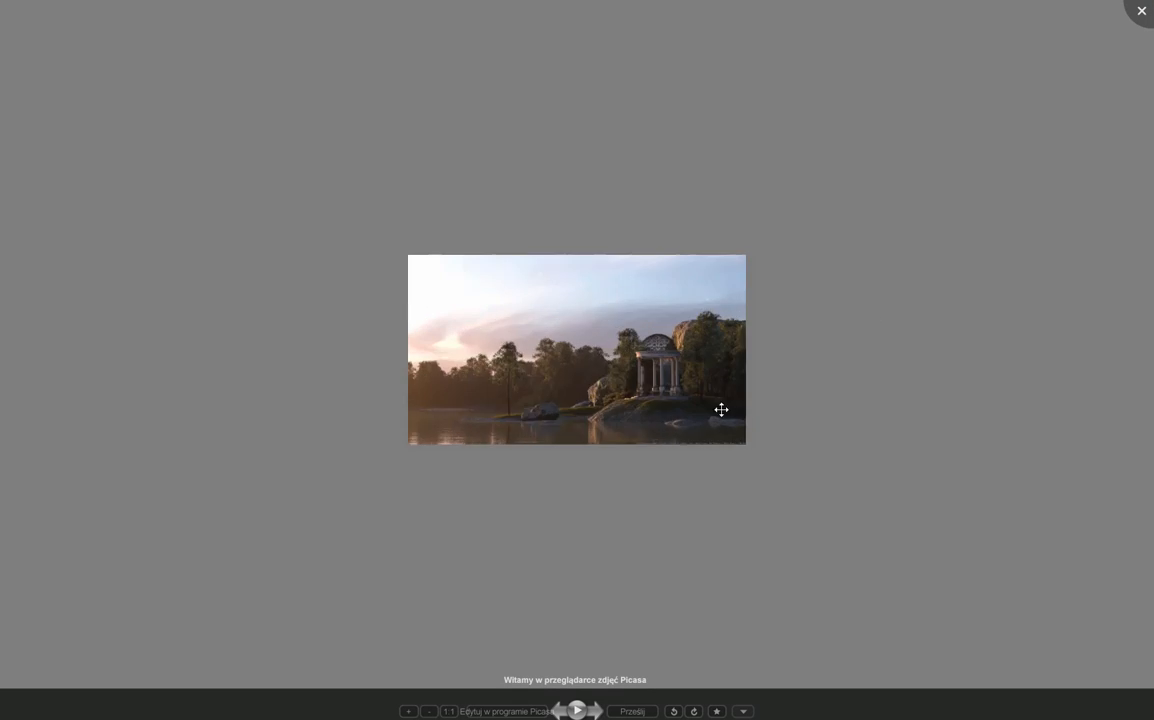
pyautogui.scroll(3, 690, 474)
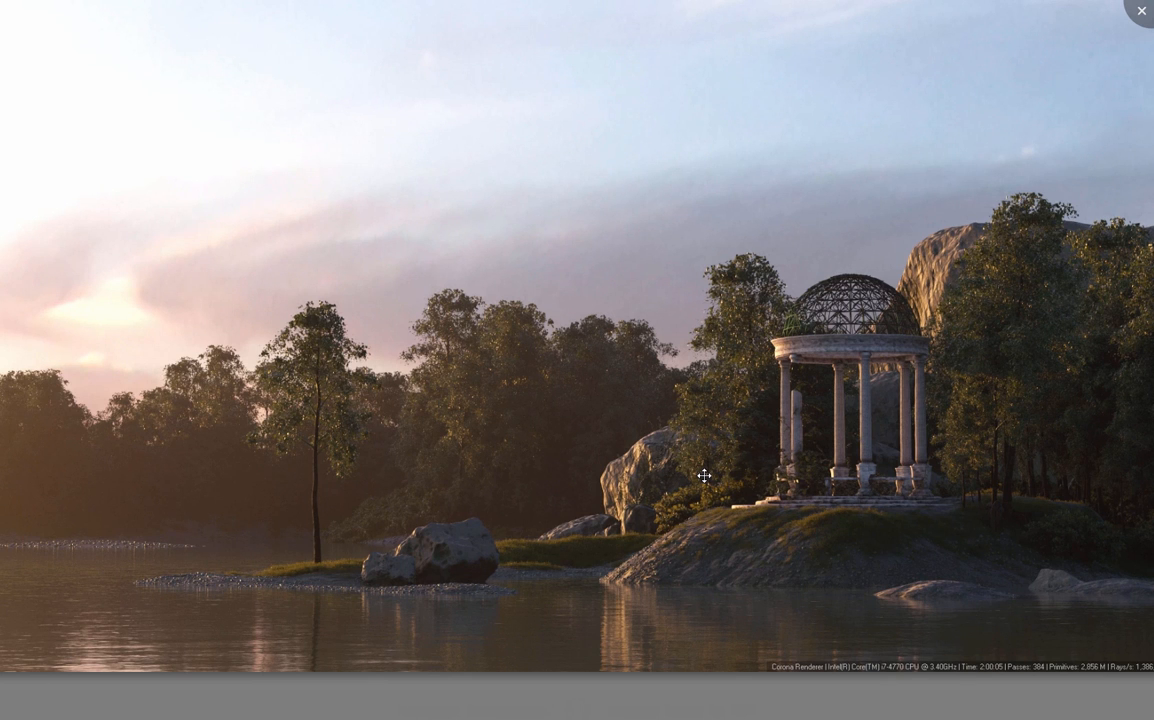
pyautogui.press('Right')
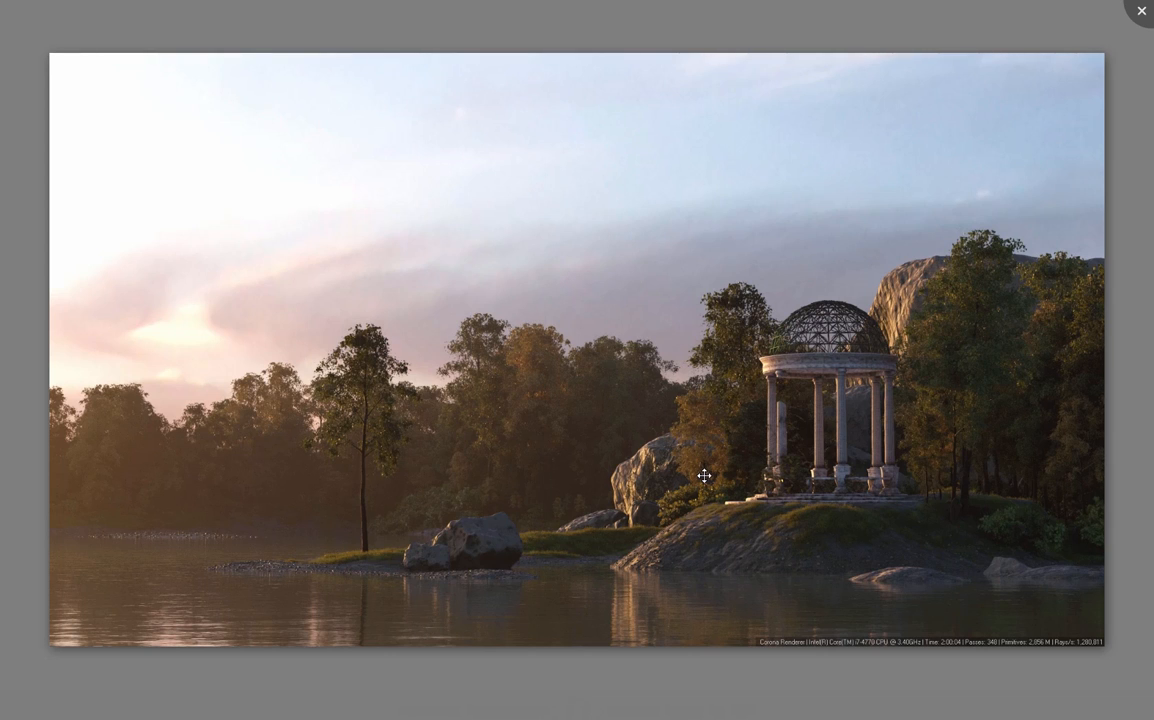
pyautogui.press('Escape')
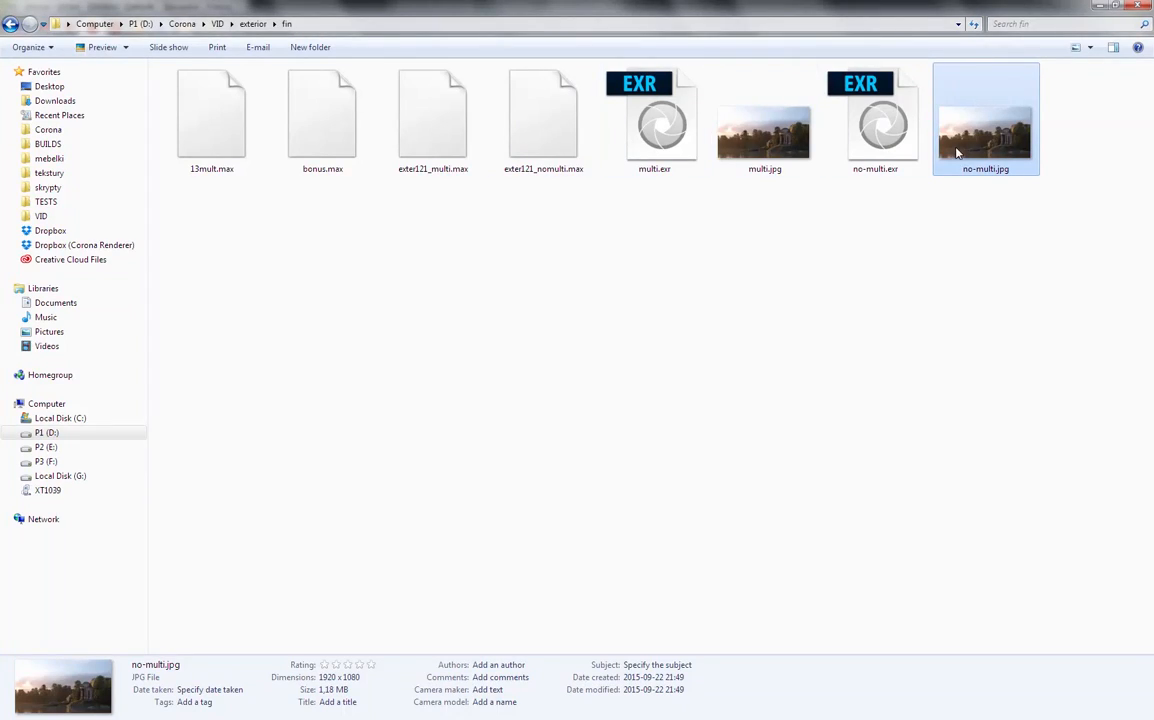
pyautogui.doubleClick(1030, 152)
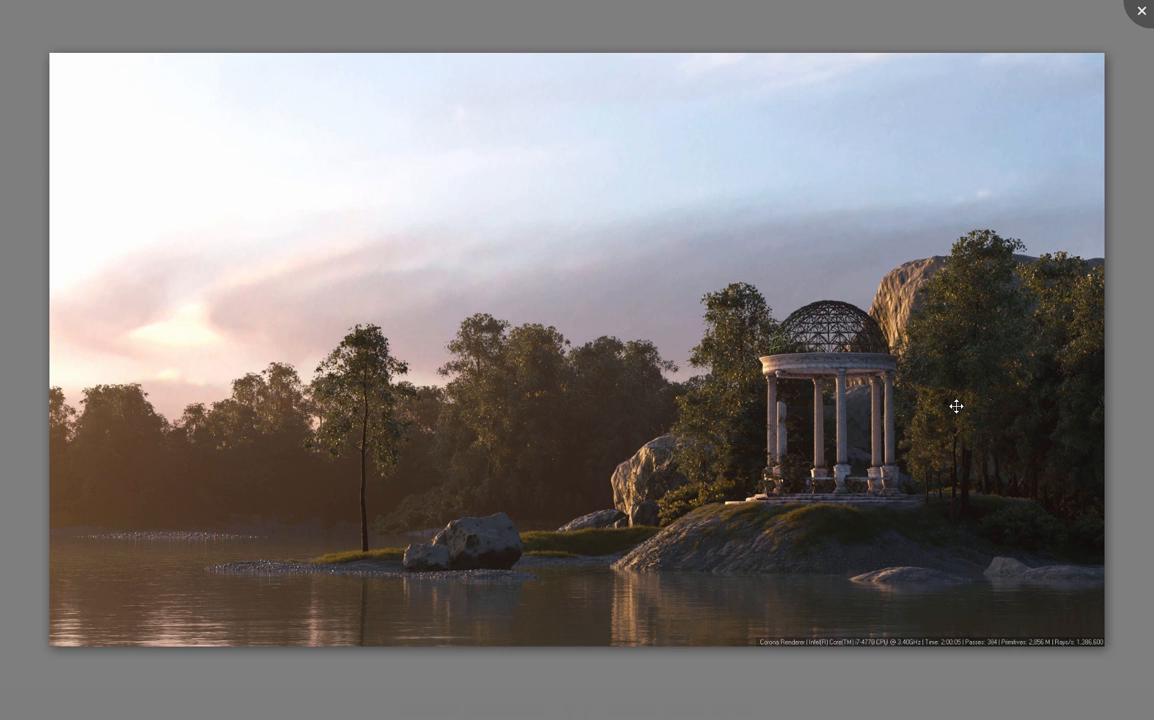
pyautogui.press('Right')
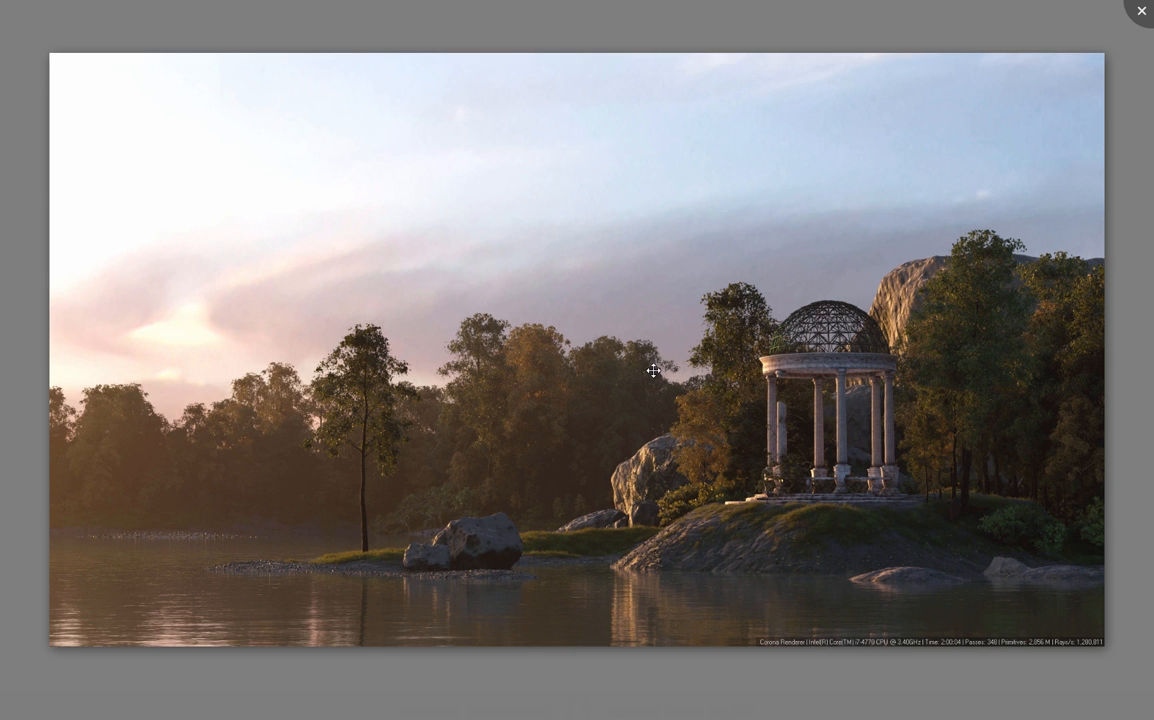
pyautogui.press('Right')
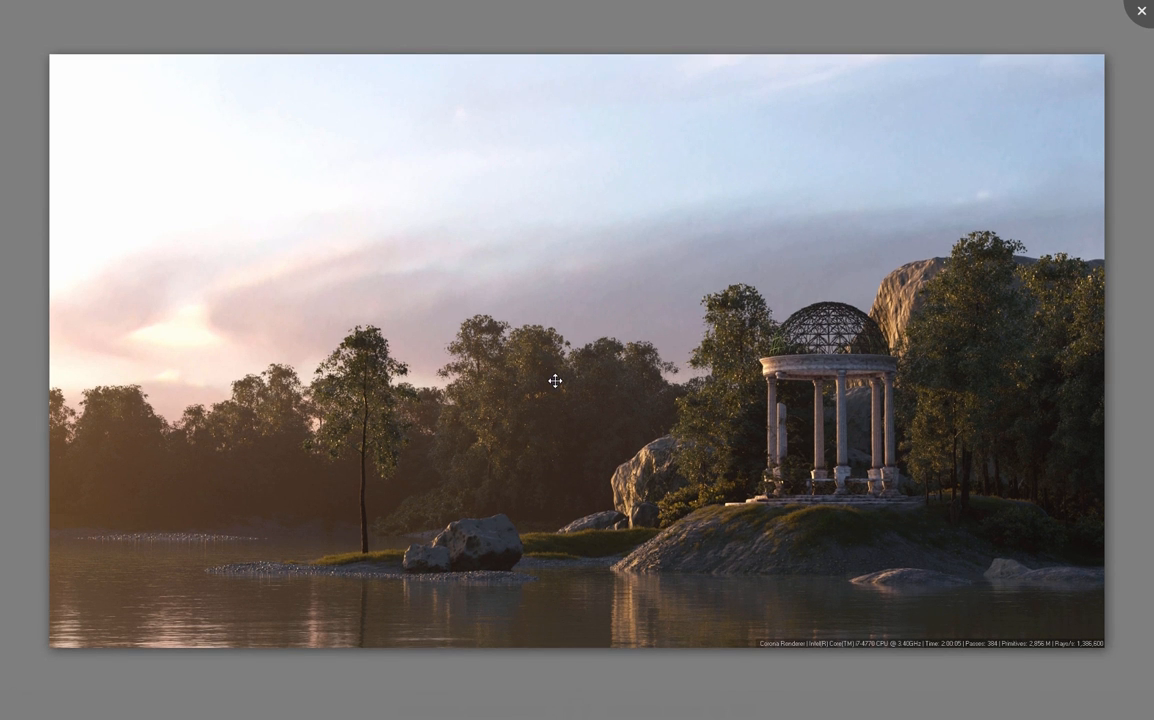
pyautogui.press('Right')
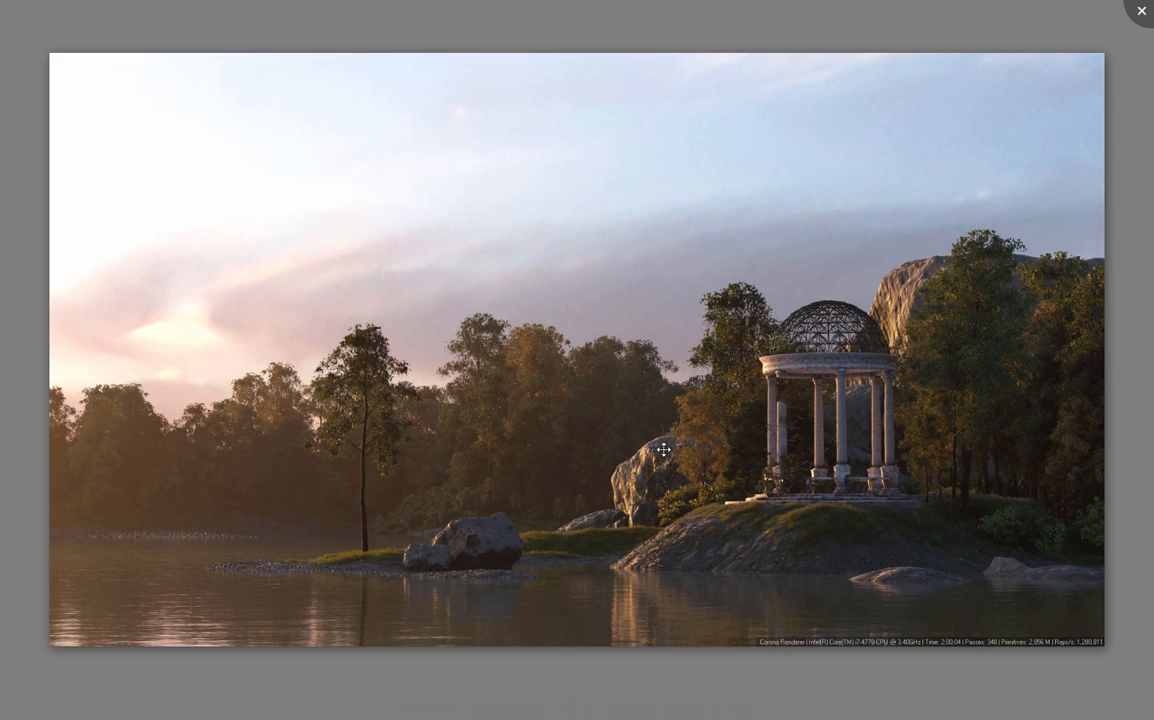
pyautogui.press('Right')
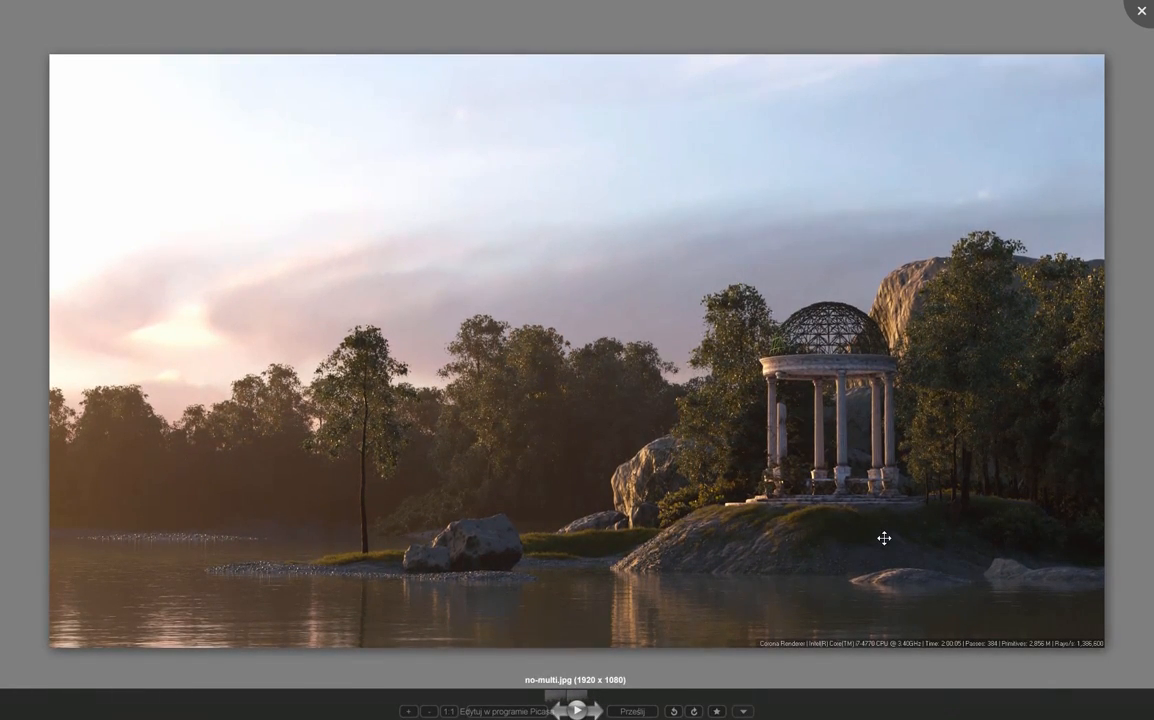
# - Examine the foliage, rocks, shoreline and pavilion close up in both renders, and close the image viewer
pyautogui.scroll(5, 850, 519)
pyautogui.scroll(2, 805, 506)
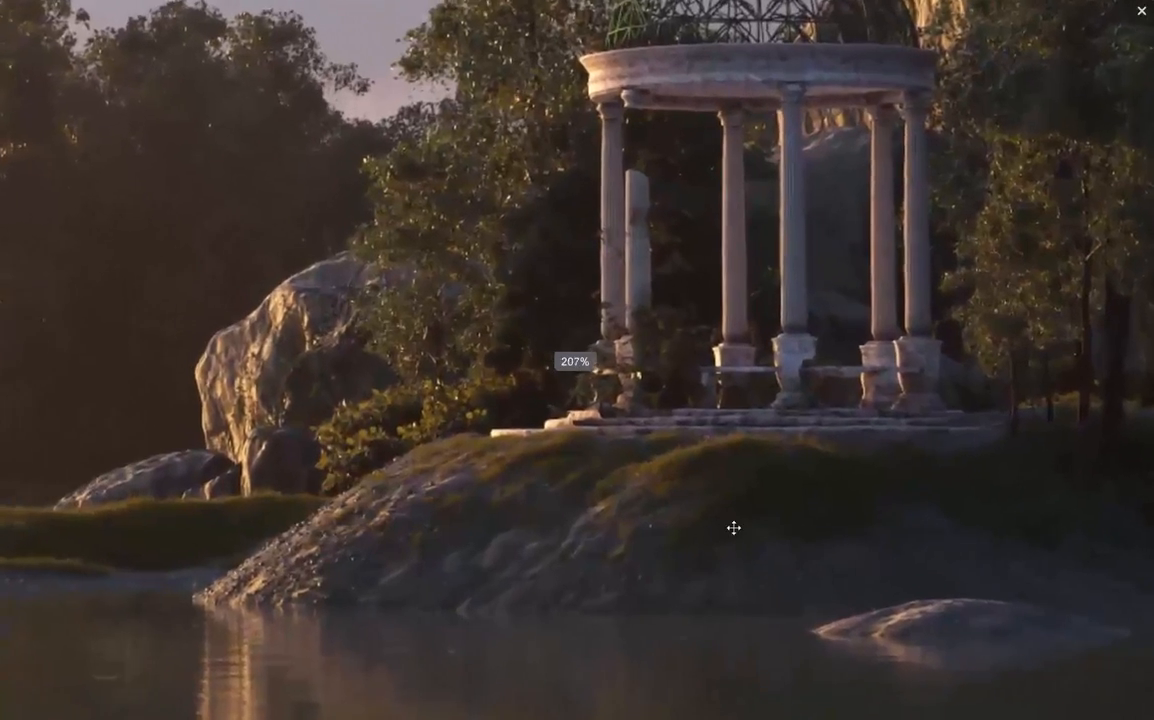
pyautogui.moveTo(712, 536); pyautogui.dragTo(780, 546)
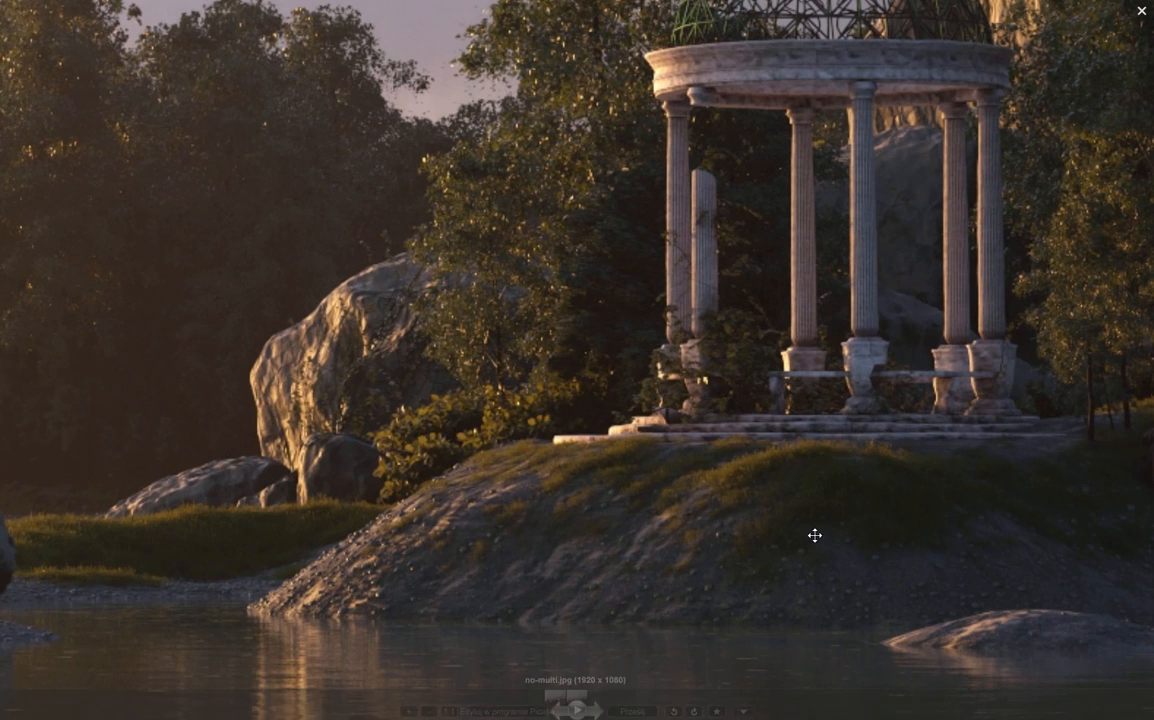
pyautogui.moveTo(438, 531); pyautogui.dragTo(780, 480)
pyautogui.scroll(2, 565, 511)
pyautogui.scroll(-5, 566, 511)
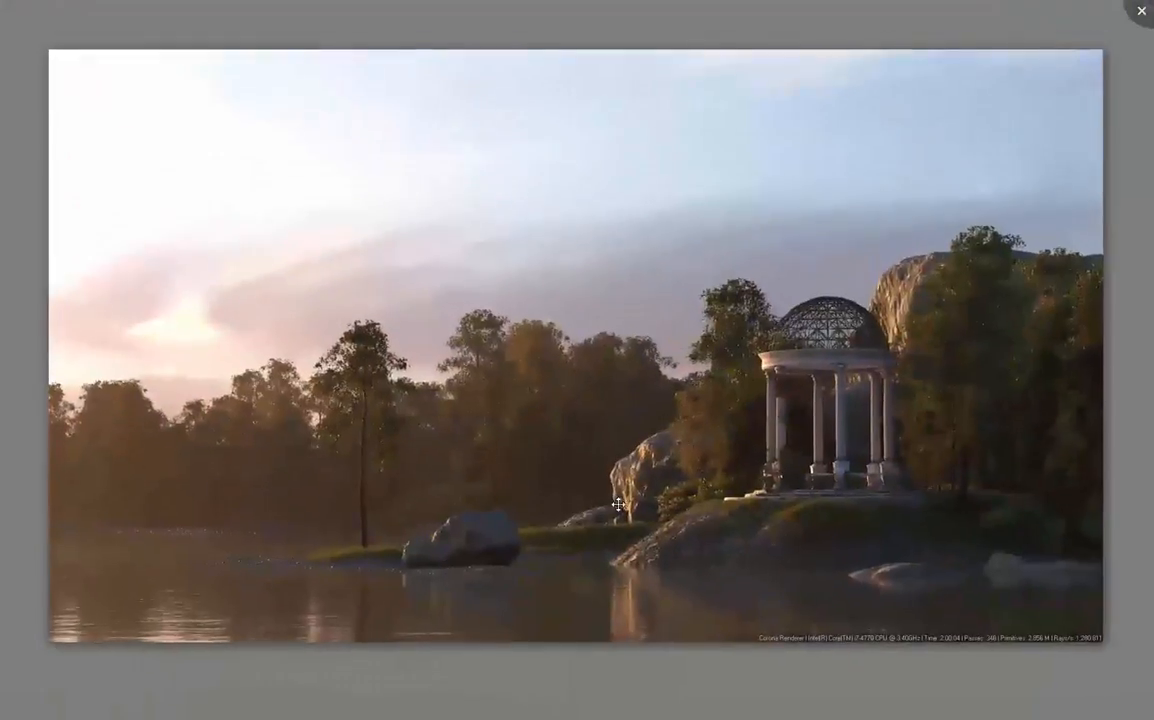
pyautogui.scroll(6, 620, 540)
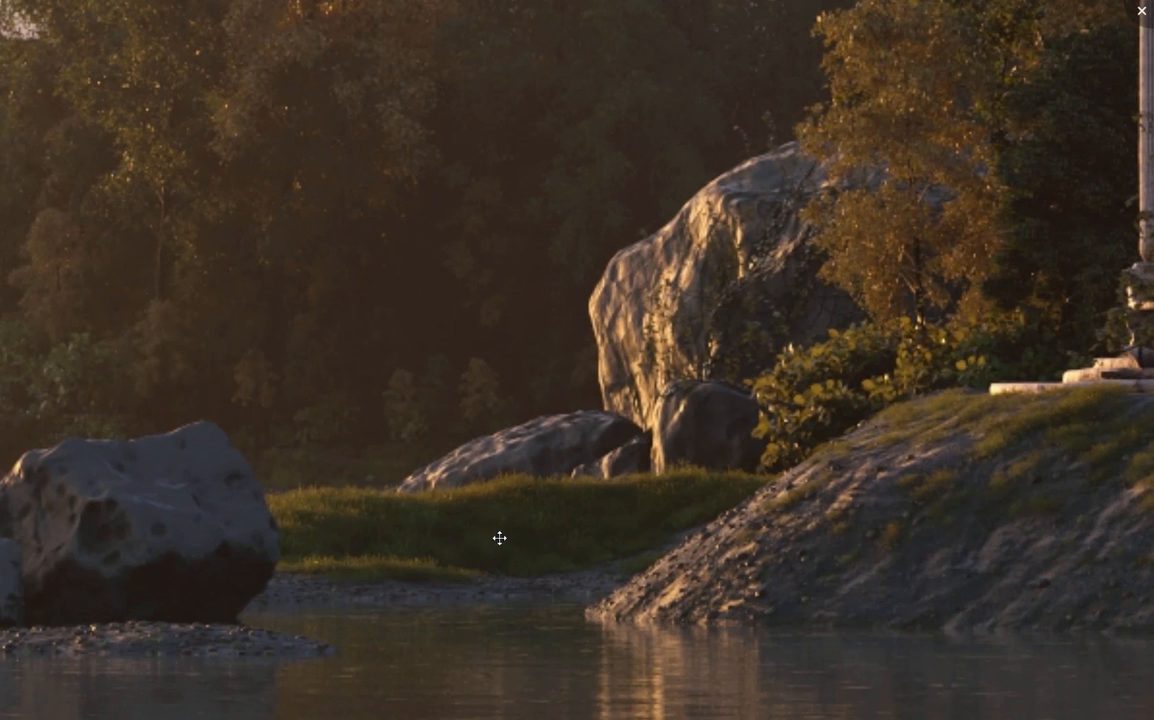
pyautogui.moveTo(885, 552); pyautogui.dragTo(858, 548)
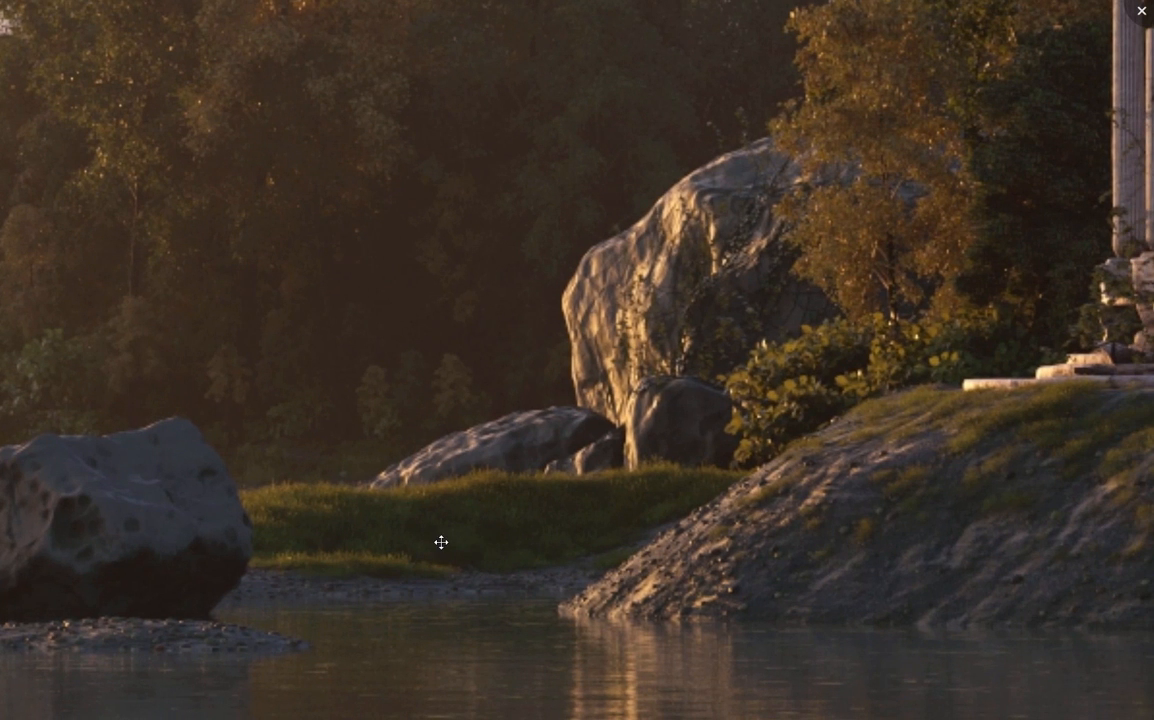
pyautogui.moveTo(484, 540); pyautogui.dragTo(435, 536)
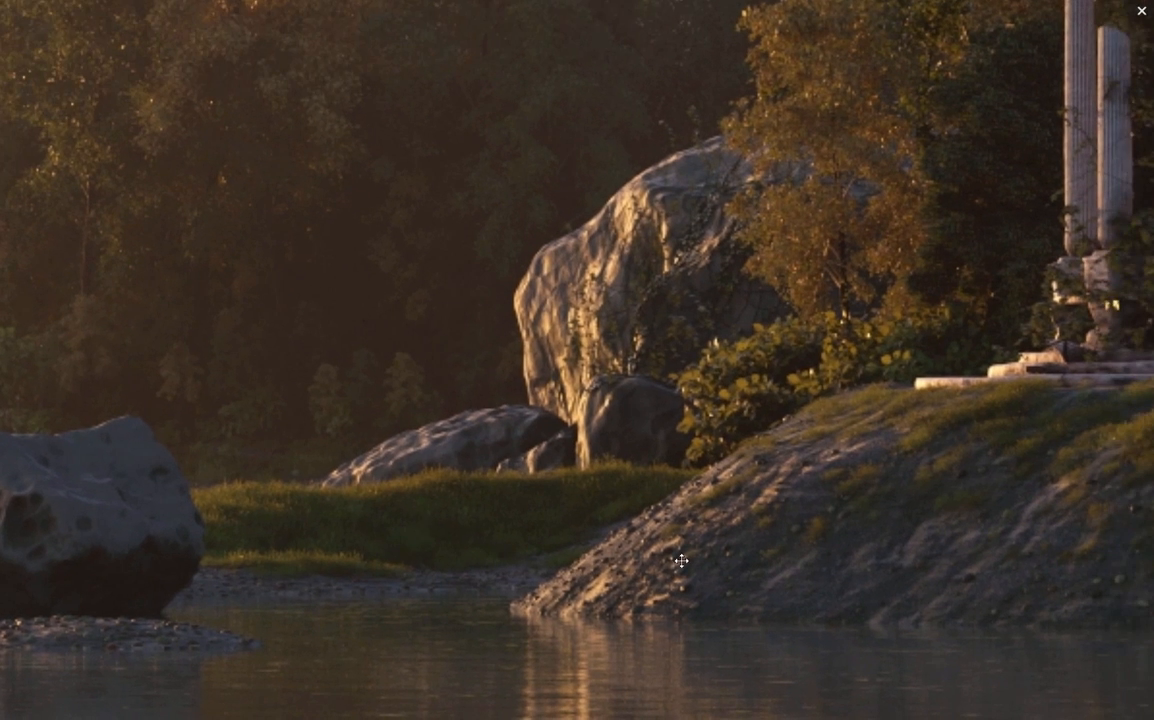
pyautogui.moveTo(675, 559); pyautogui.dragTo(332, 582)
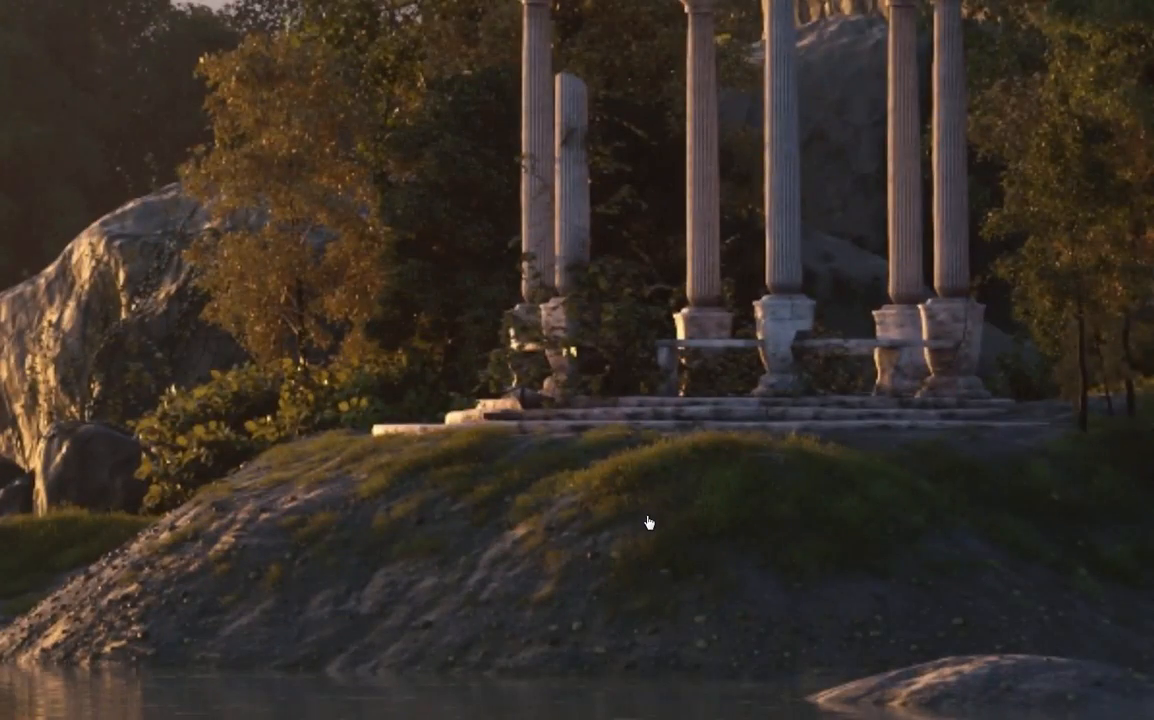
pyautogui.moveTo(649, 523); pyautogui.dragTo(726, 490)
pyautogui.scroll(-2, 732, 500)
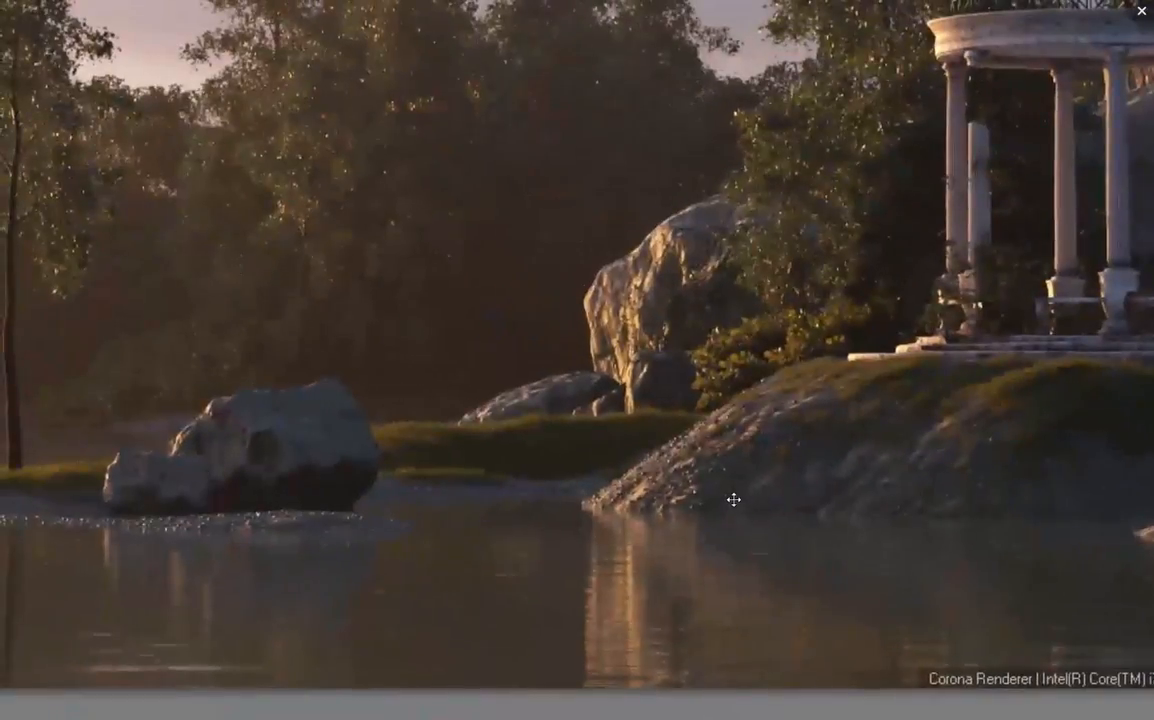
pyautogui.scroll(3, 936, 473)
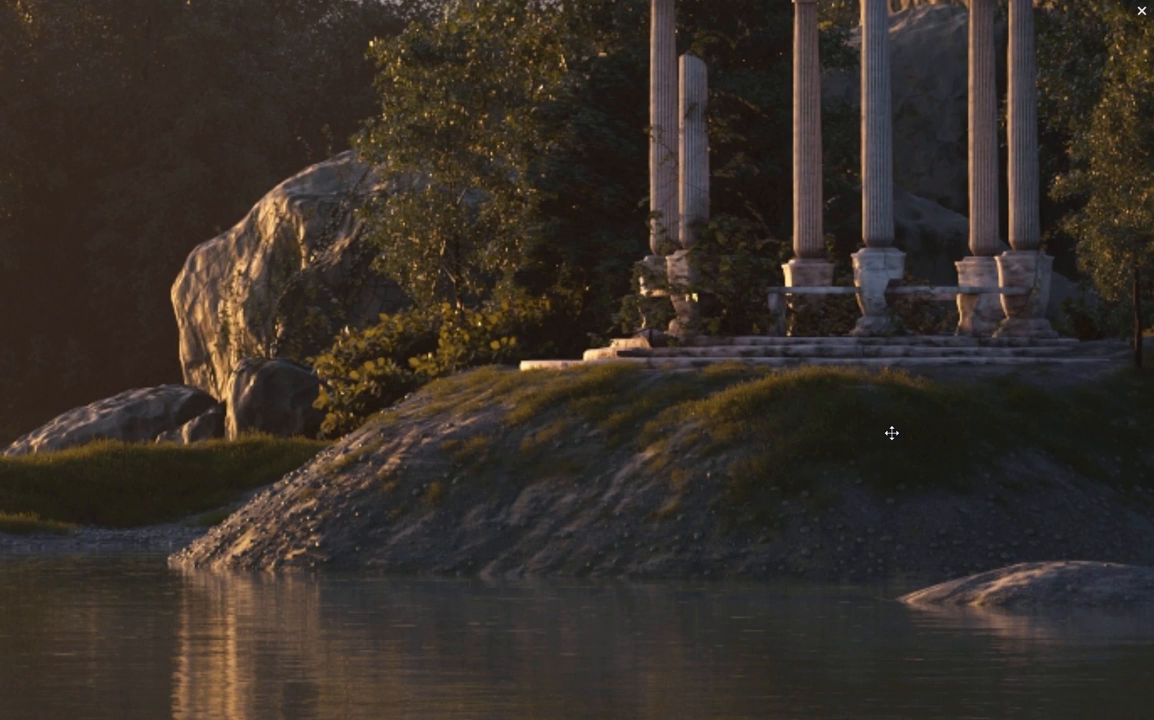
pyautogui.scroll(-3, 693, 453)
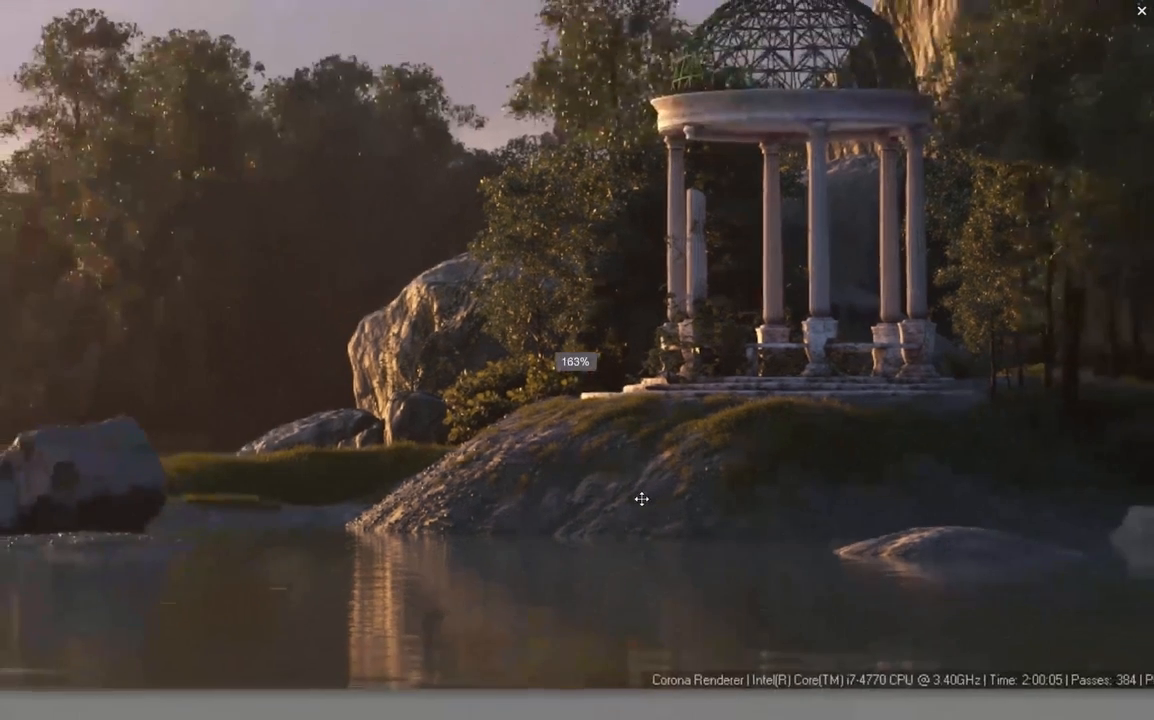
pyautogui.scroll(-2, 649, 483)
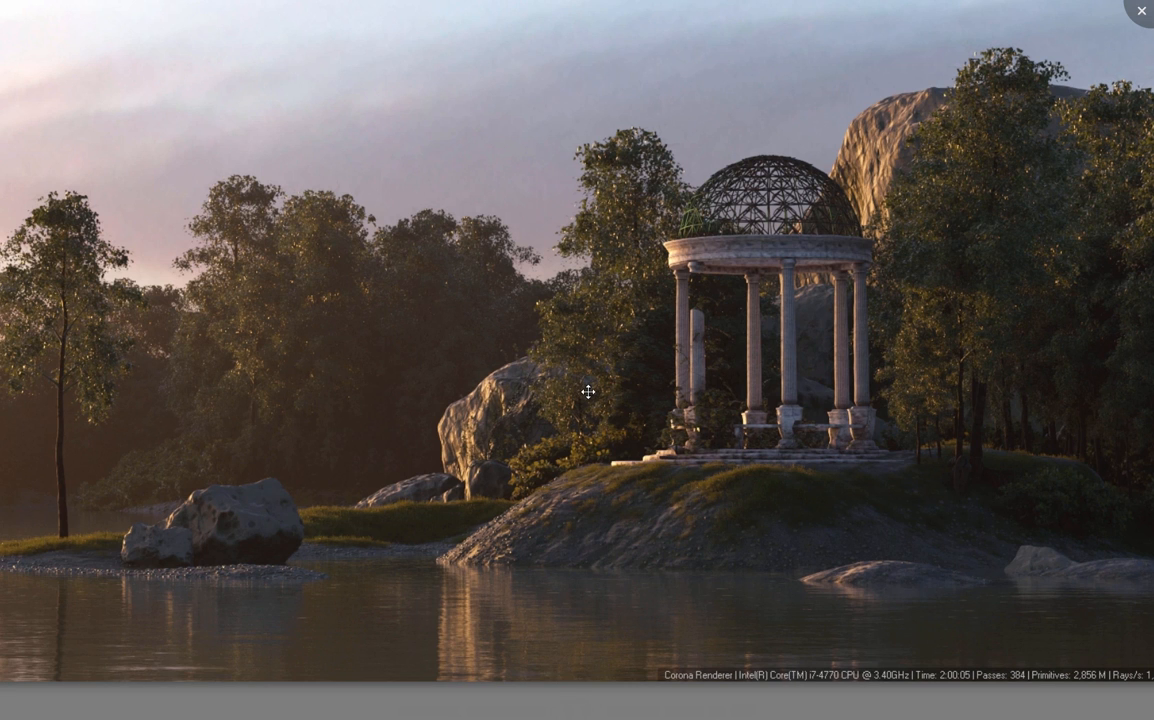
pyautogui.moveTo(335, 337); pyautogui.dragTo(439, 362)
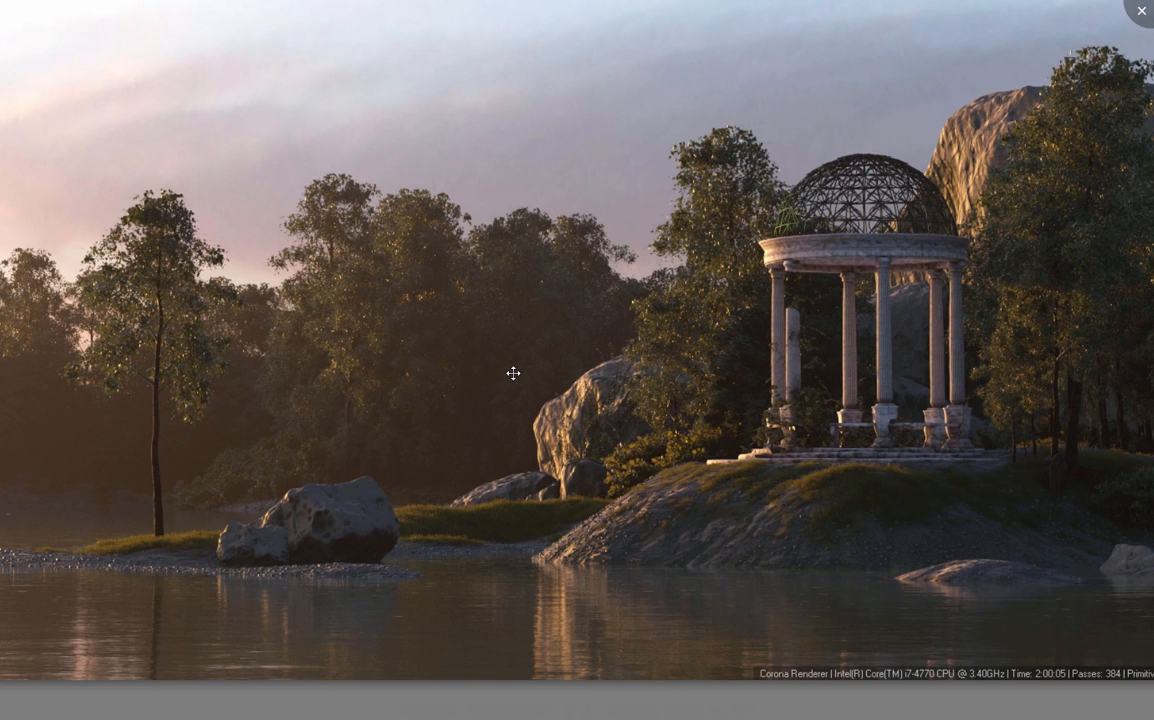
pyautogui.press('Escape')
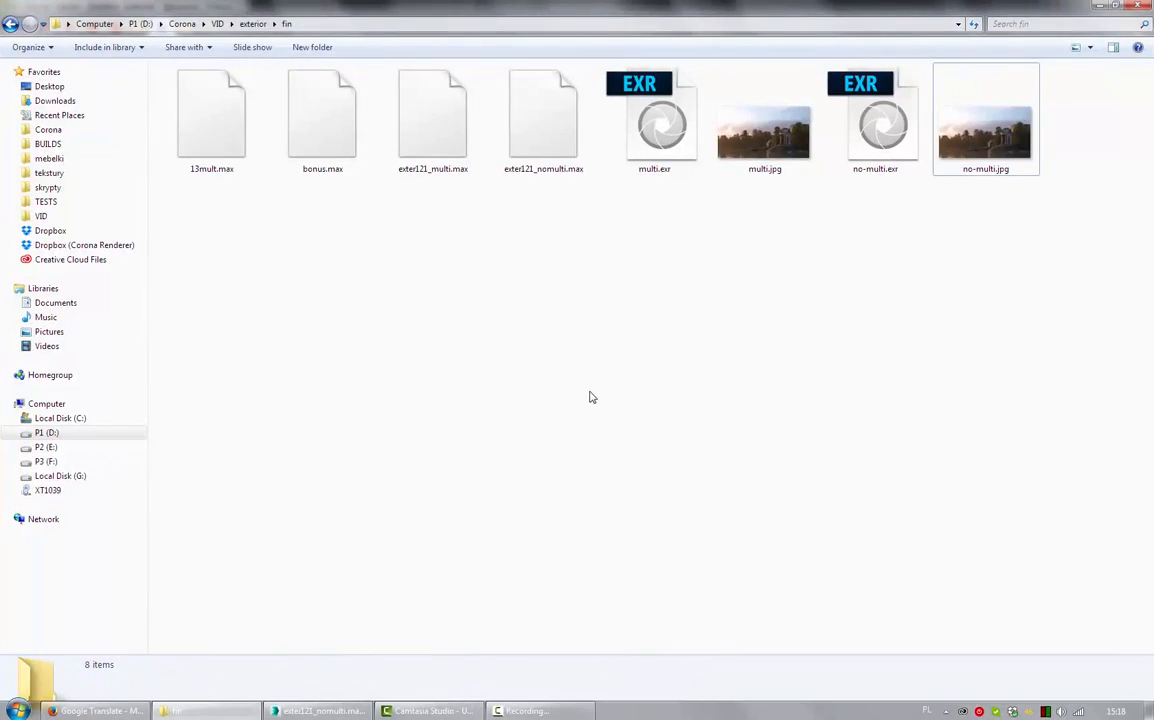
# - Switch to 3ds Max with the exter121_nomulti.max scene and shift the Slate Material Editor slightly upward beneath the viewports
pyautogui.hotkey('alt', 'Tab')
pyautogui.hotkey('alt', 'Tab')
pyautogui.hotkey('alt', 'Tab')
pyautogui.hotkey('alt', 'Tab')
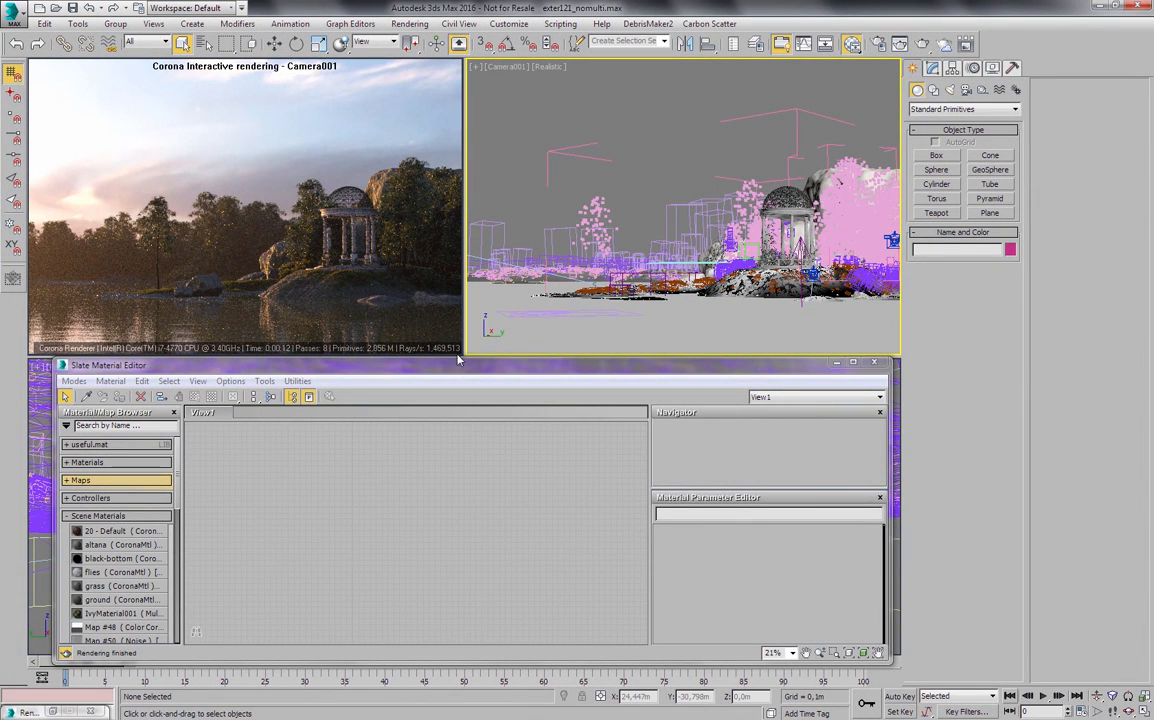
pyautogui.click(541, 137)
pyautogui.moveTo(616, 370); pyautogui.dragTo(618, 363)
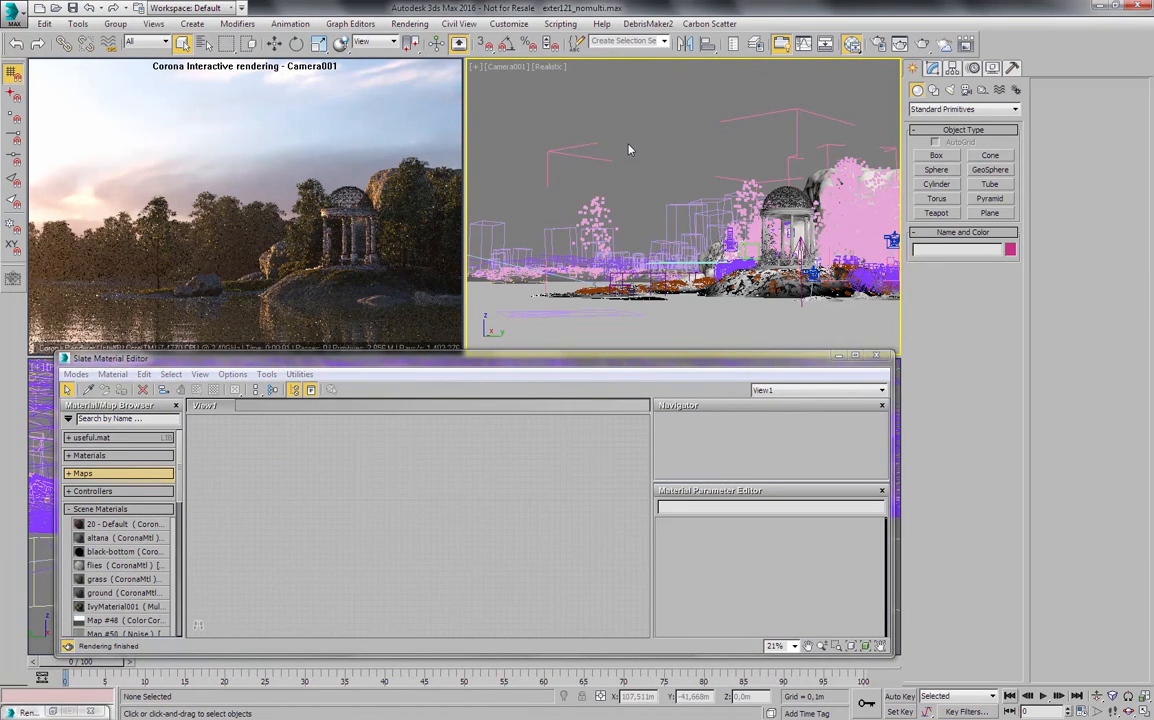
pyautogui.moveTo(508, 364); pyautogui.dragTo(505, 361)
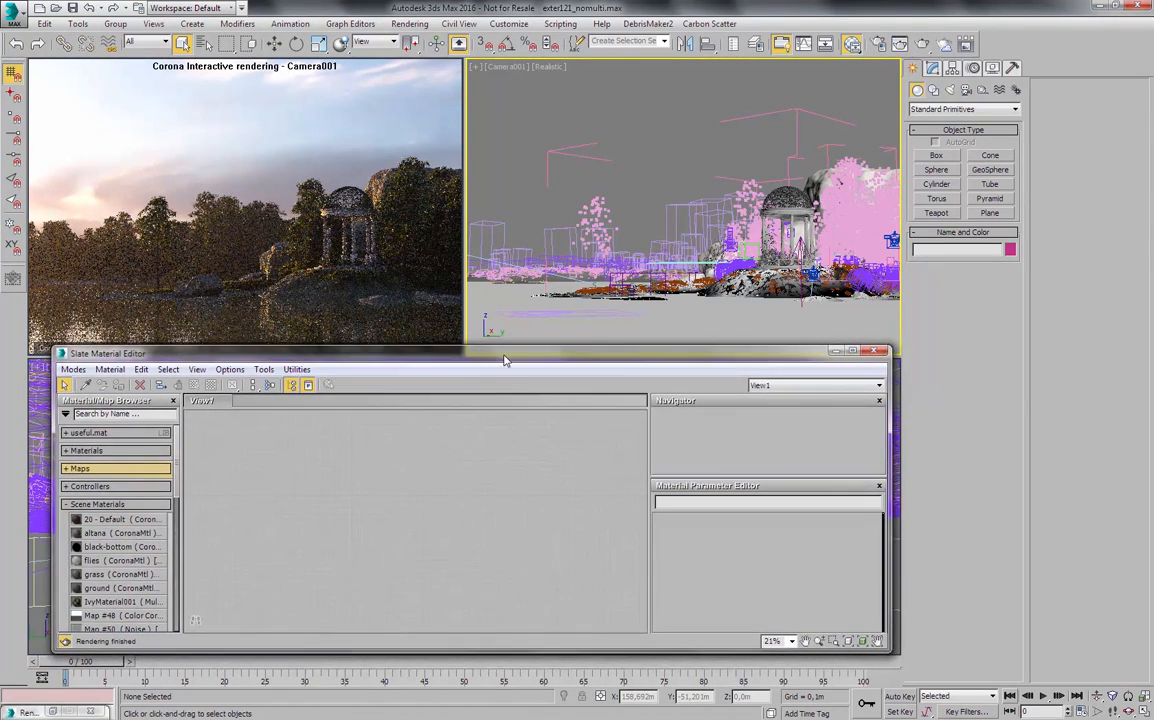
# - Isolate the tre1 tree group and show it from an orbited free perspective view
pyautogui.click(603, 201)
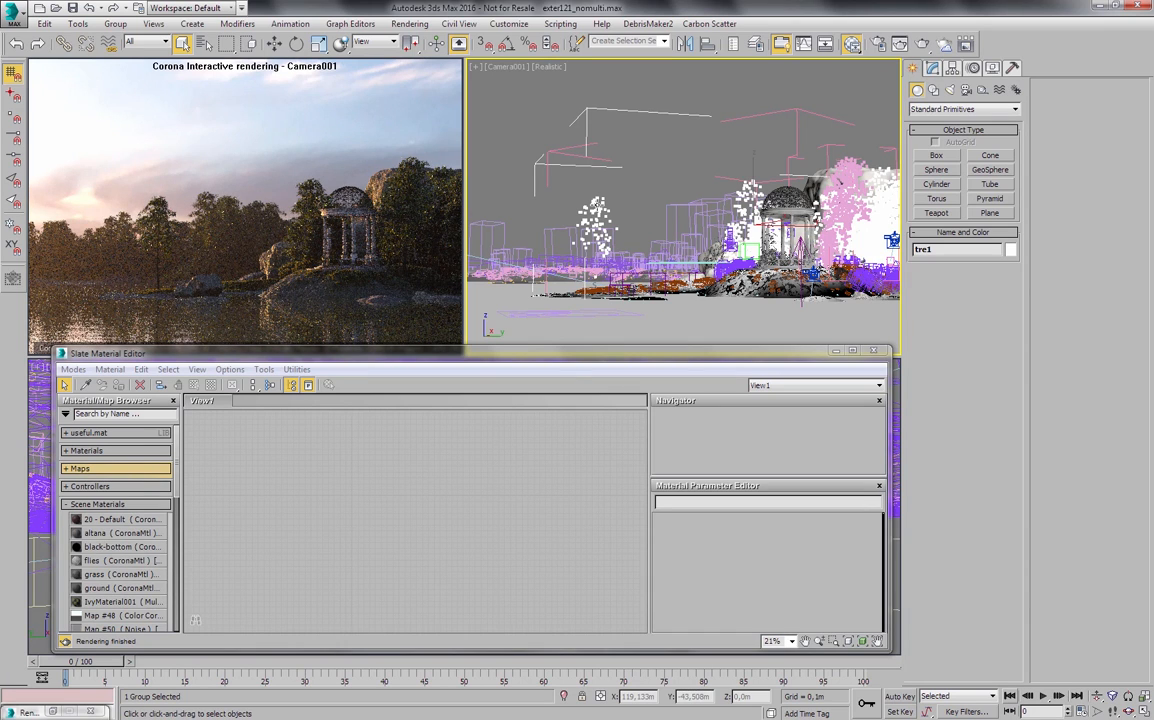
pyautogui.hotkey('alt', 'q')
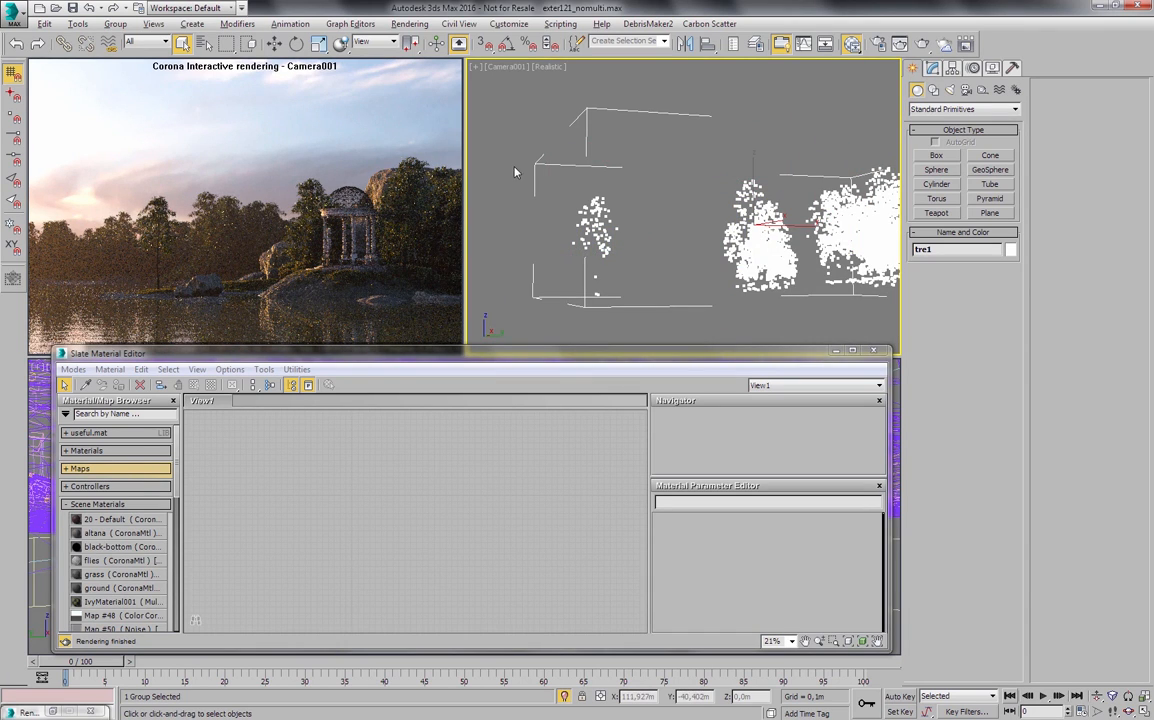
pyautogui.press('p')
pyautogui.scroll(-5, 657, 194)
pyautogui.keyDown('alt'); pyautogui.moveTo(659, 196); pyautogui.dragTo(719, 190, button='middle'); pyautogui.keyUp('alt')
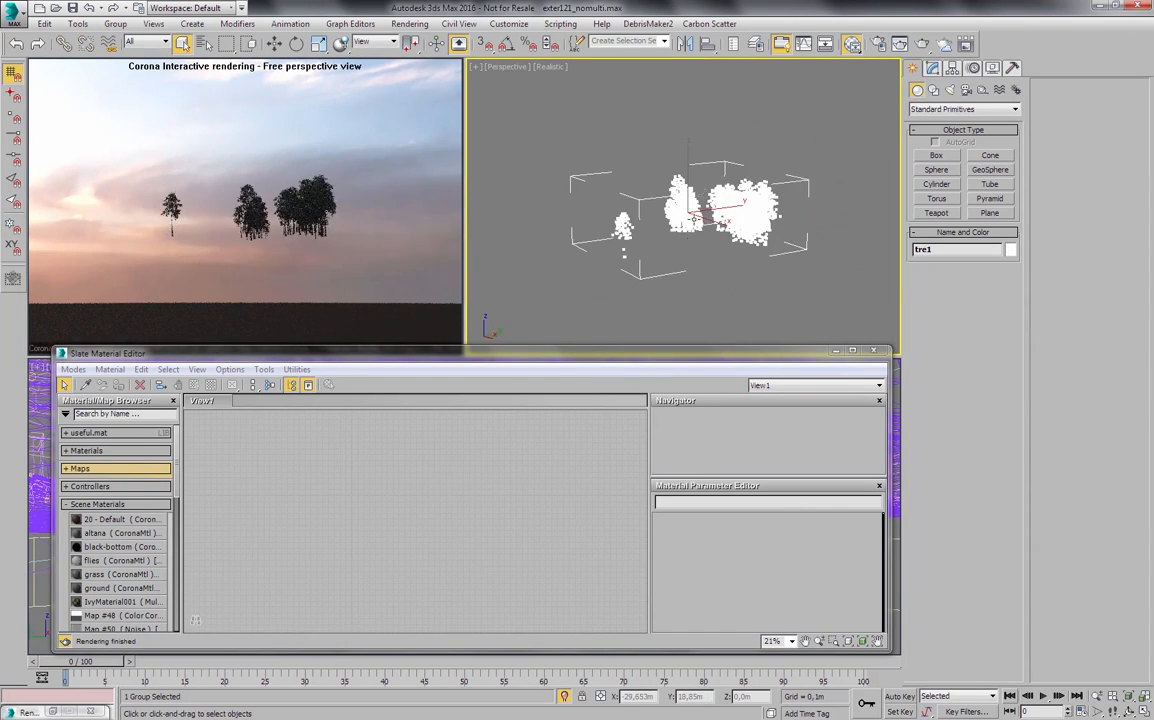
pyautogui.scroll(3, 719, 190)
pyautogui.keyDown('alt'); pyautogui.moveTo(638, 226); pyautogui.dragTo(630, 198, button='middle'); pyautogui.keyUp('alt')
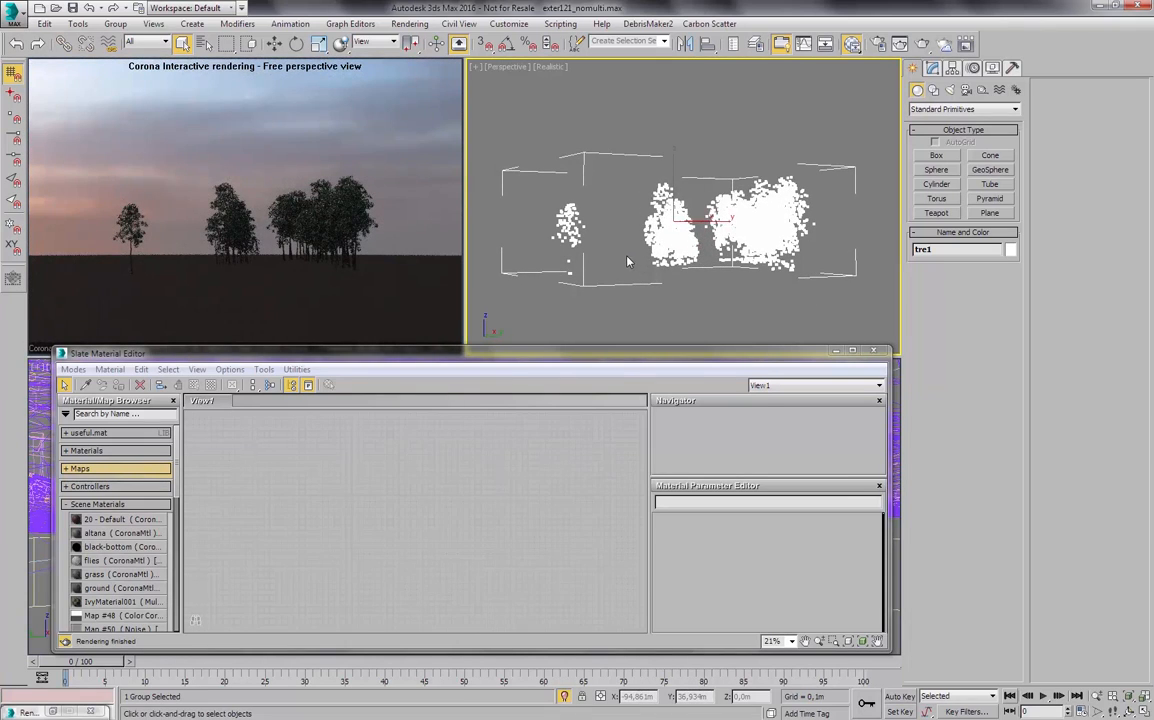
# - Unhide Compass001 together with its child Daylight001, leaving nothing selected
pyautogui.rightClick(620, 252)
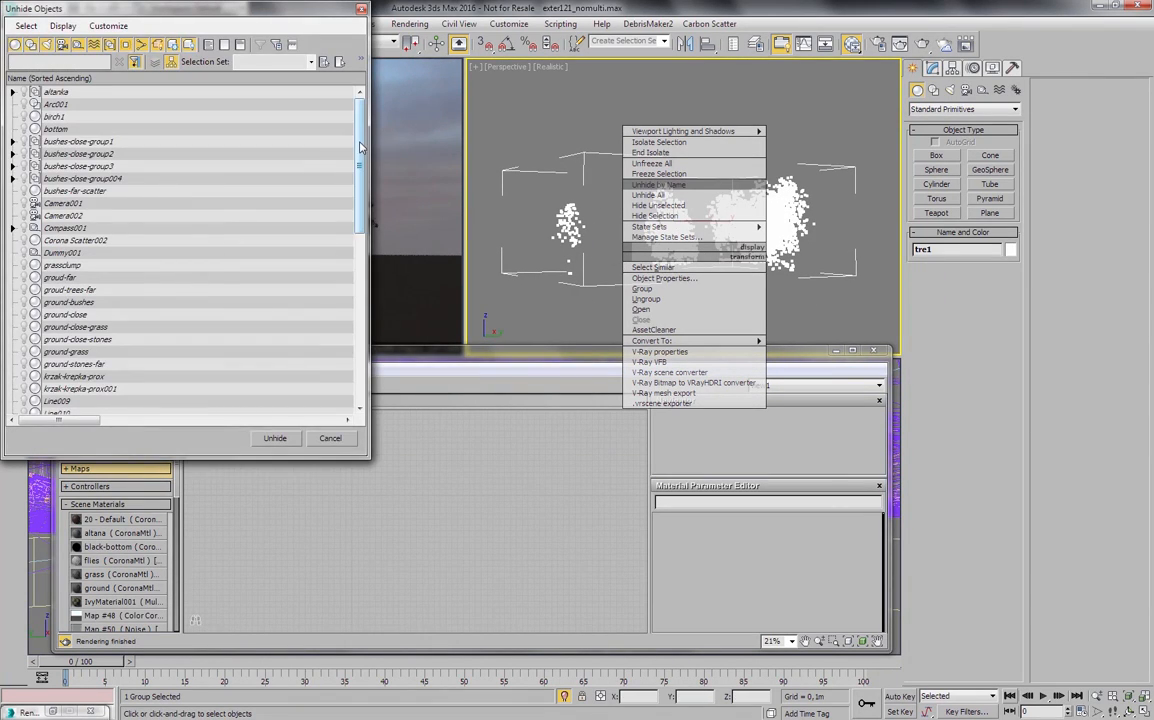
pyautogui.click(12, 228)
pyautogui.click(60, 240)
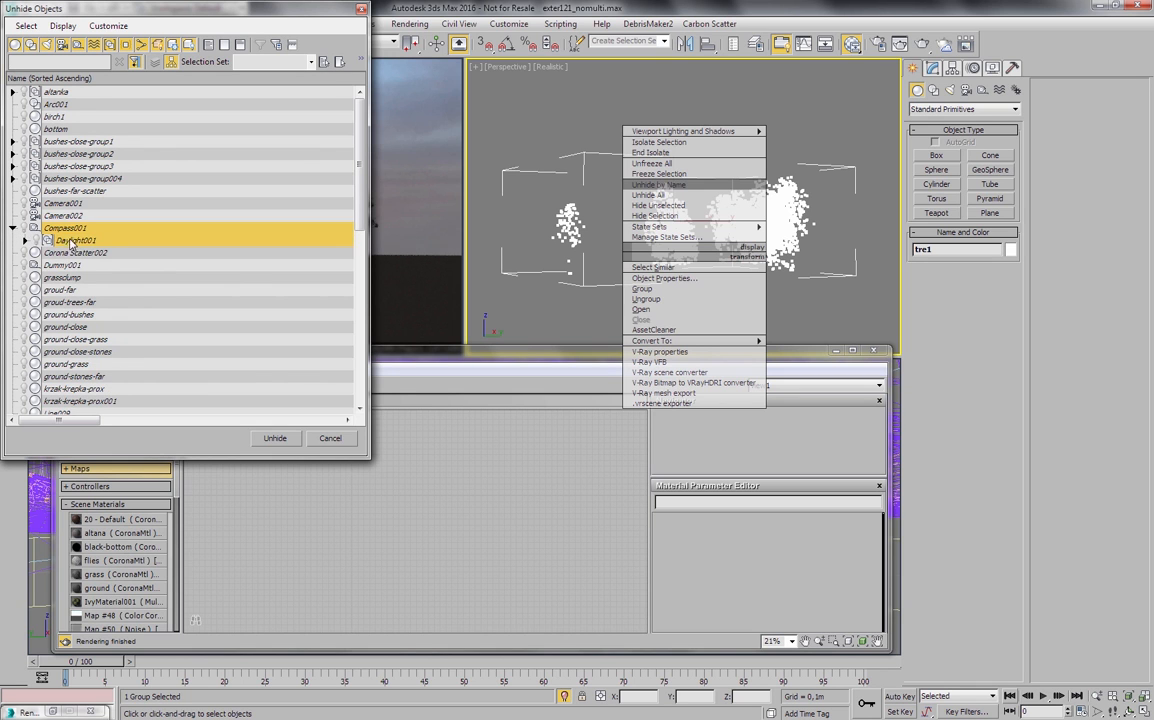
pyautogui.click(274, 438)
pyautogui.click(689, 146)
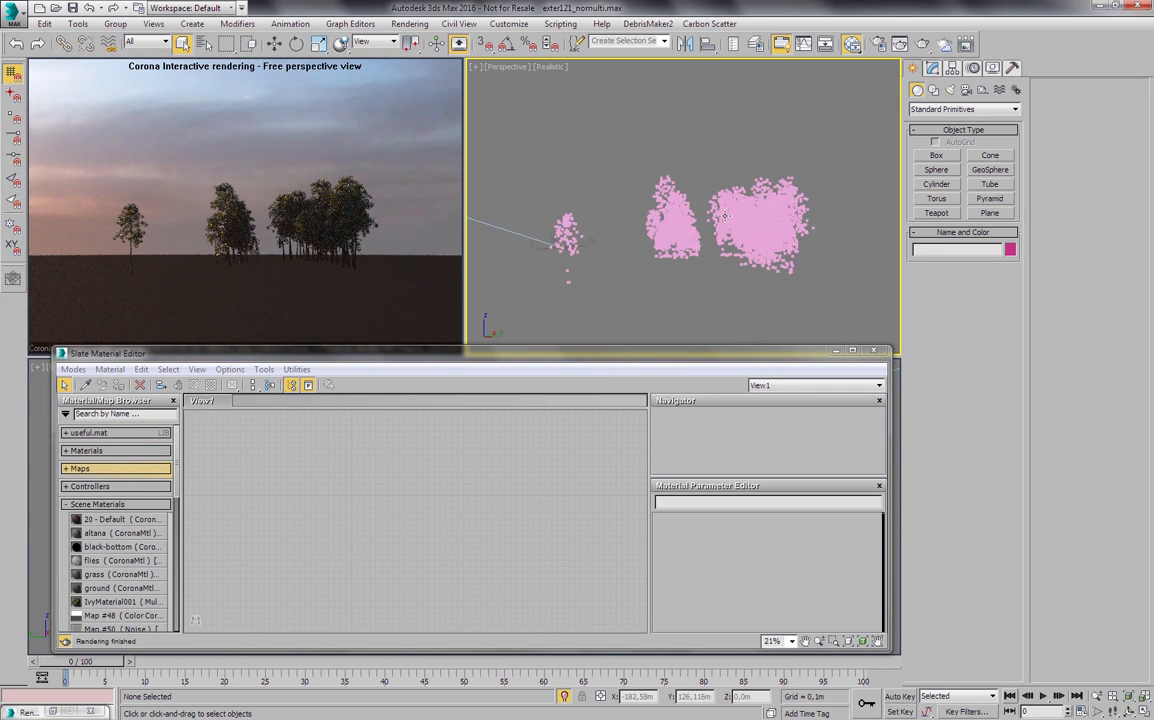
# - Set the Corona simple exposure to 0 EV, trying -2 and 1 first, and close the render setup
pyautogui.scroll(2, 727, 202)
pyautogui.scroll(3, 727, 202)
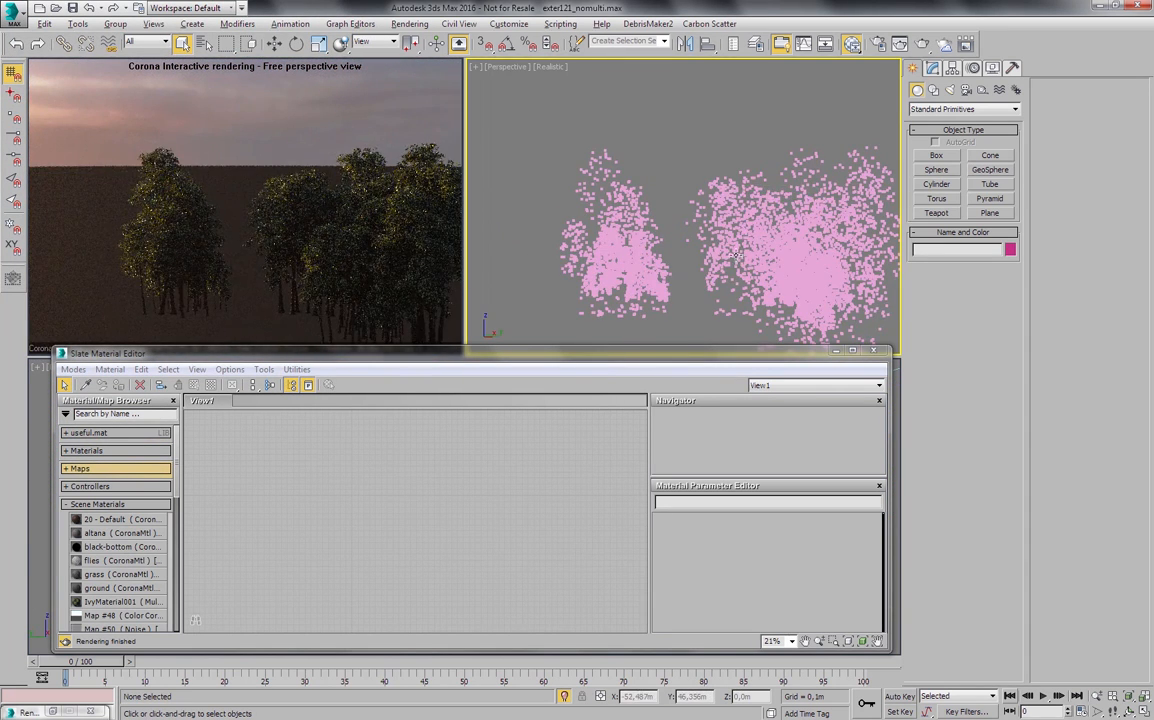
pyautogui.keyDown('alt'); pyautogui.moveTo(727, 202); pyautogui.dragTo(743, 234, button='middle'); pyautogui.keyUp('alt')
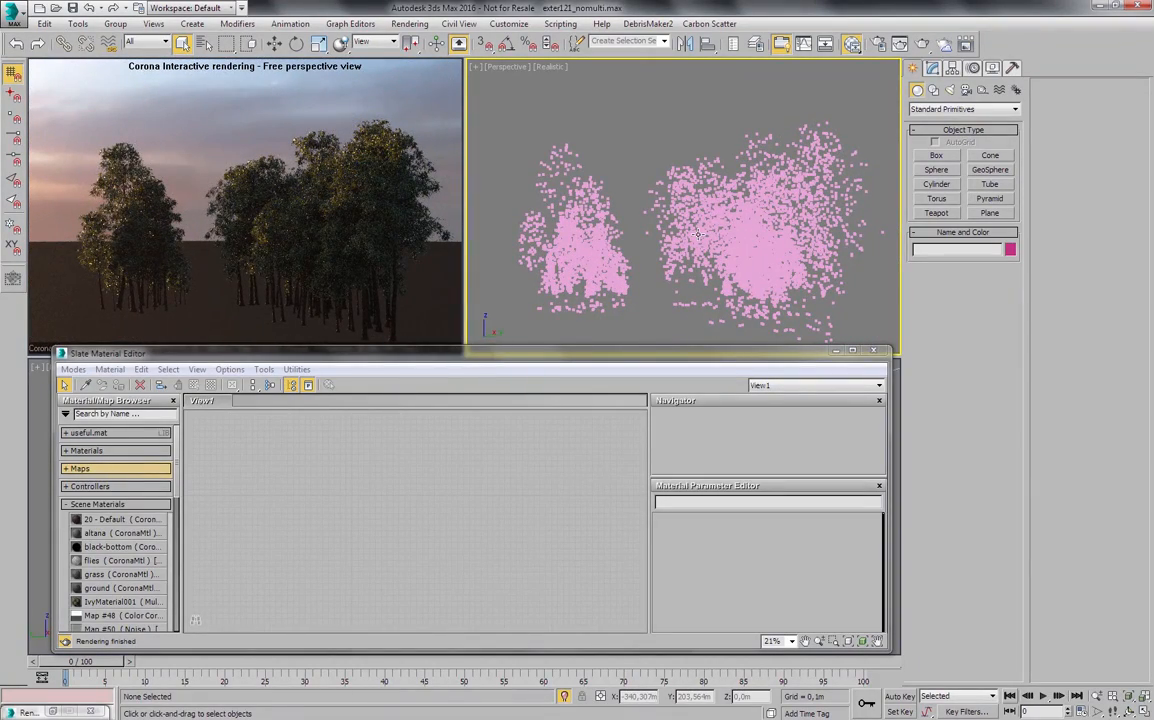
pyautogui.press('F10')
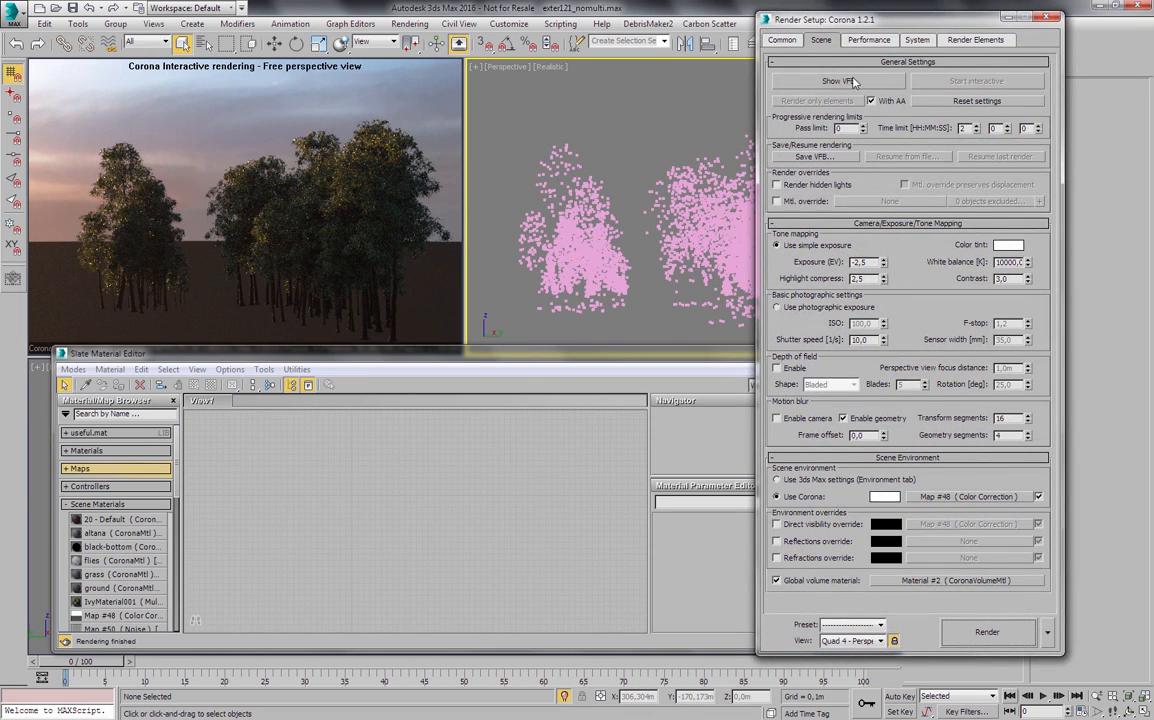
pyautogui.moveTo(873, 262); pyautogui.dragTo(859, 263)
pyautogui.write('2')
pyautogui.press('Return')
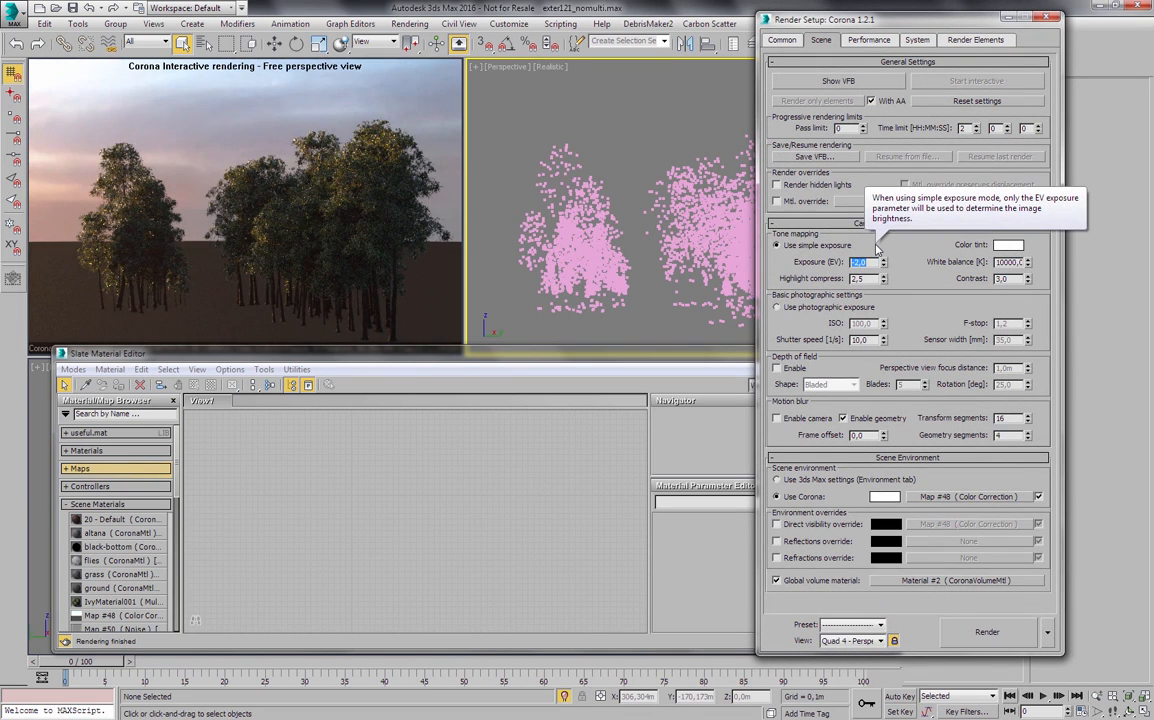
pyautogui.write('1')
pyautogui.press('Return')
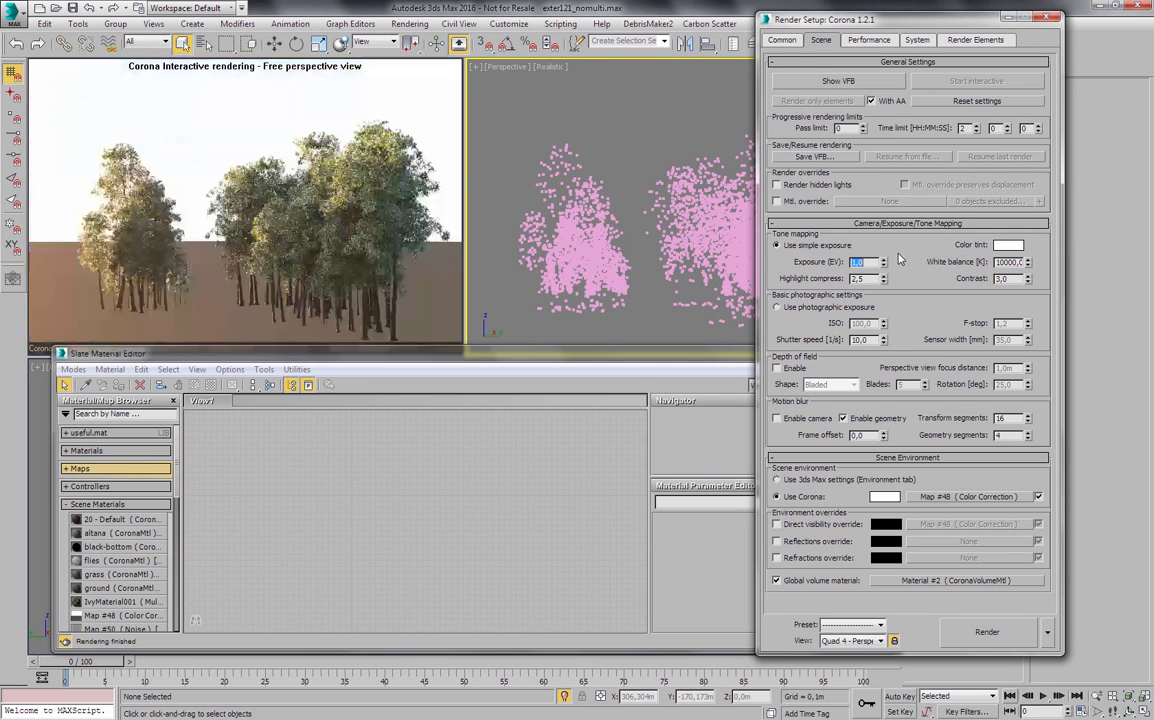
pyautogui.write('0')
pyautogui.press('Return')
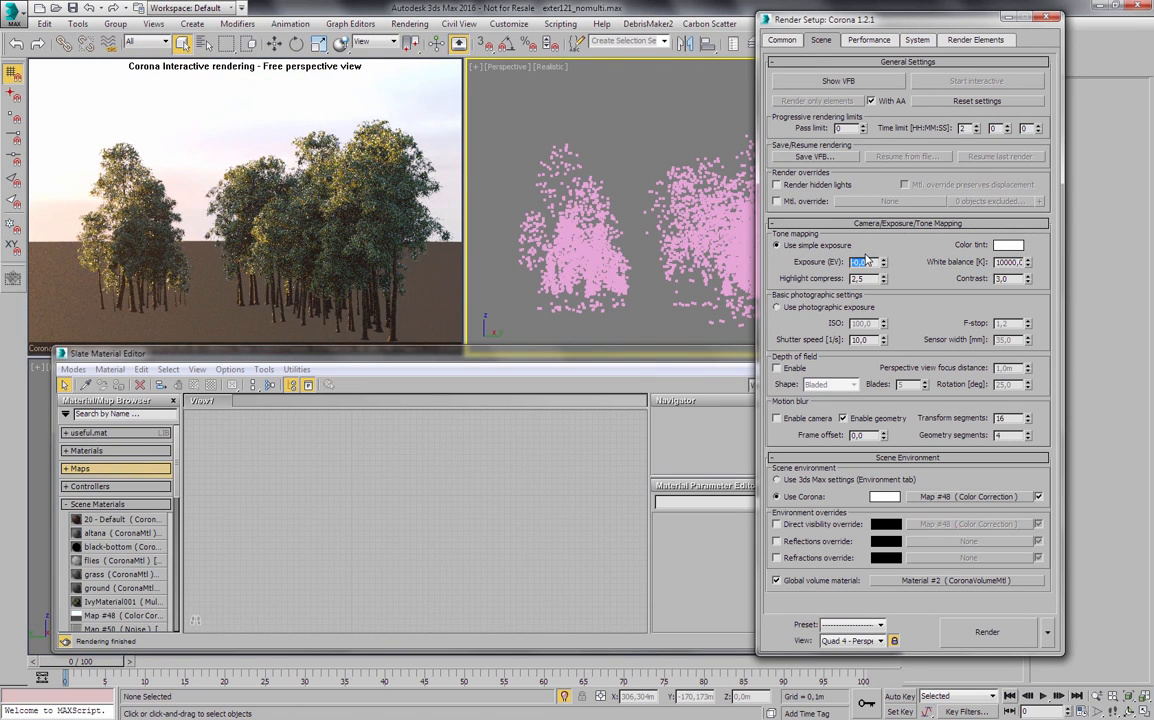
pyautogui.click(1047, 18)
# - Load the VP_Free_Birch scene material into the node view and bring its Multi/Sub-Object node up close
pyautogui.keyDown('alt'); pyautogui.moveTo(693, 230); pyautogui.dragTo(718, 242, button='middle'); pyautogui.keyUp('alt')
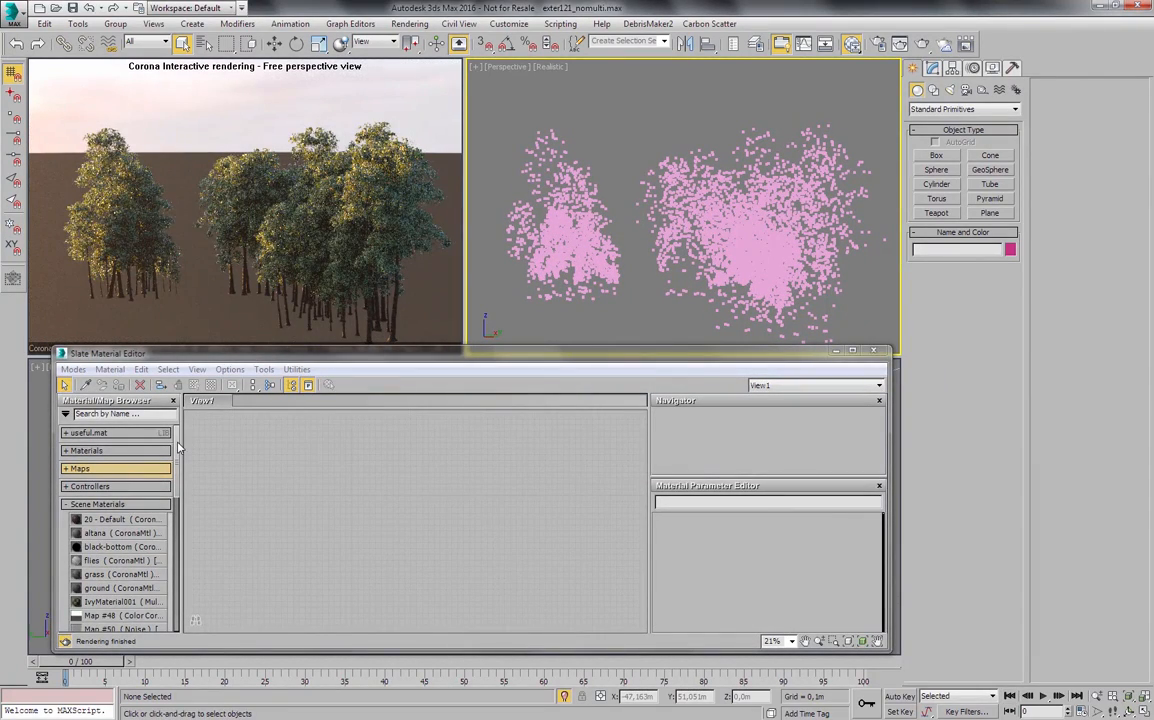
pyautogui.scroll(-3, 180, 460)
pyautogui.scroll(-3, 183, 478)
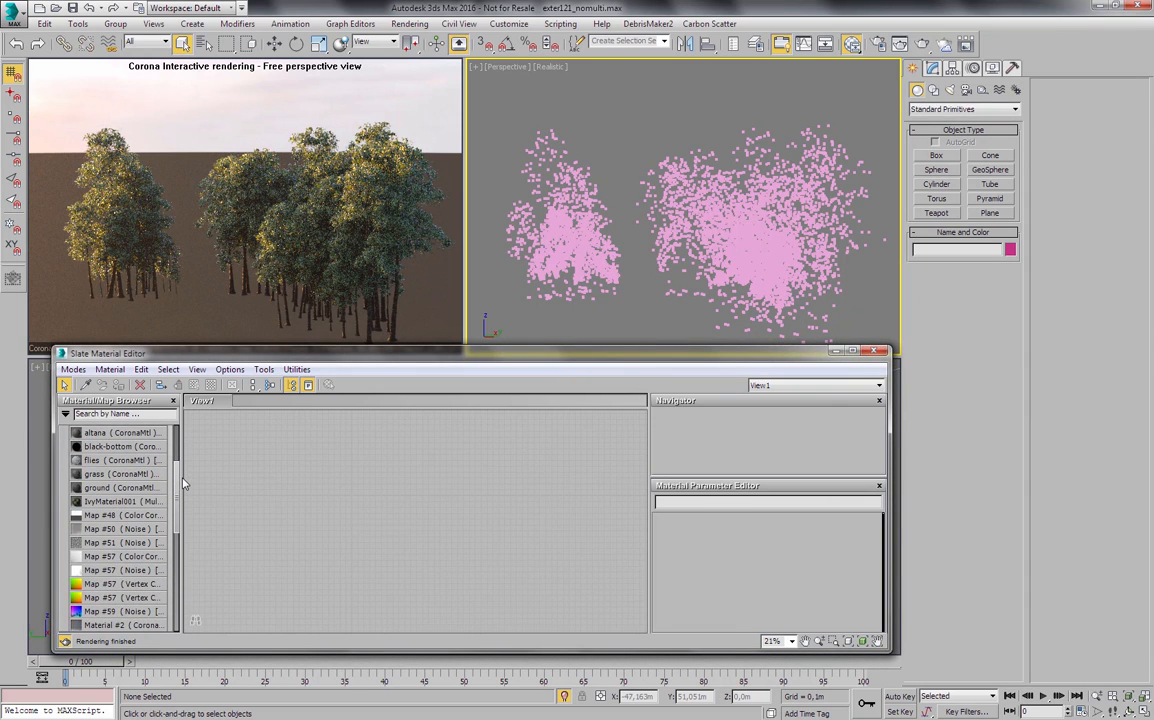
pyautogui.scroll(-3, 183, 484)
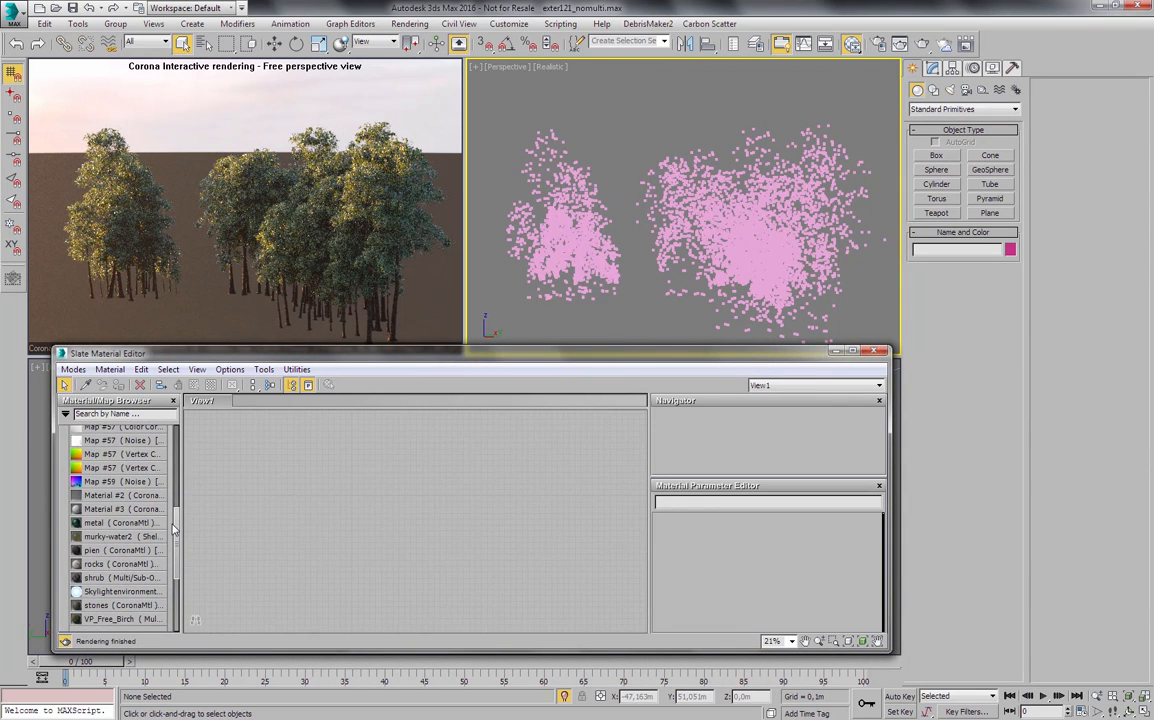
pyautogui.doubleClick(128, 619)
pyautogui.moveTo(325, 503); pyautogui.dragTo(330, 520, button='middle')
pyautogui.scroll(2, 468, 486)
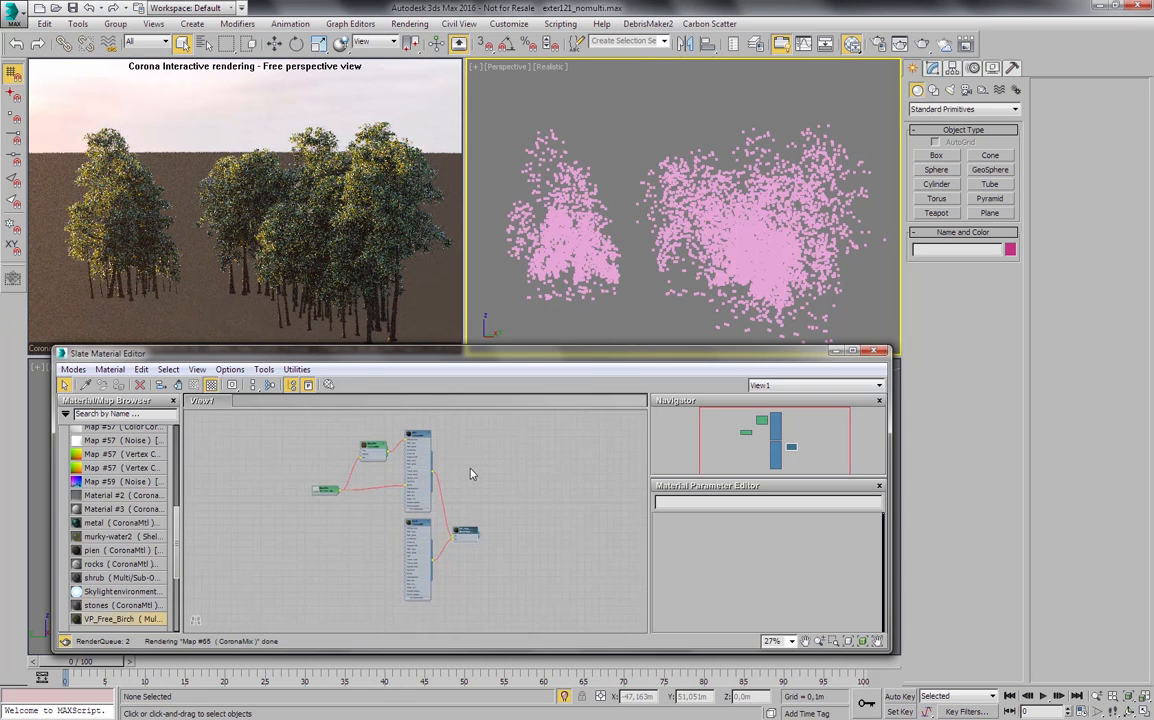
pyautogui.moveTo(513, 484); pyautogui.dragTo(555, 490, button='middle')
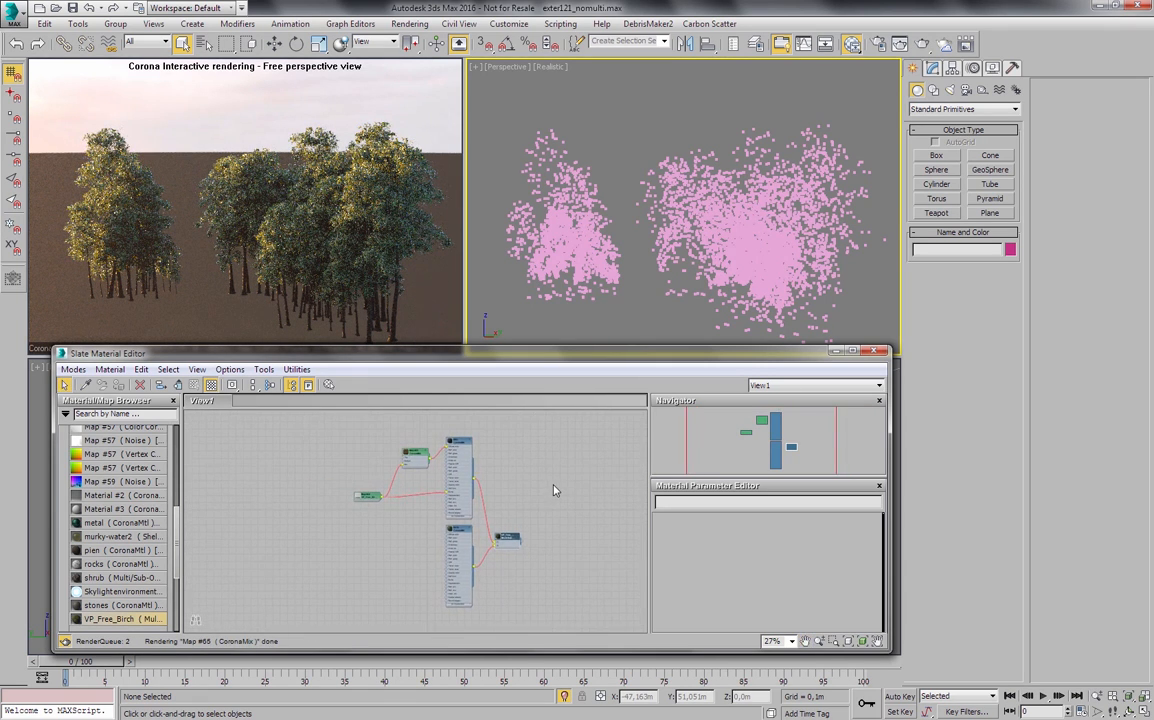
pyautogui.scroll(9, 505, 535)
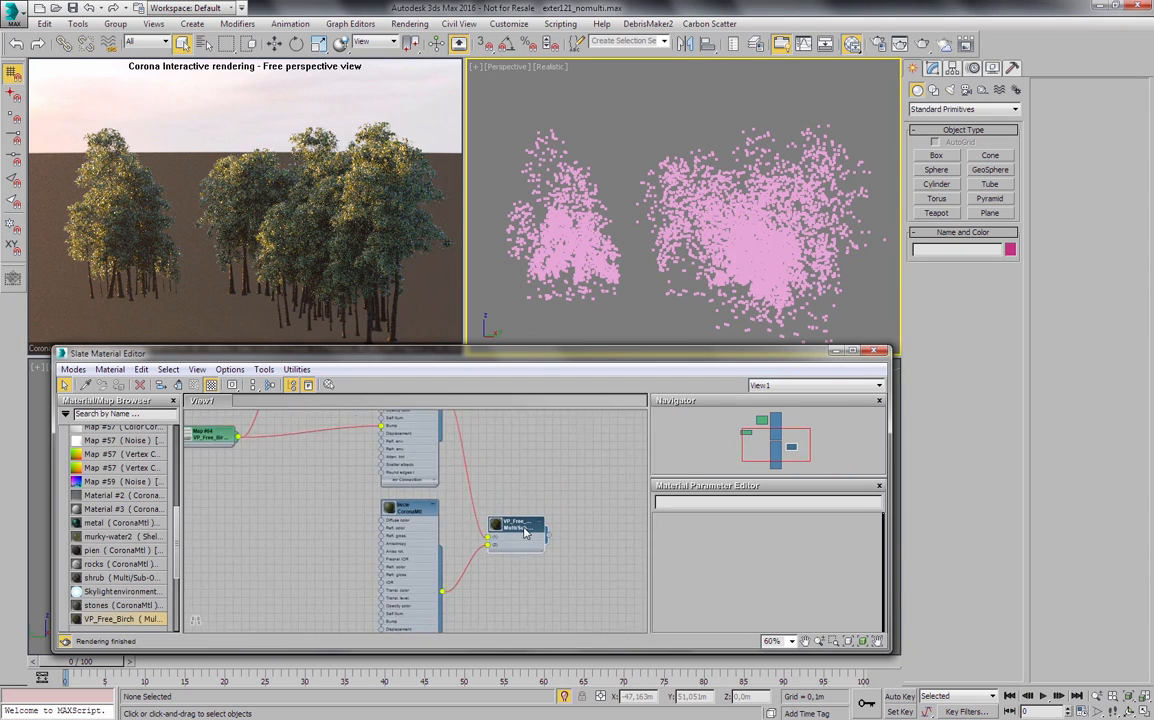
pyautogui.moveTo(513, 483); pyautogui.dragTo(518, 497, button='middle')
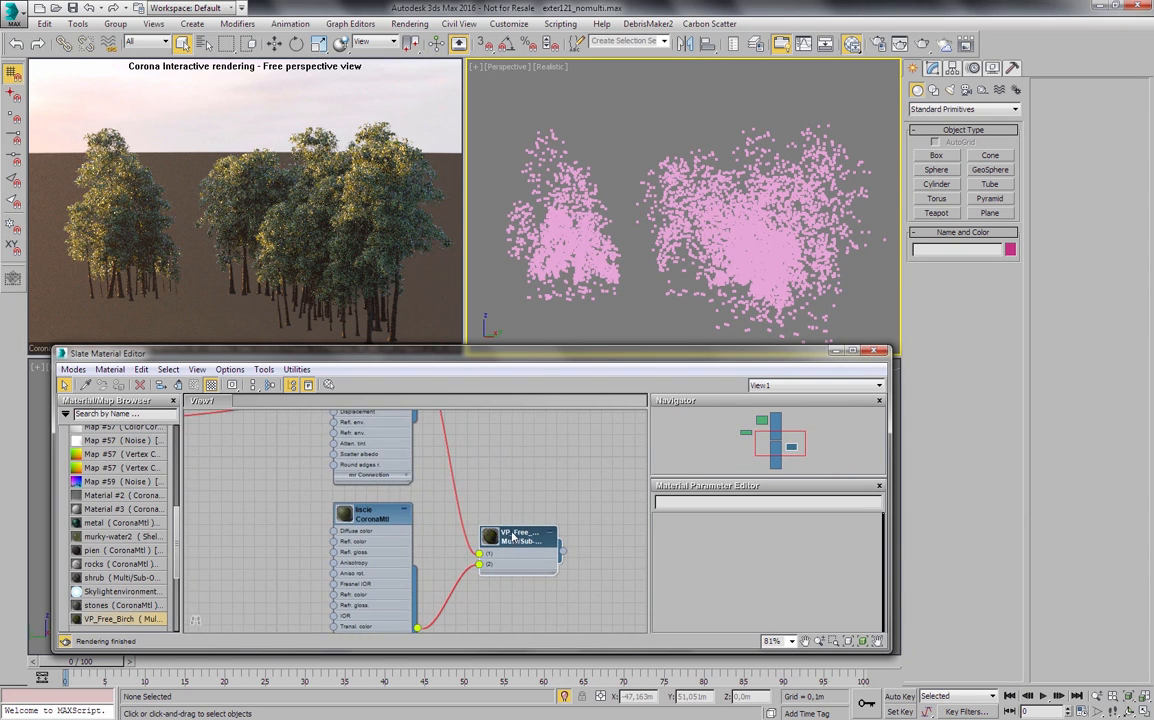
# - Rename the second CoronaMtl sub-material of VP_Free_Birch to leaves
pyautogui.moveTo(442, 527); pyautogui.dragTo(533, 454, button='middle')
pyautogui.doubleClick(462, 438)
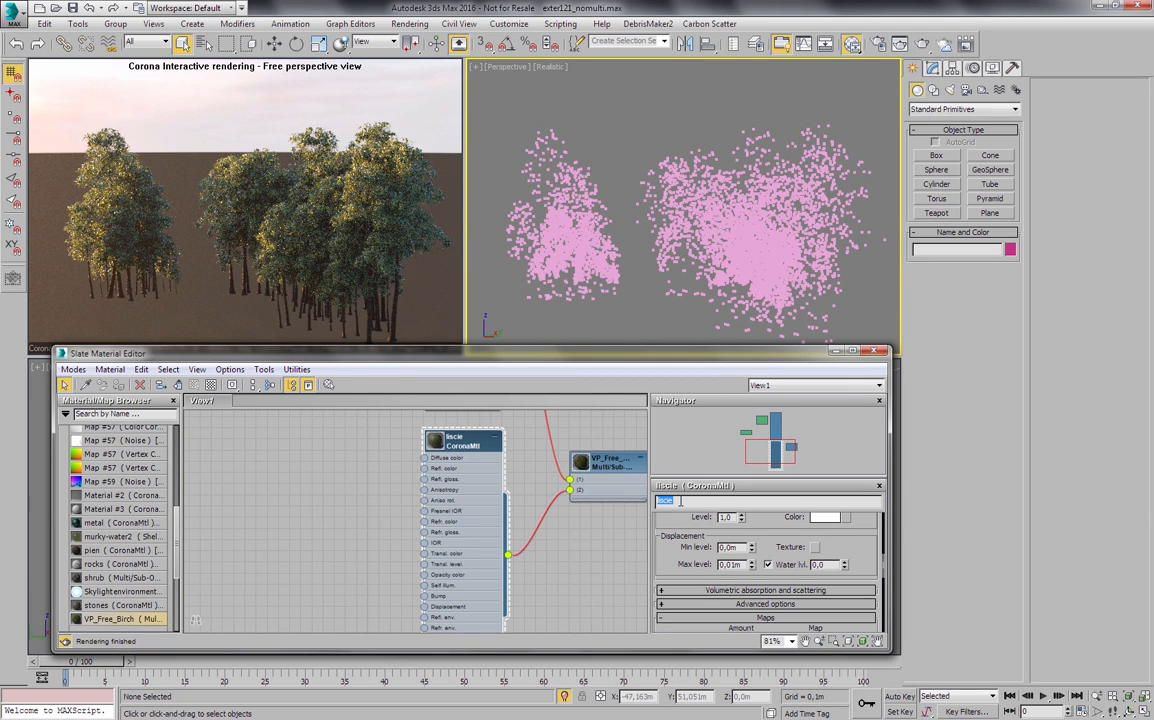
pyautogui.write('leaves')
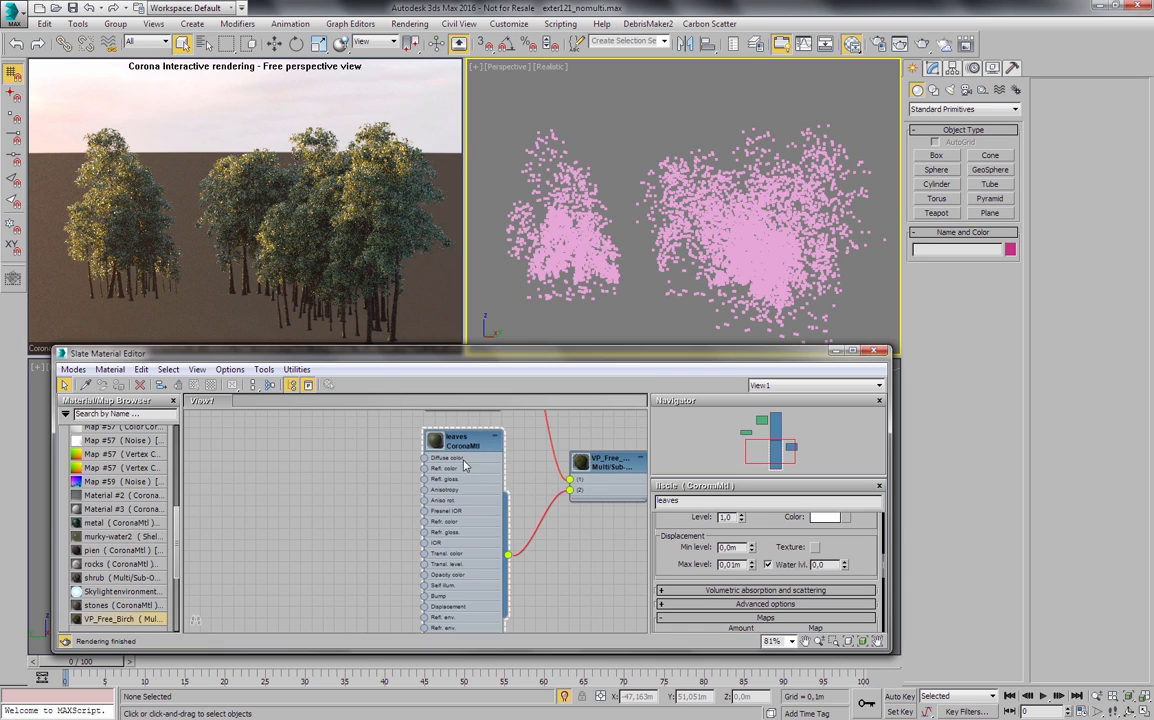
# - Assign a CoronaMultiMap to the diffuse color of the leaves material and show the map's parameters
pyautogui.moveTo(475, 445); pyautogui.dragTo(440, 438, button='middle')
pyautogui.scroll(10, 787, 553)
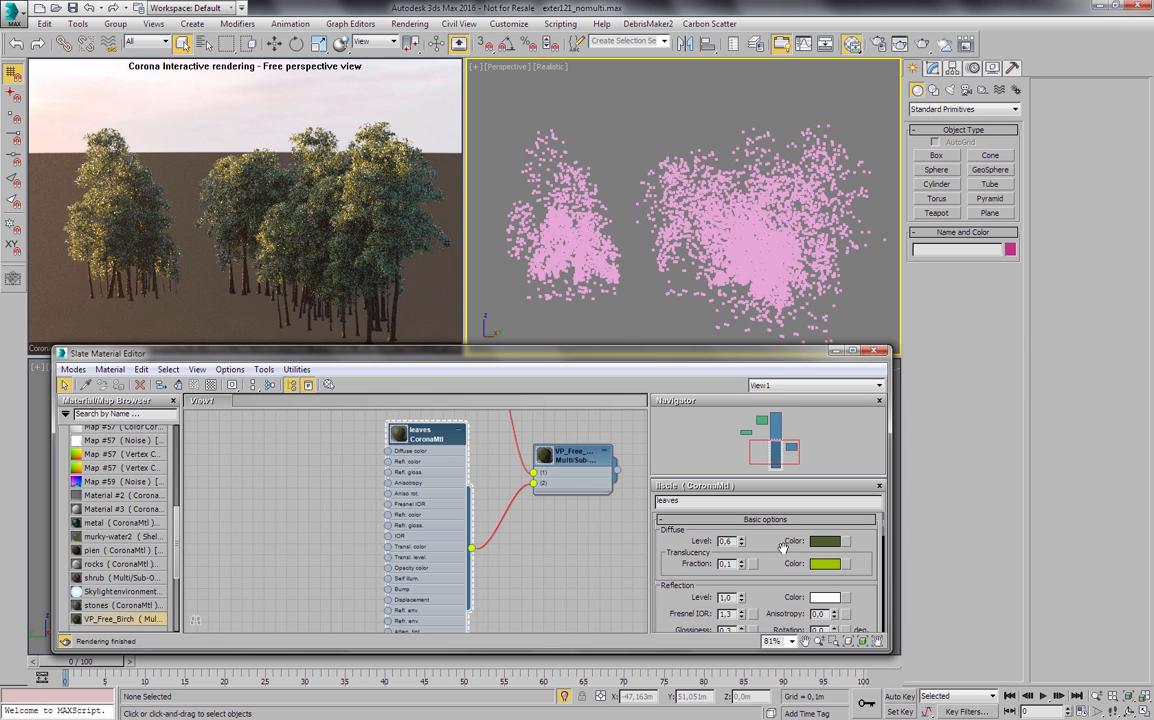
pyautogui.moveTo(668, 238); pyautogui.dragTo(661, 234, button='middle')
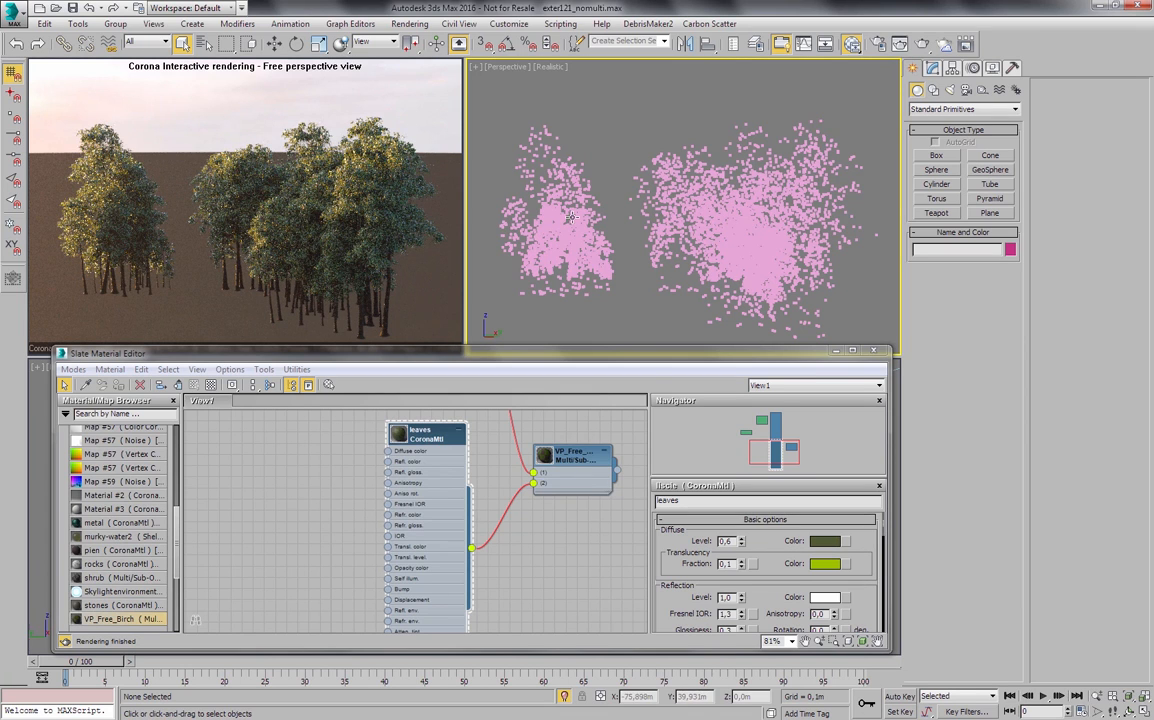
pyautogui.click(846, 546)
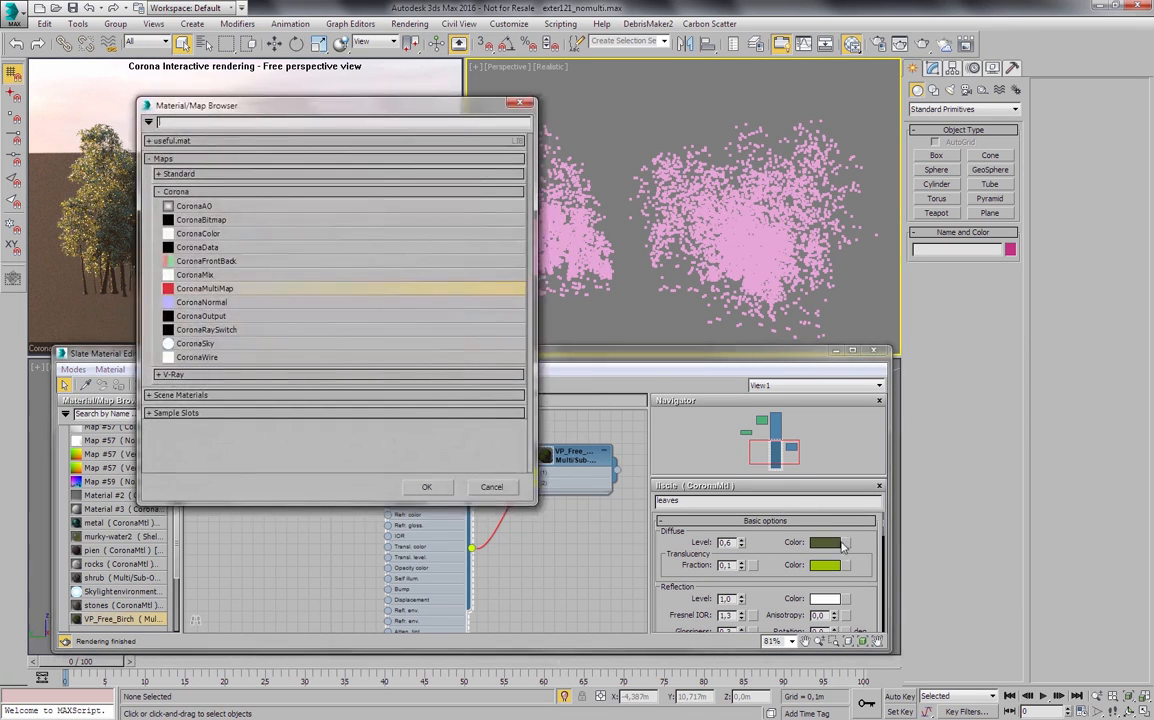
pyautogui.doubleClick(190, 288)
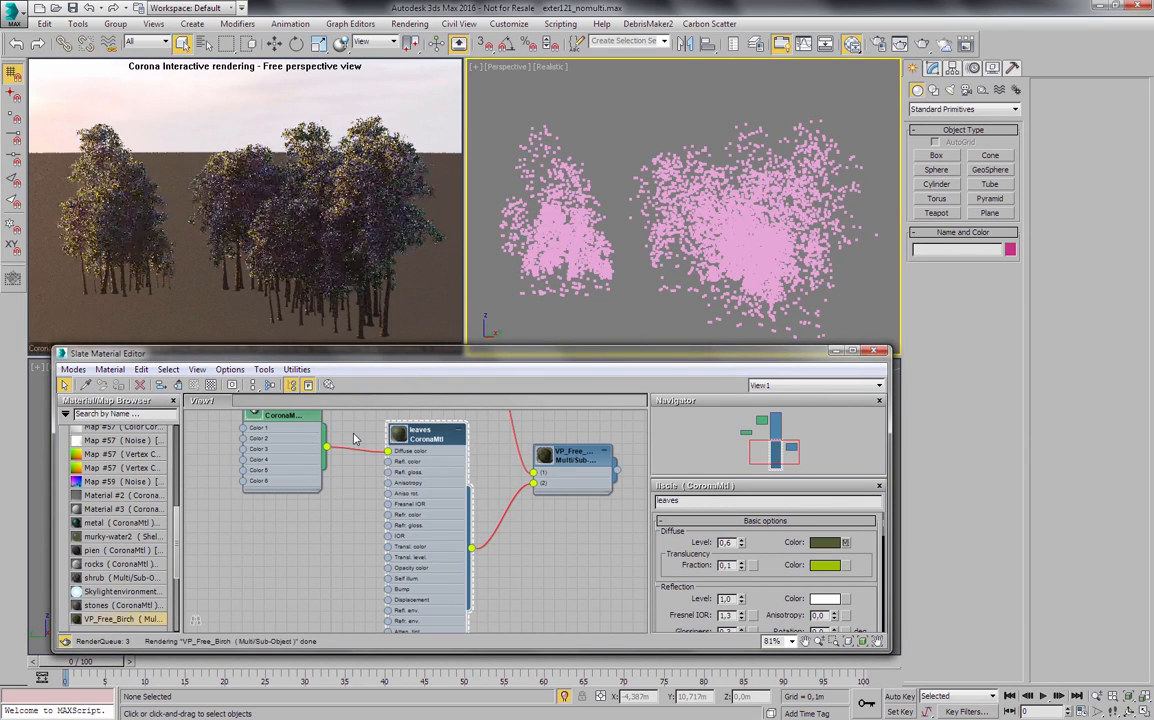
pyautogui.moveTo(405, 481); pyautogui.dragTo(505, 548, button='middle')
pyautogui.scroll(2, 505, 548)
pyautogui.doubleClick(382, 478)
pyautogui.moveTo(389, 473); pyautogui.dragTo(363, 470, button='middle')
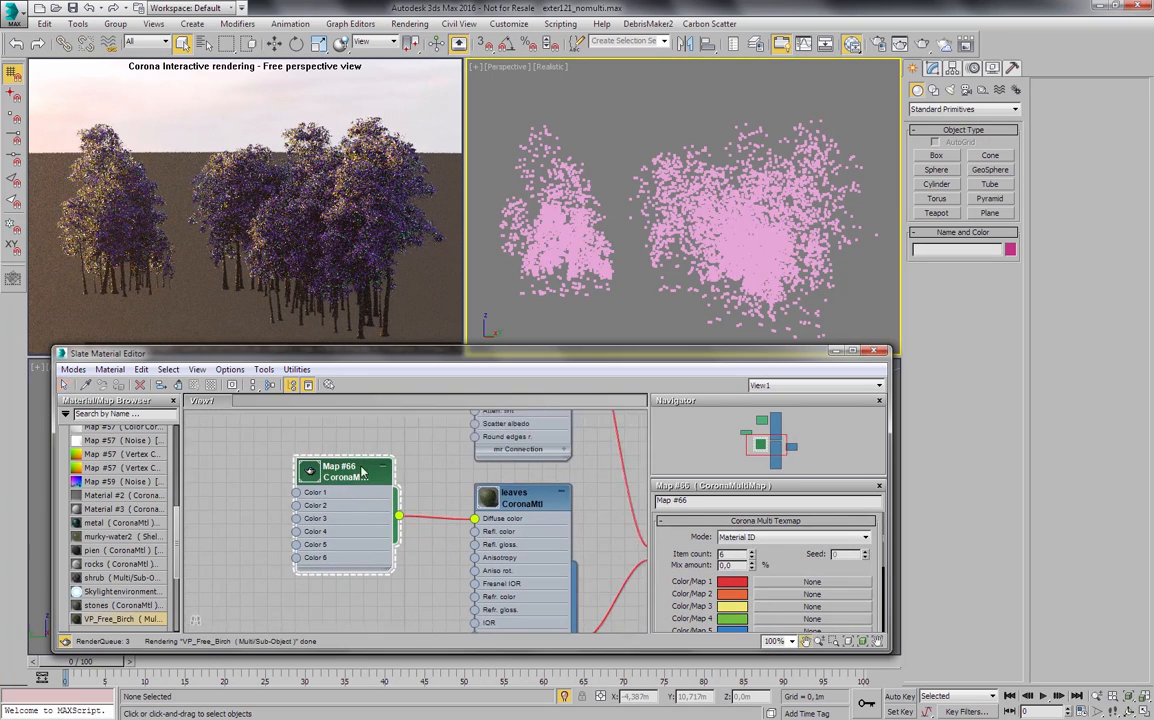
# - Set the CoronaMultiMap's mode to Instance, with its node placed slightly lower in the graph
pyautogui.moveTo(362, 471); pyautogui.dragTo(362, 485)
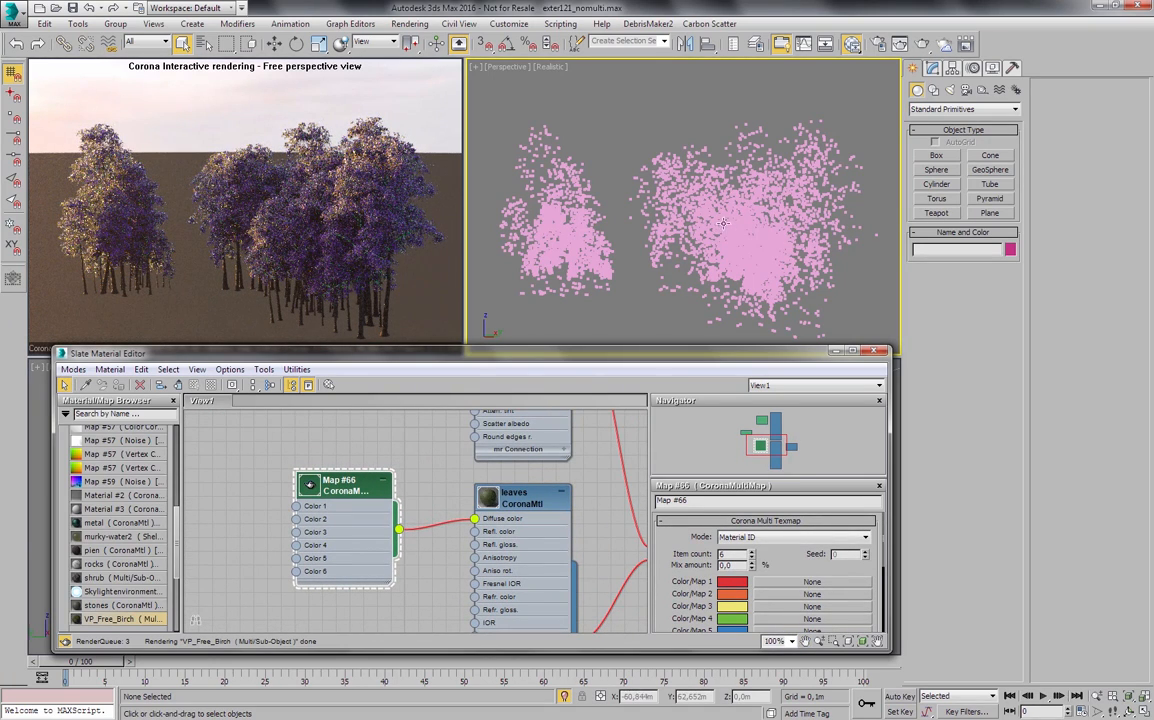
pyautogui.moveTo(692, 552); pyautogui.dragTo(692, 542)
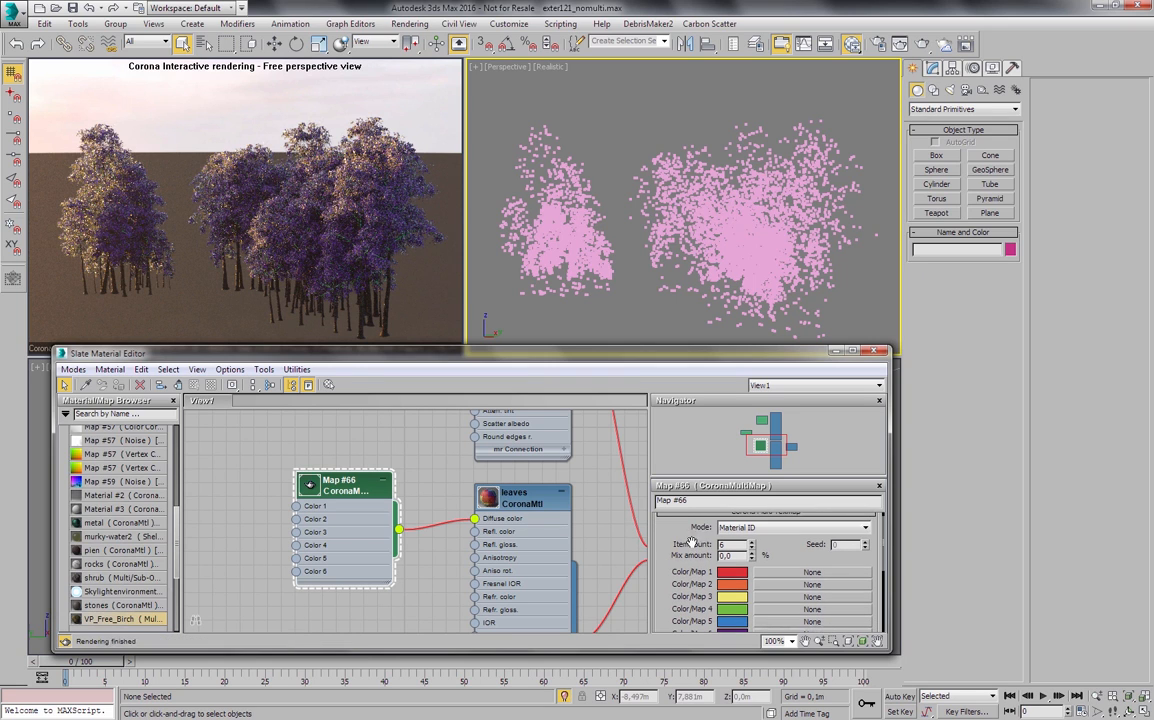
pyautogui.click(866, 528)
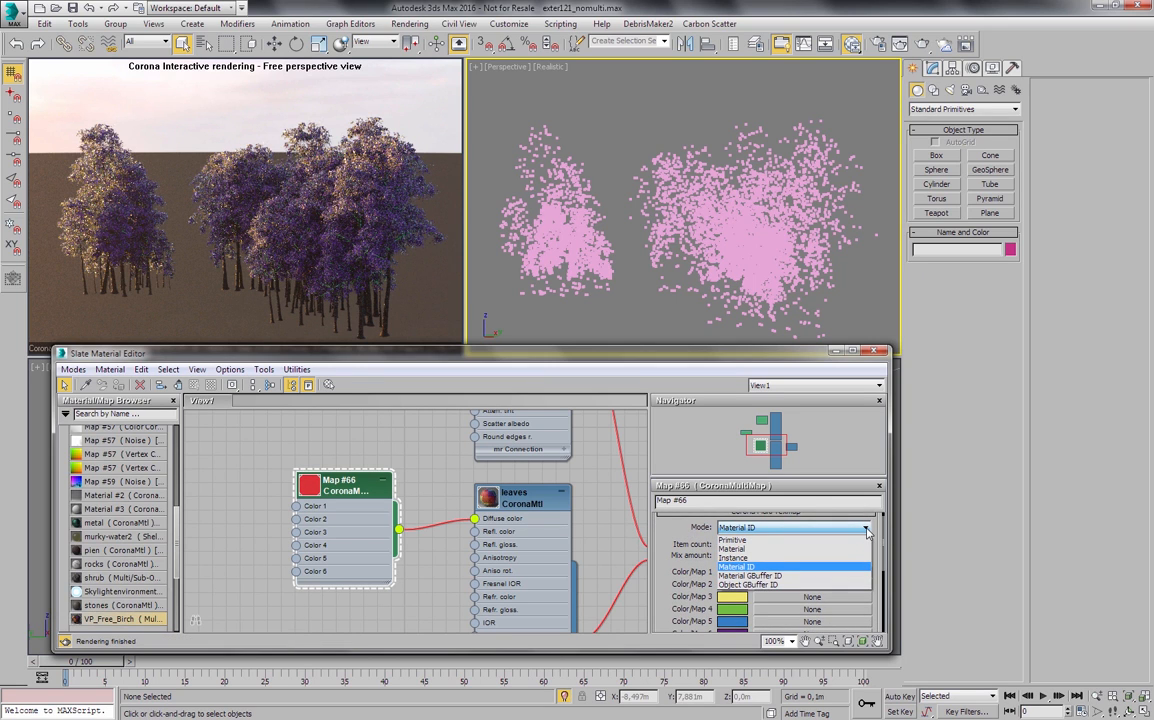
pyautogui.click(745, 558)
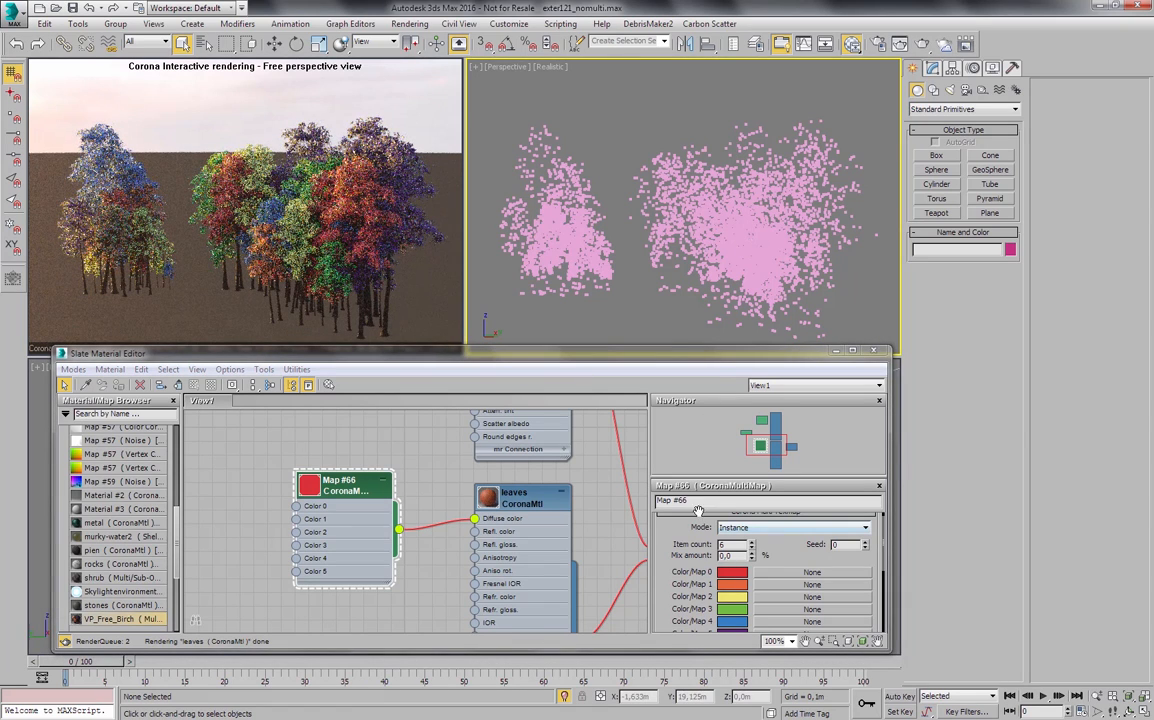
# - Enlarge the Navigator pane and reduce the CoronaMultiMap's item count to 2
pyautogui.scroll(1, 676, 544)
pyautogui.scroll(-3, 700, 550)
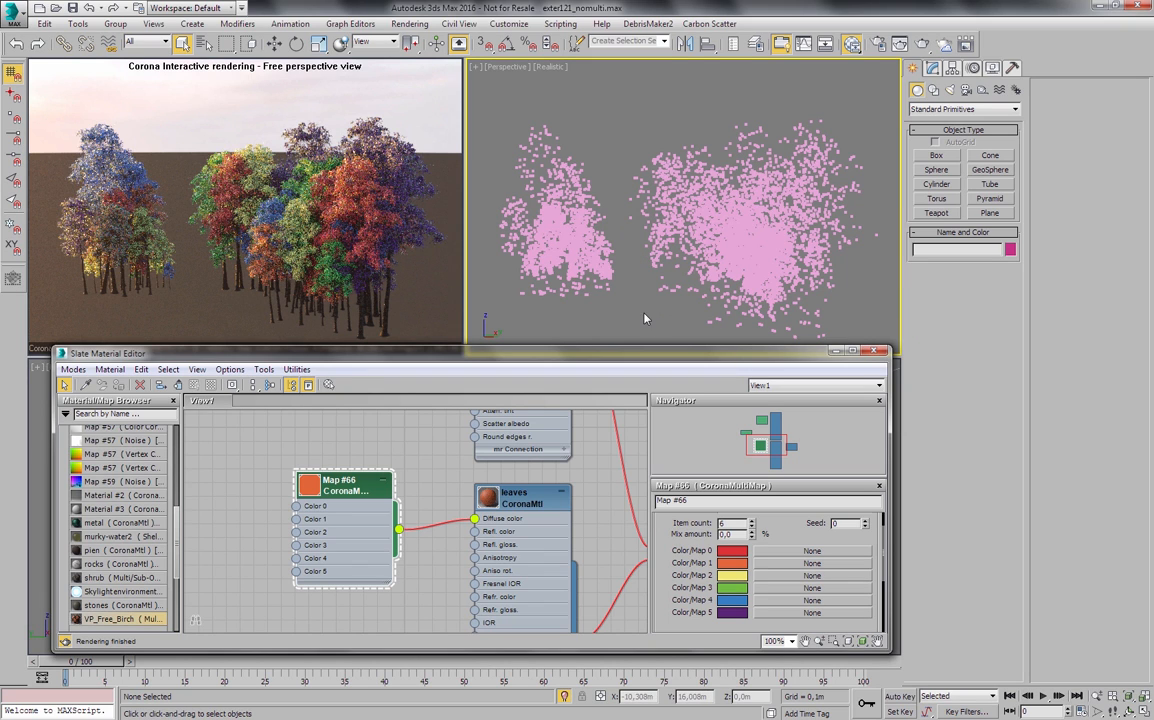
pyautogui.press('p')
pyautogui.press('p')
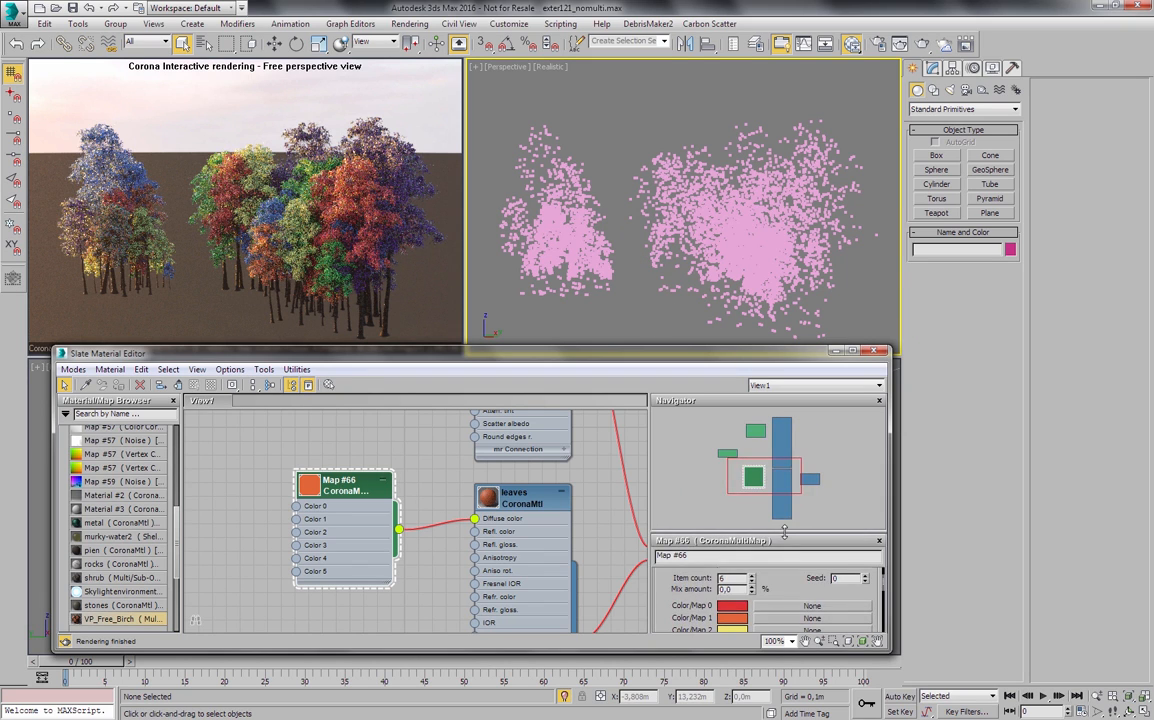
pyautogui.moveTo(752, 578); pyautogui.dragTo(752, 588)
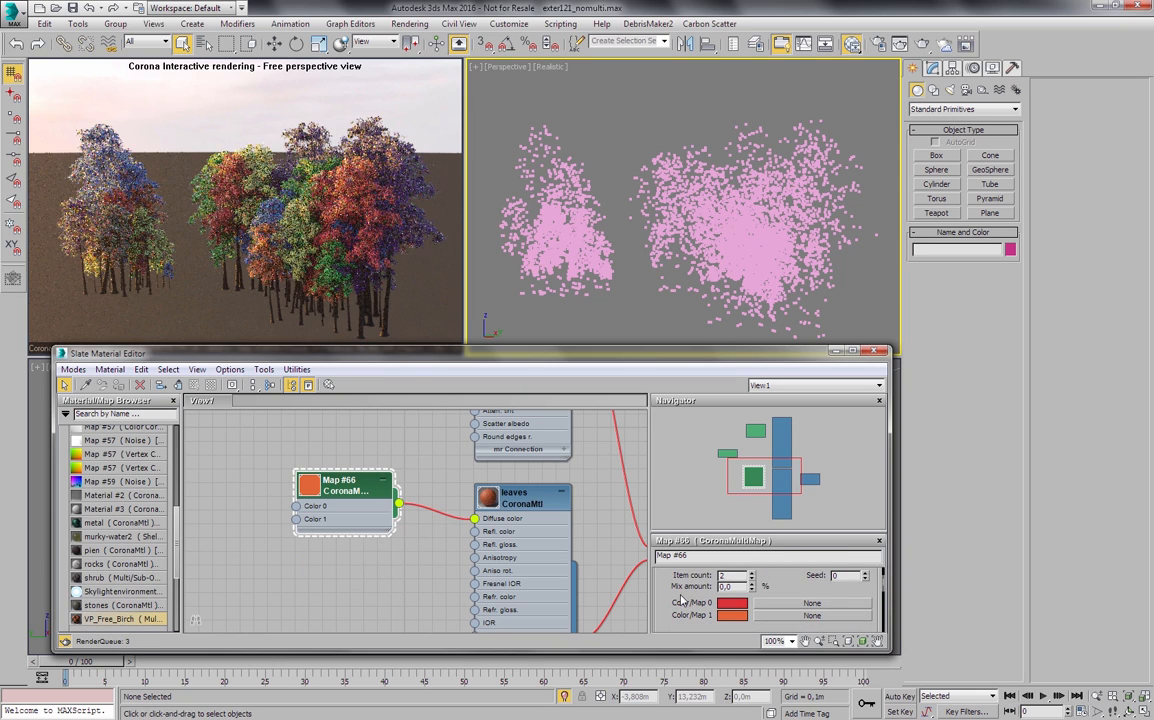
# - Change Color/Map 1 of the CoronaMultiMap to blue with hue 172, saturation 242 and value 197, leaving Color/Map 0 red
pyautogui.click(731, 604)
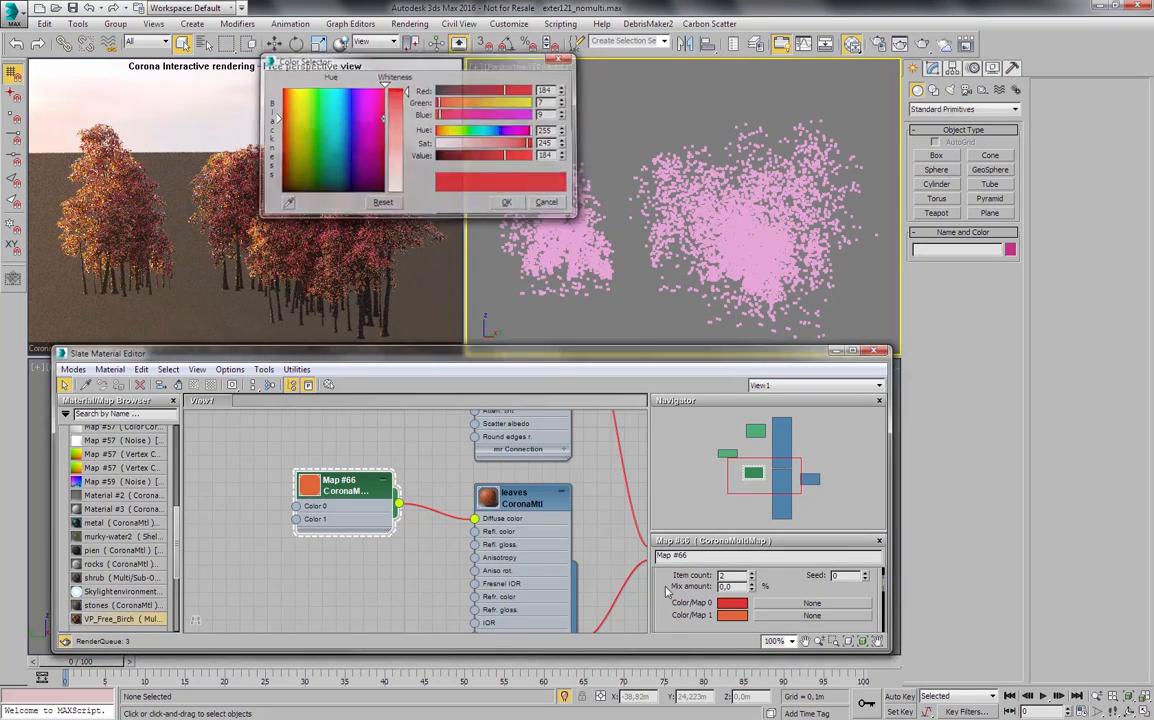
pyautogui.click(548, 203)
pyautogui.click(732, 615)
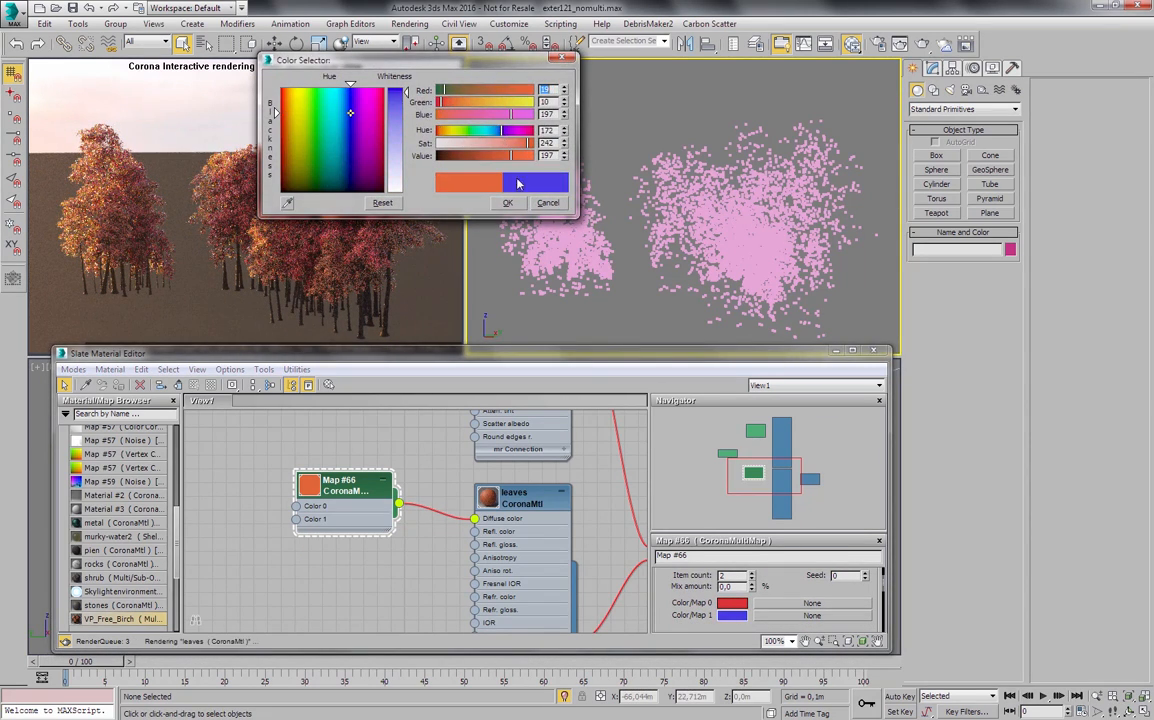
pyautogui.click(353, 108)
pyautogui.click(507, 203)
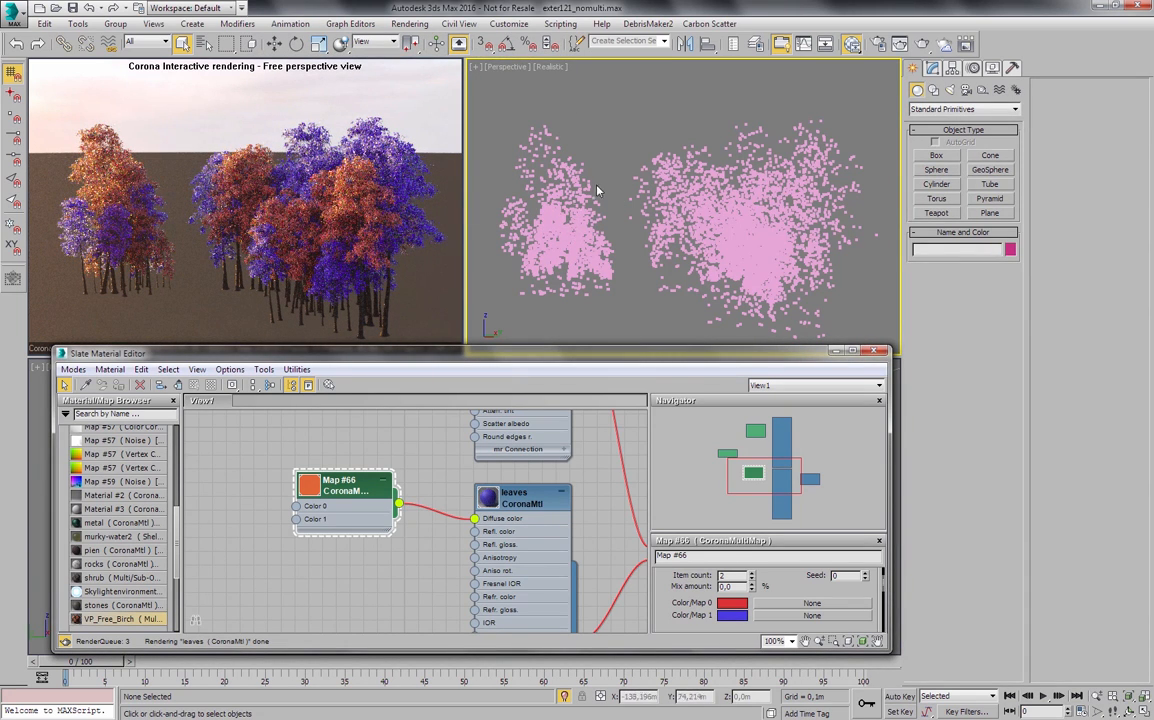
# - Select the tre1 tree group and frame it closely in the perspective view
pyautogui.press('z')
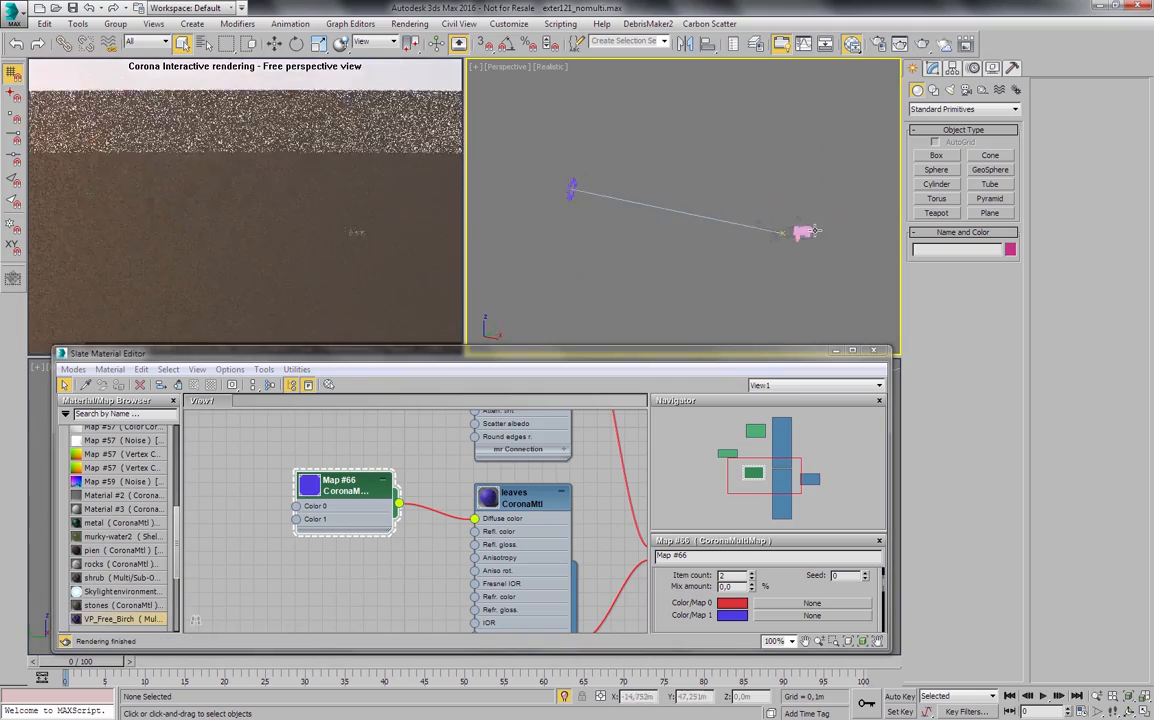
pyautogui.click(788, 231)
pyautogui.press('z')
pyautogui.scroll(8, 729, 226)
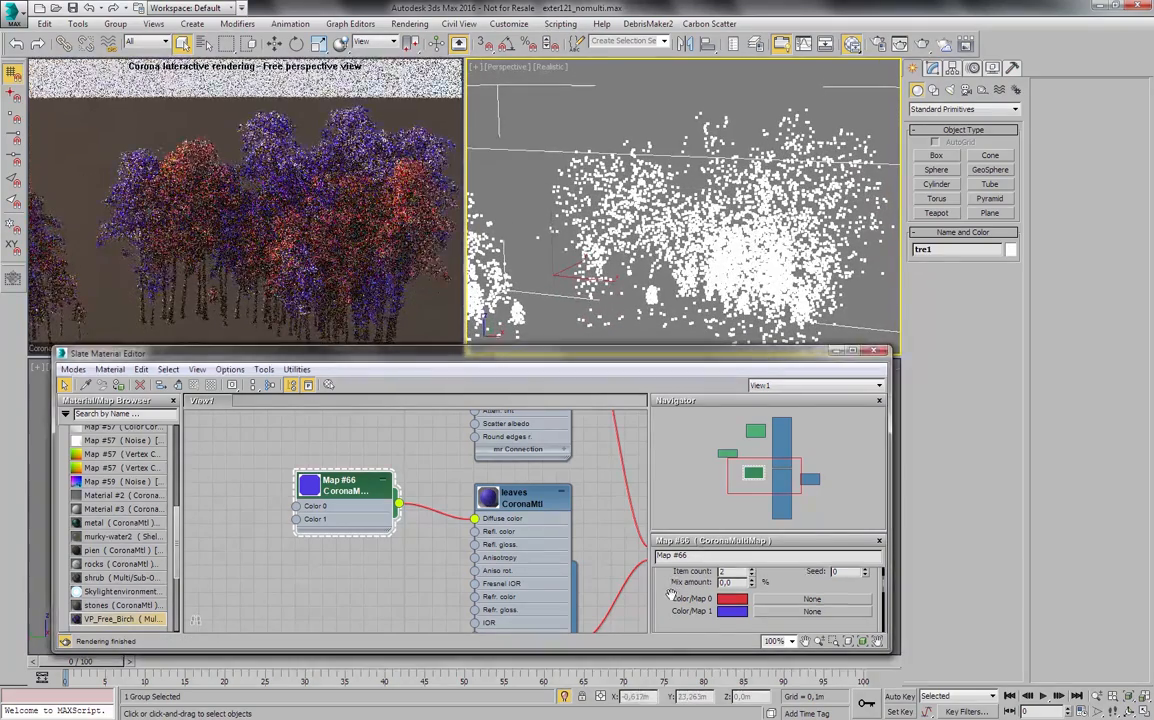
# - Review the CoronaMultiMap's available modes and keep Instance selected
pyautogui.moveTo(672, 594); pyautogui.dragTo(690, 621)
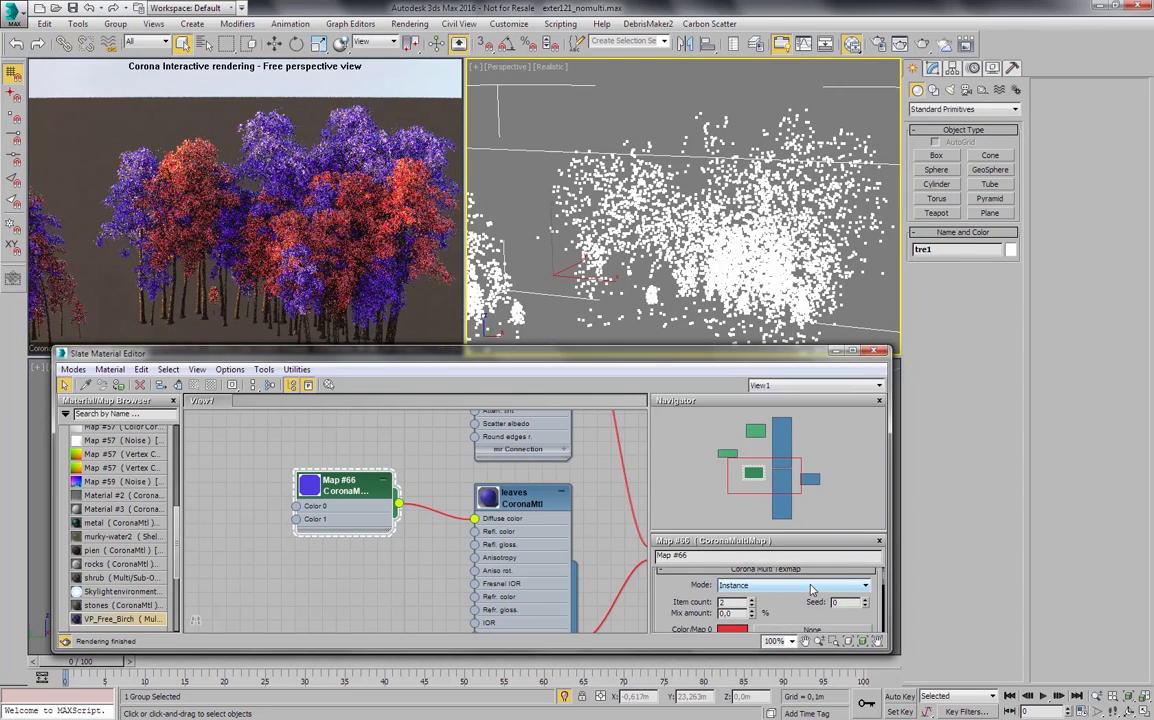
pyautogui.click(811, 590)
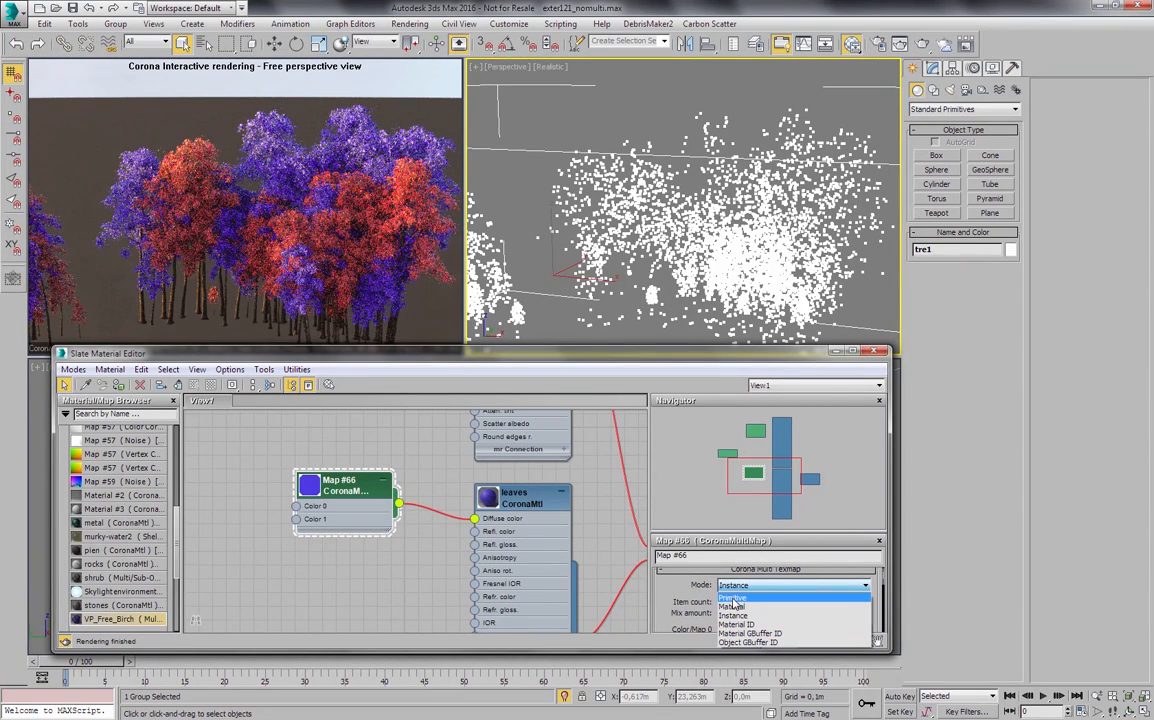
pyautogui.click(681, 598)
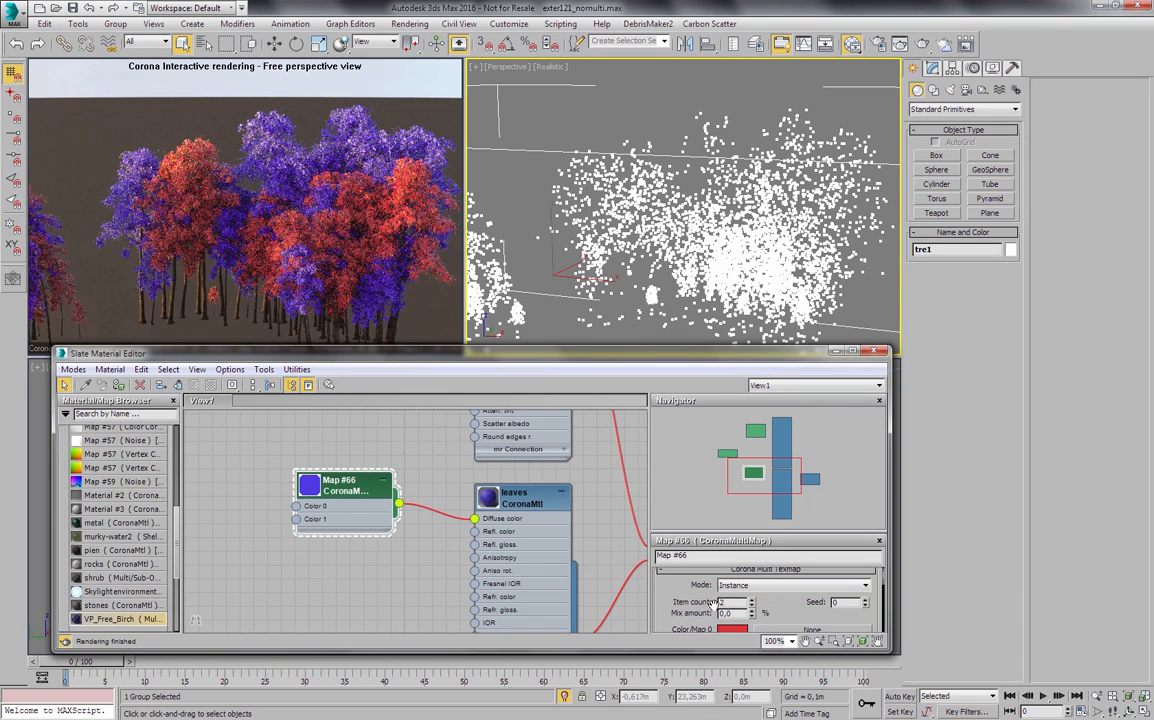
# - Shrink the Navigator pane and increase the CoronaMultiMap's item count to 3
pyautogui.moveTo(699, 533); pyautogui.dragTo(701, 481)
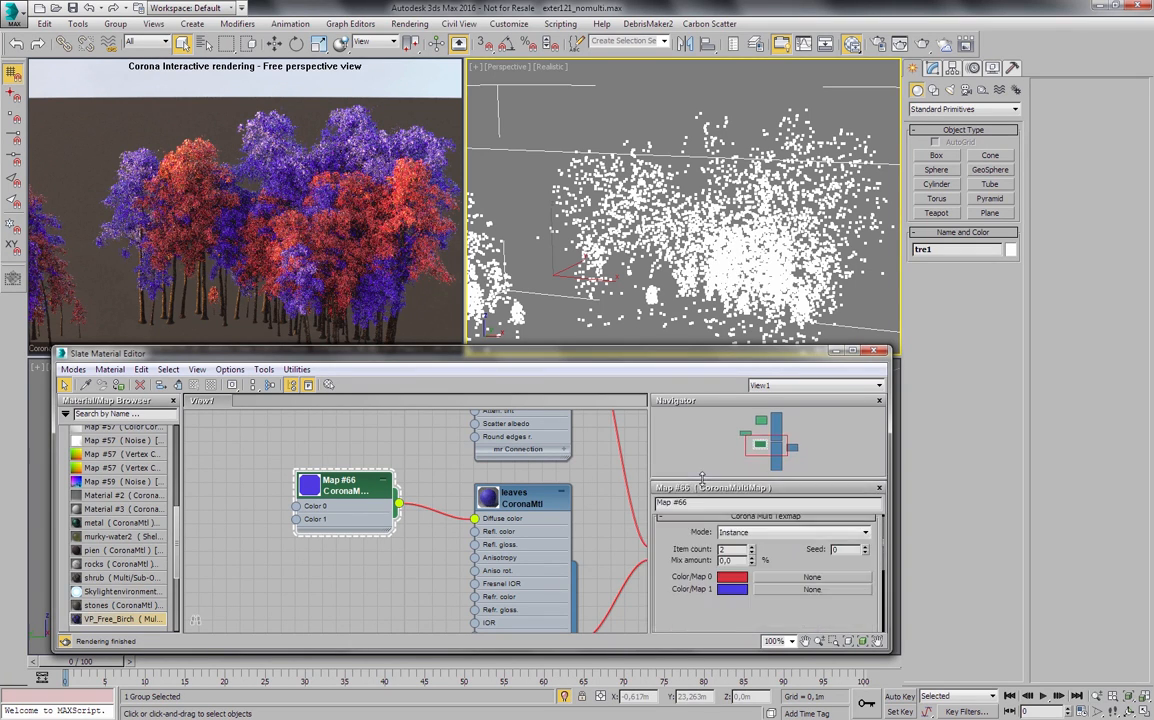
pyautogui.moveTo(685, 561); pyautogui.dragTo(773, 570)
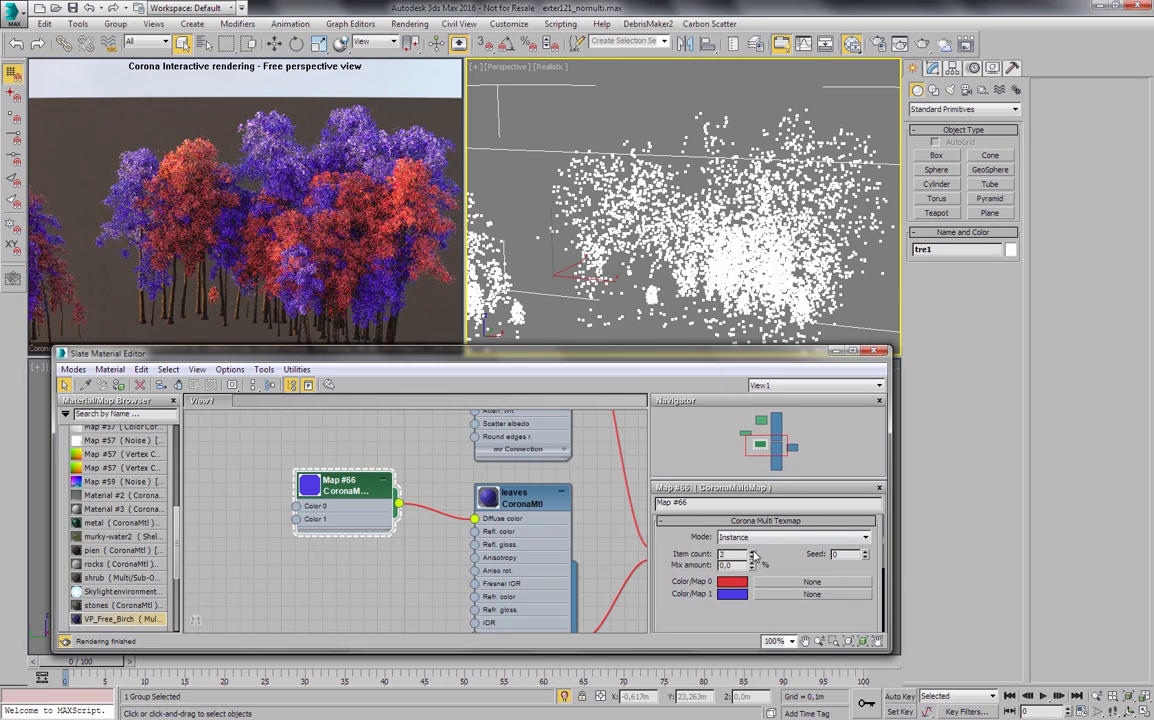
pyautogui.click(752, 552)
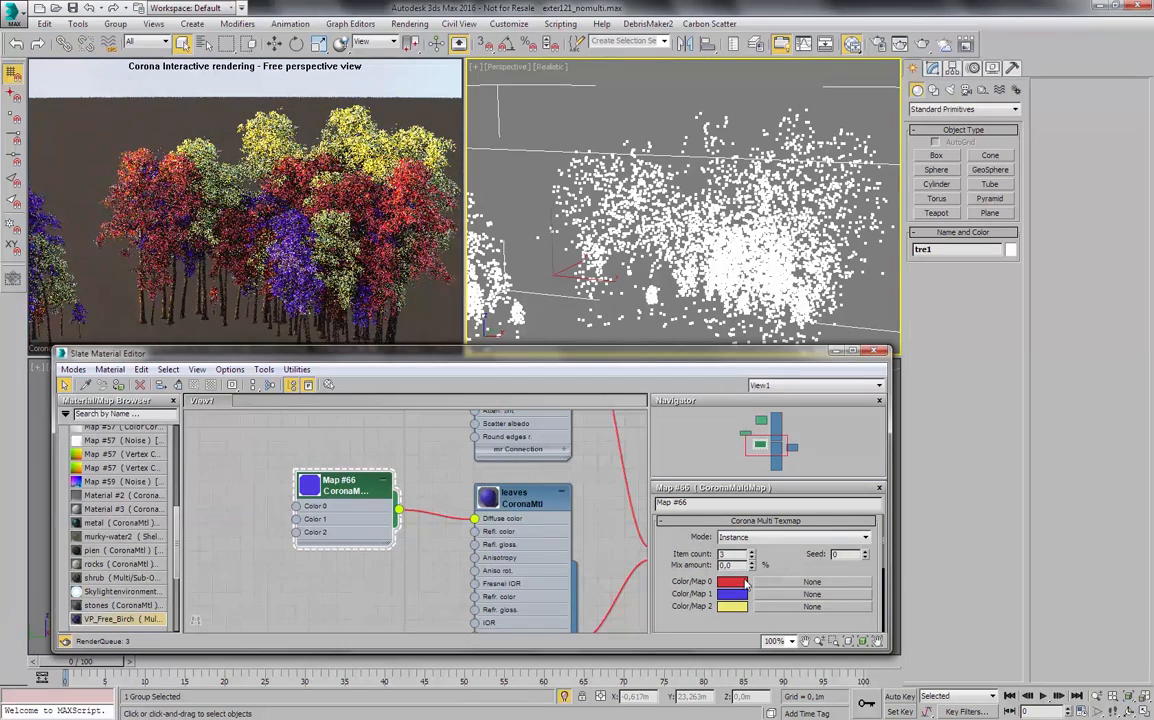
# - Leave Color/Map 0 as it is and copy the diffuse color of the leaves CoronaMtl material
pyautogui.click(734, 582)
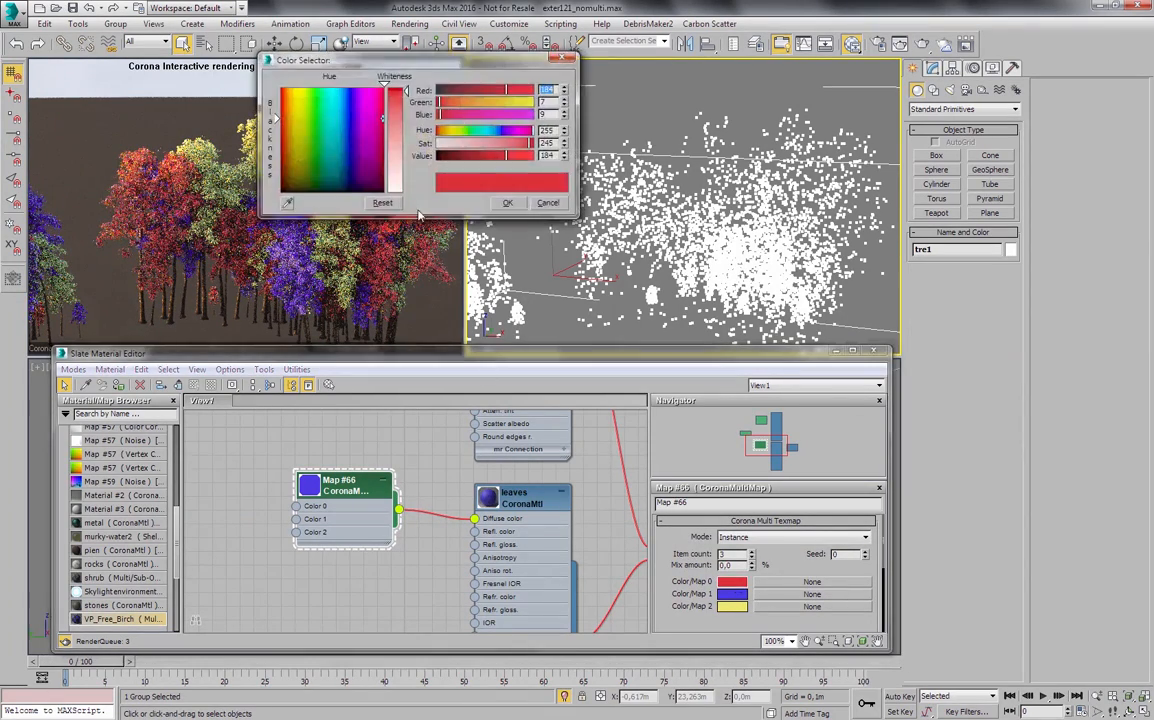
pyautogui.click(507, 203)
pyautogui.doubleClick(515, 497)
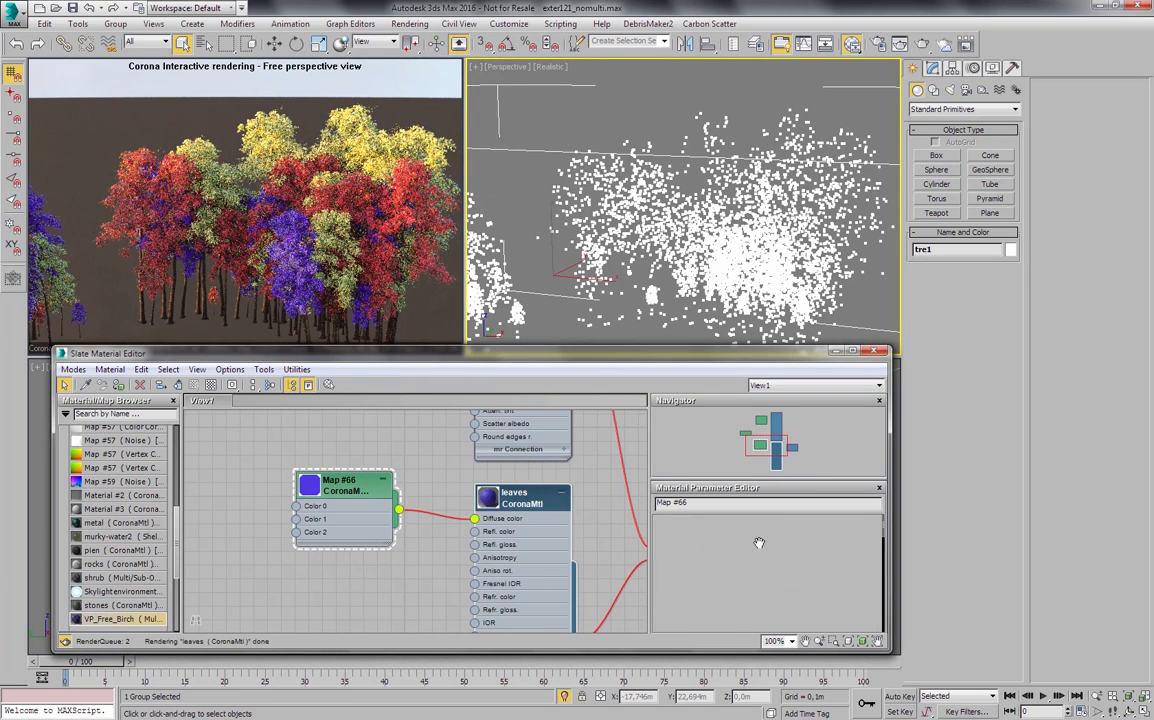
pyautogui.rightClick(817, 545)
pyautogui.click(830, 555)
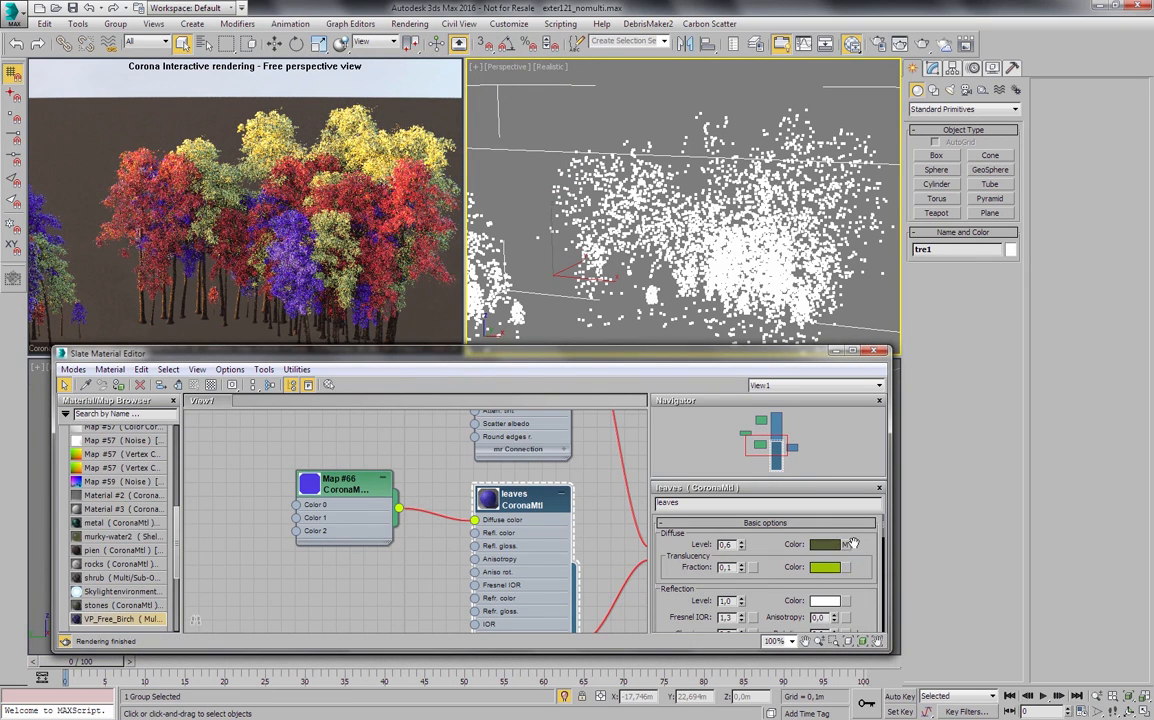
# - Paste the copied leaf green into Color/Map 0, 1 and 2 of the CoronaMultiMap
pyautogui.doubleClick(340, 494)
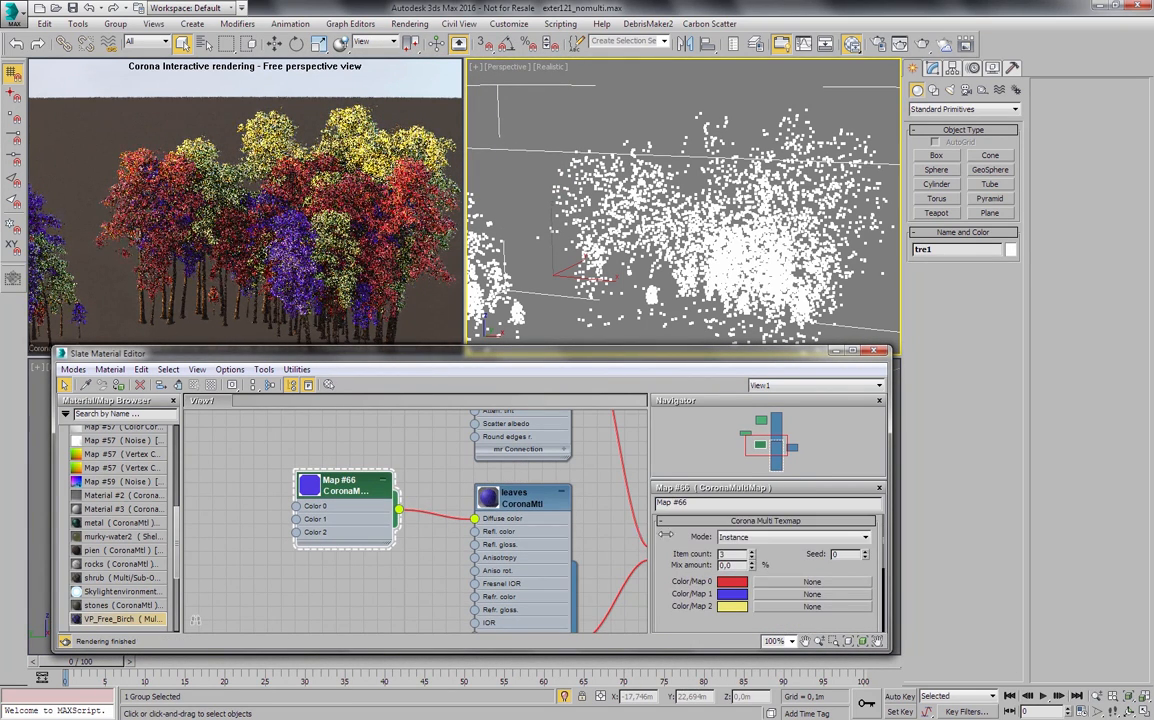
pyautogui.rightClick(727, 588)
pyautogui.click(755, 606)
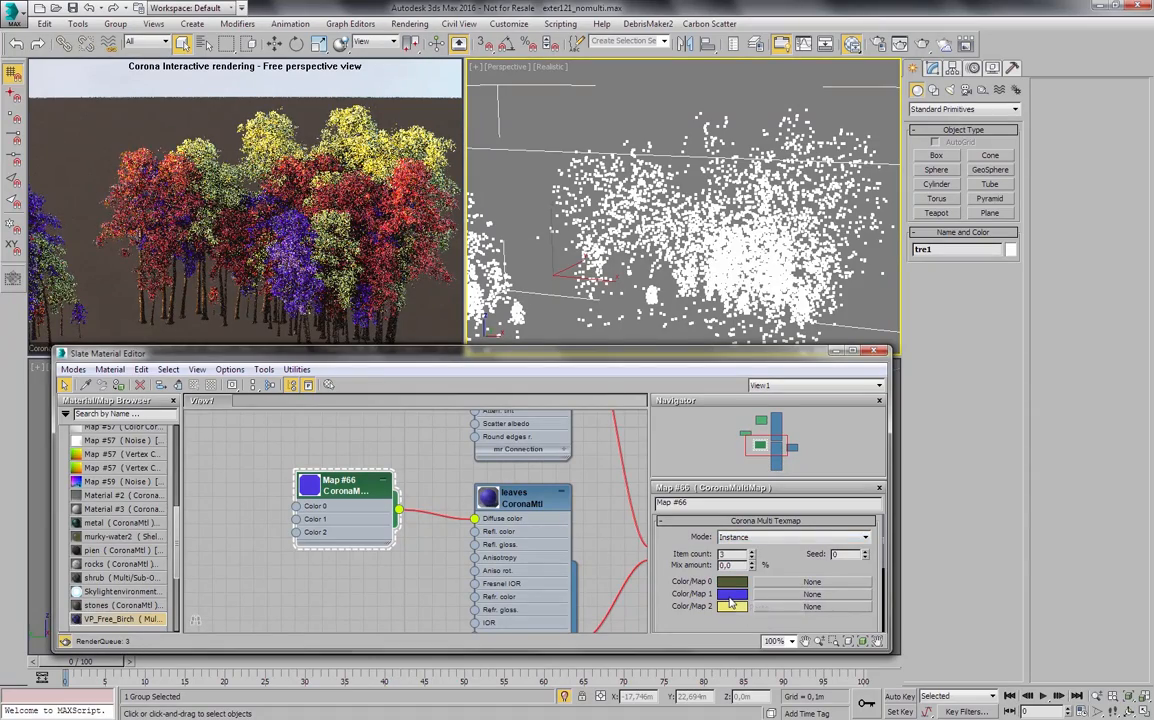
pyautogui.rightClick(731, 598)
pyautogui.click(748, 620)
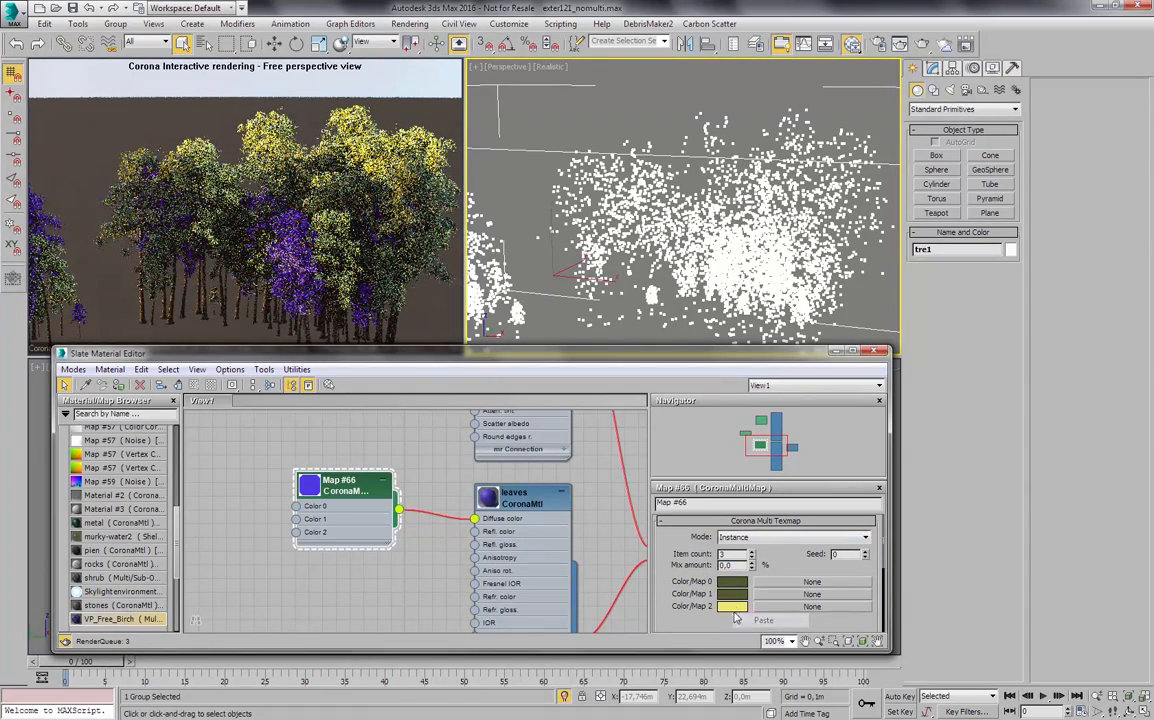
pyautogui.rightClick(731, 608)
pyautogui.click(742, 634)
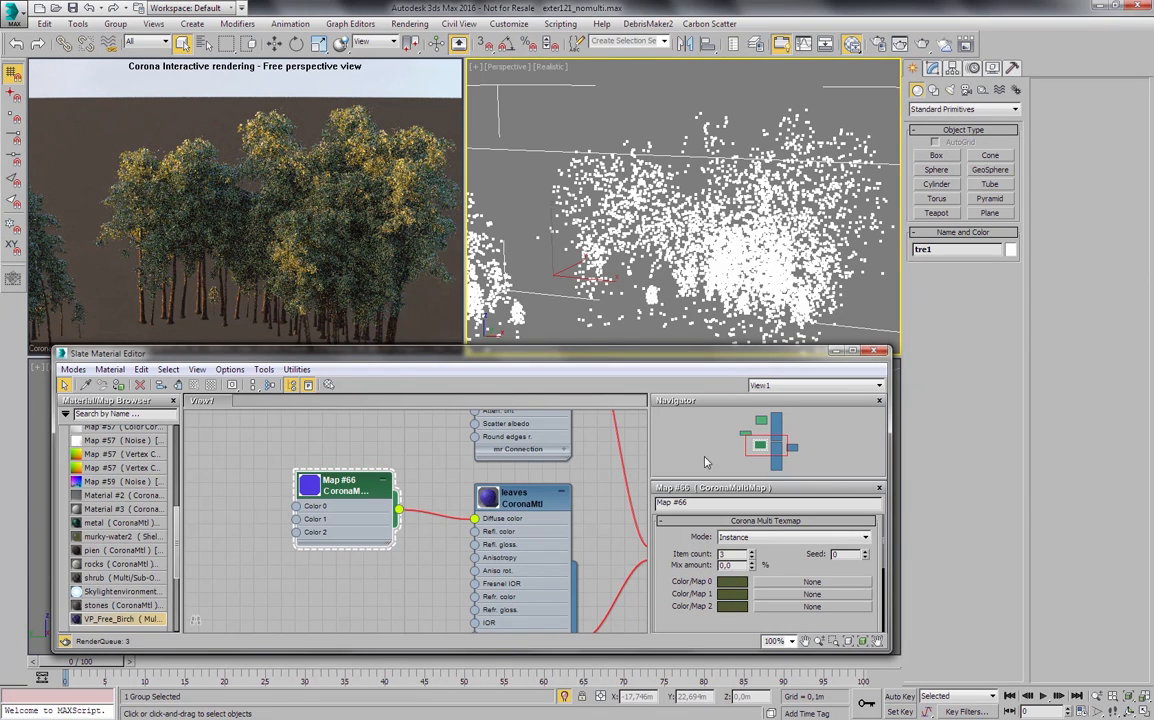
# - Darken Color/Map 1 to a near-black green with hue 60, saturation 128 and value 7
pyautogui.click(732, 595)
pyautogui.moveTo(445, 158); pyautogui.dragTo(438, 158)
pyautogui.moveTo(507, 147); pyautogui.dragTo(484, 148)
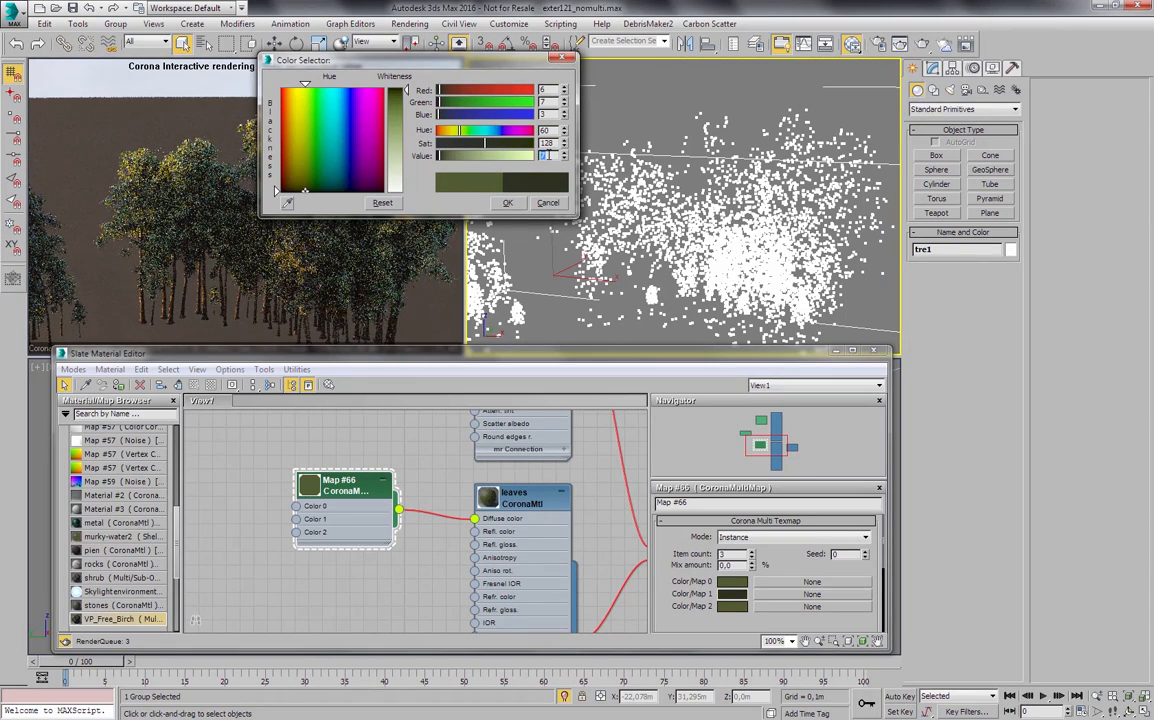
pyautogui.click(506, 203)
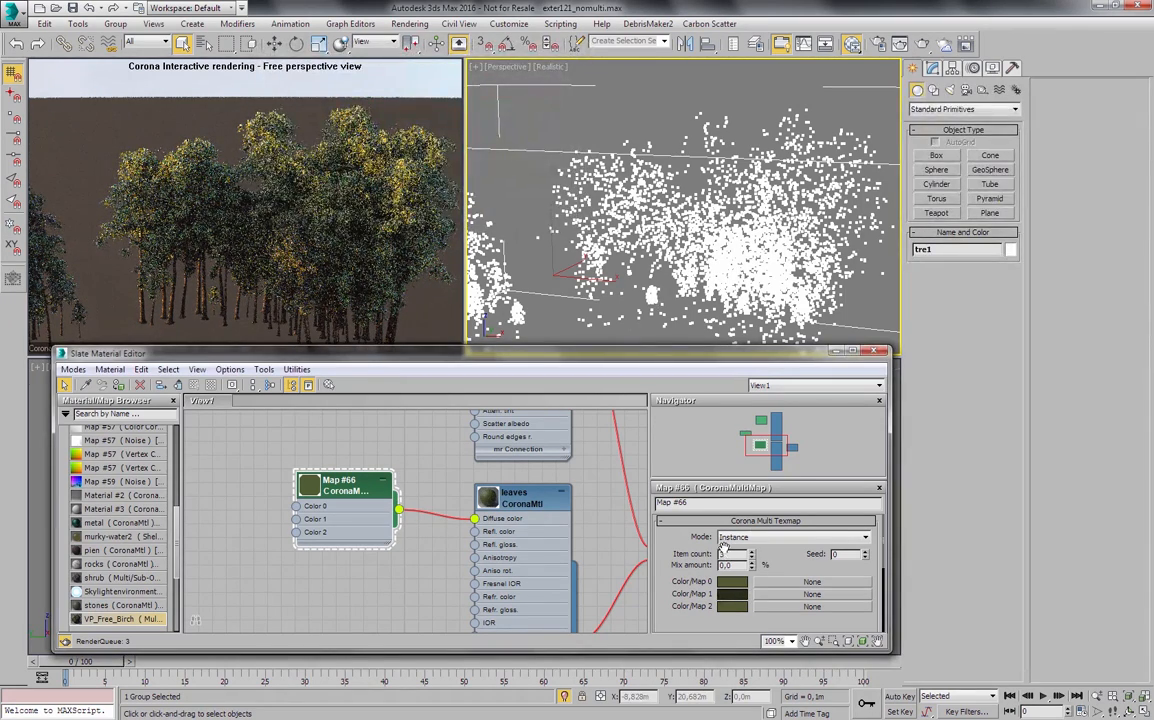
# - Brighten Color/Map 2 to a yellow-green with hue 46, saturation 189 and value 165
pyautogui.click(732, 607)
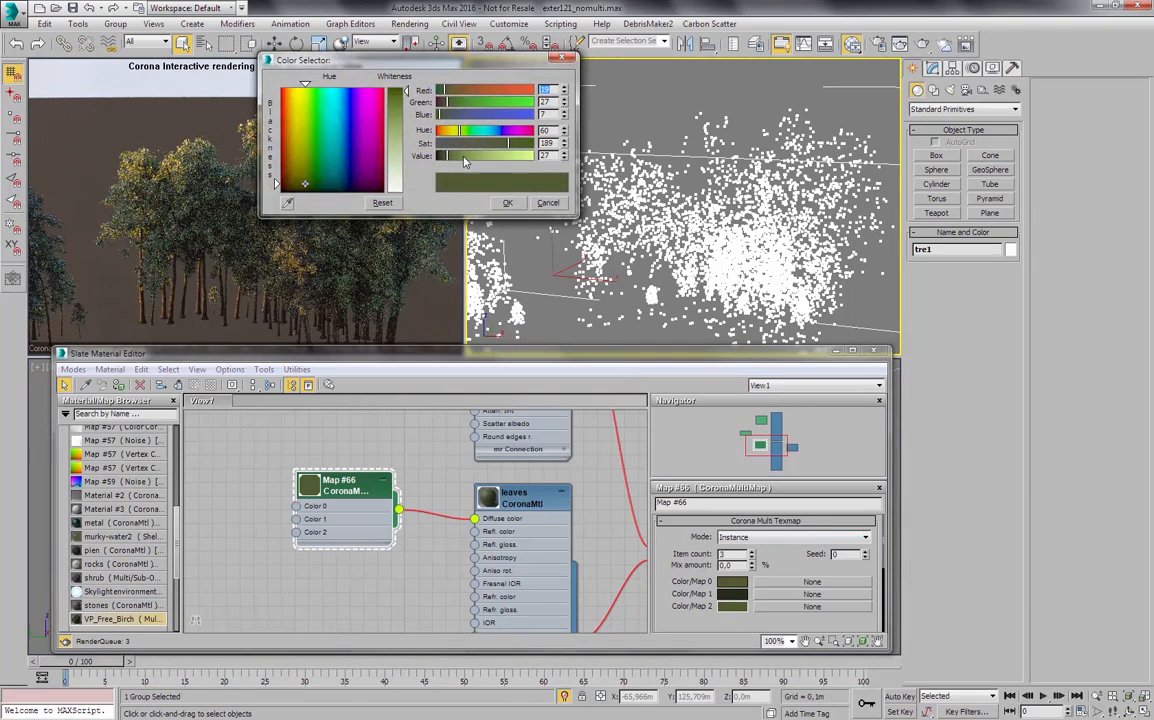
pyautogui.moveTo(464, 162); pyautogui.dragTo(478, 160)
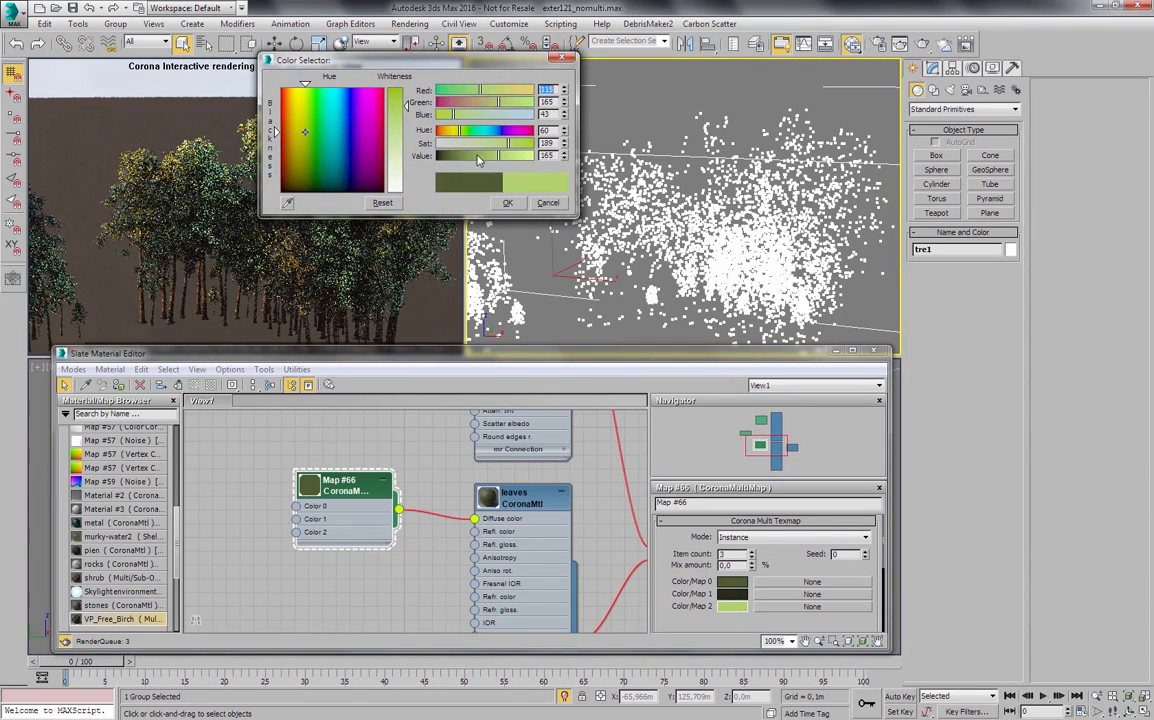
pyautogui.moveTo(423, 53); pyautogui.dragTo(660, 73)
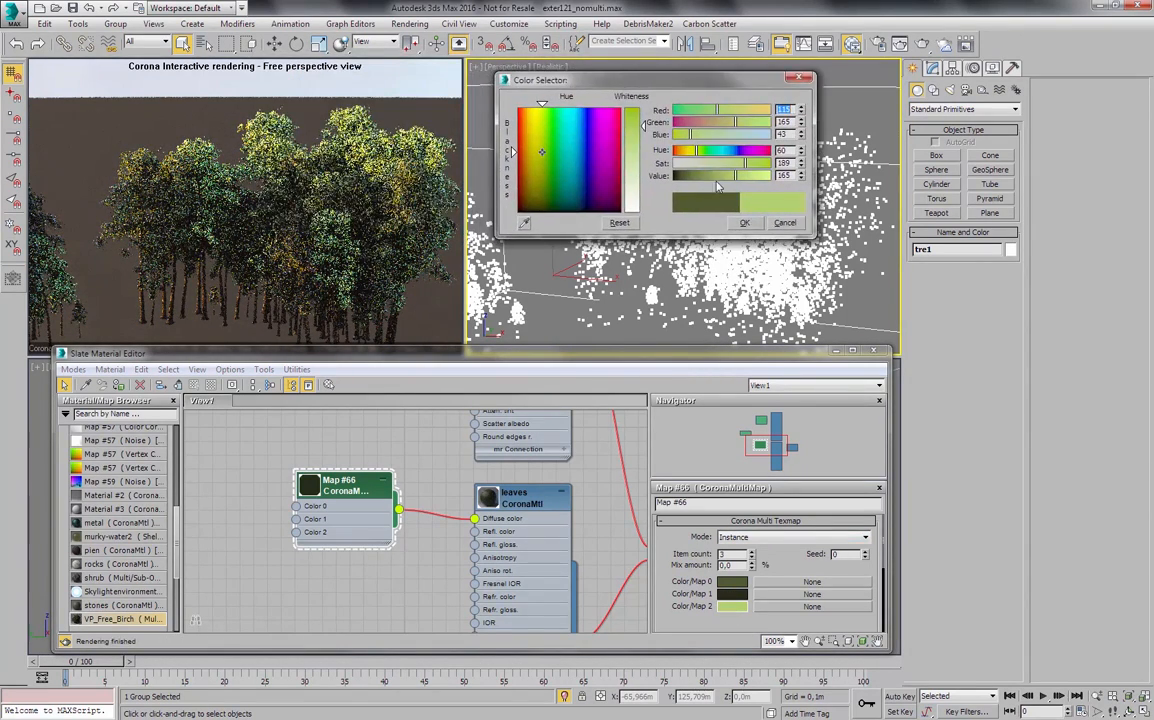
pyautogui.moveTo(719, 110); pyautogui.dragTo(732, 111)
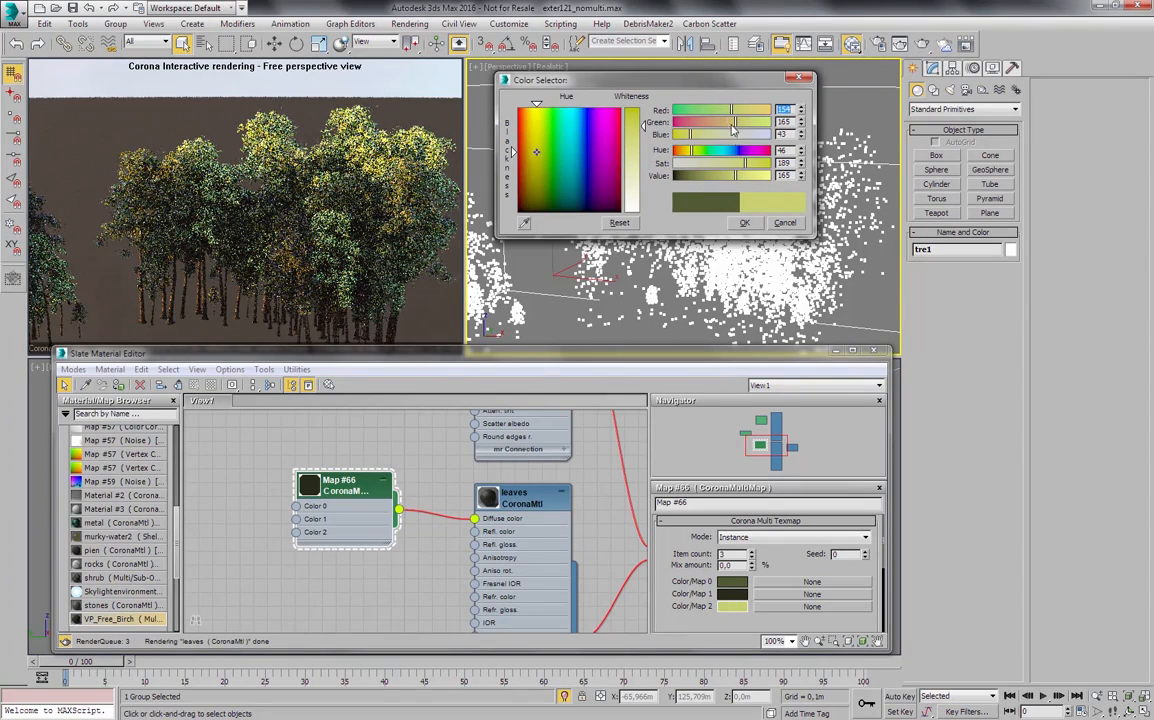
pyautogui.click(744, 222)
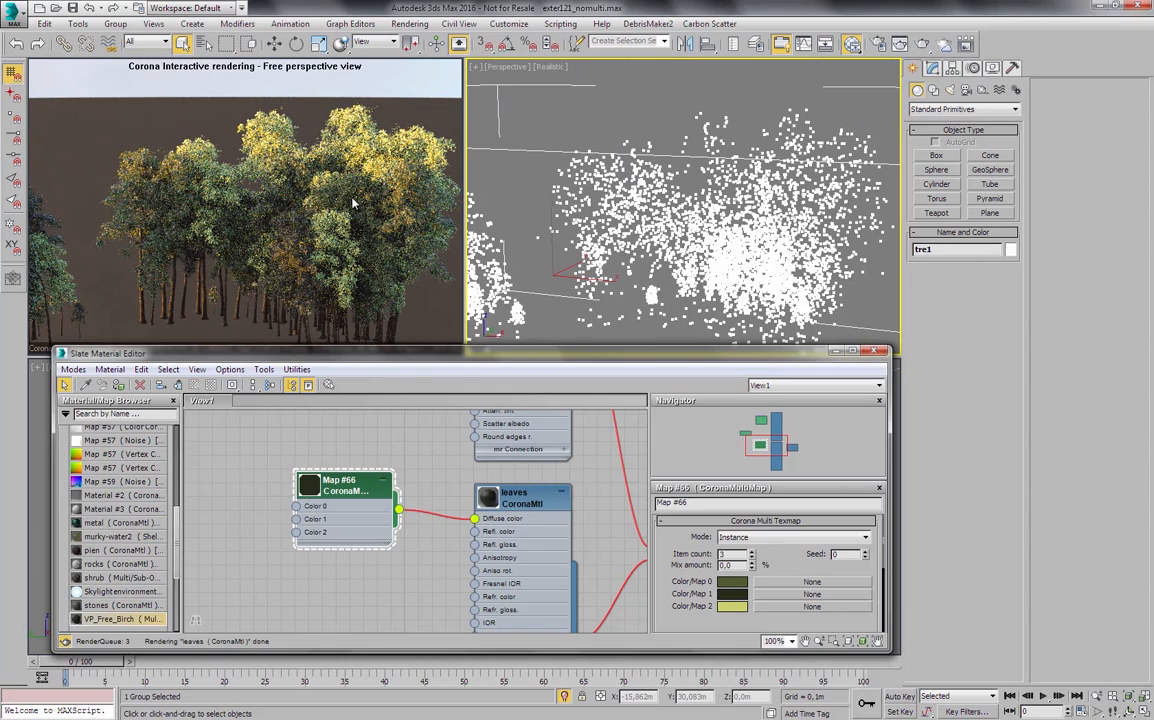
# - Deselect the tre1 group and unhide the trees-far-scatter object by name
pyautogui.click(617, 215)
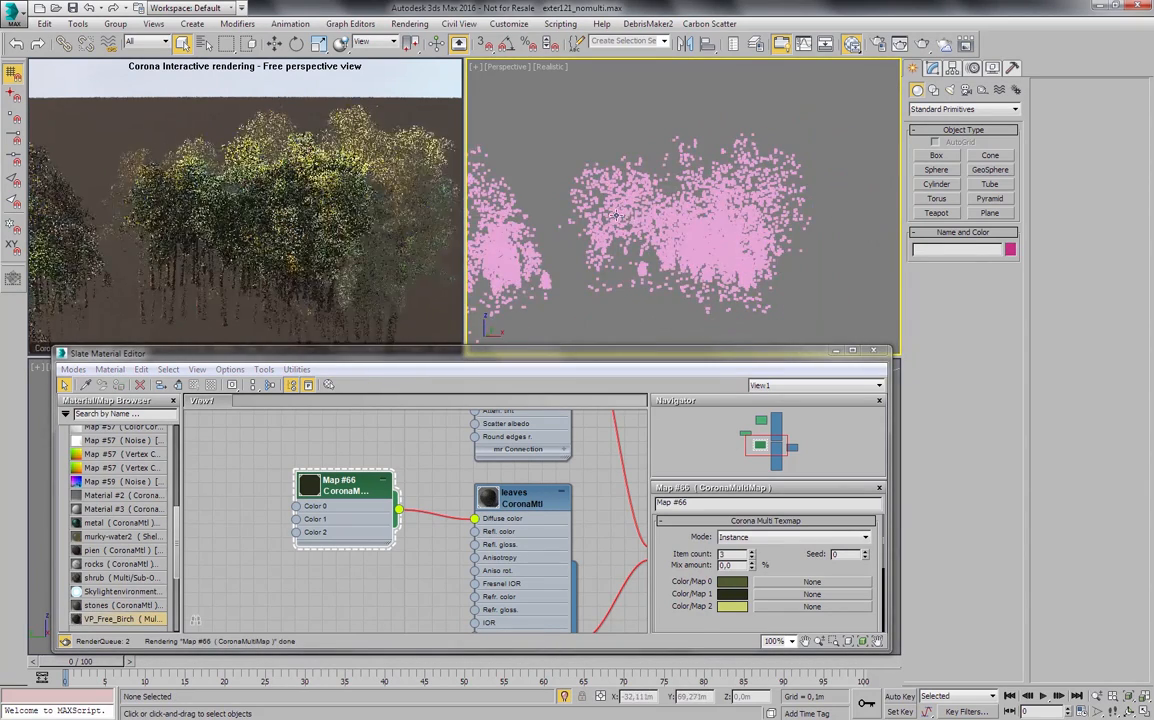
pyautogui.moveTo(617, 215); pyautogui.dragTo(660, 224, button='middle')
pyautogui.rightClick(616, 153)
pyautogui.click(643, 80)
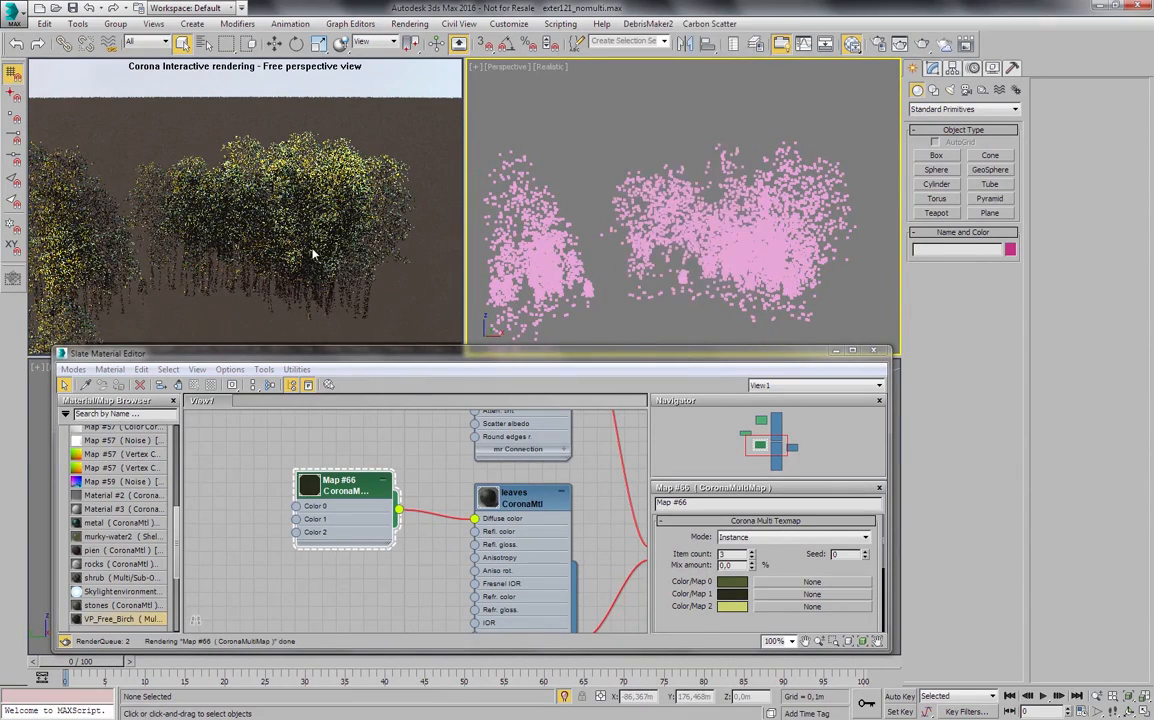
pyautogui.scroll(-1, 359, 161)
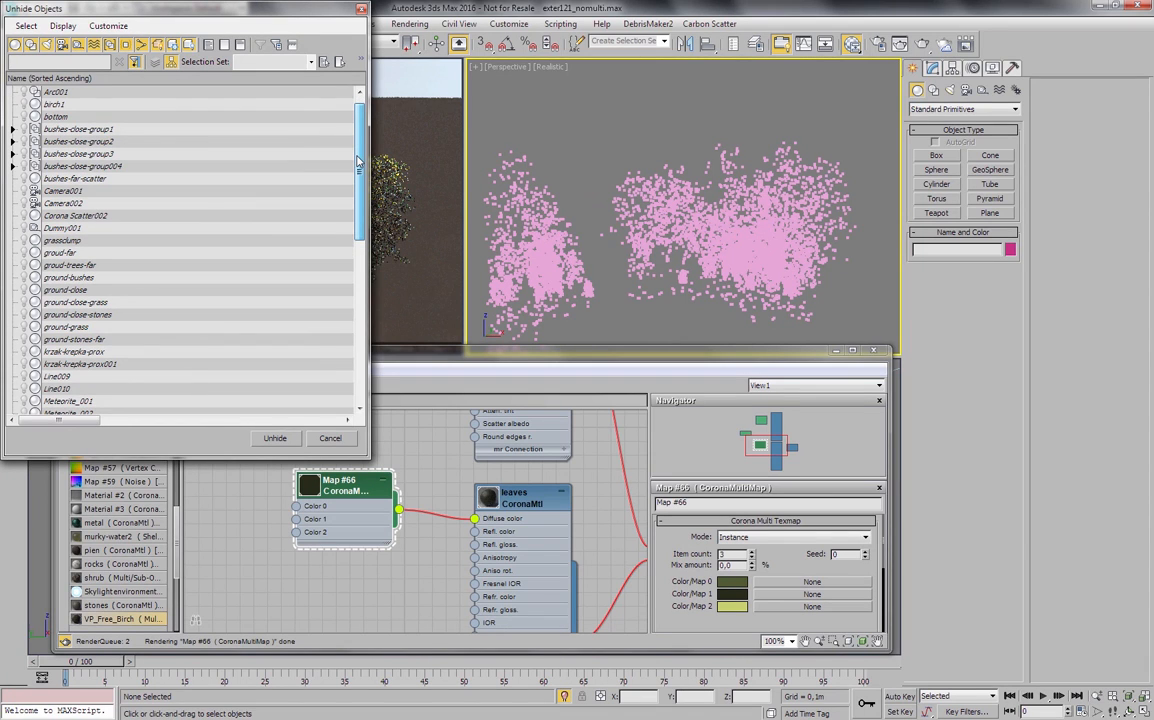
pyautogui.moveTo(359, 161); pyautogui.dragTo(366, 311)
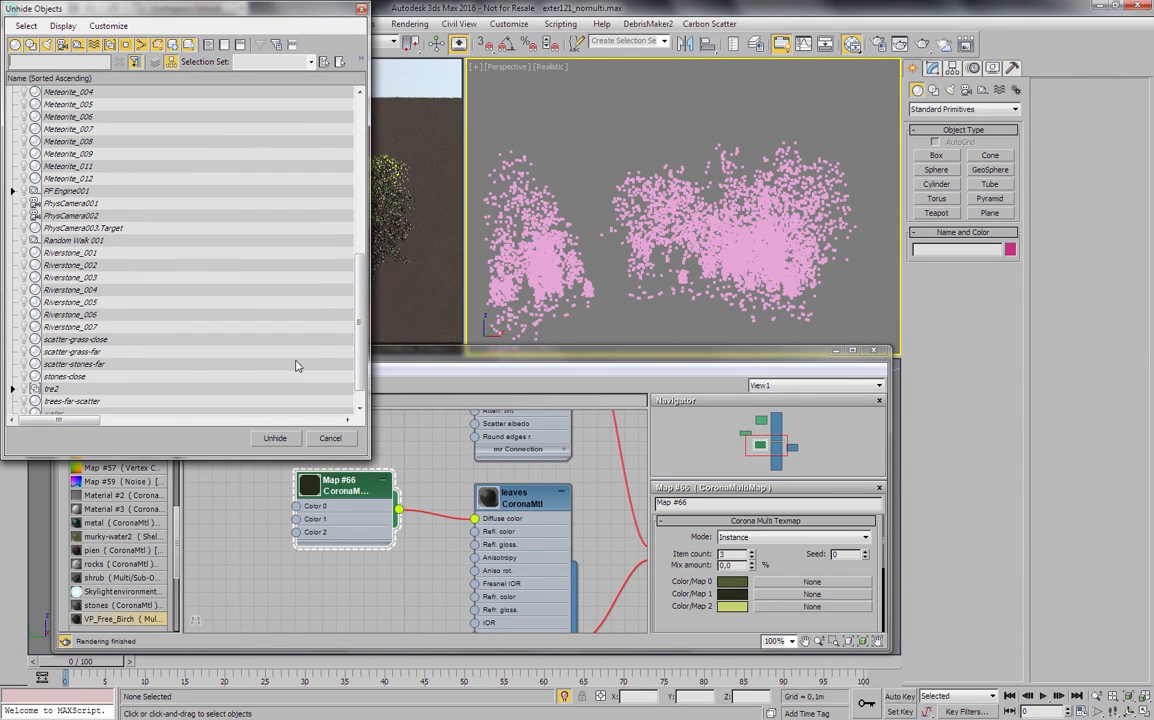
pyautogui.click(288, 403)
pyautogui.click(280, 438)
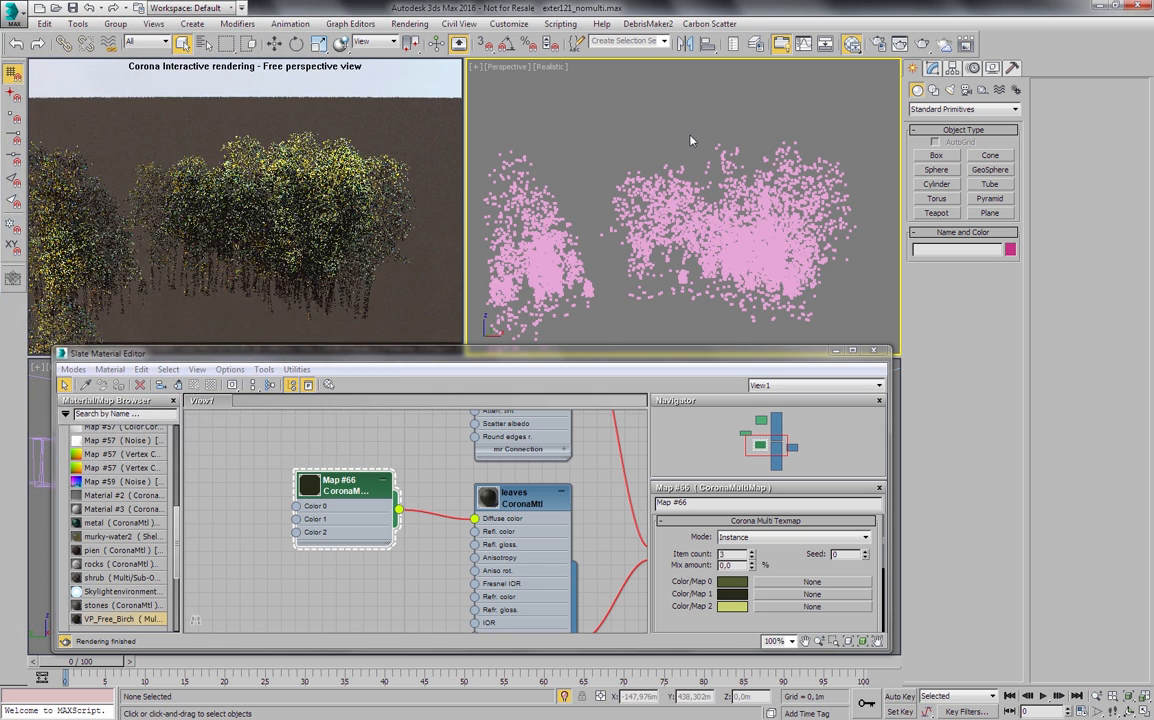
# - Select the trees-far-scatter object and frame its trees closely in the perspective view
pyautogui.press('z')
pyautogui.click(667, 201)
pyautogui.keyDown('alt'); pyautogui.moveTo(667, 201); pyautogui.dragTo(635, 215, button='middle'); pyautogui.keyUp('alt')
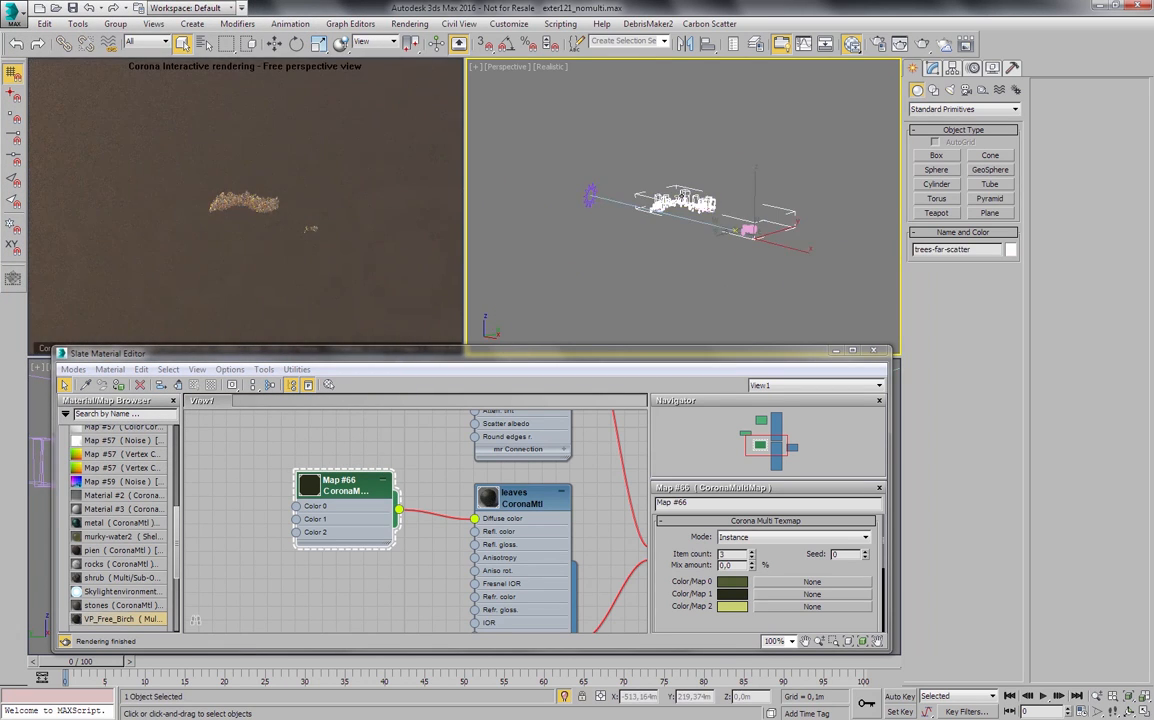
pyautogui.press('z')
pyautogui.scroll(10, 748, 185)
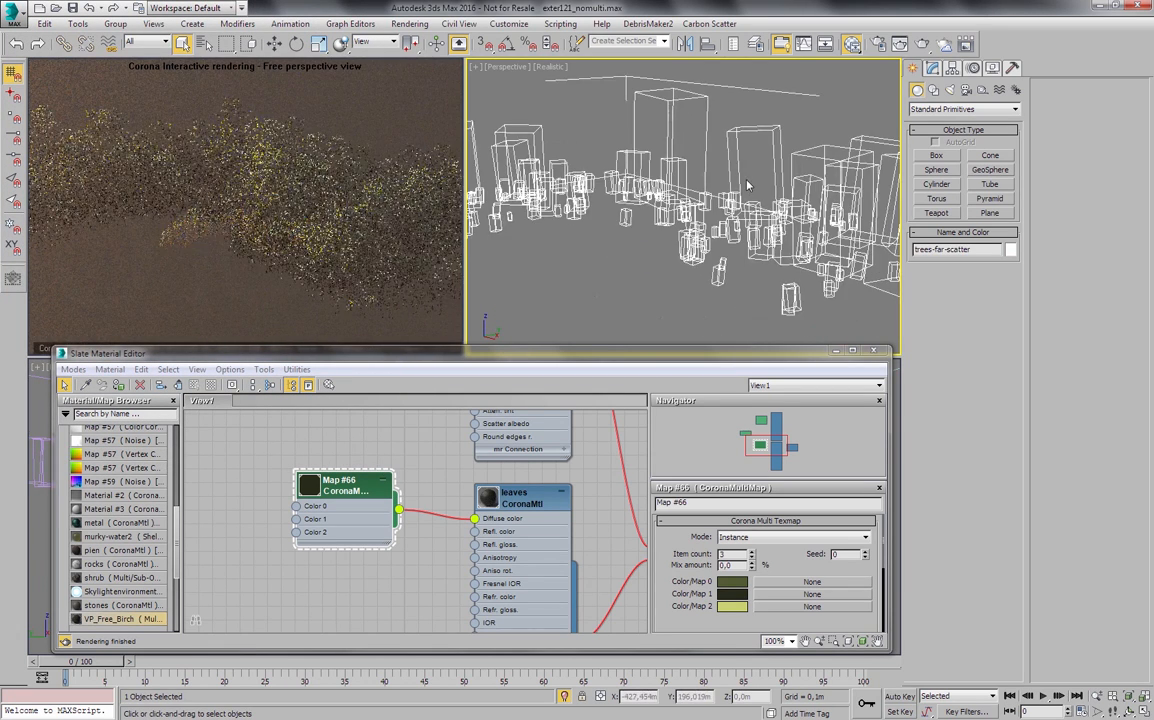
pyautogui.keyDown('alt'); pyautogui.moveTo(748, 185); pyautogui.dragTo(743, 158, button='middle'); pyautogui.keyUp('alt')
pyautogui.scroll(3, 743, 190)
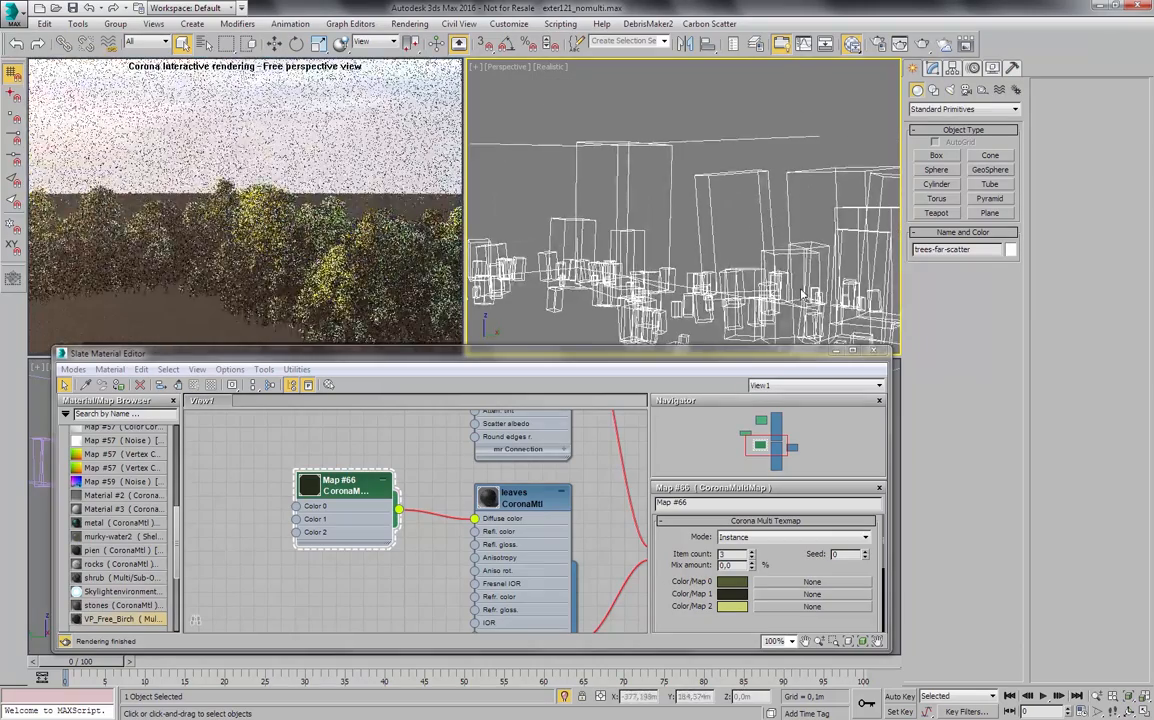
pyautogui.moveTo(742, 216); pyautogui.dragTo(694, 137, button='middle')
pyautogui.scroll(-2, 693, 136)
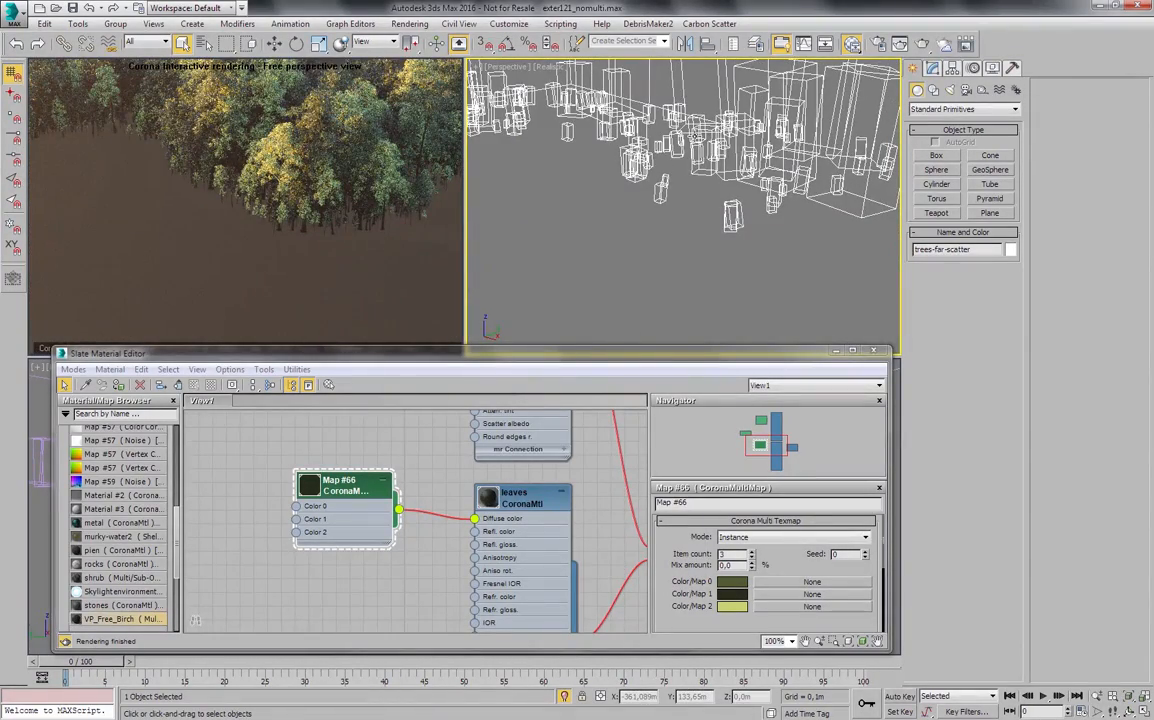
pyautogui.moveTo(704, 127); pyautogui.dragTo(699, 212, button='middle')
pyautogui.scroll(3, 659, 176)
pyautogui.scroll(-2, 699, 212)
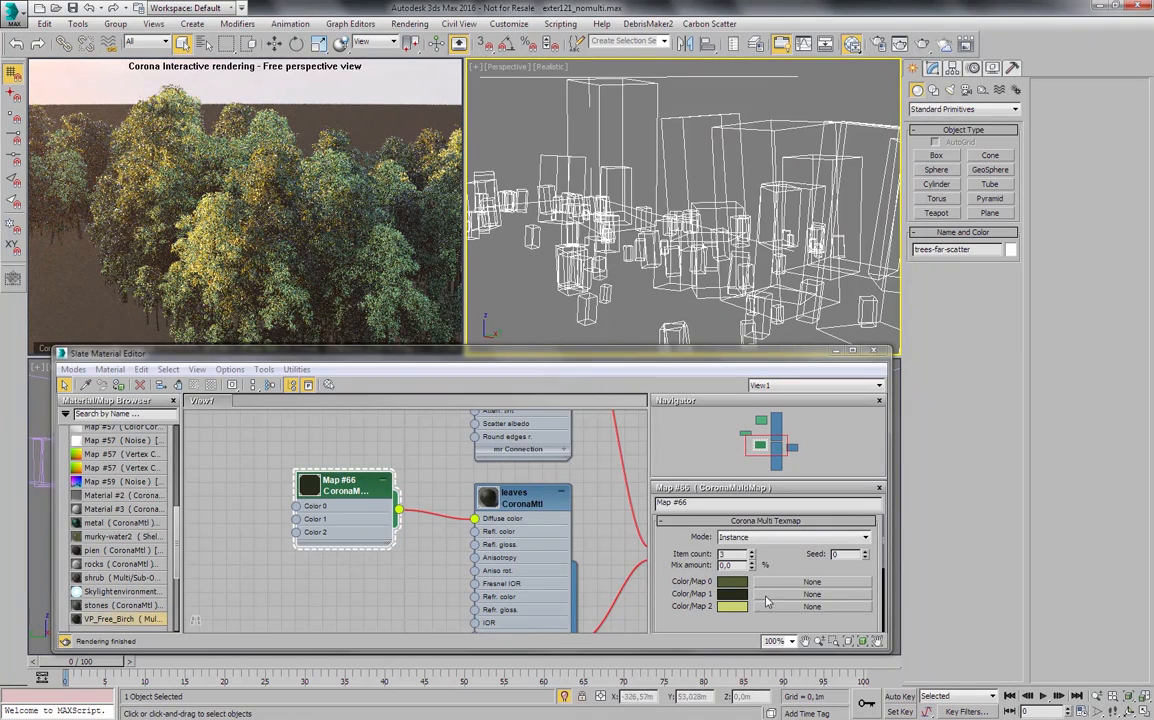
# - Set the CoronaMultiMap's mix amount to 100%
pyautogui.scroll(-1, 686, 569)
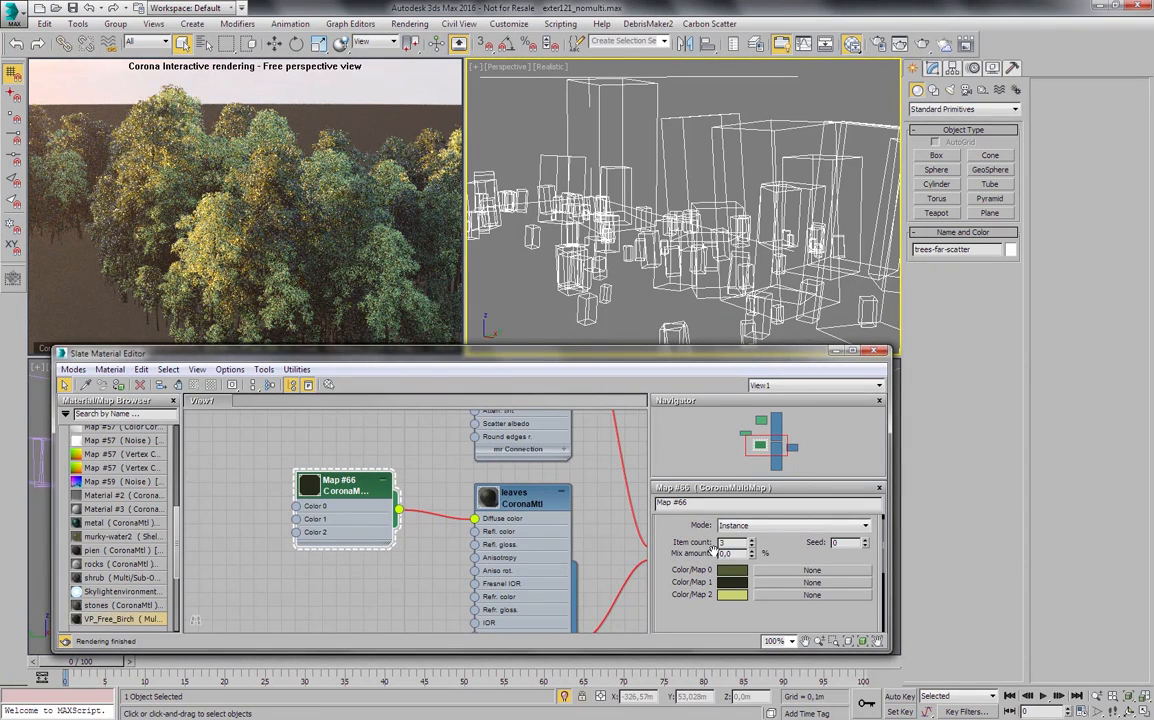
pyautogui.doubleClick(730, 553)
pyautogui.press('Return')
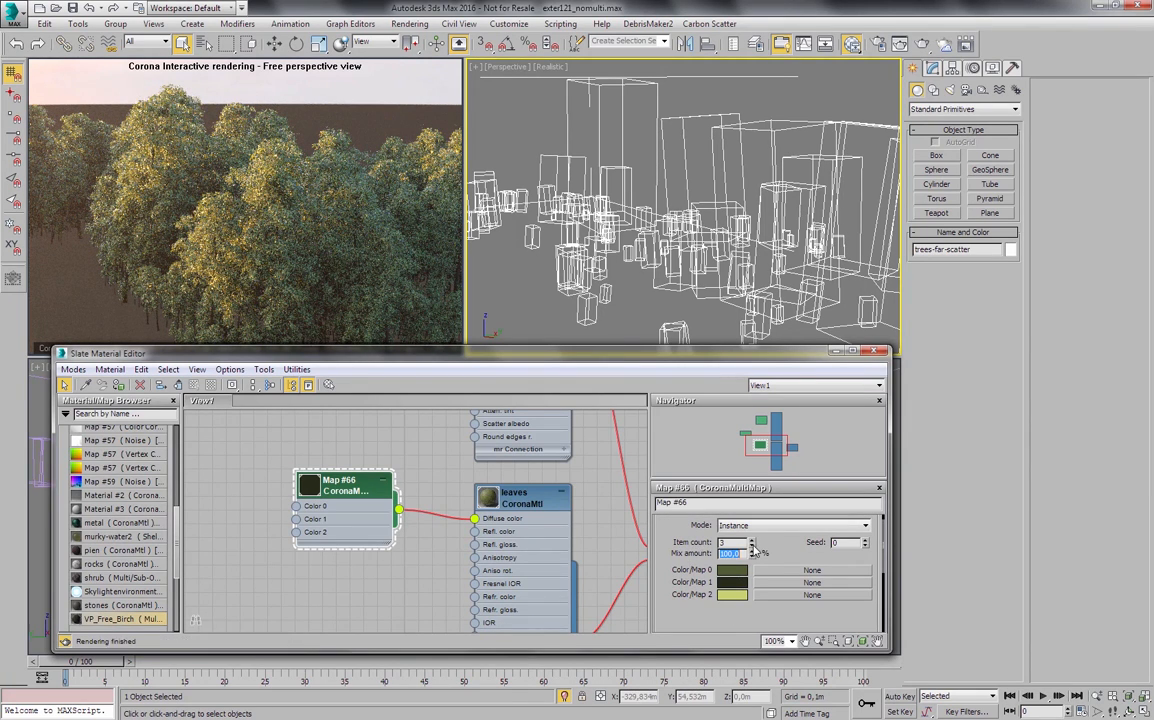
# - Reduce the CoronaMultiMap's item count to 2 and change Color/Map 0 to a bright orange-red
pyautogui.click(752, 546)
pyautogui.click(735, 571)
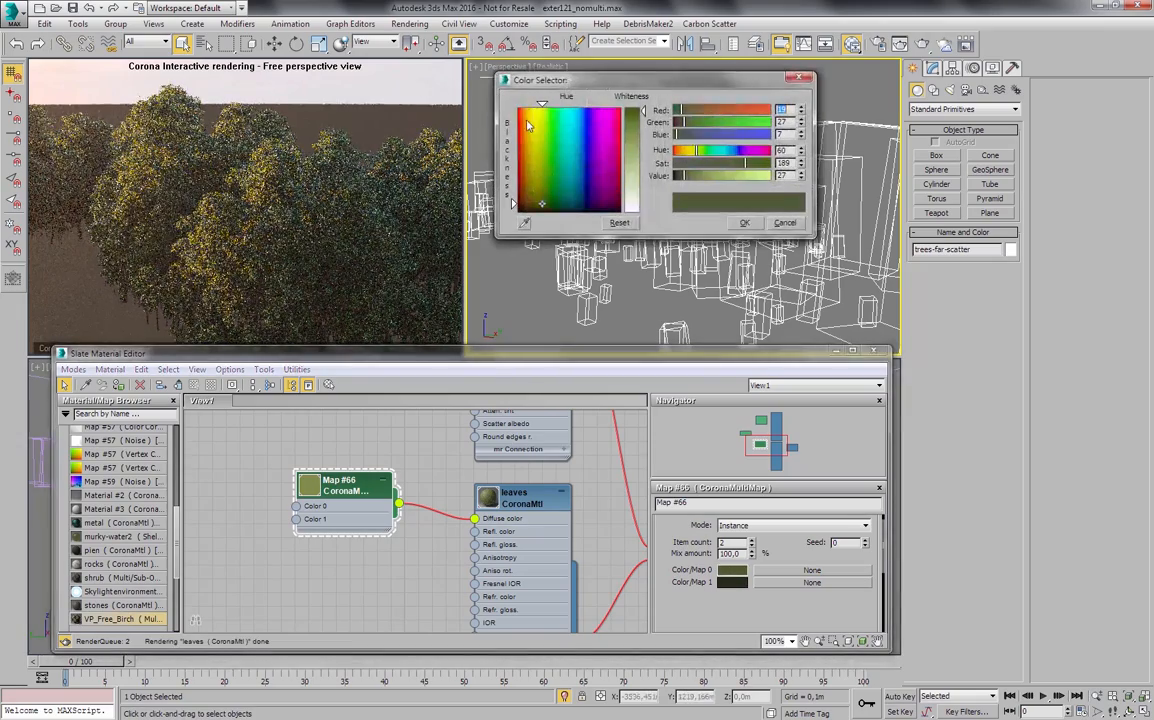
pyautogui.moveTo(703, 113); pyautogui.dragTo(762, 112)
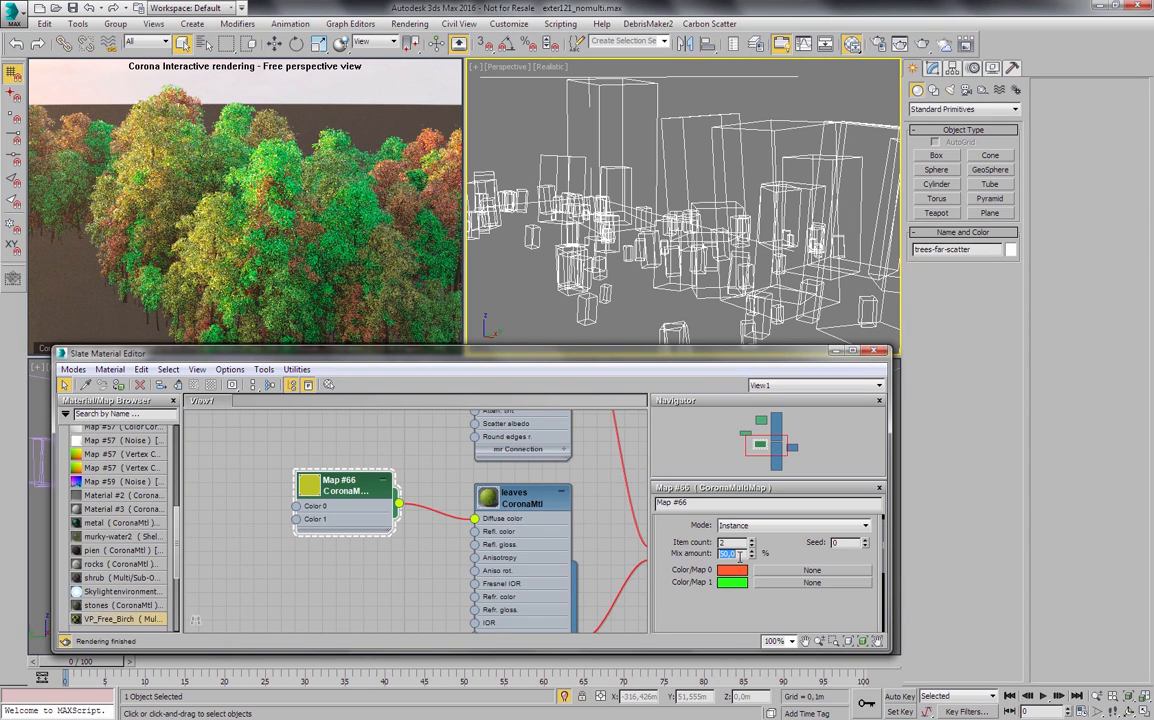
# - Set the mix amount to 90% and raise the CoronaMultiMap's item count to 3
pyautogui.write('10')
pyautogui.press('Return')
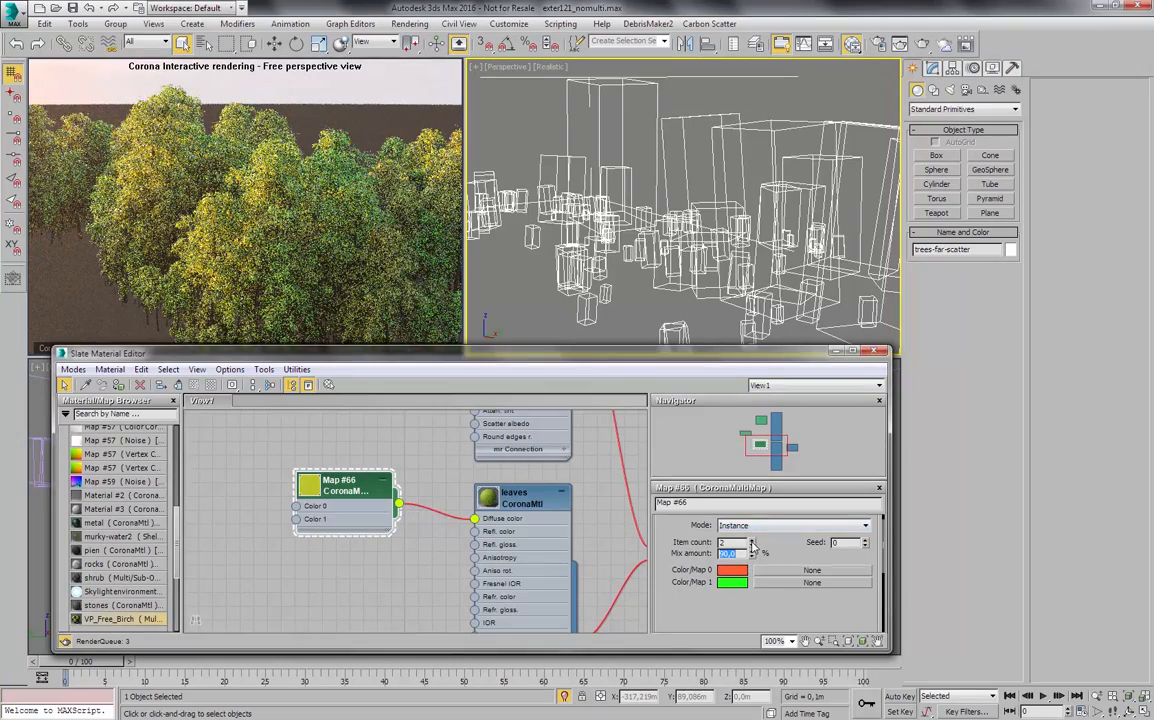
pyautogui.click(752, 540)
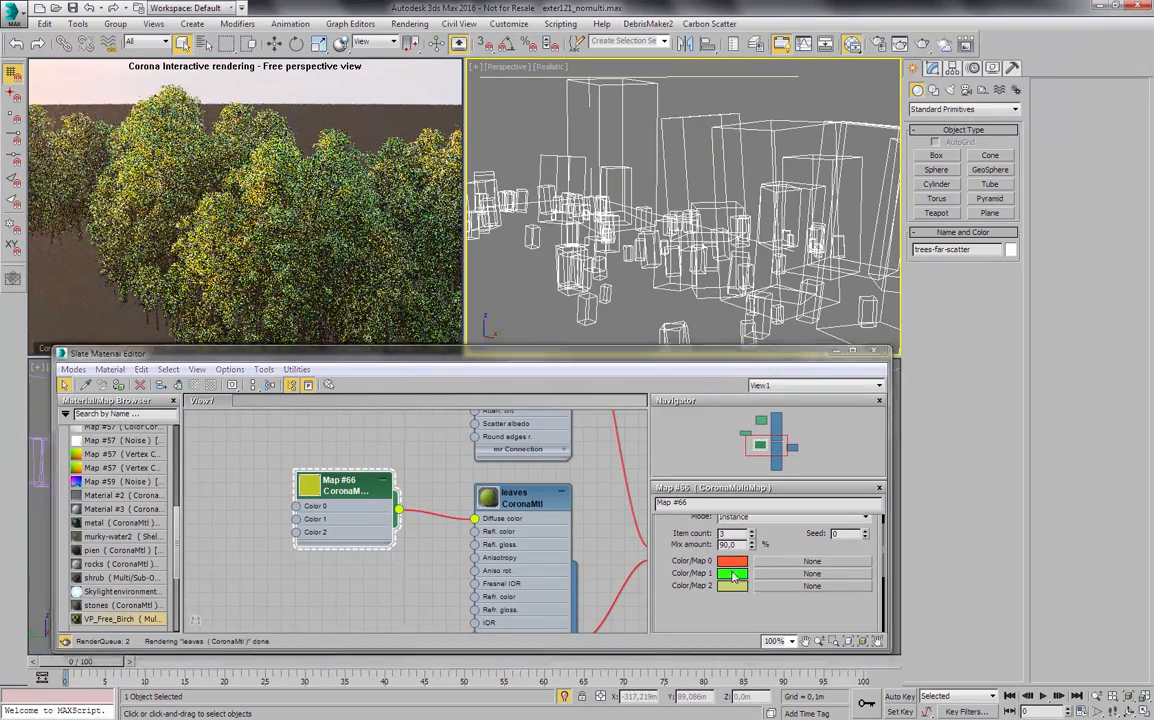
# - Copy the yellow-green of Color/Map 2 onto Color/Map 1 and Color/Map 0
pyautogui.click(465, 506)
pyautogui.moveTo(733, 586); pyautogui.dragTo(738, 562)
pyautogui.click(467, 508)
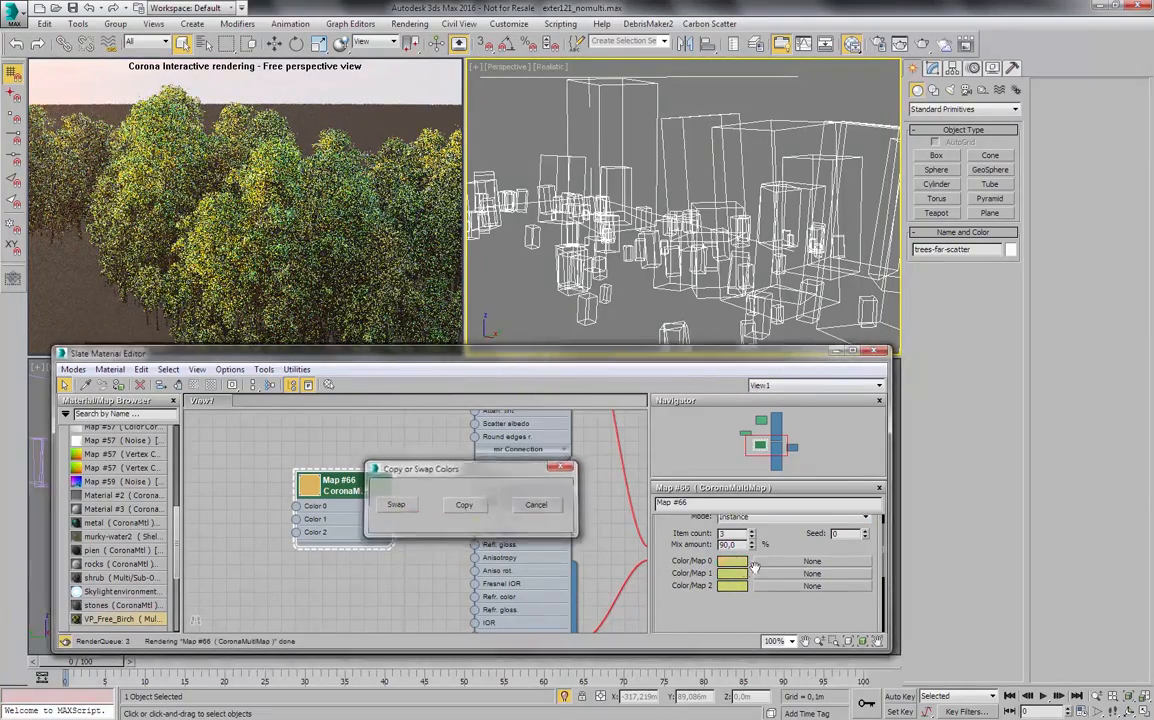
# - Change Color/Map 0 of the CoronaMultiMap to a dark olive green with hue 65, saturation 209 and value 44
pyautogui.click(738, 562)
pyautogui.moveTo(536, 164); pyautogui.dragTo(544, 198)
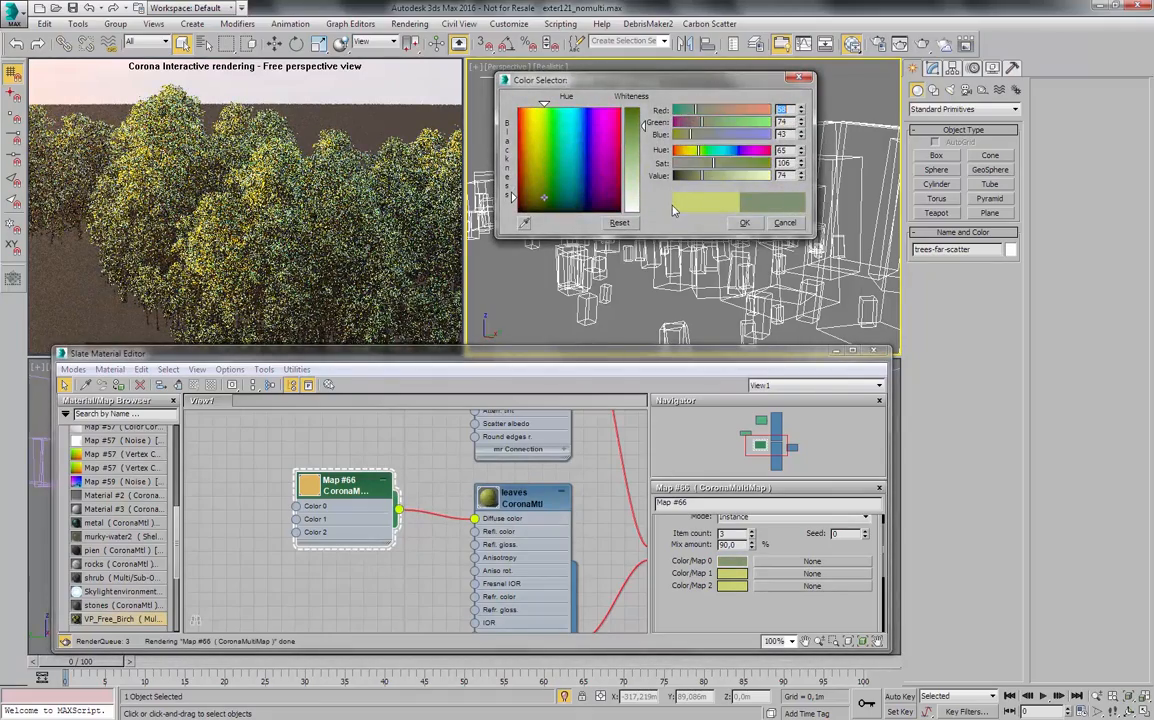
pyautogui.moveTo(643, 125); pyautogui.dragTo(643, 113)
pyautogui.click(745, 223)
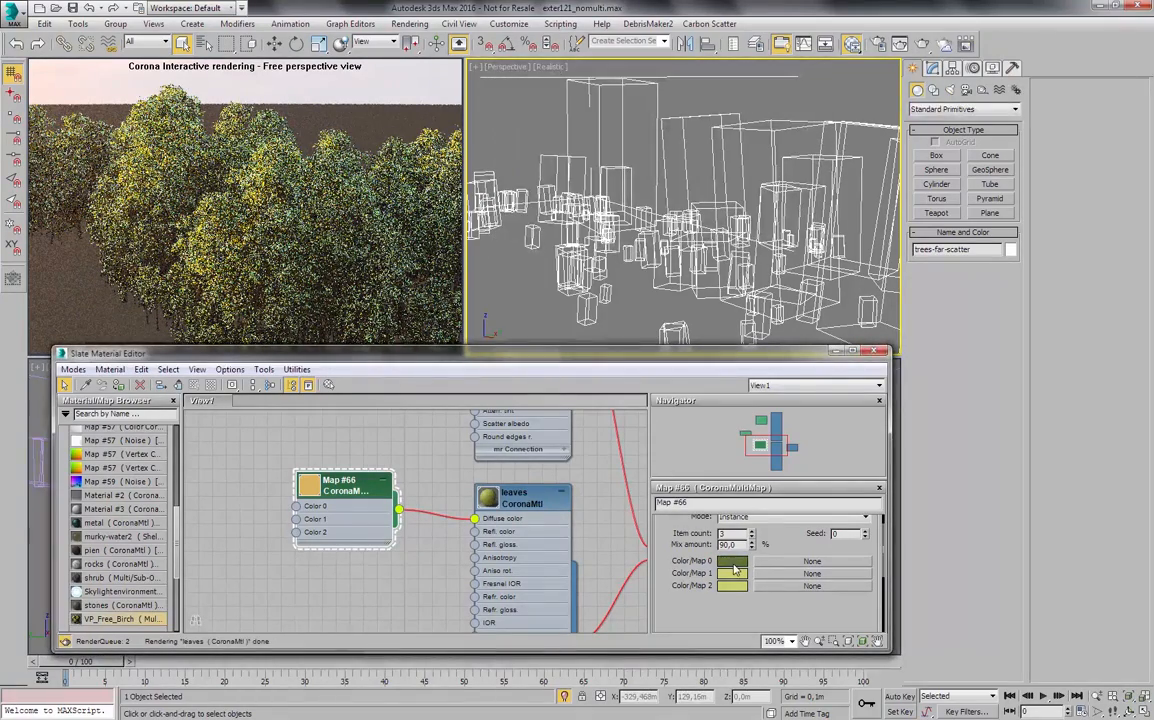
# - Copy the green of Color/Map 0 onto Color/Map 1, darken it to near black, and set the mix amount to 25%
pyautogui.moveTo(731, 561); pyautogui.dragTo(731, 574)
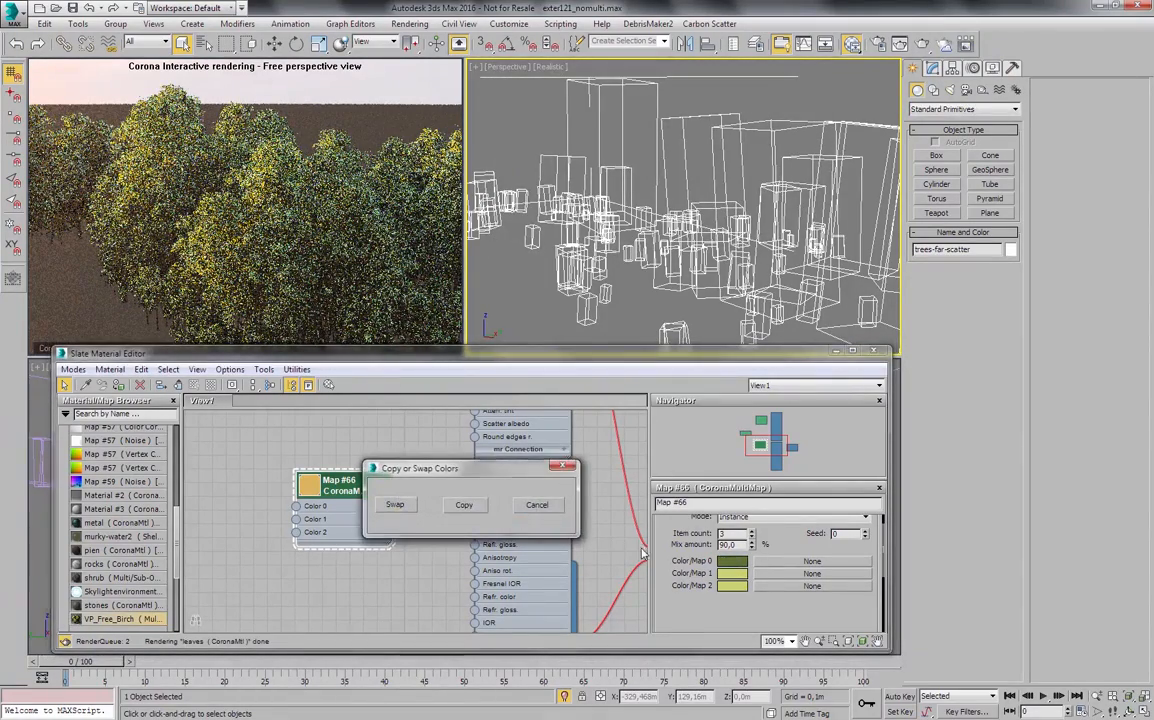
pyautogui.click(437, 459)
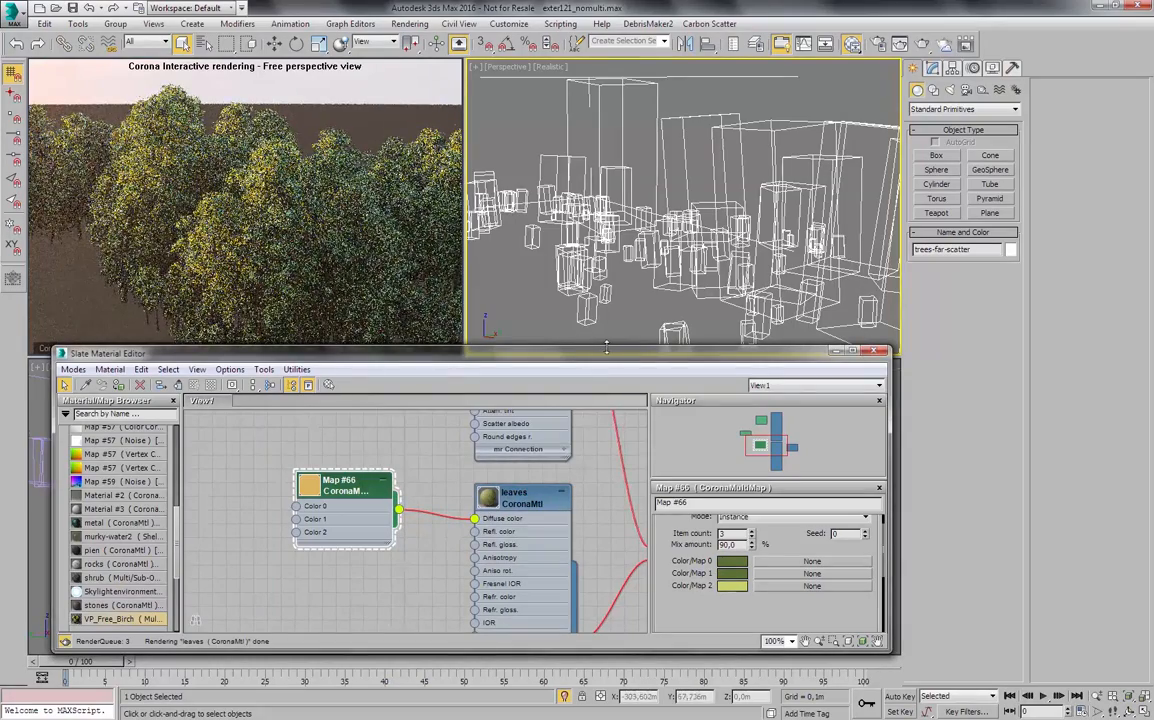
pyautogui.click(740, 575)
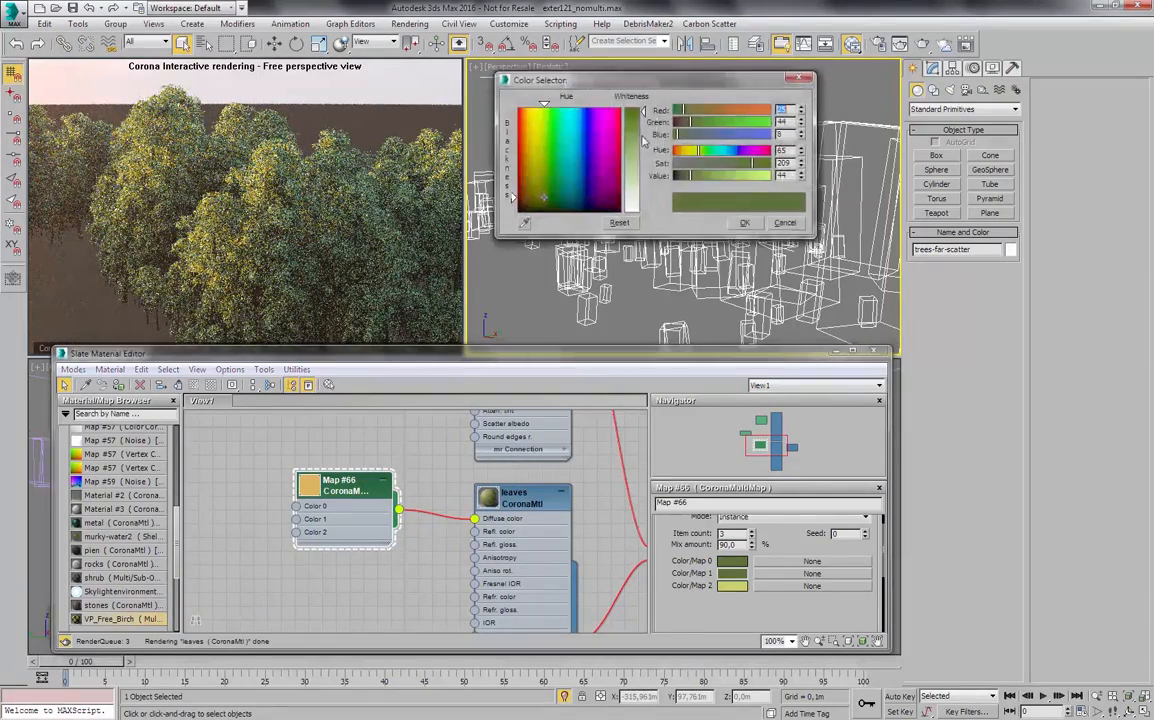
pyautogui.moveTo(682, 180); pyautogui.dragTo(675, 180)
pyautogui.click(745, 223)
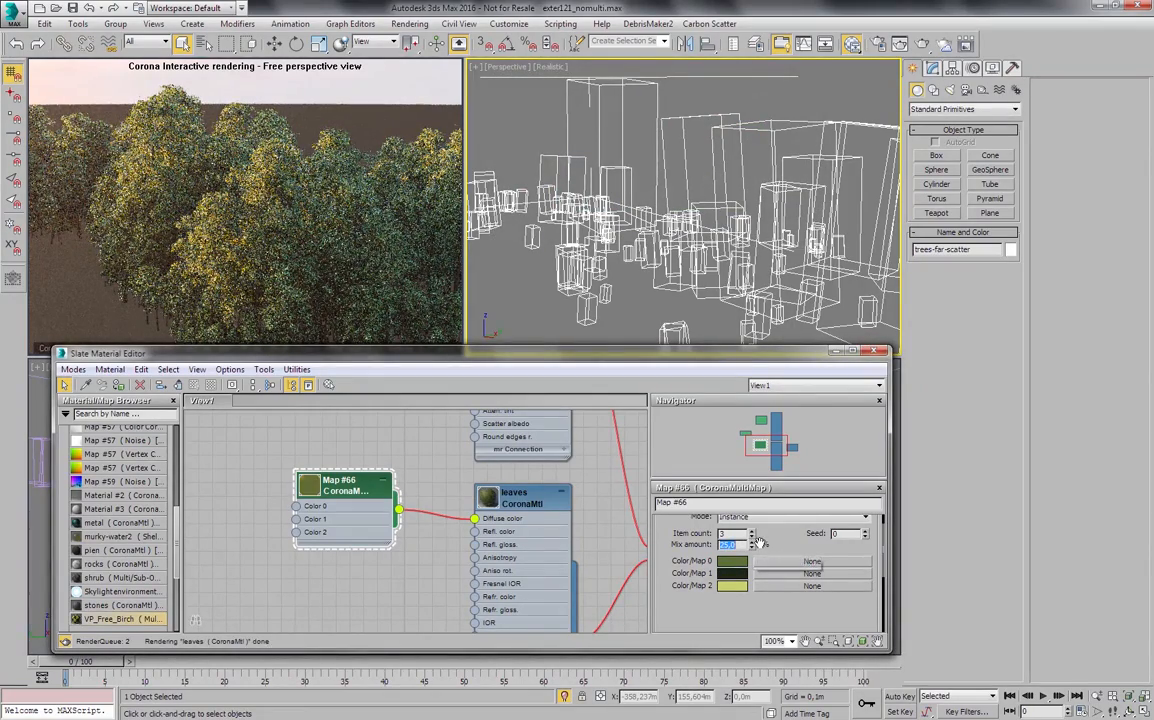
pyautogui.click(685, 541)
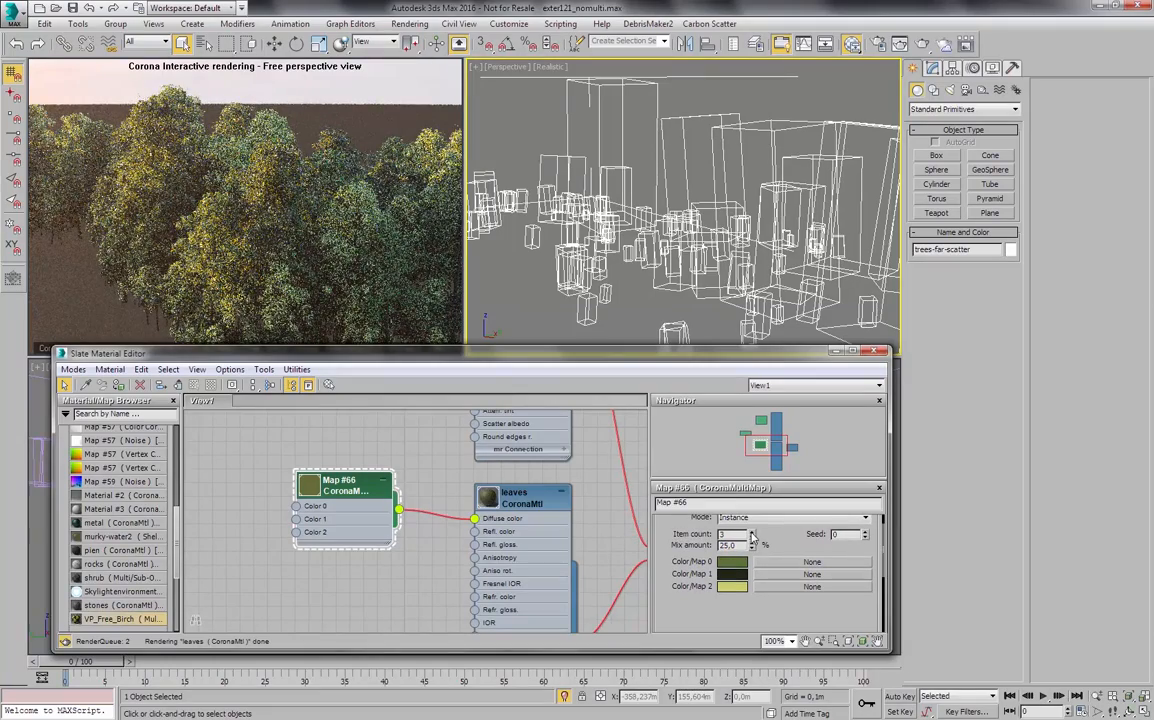
# - Raise the CoronaMultiMap's item count to 4 and change Color/Map 3 to orange
pyautogui.click(752, 532)
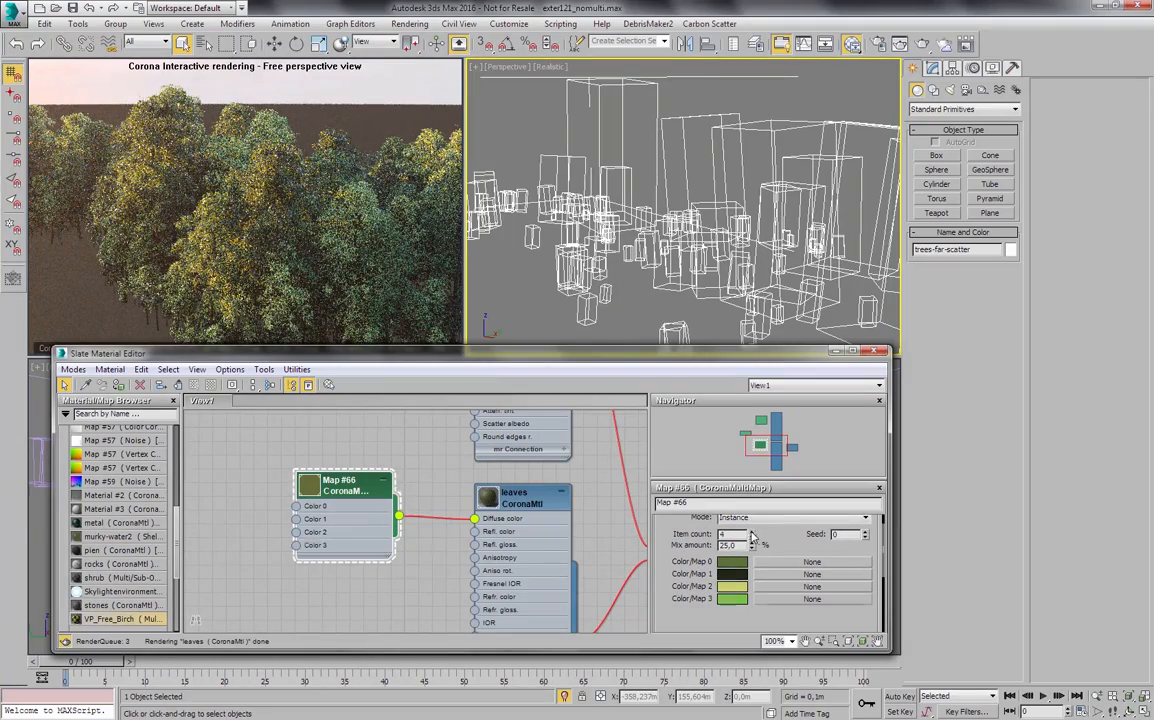
pyautogui.click(731, 599)
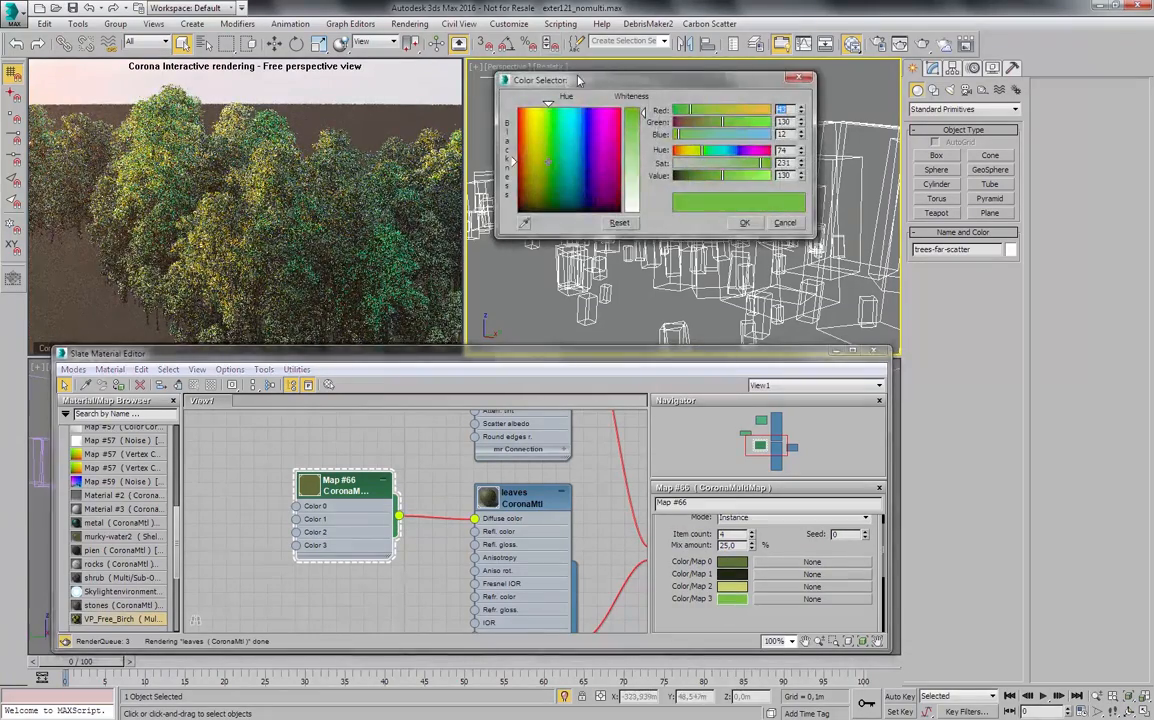
pyautogui.moveTo(530, 84); pyautogui.dragTo(615, 140)
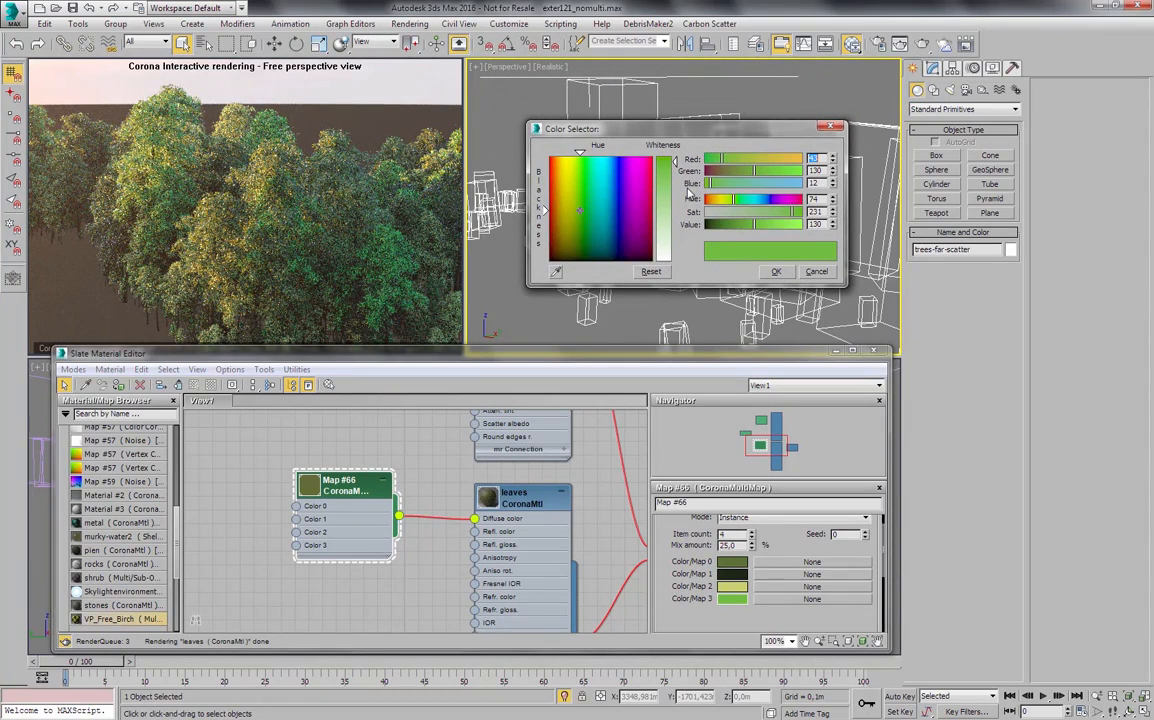
pyautogui.moveTo(744, 160)
pyautogui.mouseDown()
pyautogui.moveTo(805, 159)
pyautogui.moveTo(744, 174)
pyautogui.mouseUp()
pyautogui.click(777, 271)
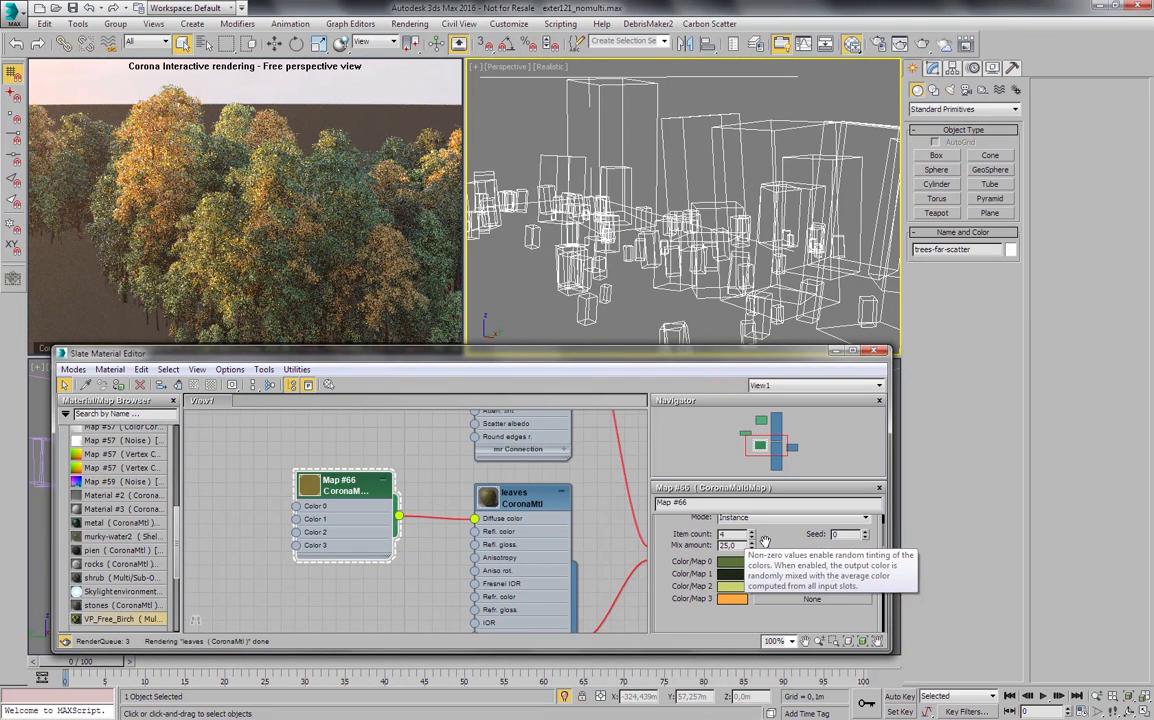
# - Try mix amounts of 0% and 90% to compare the leaf color variation across the whole group of trees
pyautogui.doubleClick(731, 545)
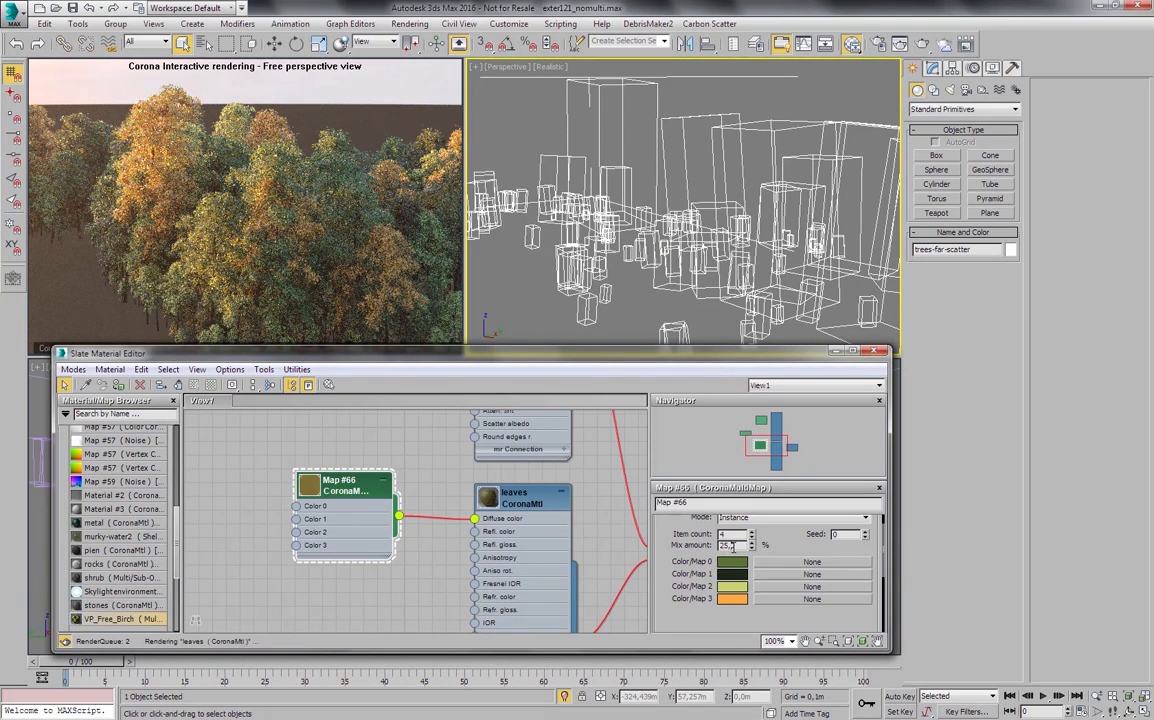
pyautogui.press('Return')
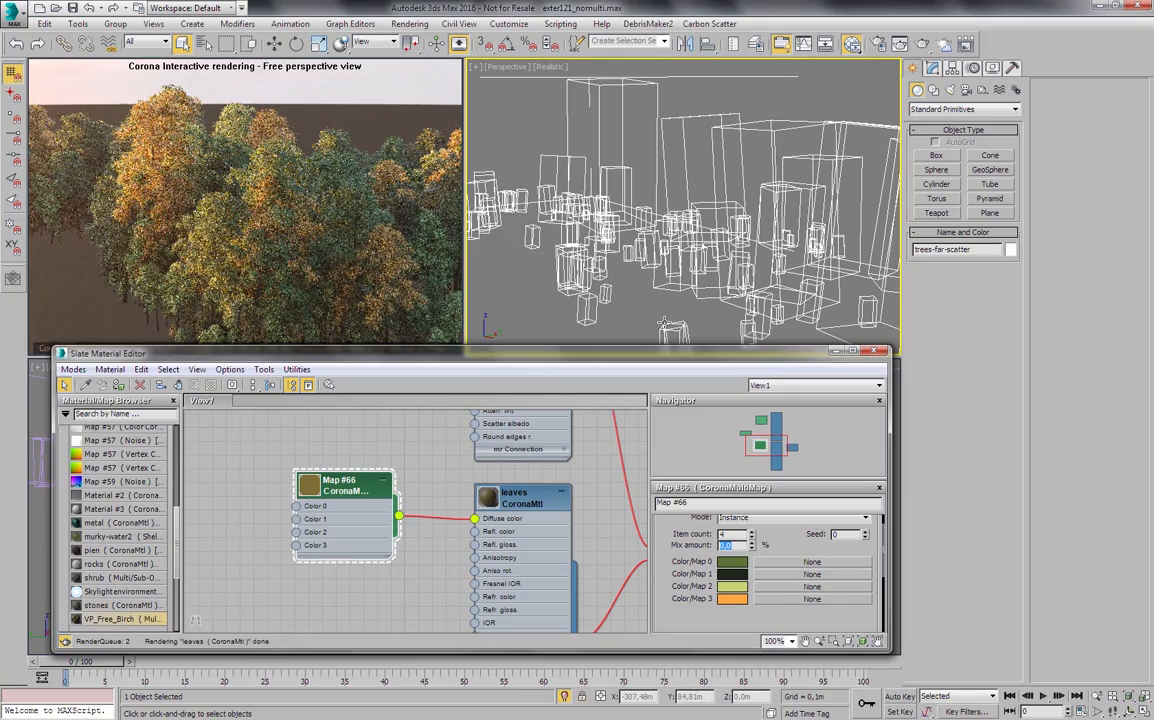
pyautogui.scroll(-3, 655, 205)
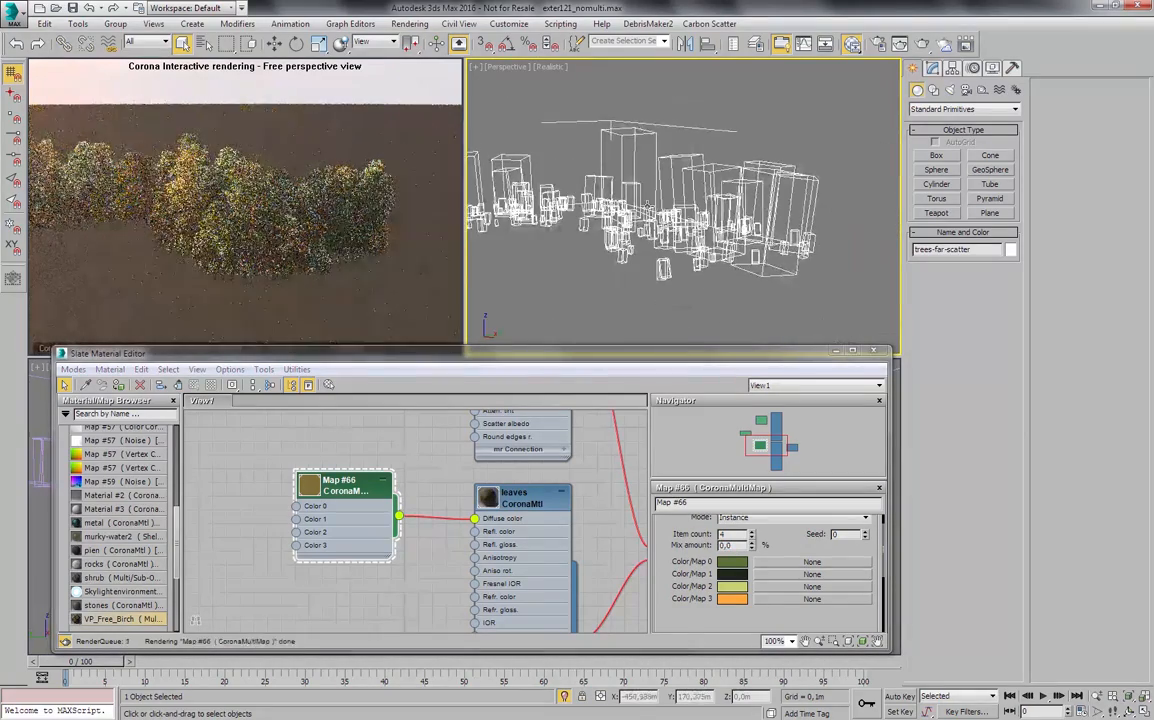
pyautogui.scroll(-3, 740, 232)
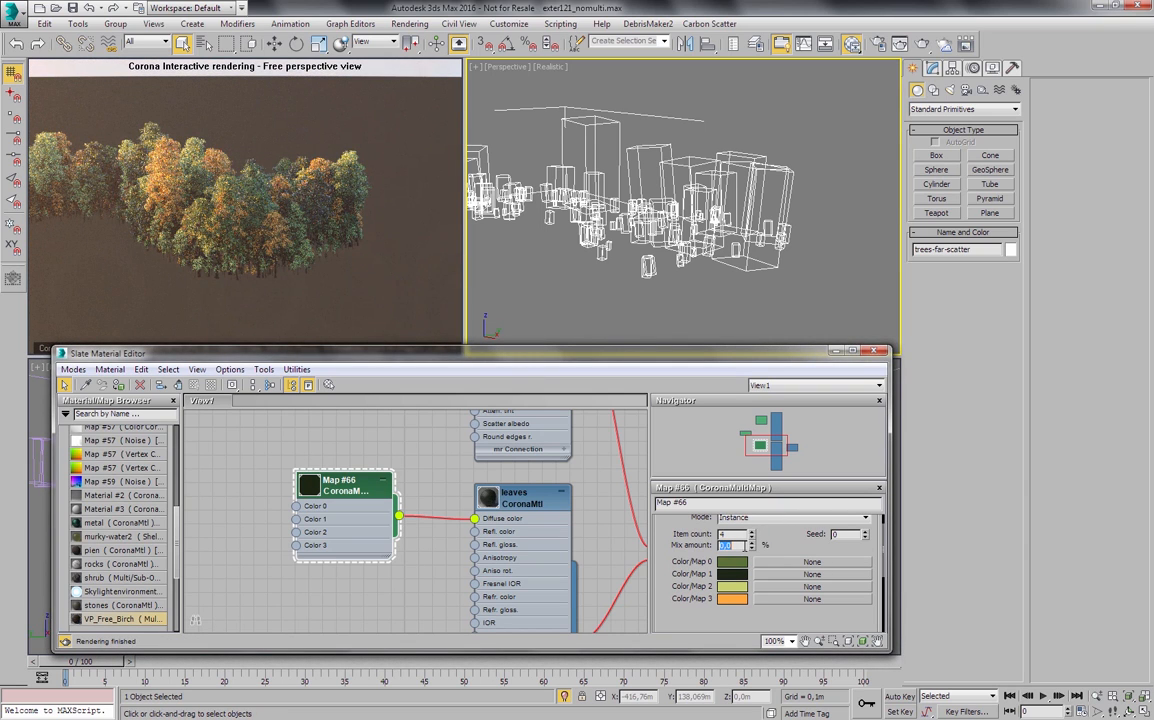
pyautogui.press('Return')
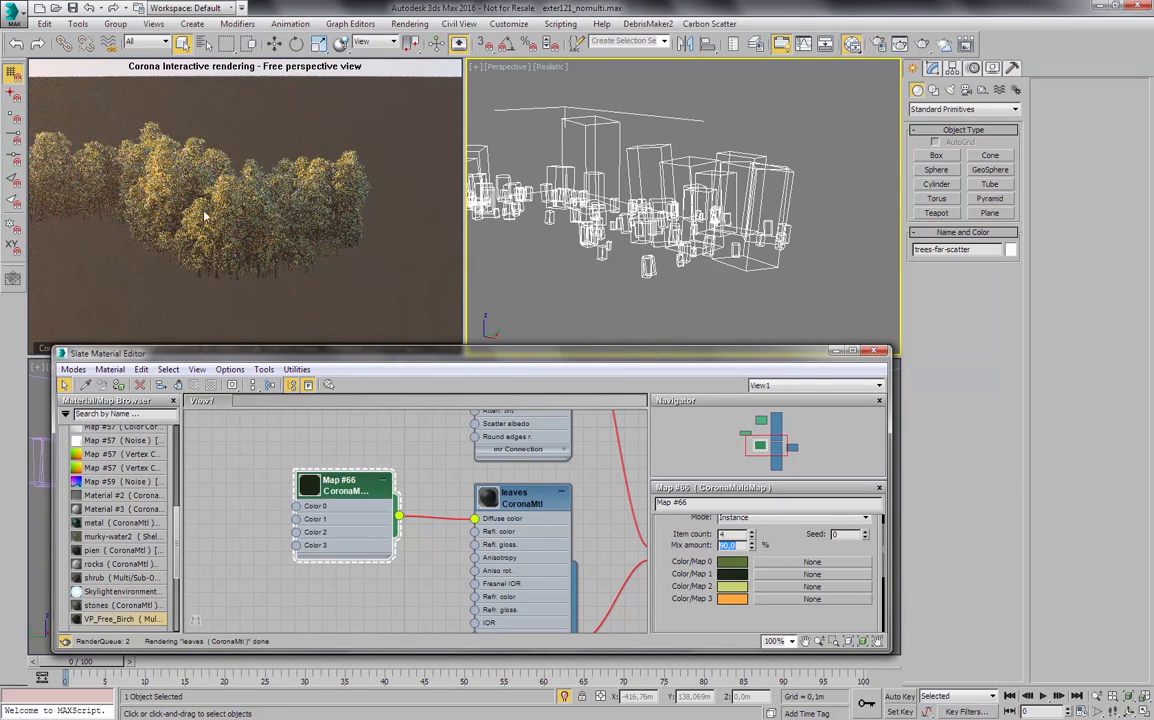
# - Set the CoronaMultiMap's mix amount to 50%
pyautogui.click(743, 544)
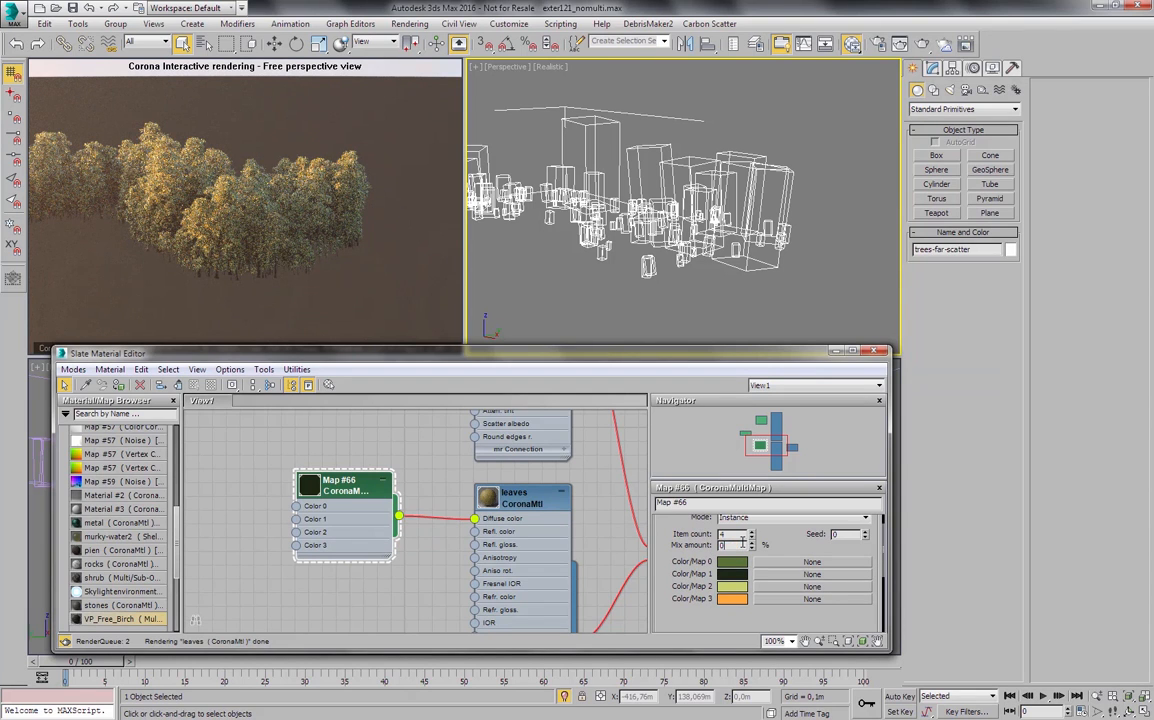
pyautogui.press('BackSpace')
pyautogui.write('50')
pyautogui.press('Return')
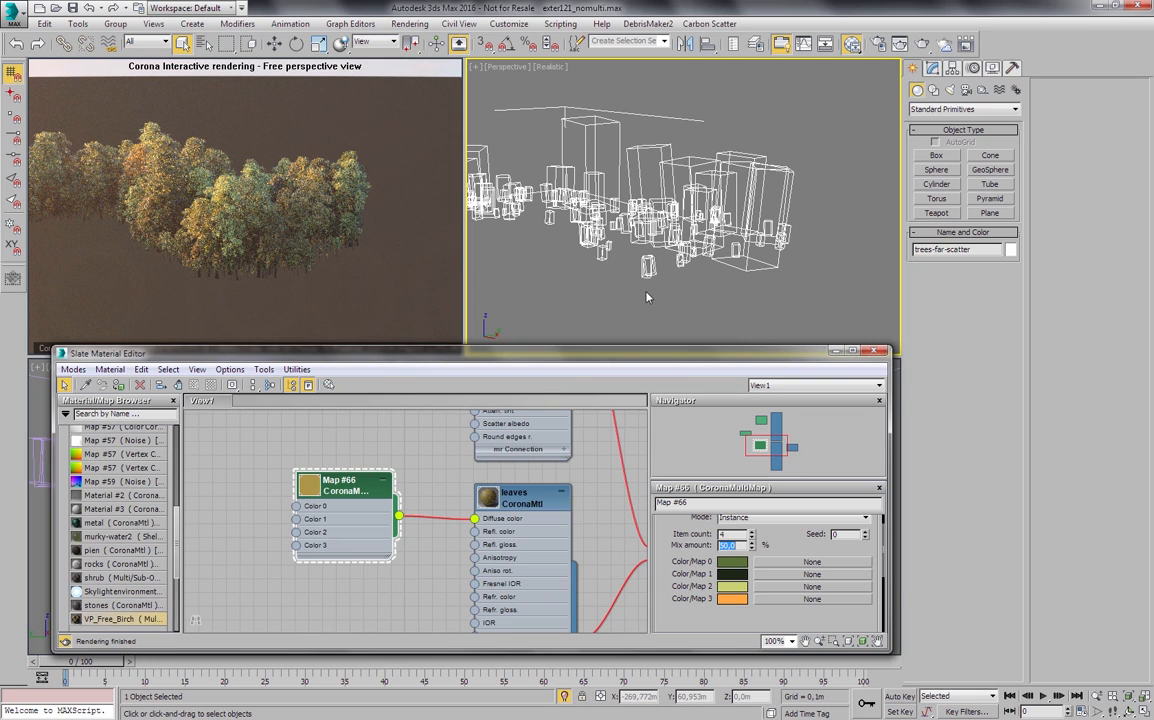
# - Deselect the trees, exit isolation to show the whole scene, and view it through Camera001
pyautogui.click(584, 264)
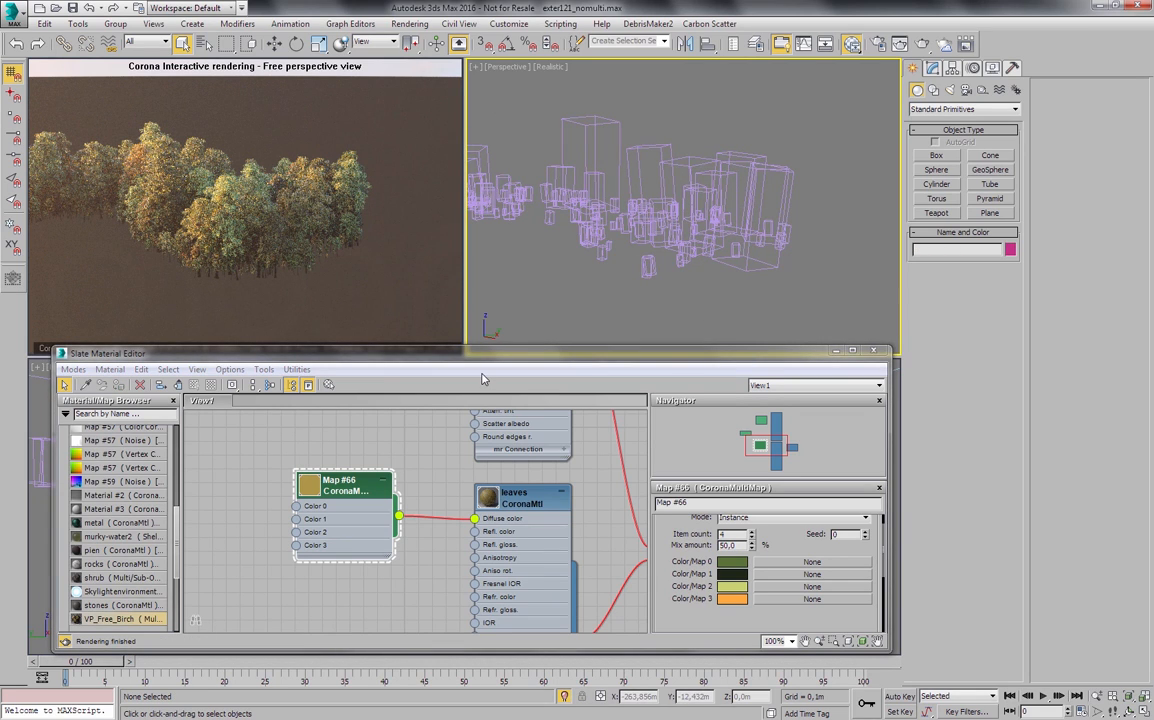
pyautogui.click(565, 697)
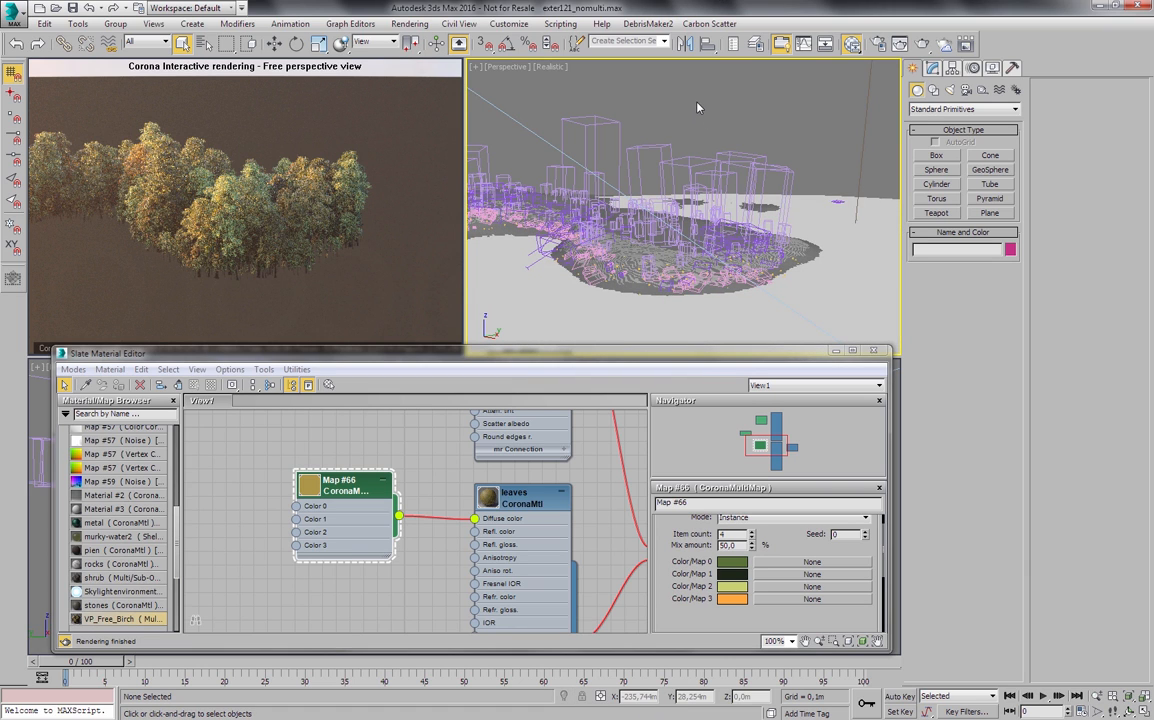
pyautogui.press('c')
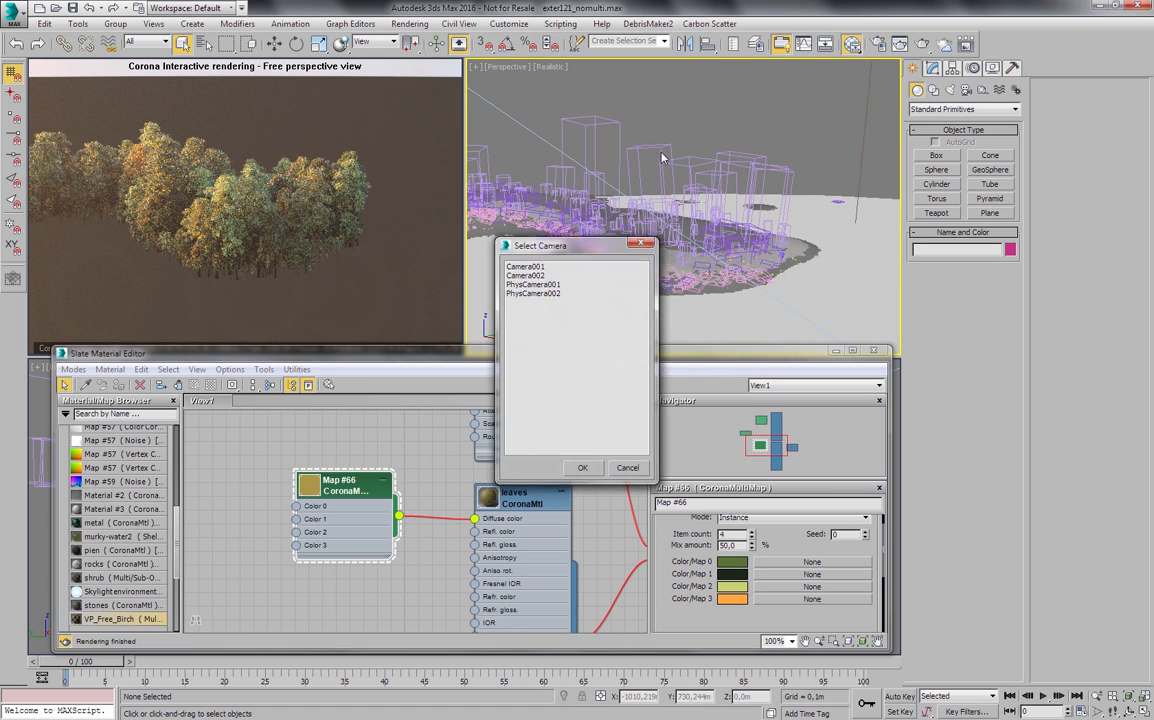
pyautogui.moveTo(567, 247); pyautogui.dragTo(583, 251)
pyautogui.doubleClick(557, 271)
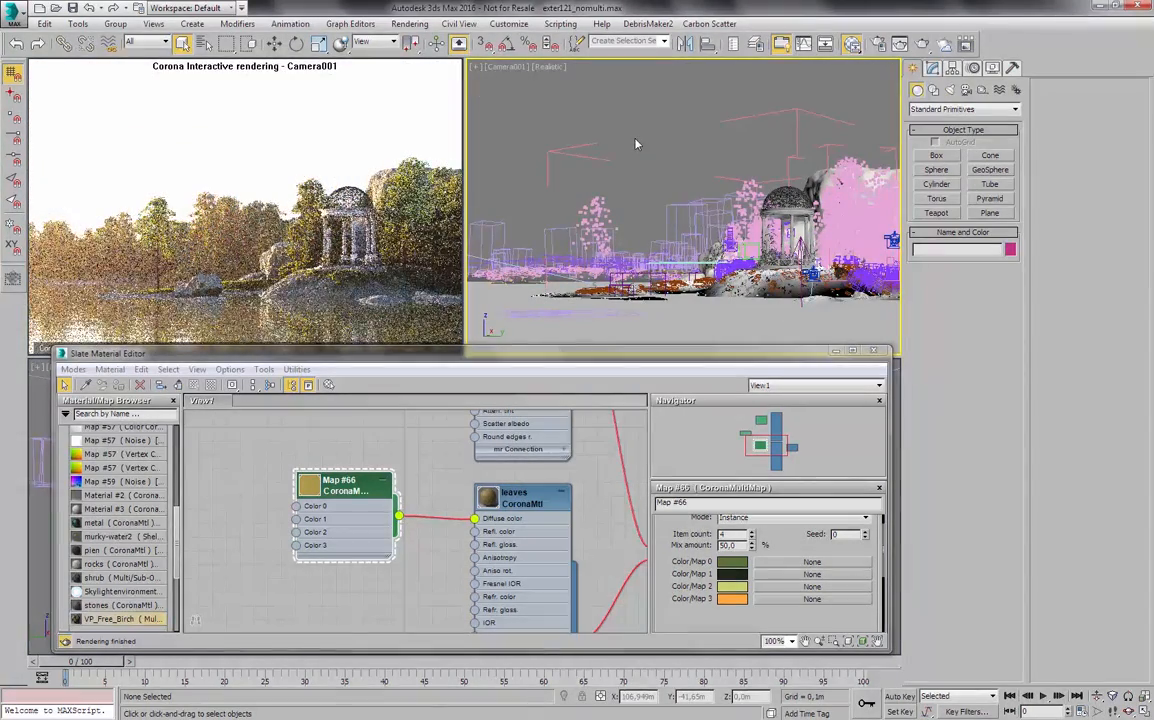
# - Return to a free perspective view and isolate the scatter-grass-close object on the shore by the pavilion
pyautogui.press('p')
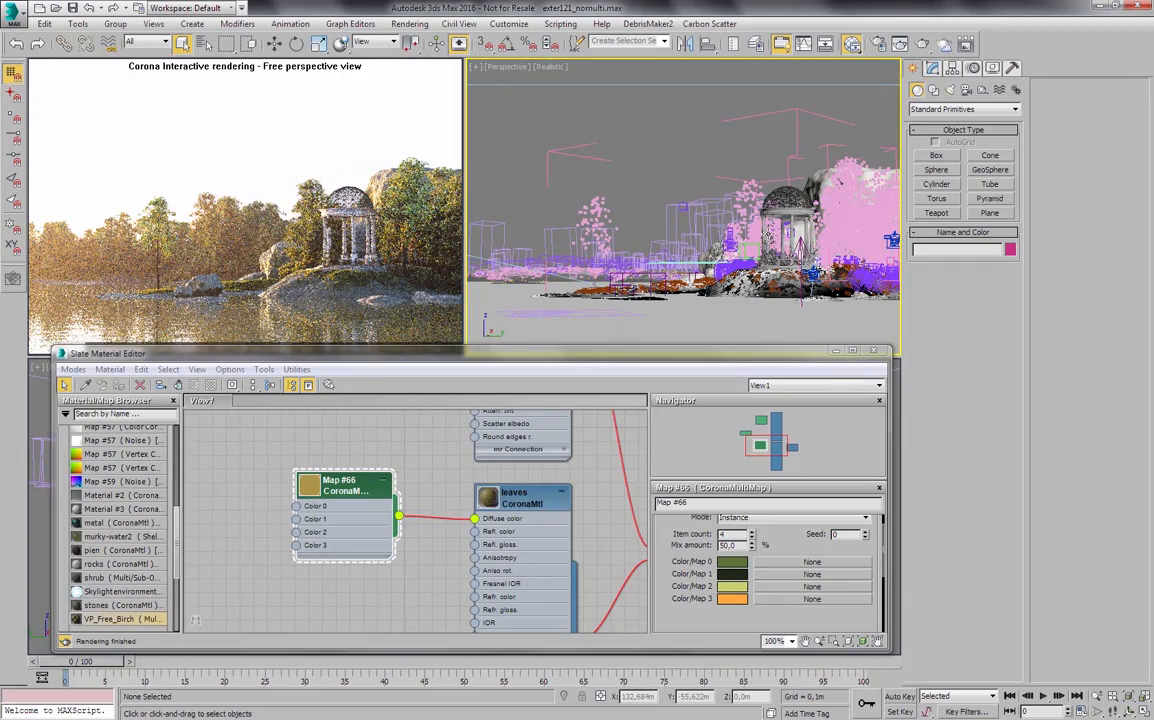
pyautogui.keyDown('alt'); pyautogui.moveTo(660, 210); pyautogui.dragTo(674, 258, button='middle'); pyautogui.keyUp('alt')
pyautogui.keyDown('alt'); pyautogui.moveTo(749, 254); pyautogui.dragTo(694, 244, button='middle'); pyautogui.keyUp('alt')
pyautogui.scroll(8, 731, 230)
pyautogui.click(689, 240)
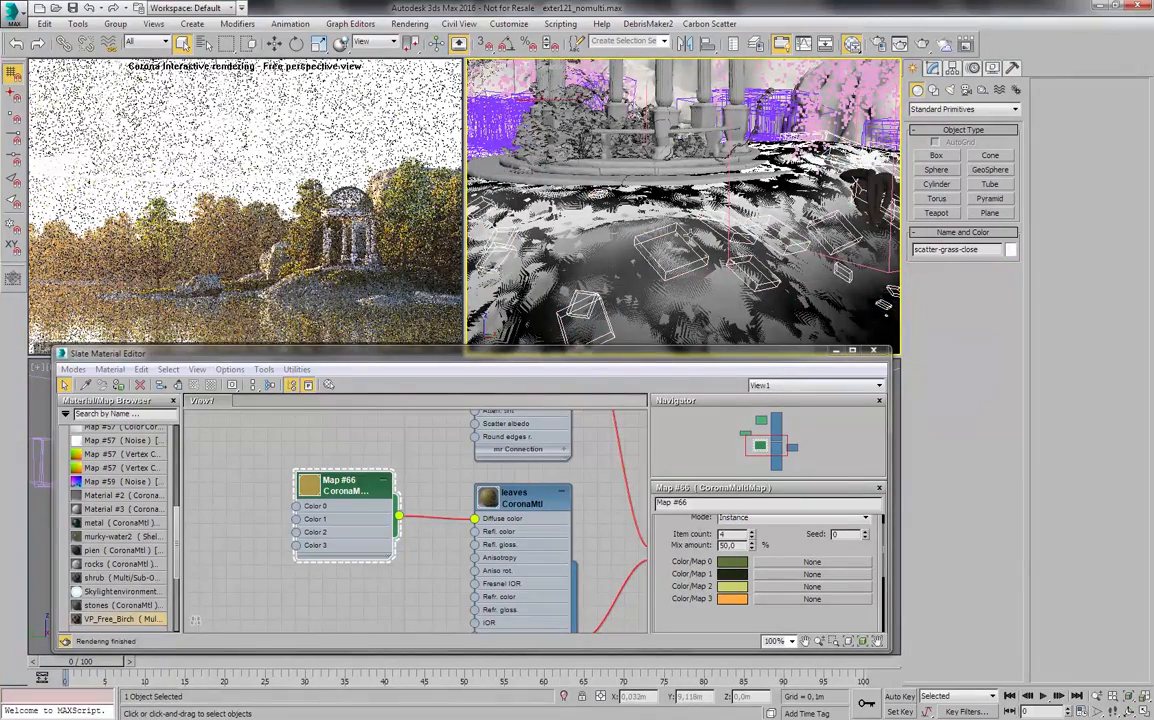
pyautogui.scroll(3, 694, 244)
pyautogui.hotkey('alt', 'q')
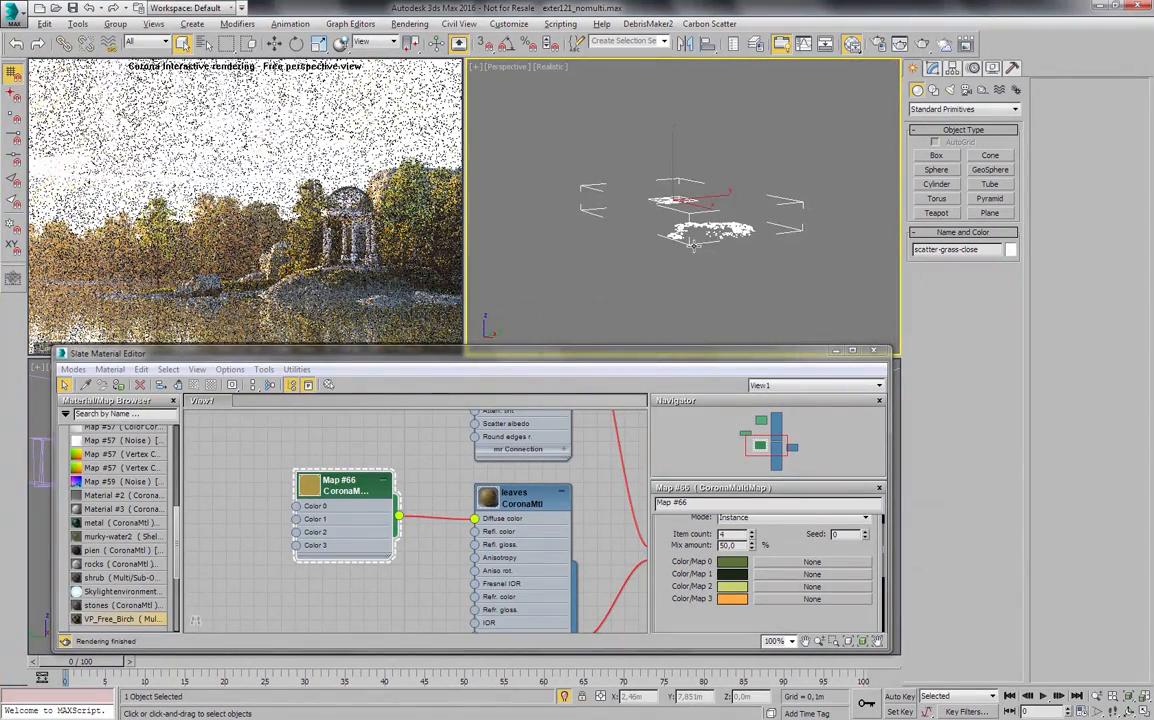
pyautogui.scroll(8, 722, 226)
pyautogui.scroll(10, 674, 288)
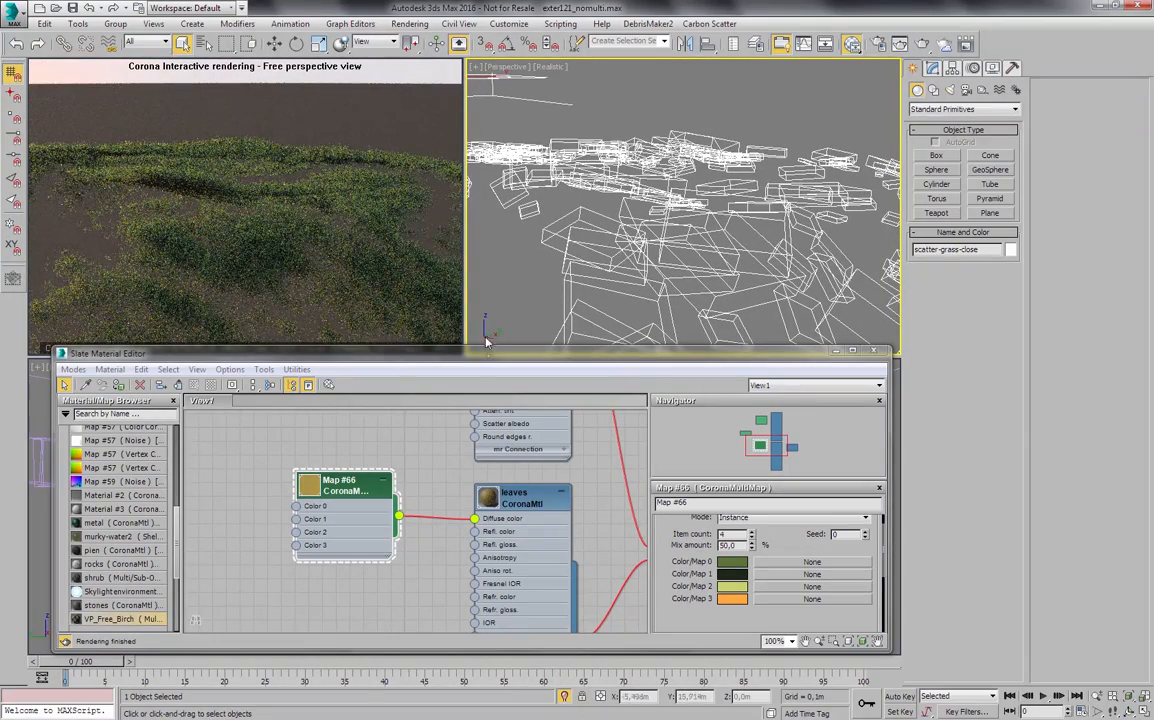
# - Clear the birch material nodes from the Slate view and load the grass CoronaMtl into it
pyautogui.scroll(-10, 453, 470)
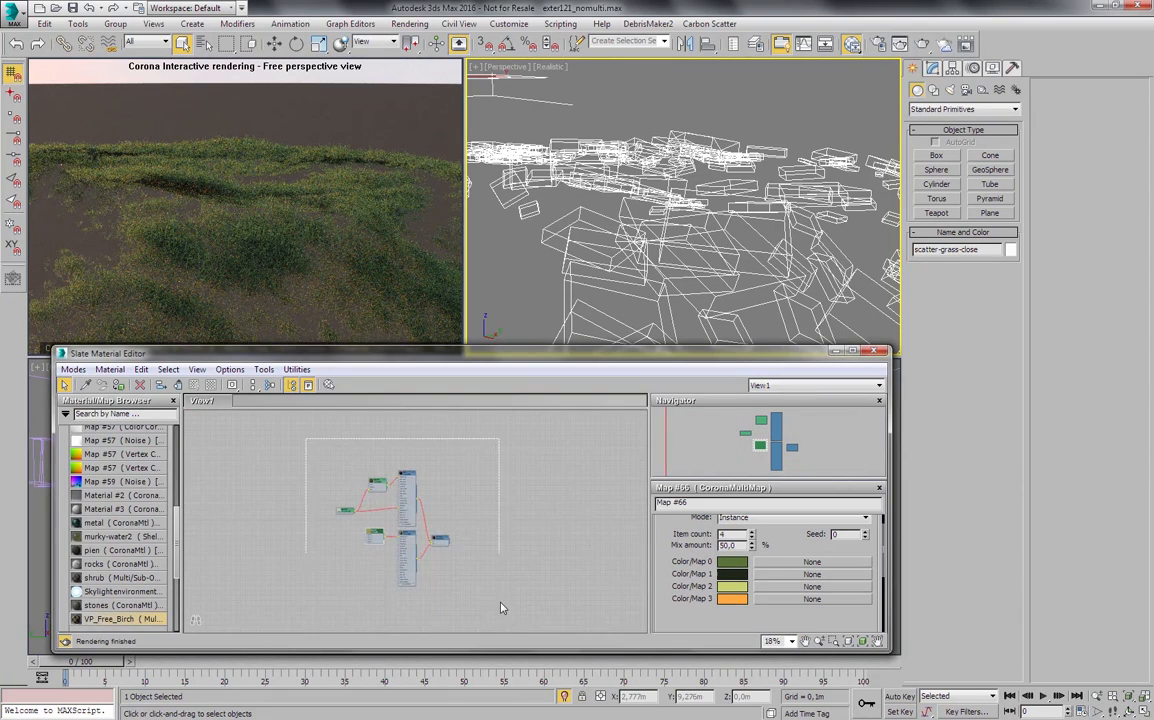
pyautogui.press('Delete')
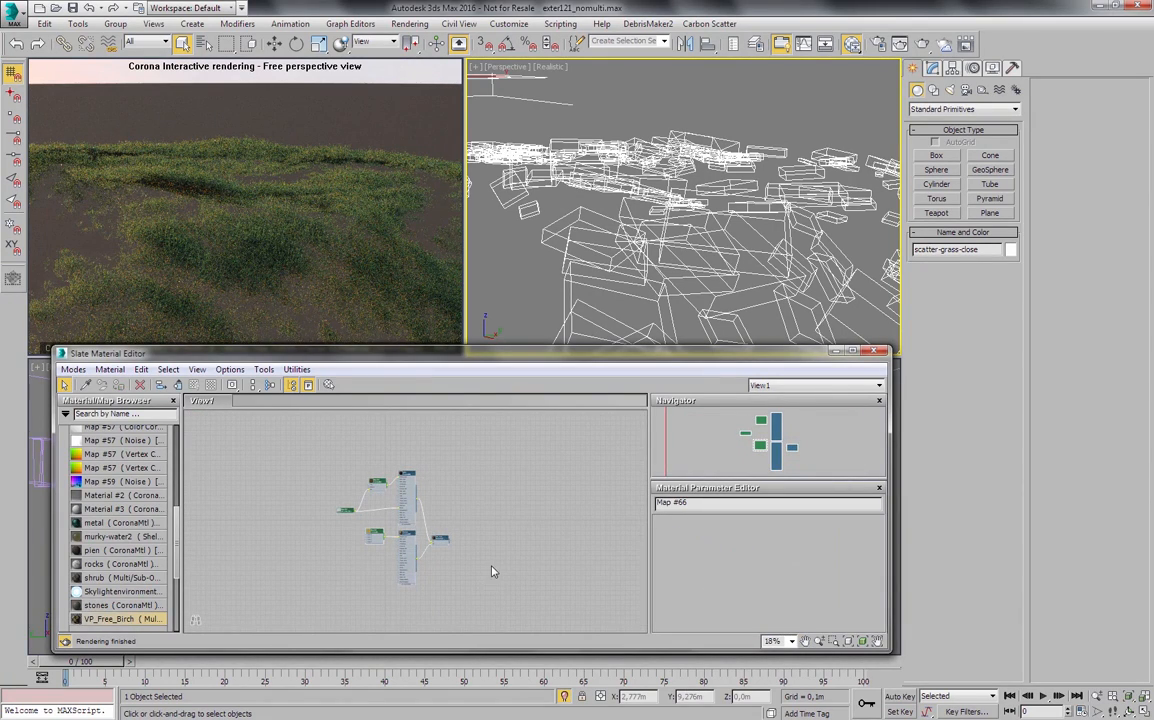
pyautogui.moveTo(178, 557); pyautogui.dragTo(178, 498)
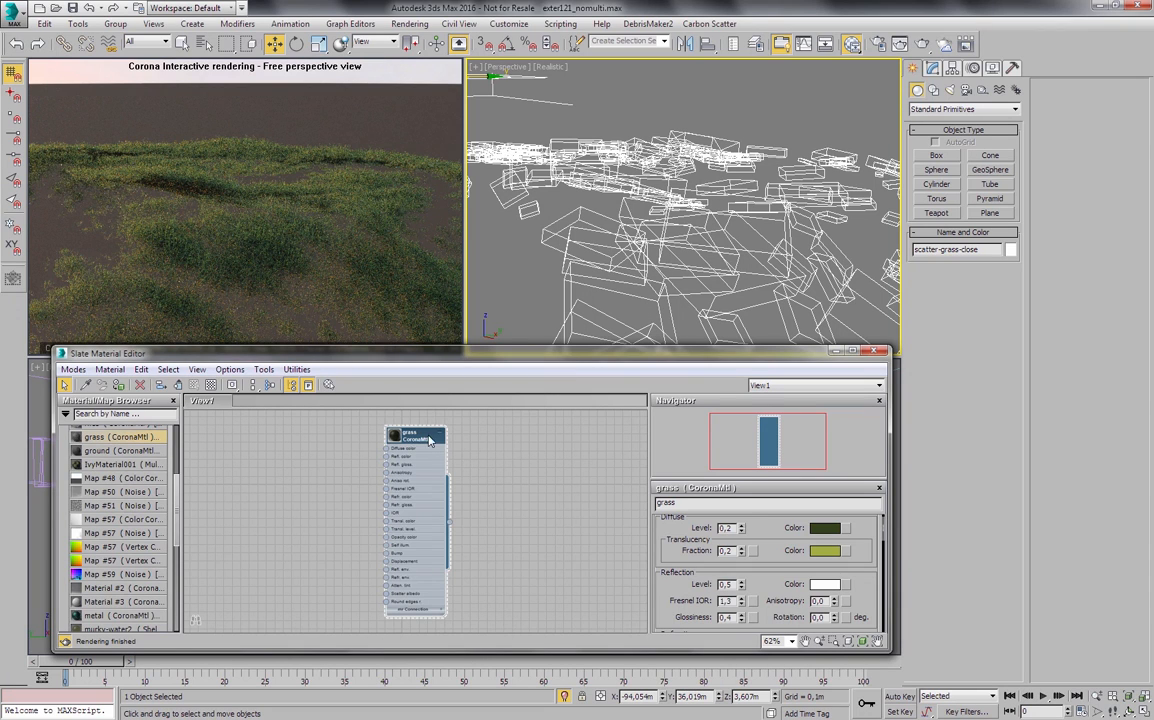
# - Add a new CoronaMultiMap node beside the grass material
pyautogui.moveTo(276, 424); pyautogui.dragTo(327, 424, button='middle')
pyautogui.rightClick(358, 476)
pyautogui.moveTo(440, 513)
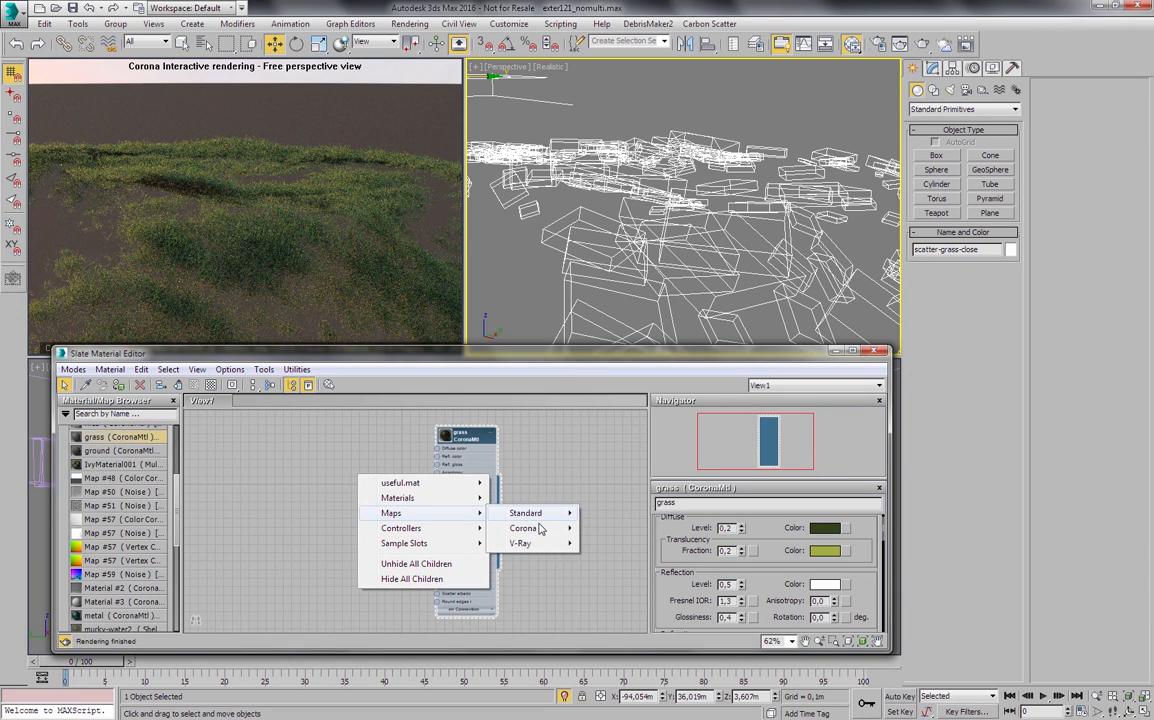
pyautogui.moveTo(540, 528)
pyautogui.click(615, 610)
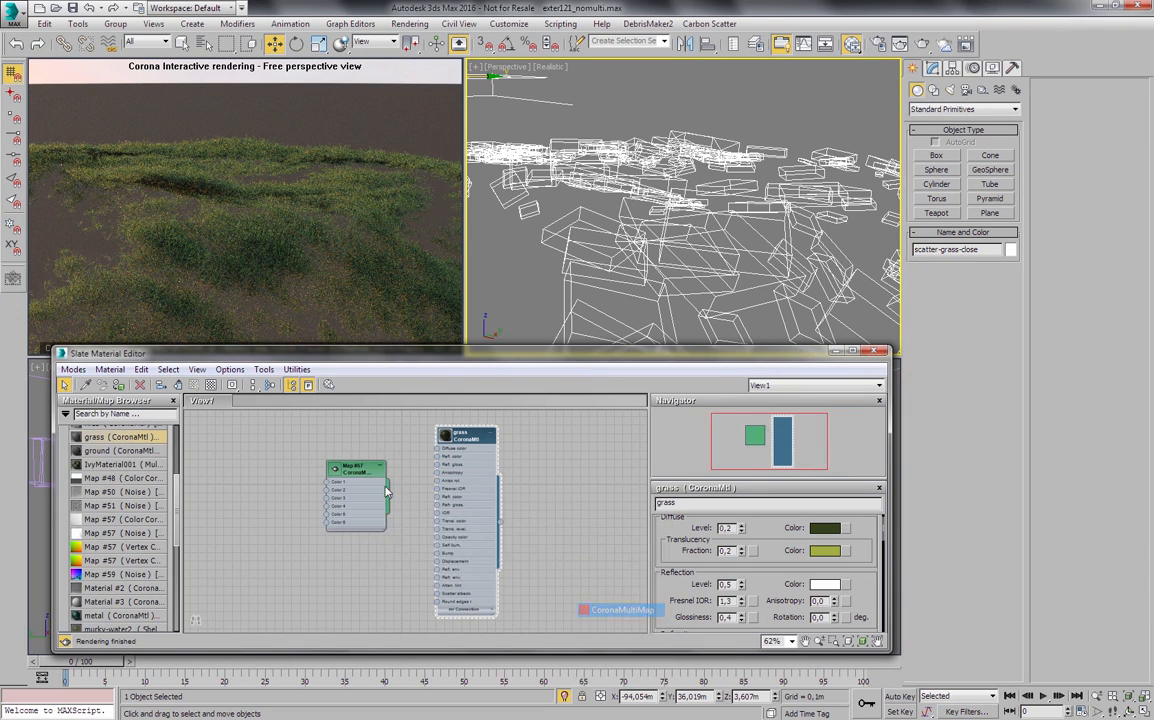
# - Reposition the new CoronaMultiMap node and connect its output to the grass material's diffuse color
pyautogui.scroll(1, 387, 490)
pyautogui.moveTo(381, 483)
pyautogui.mouseDown(button='middle')
pyautogui.moveTo(399, 477)
pyautogui.moveTo(378, 492)
pyautogui.mouseUp(button='middle')
pyautogui.scroll(1, 399, 477)
pyautogui.moveTo(351, 501); pyautogui.dragTo(363, 447)
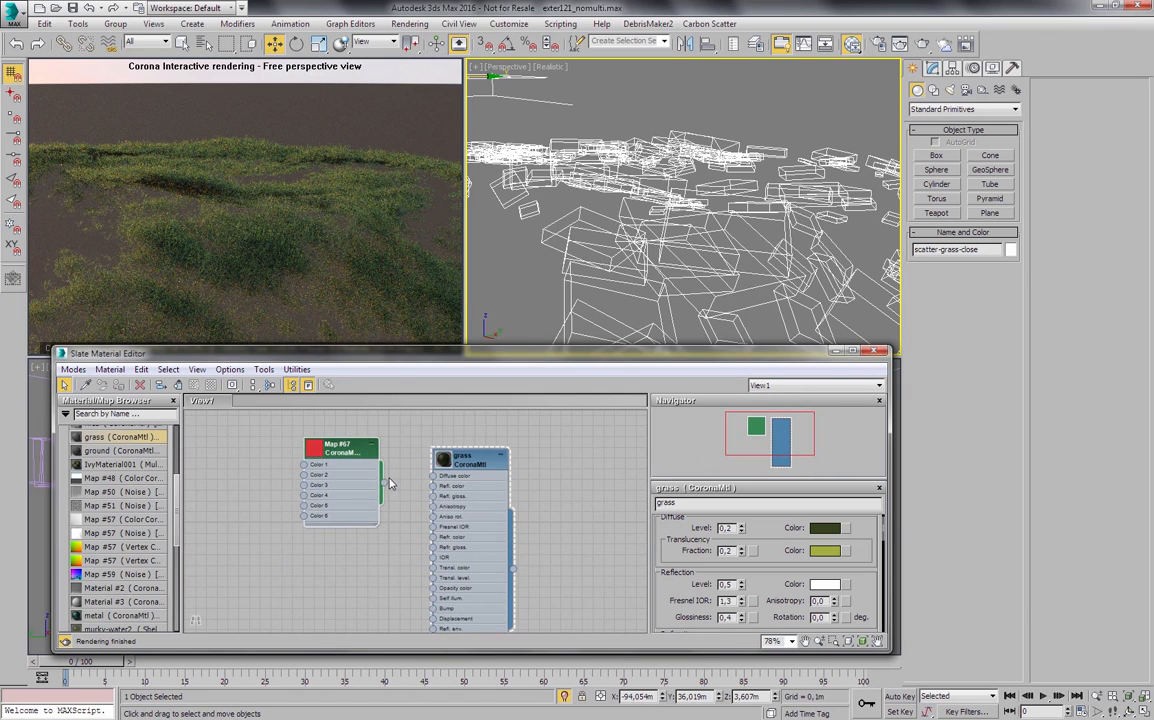
pyautogui.moveTo(413, 496); pyautogui.dragTo(433, 476)
# - Show the new CoronaMultiMap's parameters and examine how its colors are distributed over the scattered grass
pyautogui.doubleClick(344, 453)
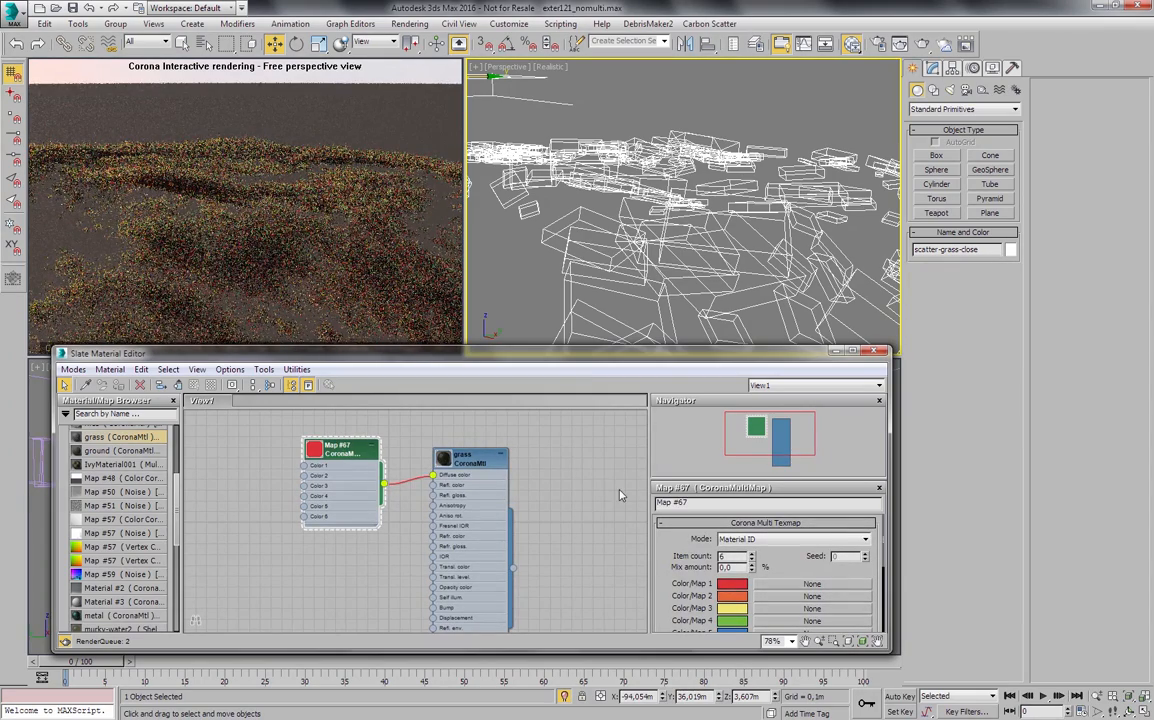
pyautogui.scroll(-3, 651, 207)
pyautogui.keyDown('alt'); pyautogui.moveTo(655, 204); pyautogui.dragTo(730, 238, button='middle'); pyautogui.keyUp('alt')
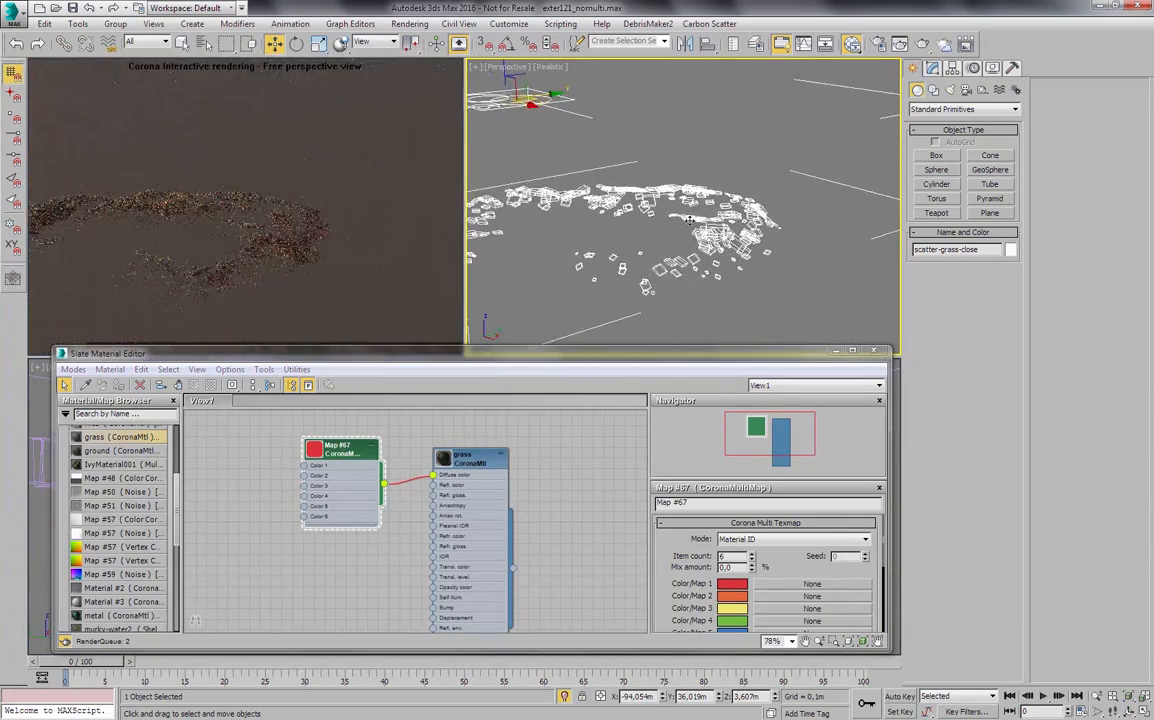
pyautogui.scroll(1, 733, 239)
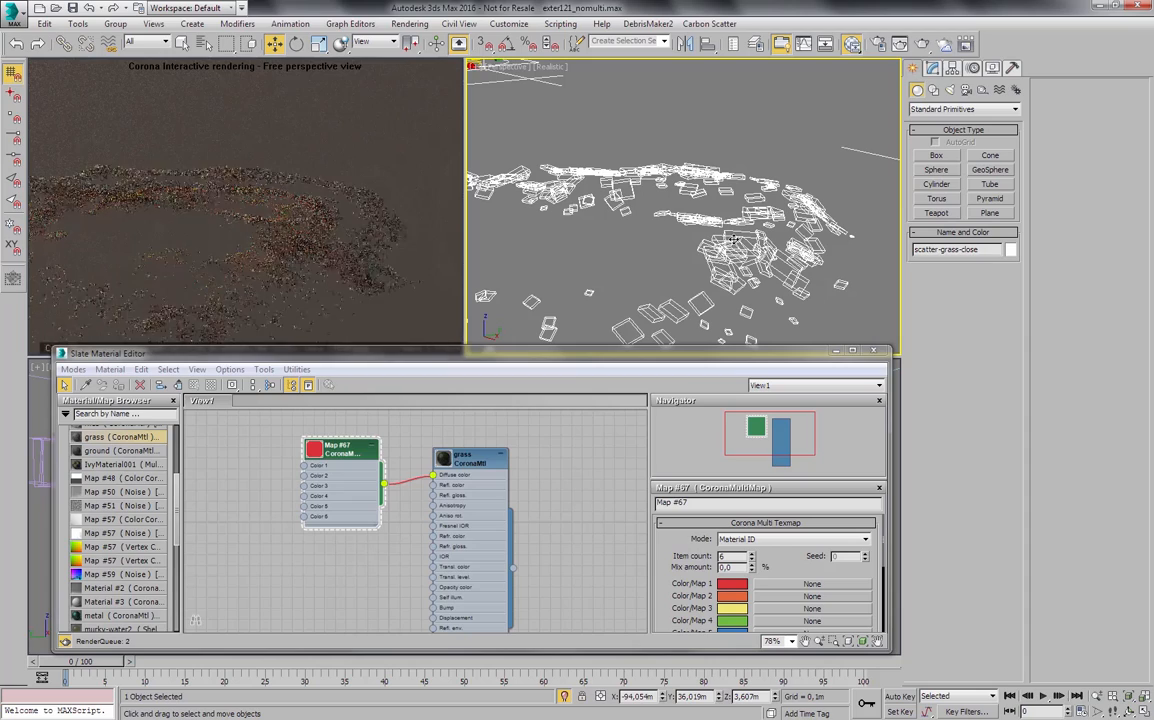
# - Switch the grass CoronaMultiMap to Instance mode and set its item count to 3
pyautogui.click(757, 540)
pyautogui.click(735, 569)
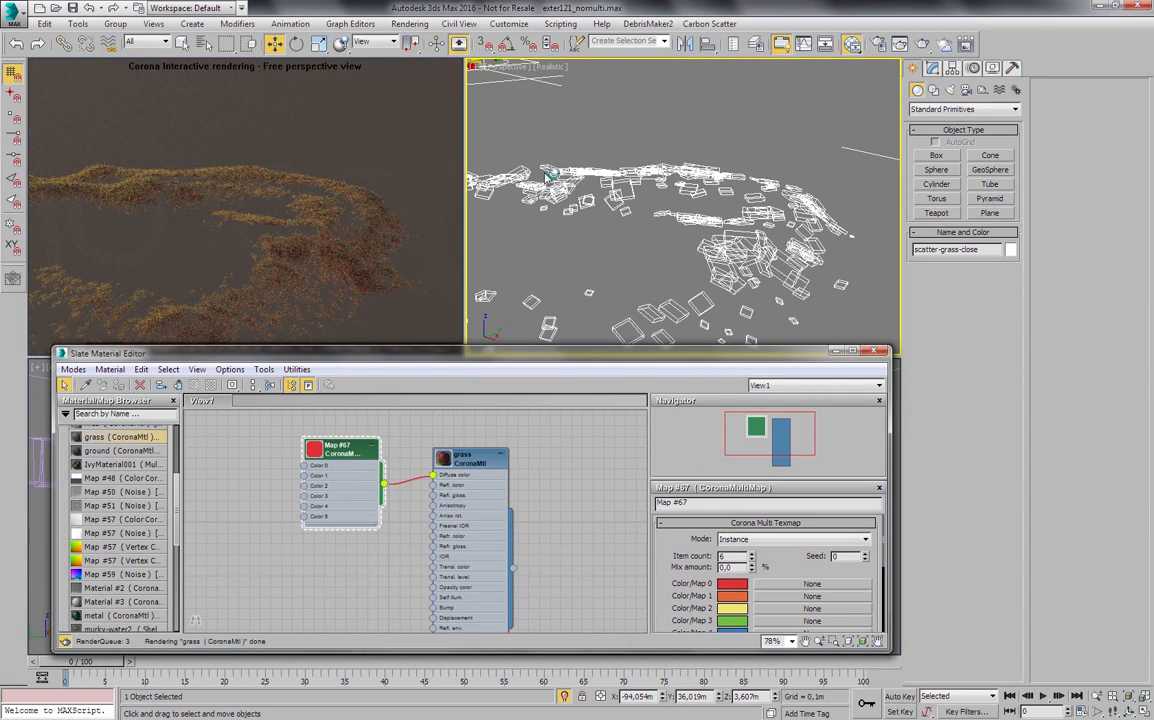
pyautogui.scroll(4, 648, 218)
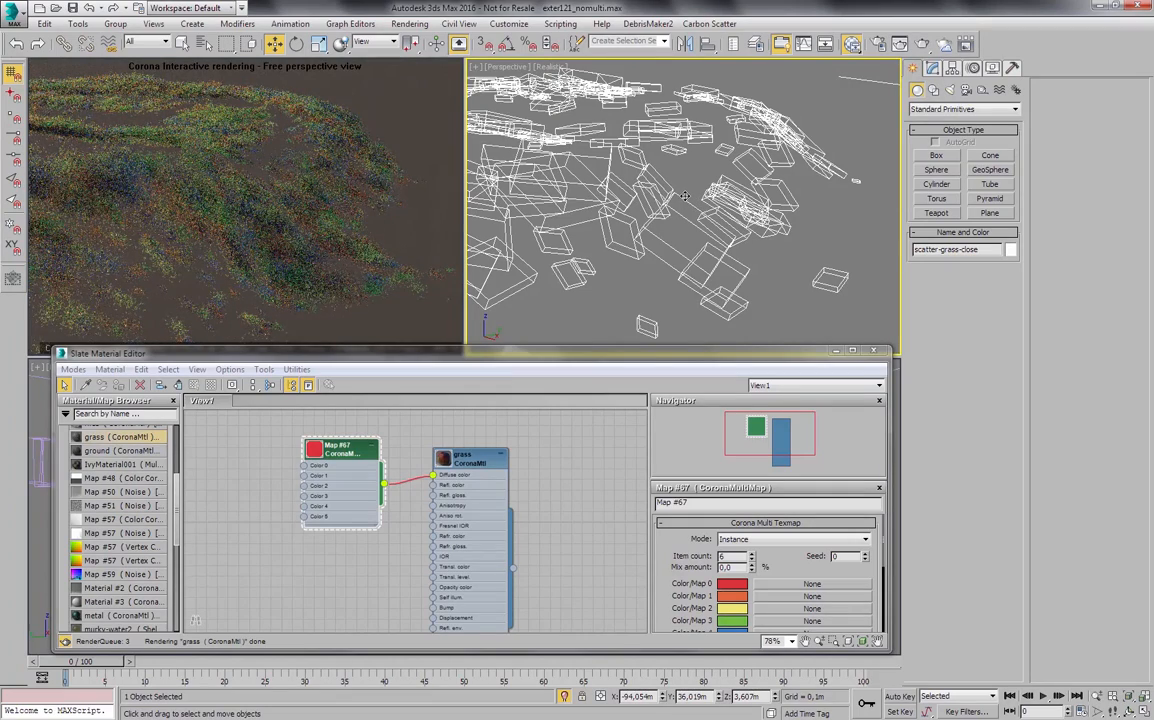
pyautogui.click(752, 559)
pyautogui.moveTo(737, 557); pyautogui.dragTo(702, 557)
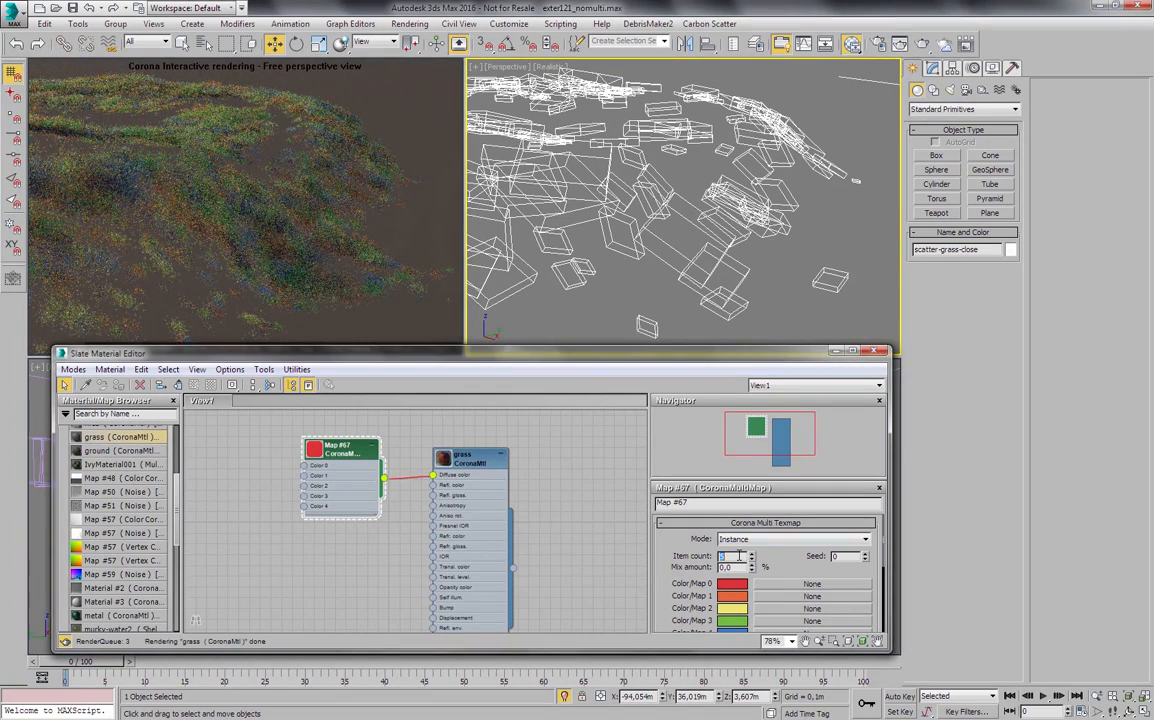
pyautogui.write('3')
pyautogui.press('Return')
pyautogui.scroll(-1, 727, 582)
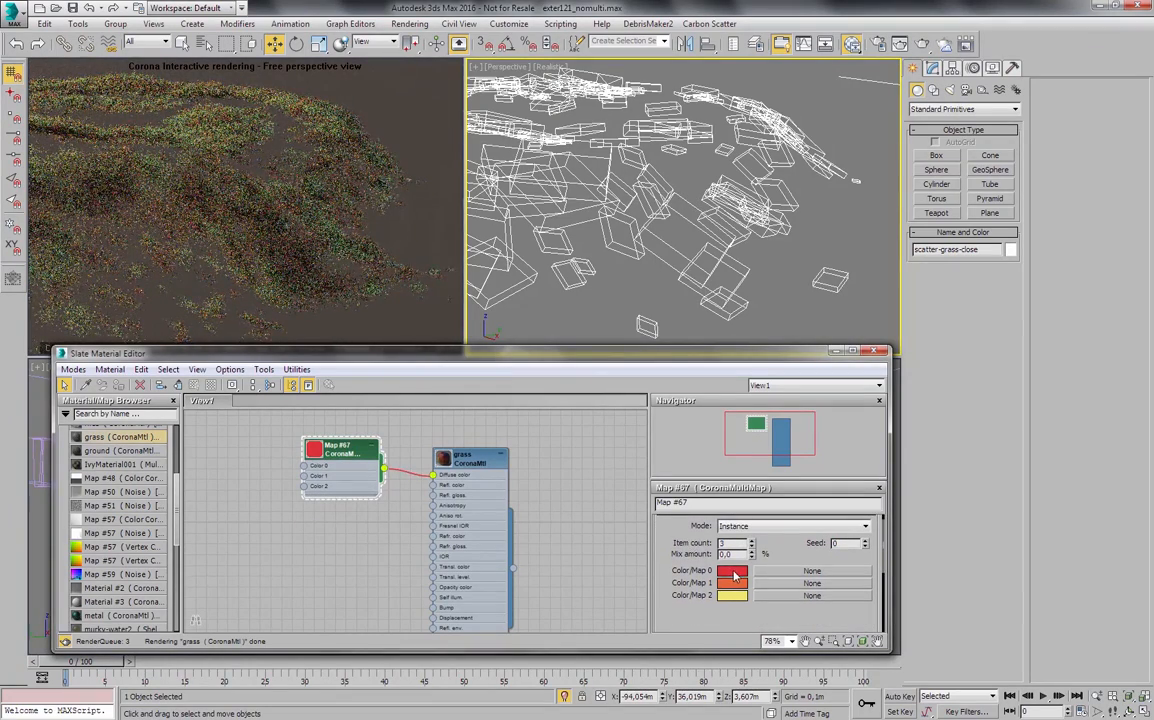
# - Set the multimap's first color to dark green (red 22, green 45, blue 7) and copy it to the other two color slots
pyautogui.click(735, 575)
pyautogui.click(577, 246)
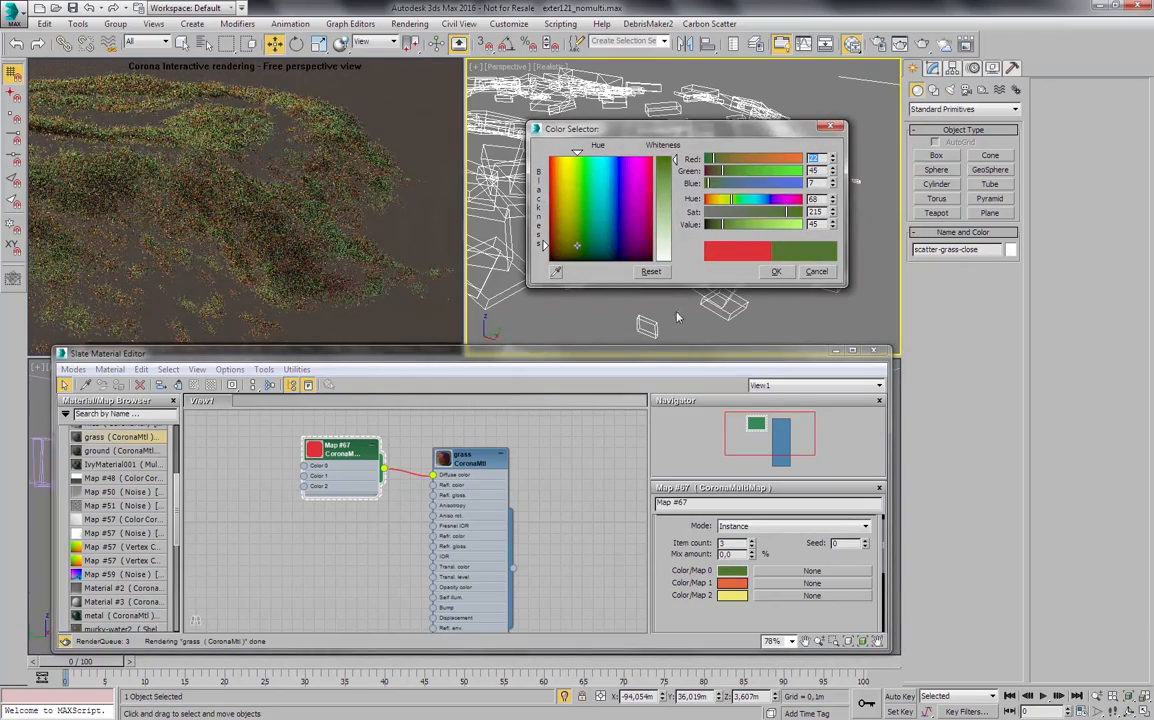
pyautogui.click(778, 273)
pyautogui.moveTo(736, 569); pyautogui.dragTo(734, 596)
pyautogui.click(468, 507)
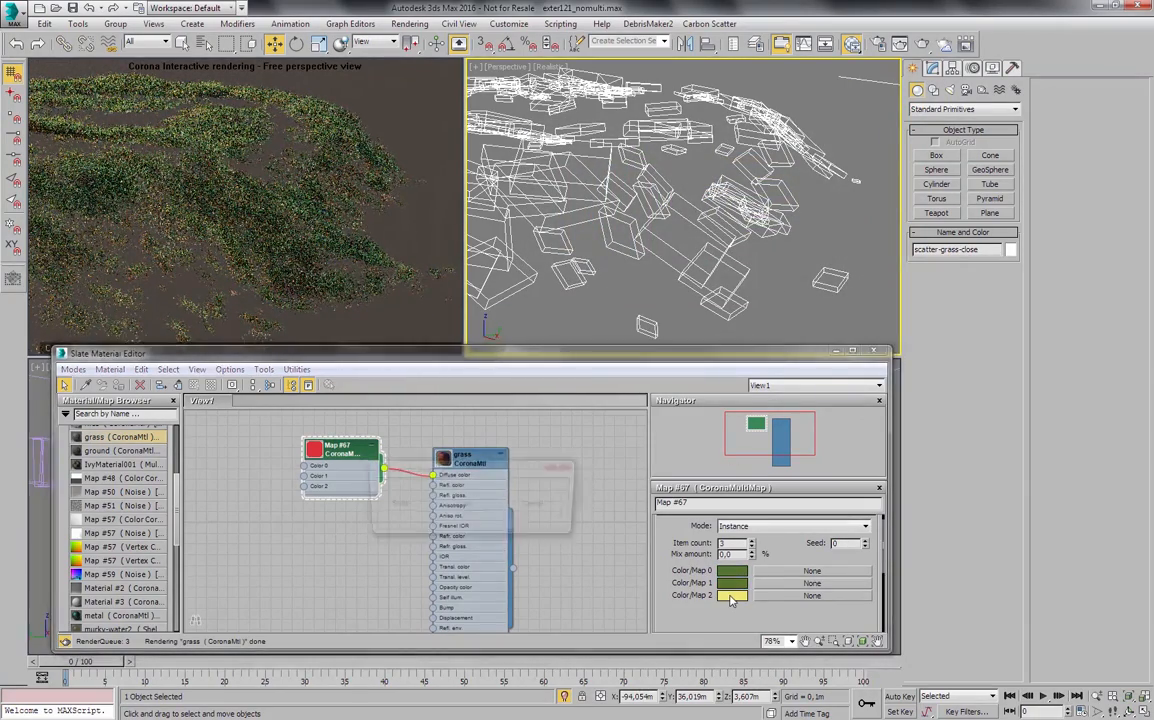
pyautogui.click(468, 504)
# - Change the multimap's second color to a desaturated, near-black green with a value of 2
pyautogui.click(731, 583)
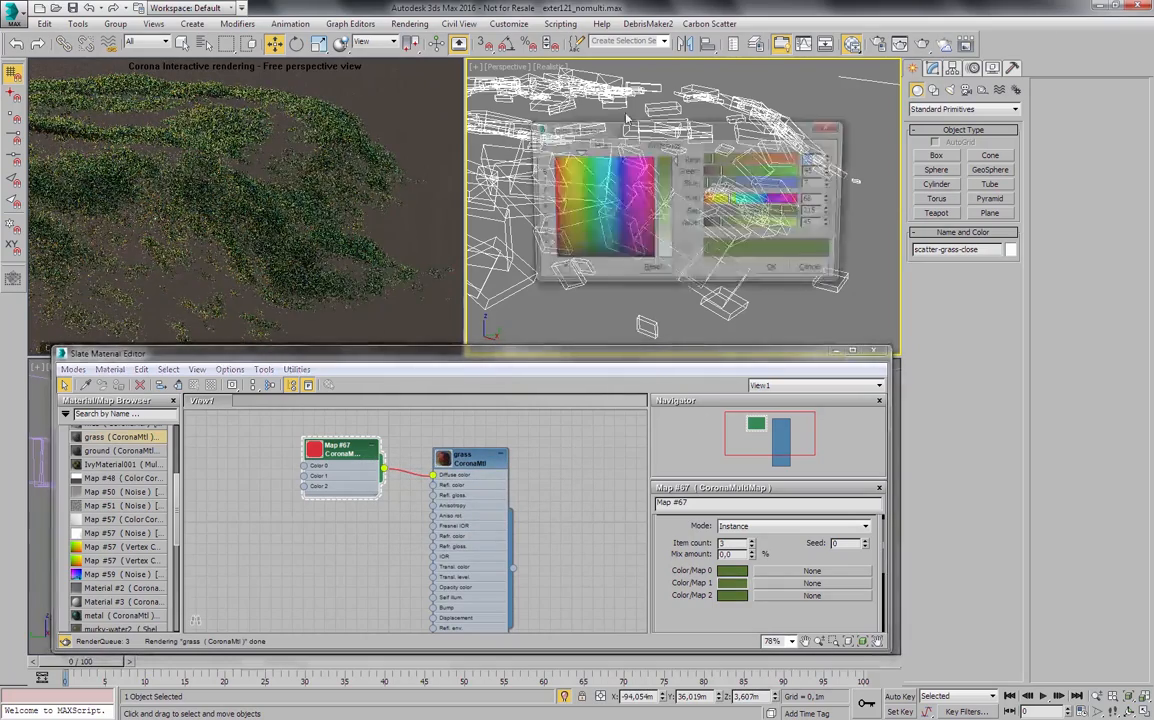
pyautogui.moveTo(715, 224); pyautogui.dragTo(711, 225)
pyautogui.click(750, 212)
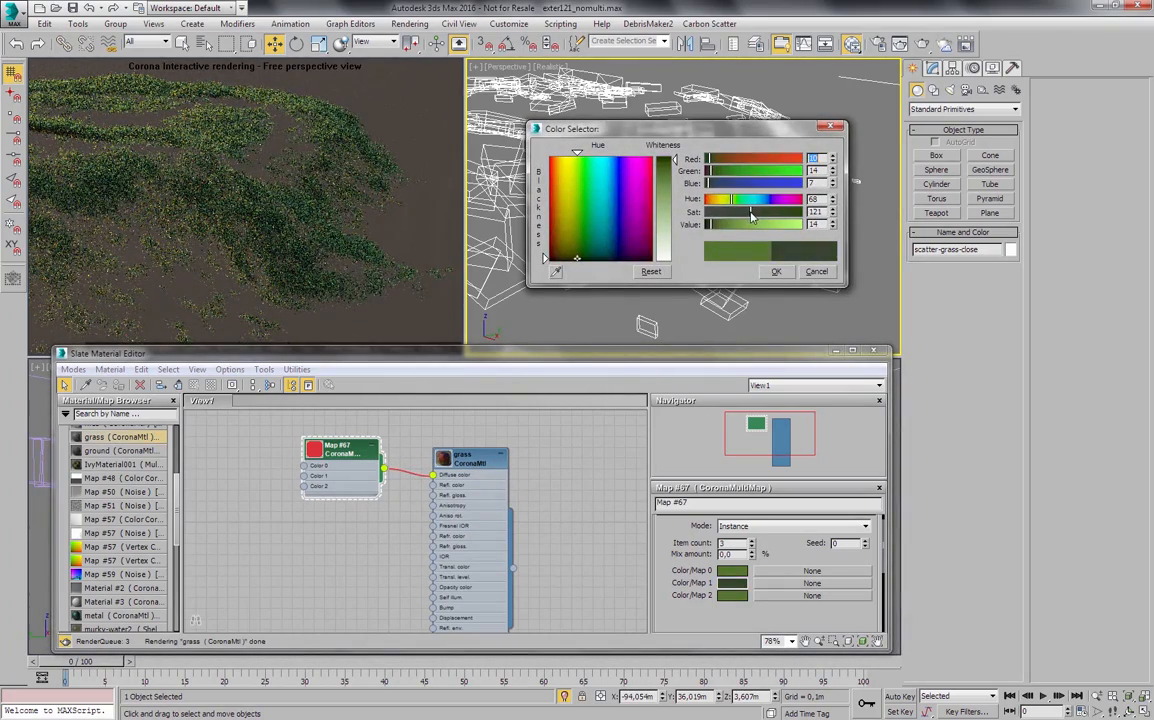
pyautogui.click(774, 272)
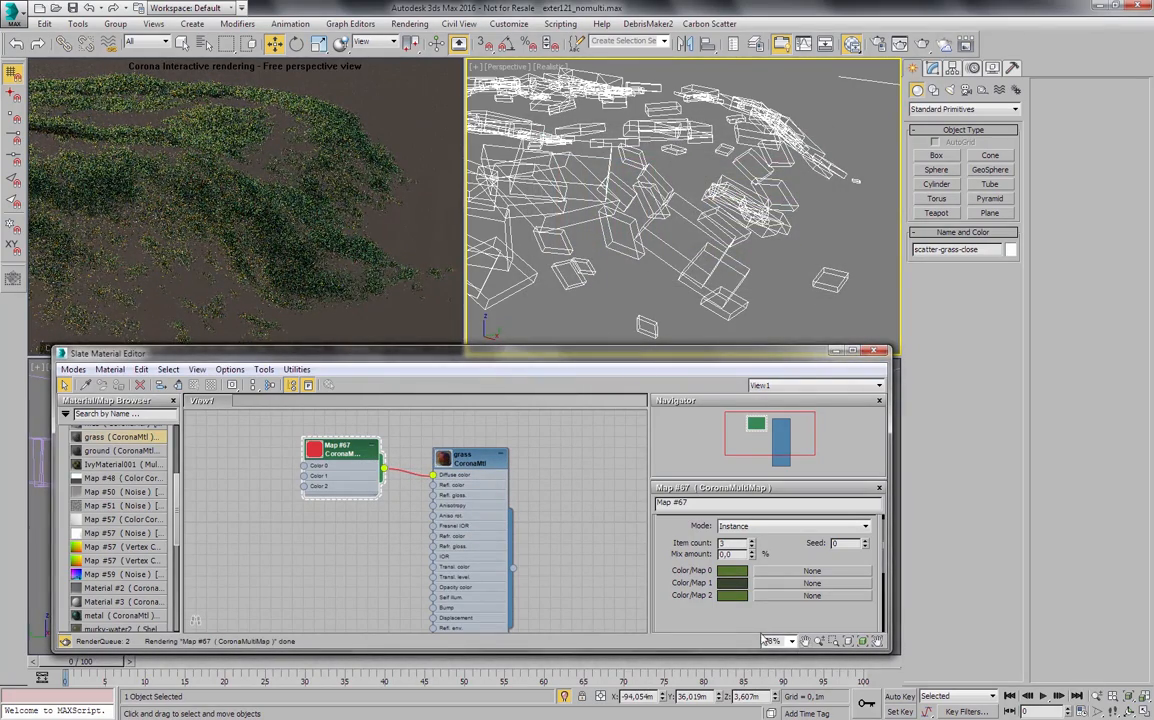
pyautogui.click(731, 583)
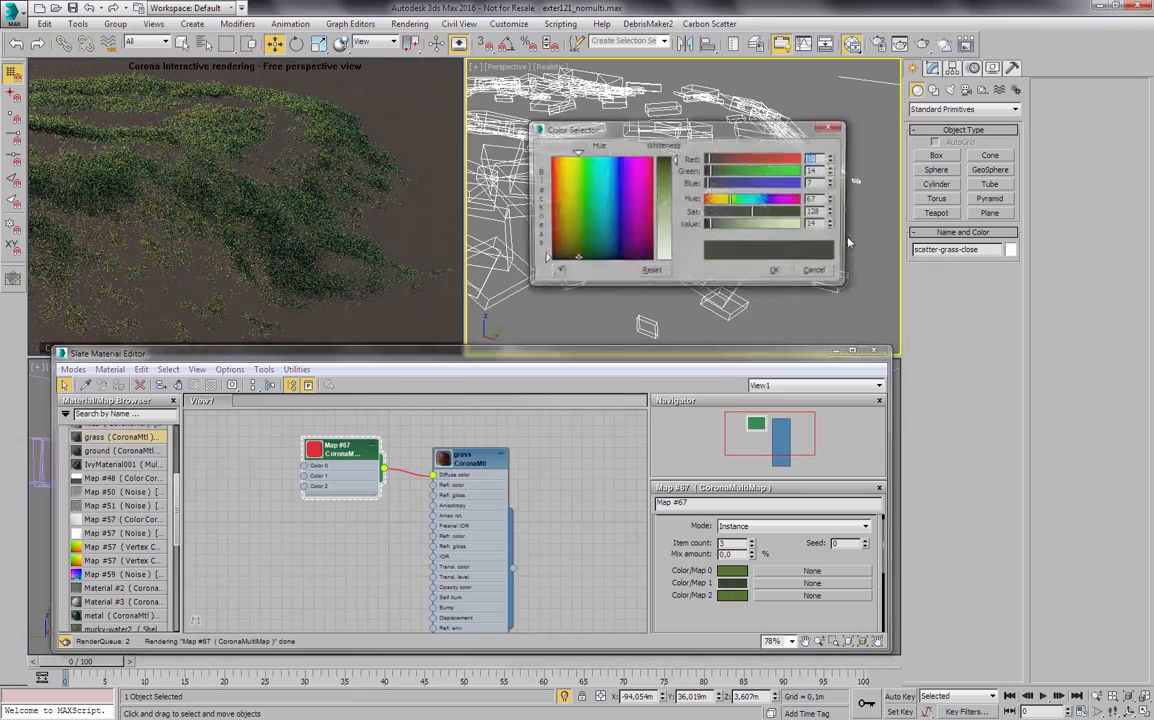
pyautogui.click(784, 272)
# - Change the multimap's third color to a dull yellow with red 134, green 139 and blue 47
pyautogui.click(732, 596)
pyautogui.click(757, 225)
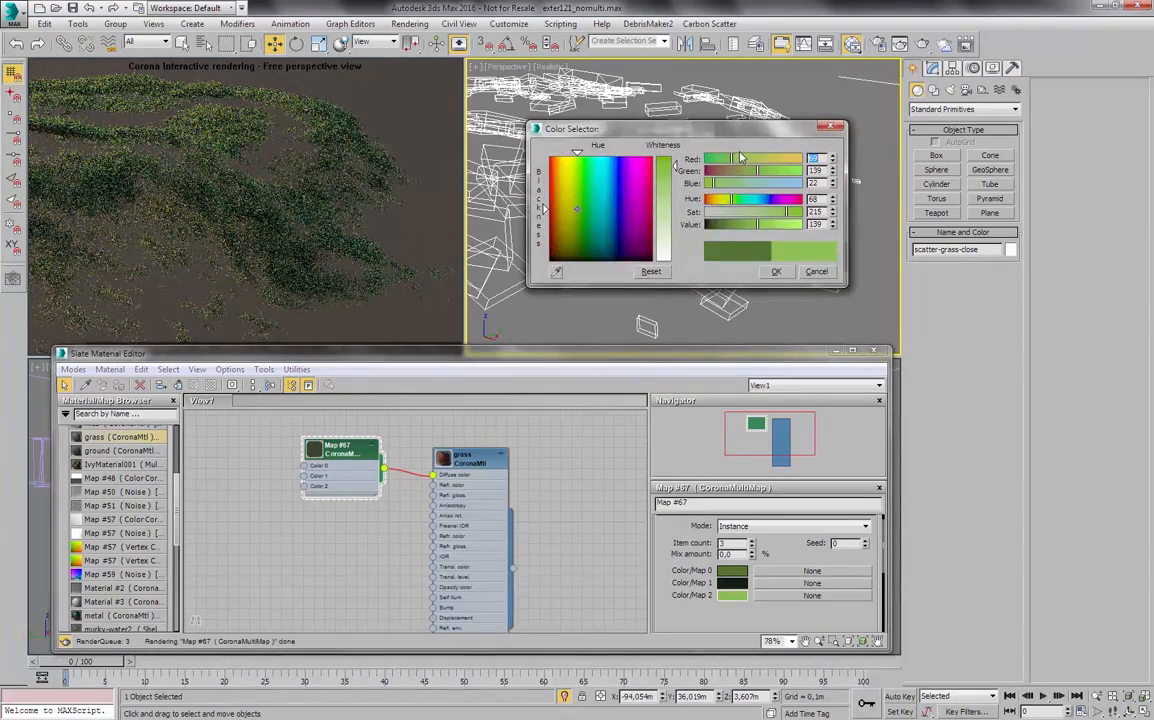
pyautogui.moveTo(744, 158); pyautogui.dragTo(756, 159)
pyautogui.click(768, 212)
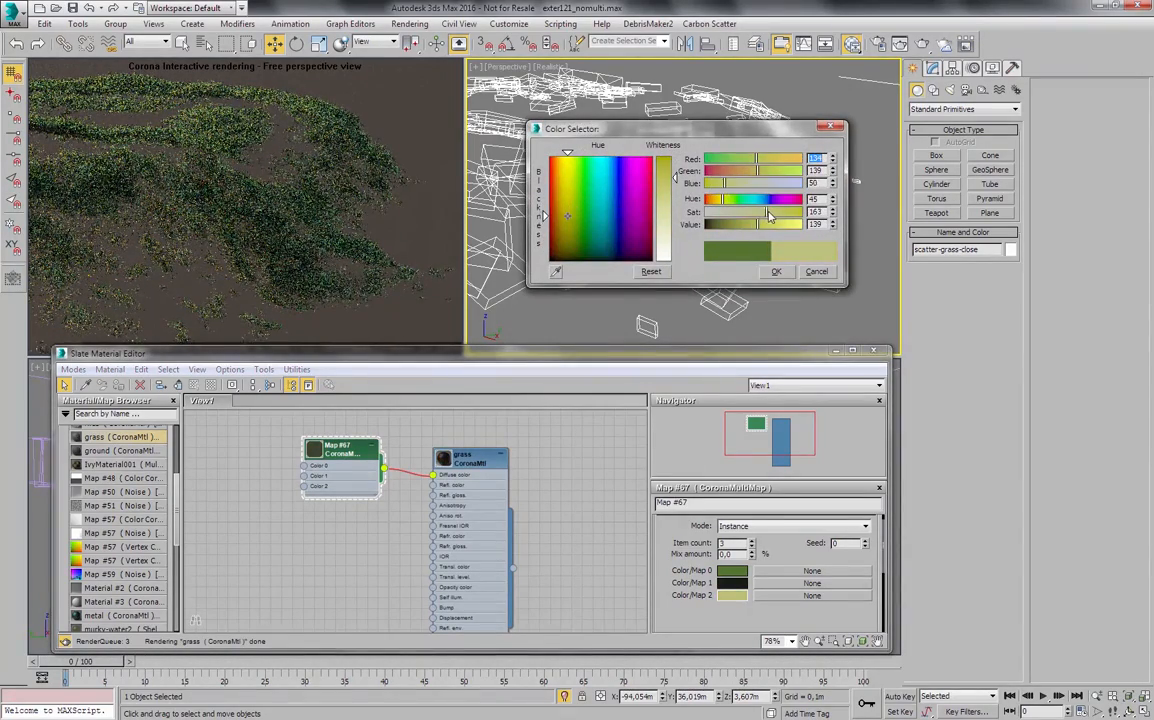
pyautogui.click(775, 272)
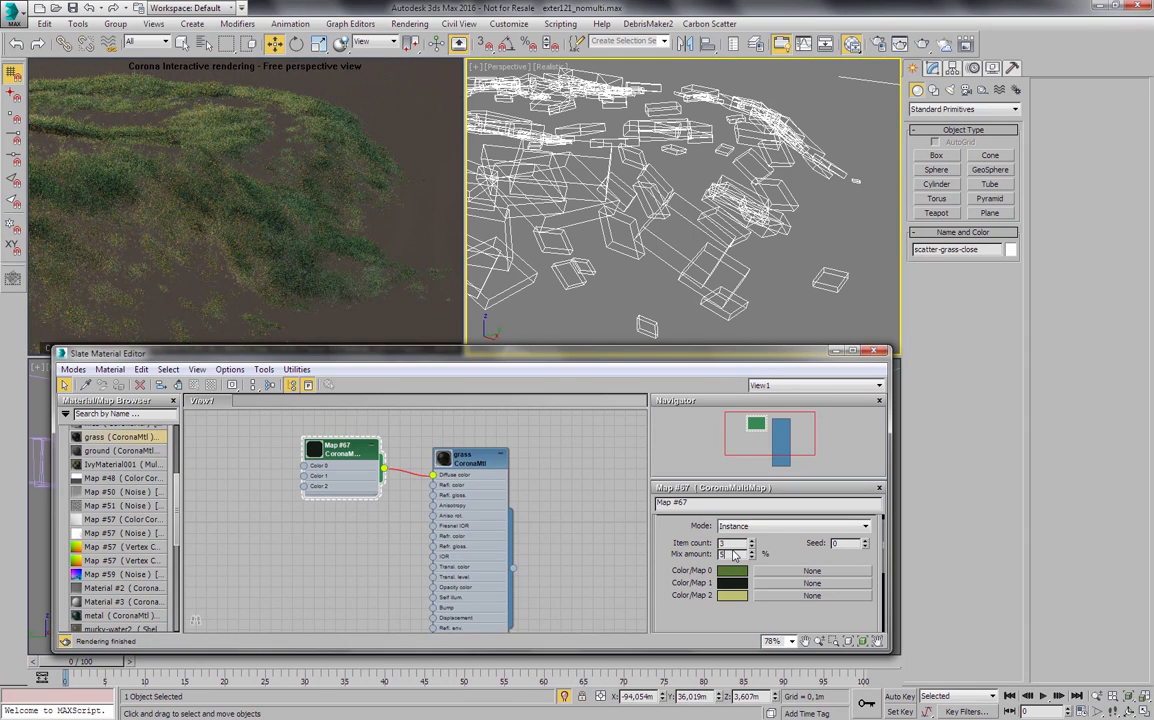
# - Set the multimap's mix amount to 25% and the grass material's diffuse level to 0.4
pyautogui.press('Return')
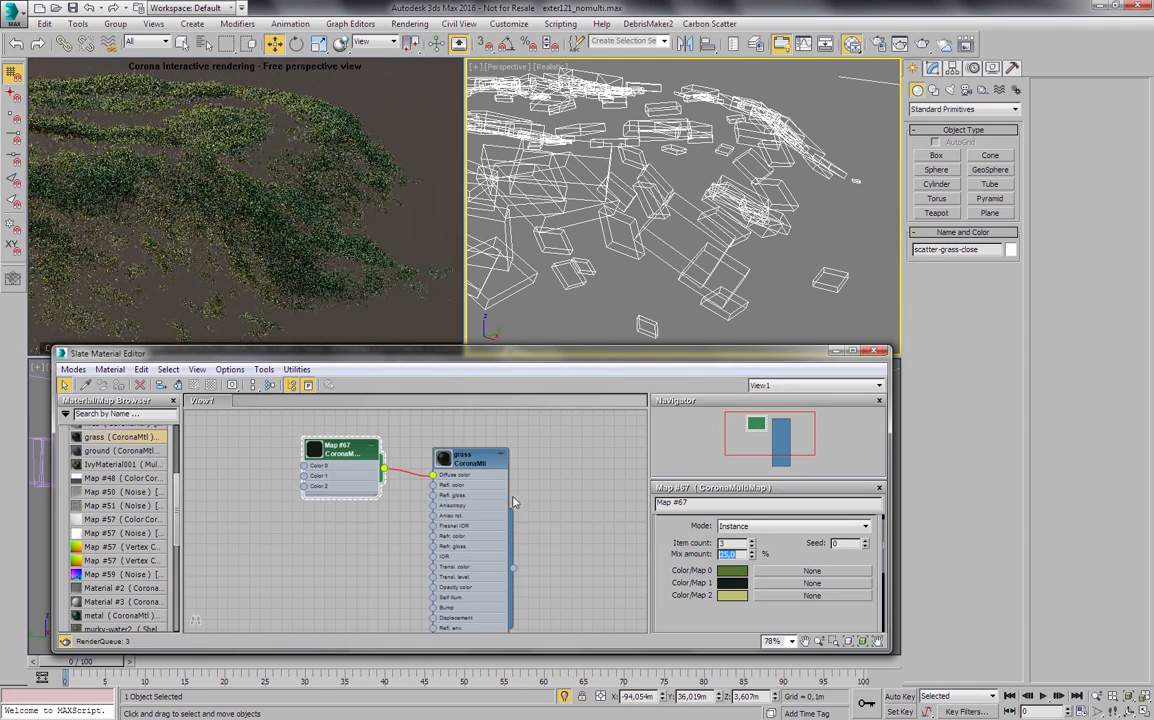
pyautogui.doubleClick(470, 465)
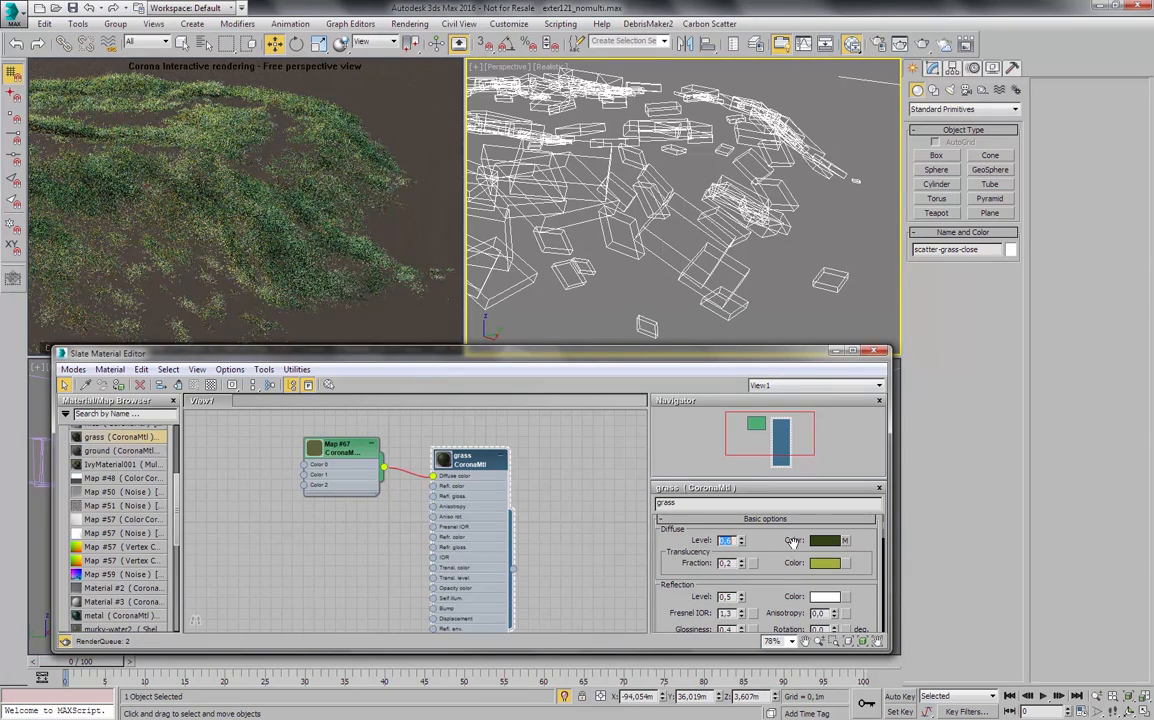
pyautogui.press('BackSpace')
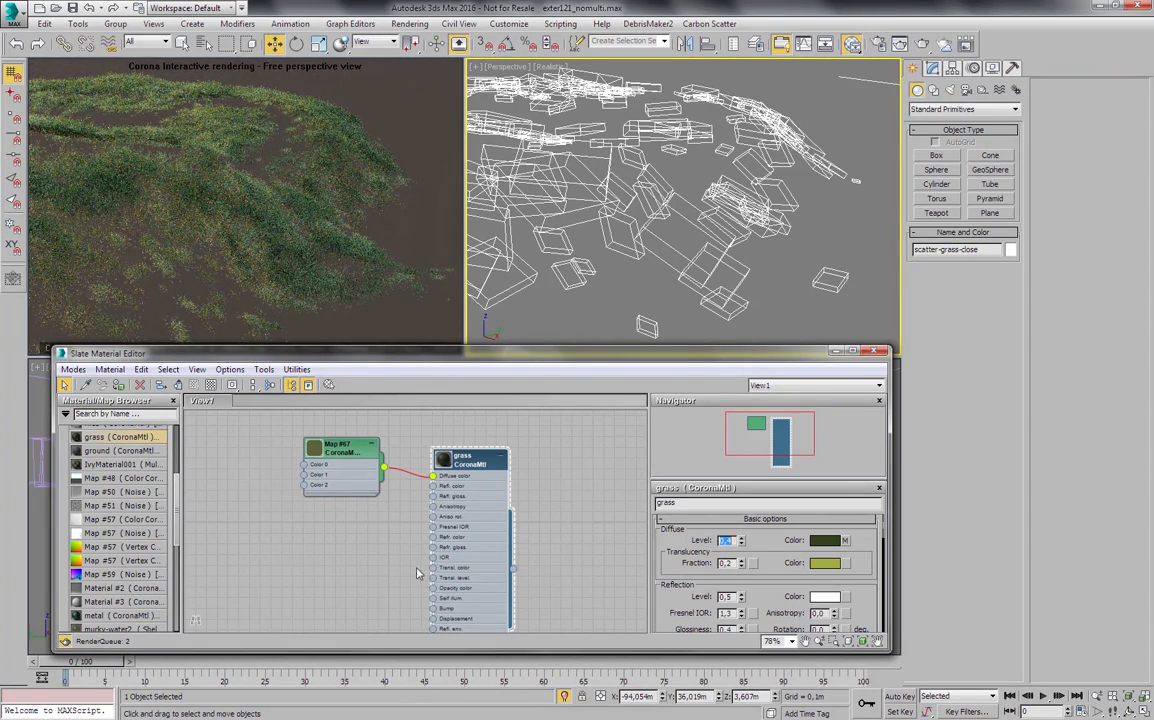
# - Clear the grass material and its CoronaMultiMap node from the Slate view
pyautogui.moveTo(418, 566); pyautogui.dragTo(408, 558, button='middle')
pyautogui.scroll(-4, 400, 545)
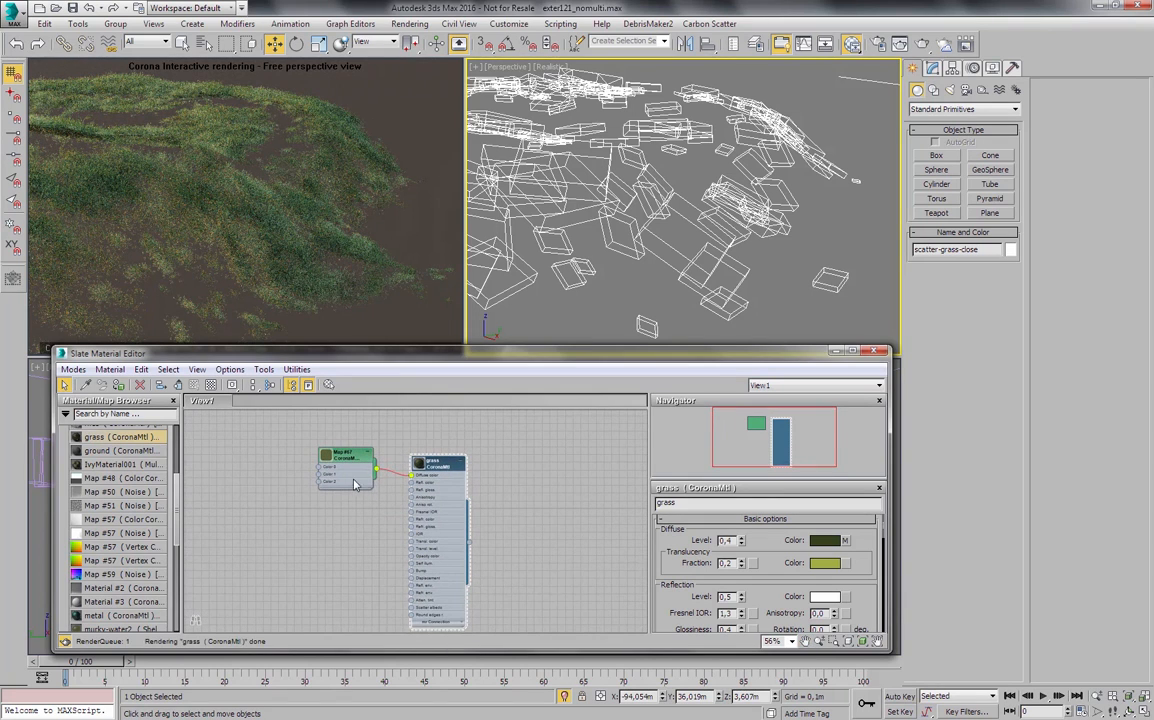
pyautogui.moveTo(339, 458); pyautogui.dragTo(494, 628)
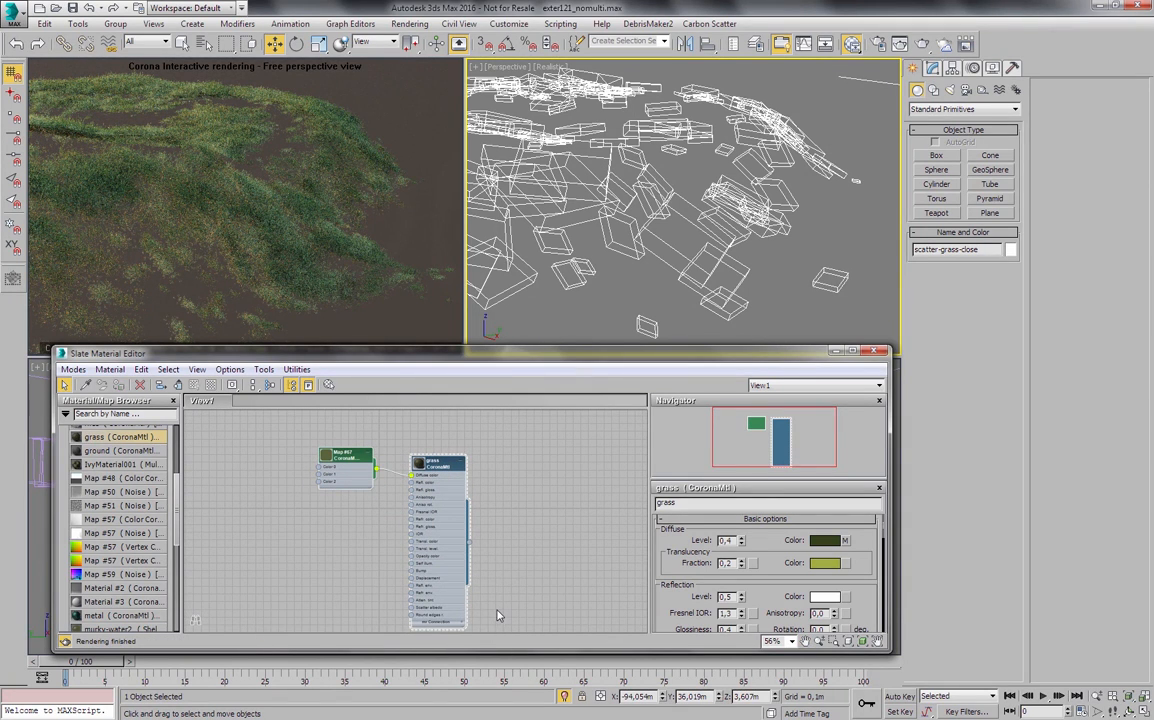
pyautogui.press('Delete')
# - End the grass isolation and isolate the stones-close scatter object in the perspective view
pyautogui.click(547, 259)
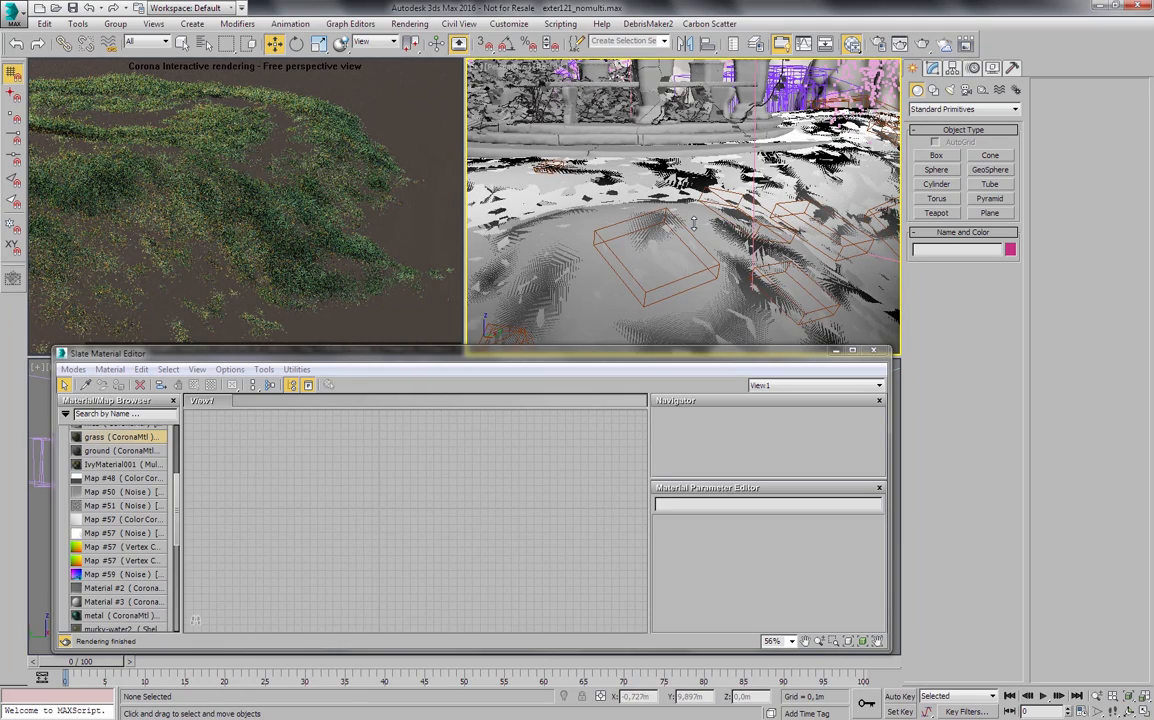
pyautogui.keyDown('alt'); pyautogui.moveTo(696, 220); pyautogui.dragTo(785, 272, button='middle'); pyautogui.keyUp('alt')
pyautogui.click(782, 270)
pyautogui.hotkey('alt', 'q')
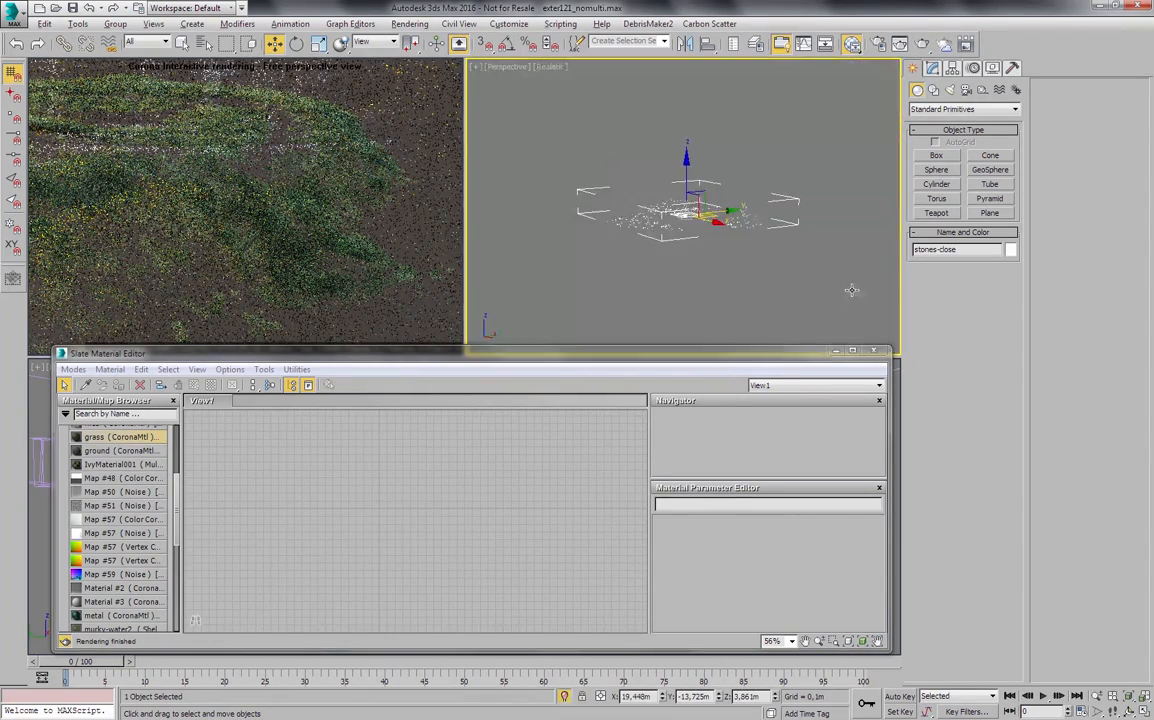
pyautogui.click(690, 222)
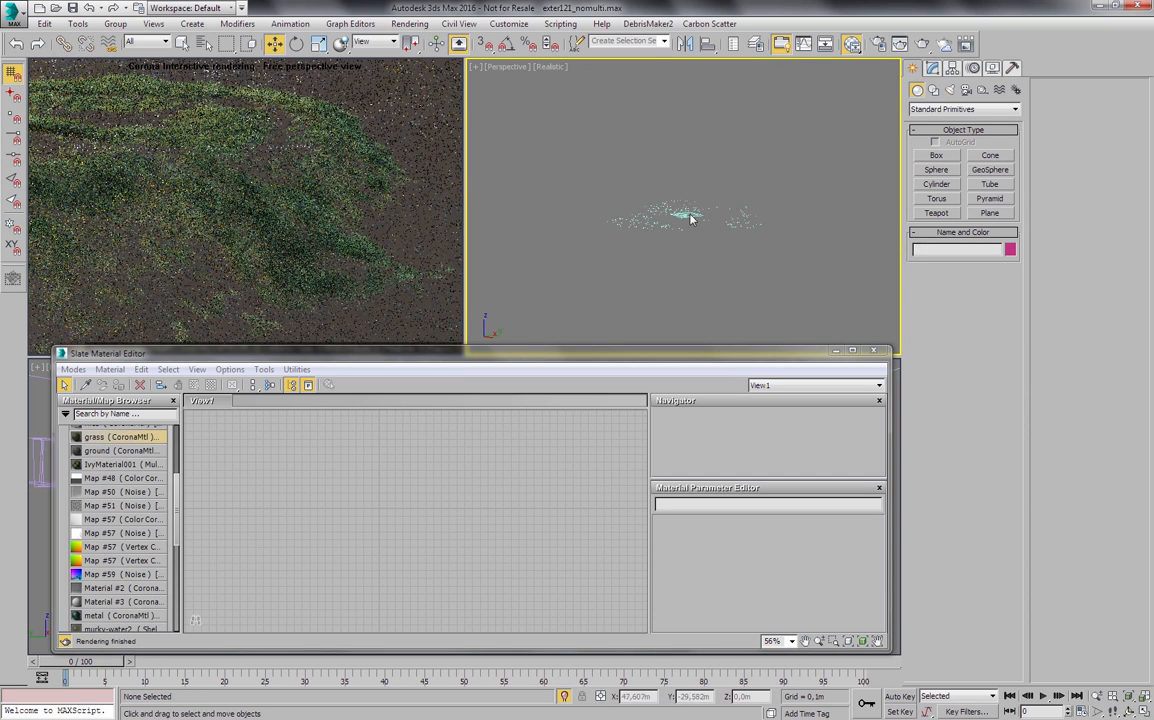
pyautogui.keyDown('alt'); pyautogui.moveTo(690, 217); pyautogui.dragTo(711, 240, button='middle'); pyautogui.keyUp('alt')
pyautogui.scroll(5, 626, 249)
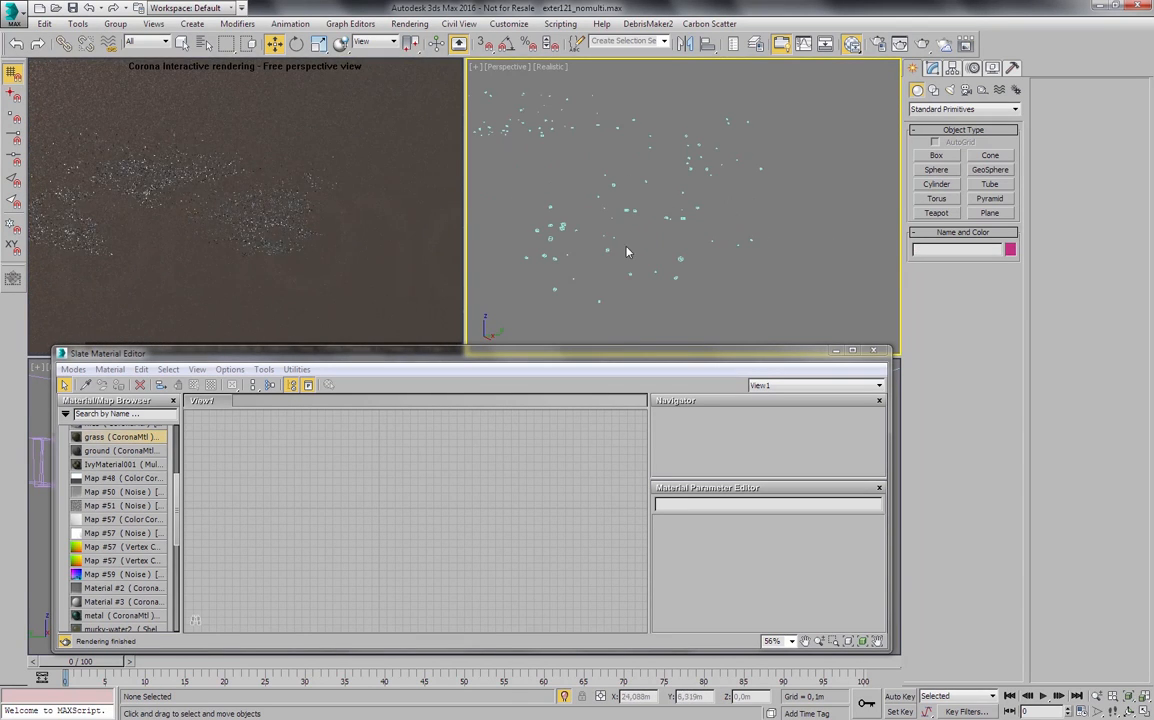
pyautogui.scroll(5, 640, 268)
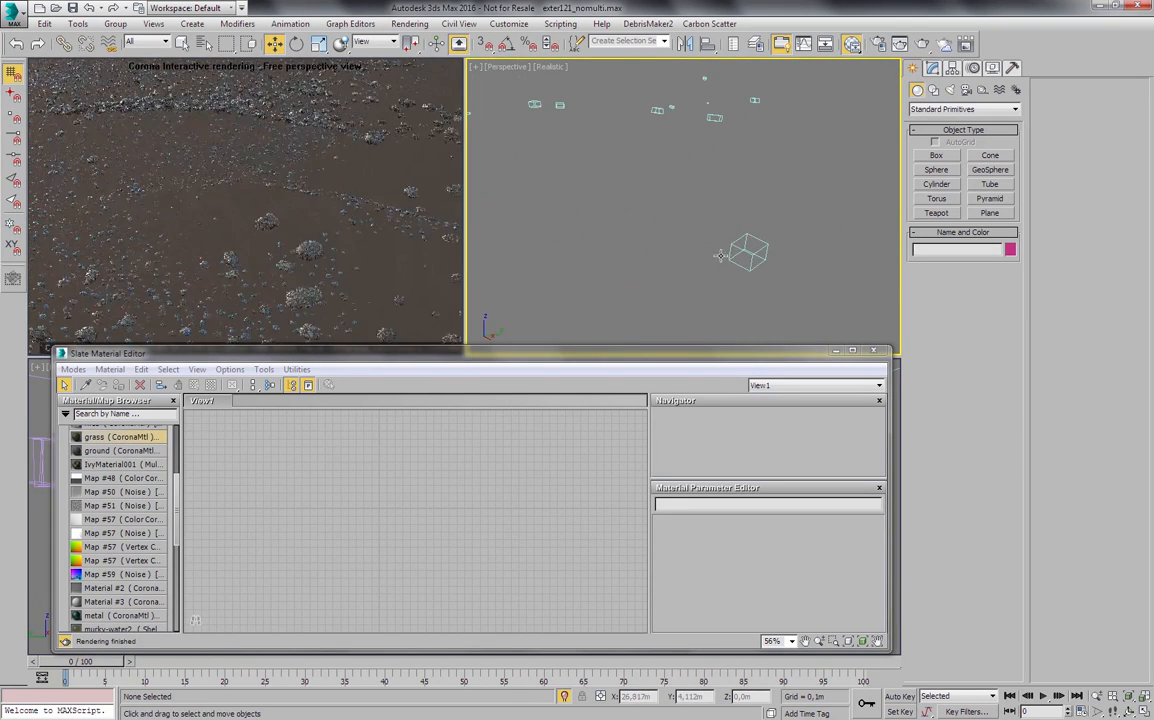
pyautogui.keyDown('alt'); pyautogui.moveTo(668, 266); pyautogui.dragTo(721, 276, button='middle'); pyautogui.keyUp('alt')
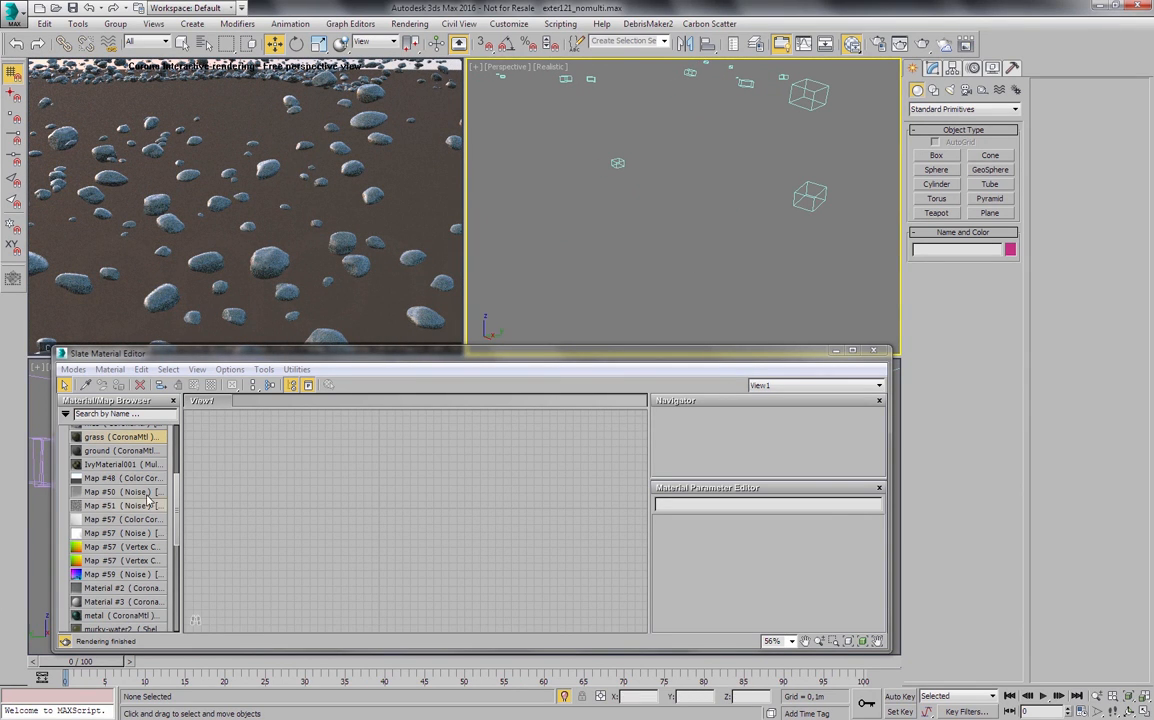
# - Load the stones CoronaMtl into the Slate view and move its Noise map node lower beside the material
pyautogui.moveTo(177, 503); pyautogui.dragTo(184, 548)
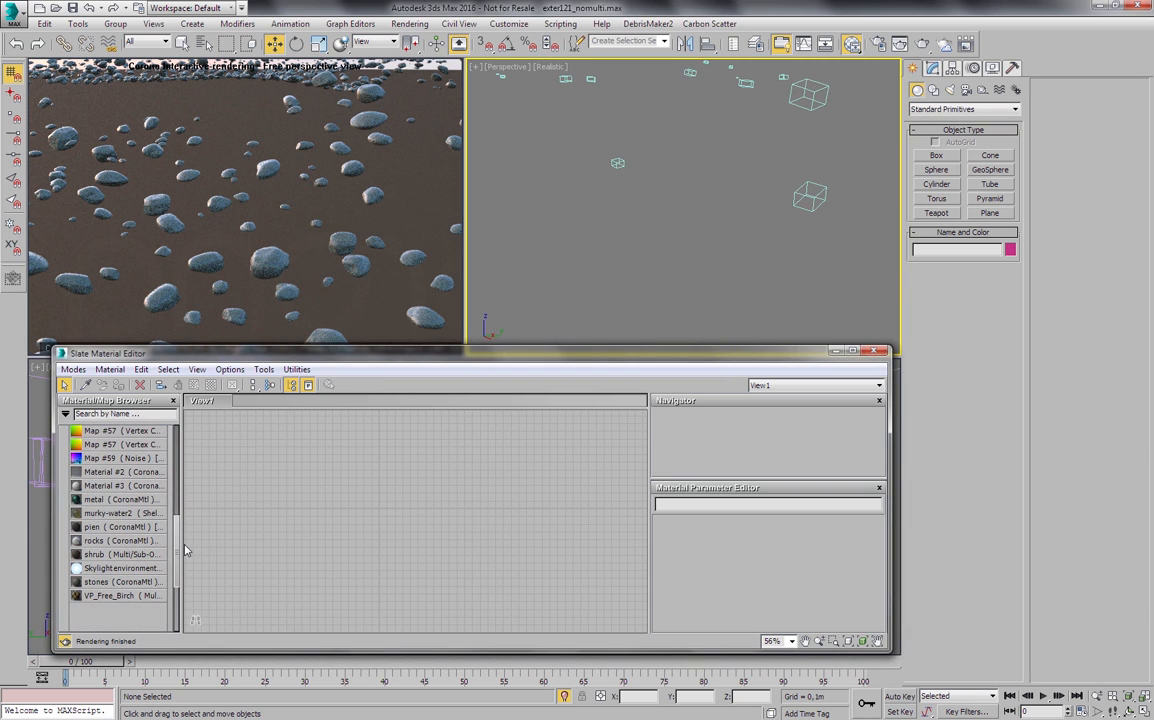
pyautogui.moveTo(118, 581); pyautogui.dragTo(370, 443)
pyautogui.moveTo(325, 497); pyautogui.dragTo(350, 505, button='middle')
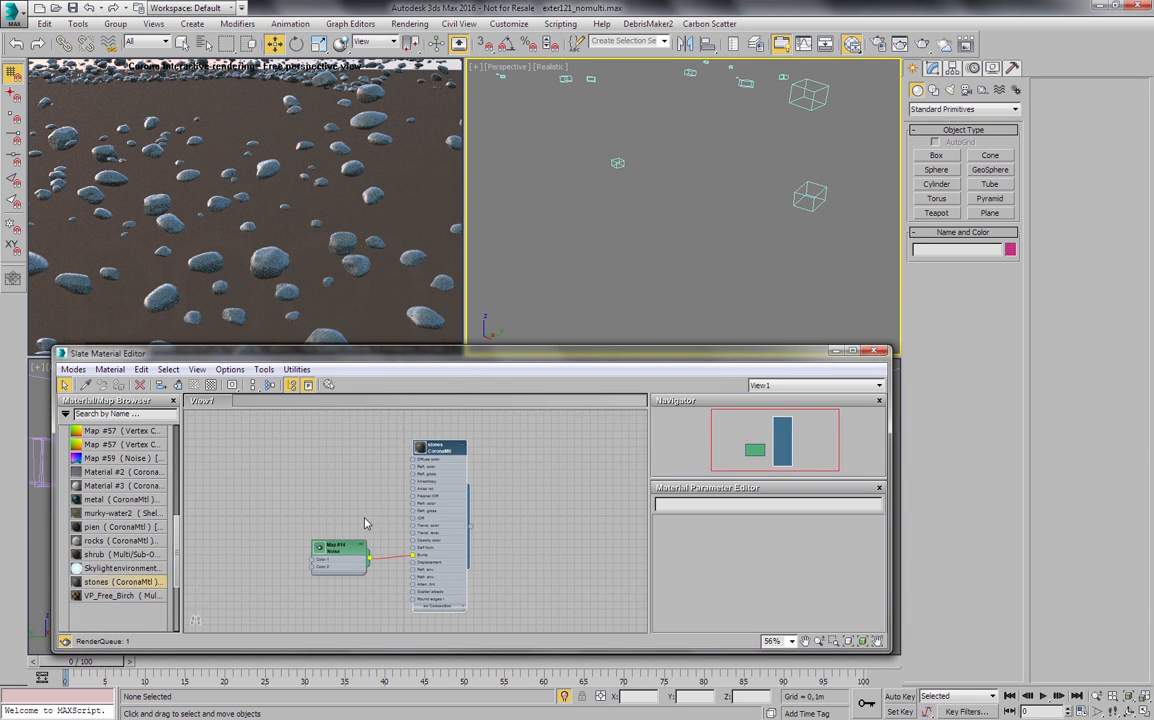
pyautogui.moveTo(344, 555)
pyautogui.mouseDown()
pyautogui.moveTo(357, 563)
pyautogui.moveTo(351, 578)
pyautogui.mouseUp()
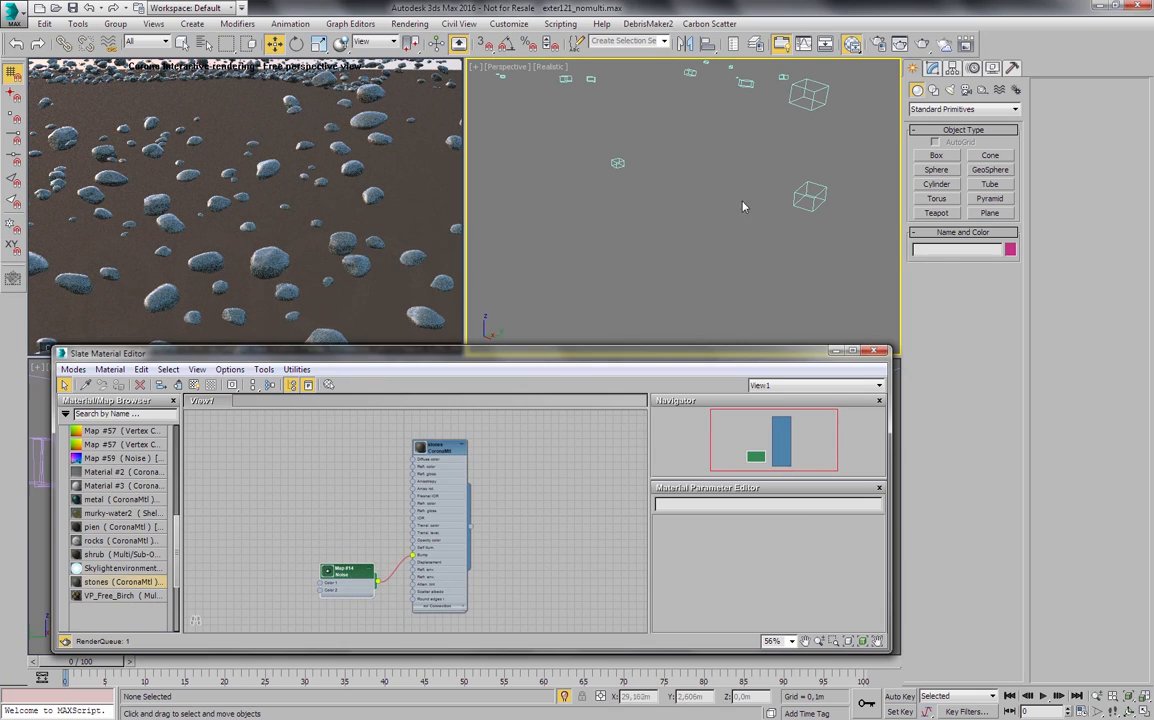
# - Select the stones-close scatter and examine a few of its individual stones up close in the interactive render
pyautogui.click(807, 185)
pyautogui.moveTo(812, 214); pyautogui.dragTo(732, 290, button='middle')
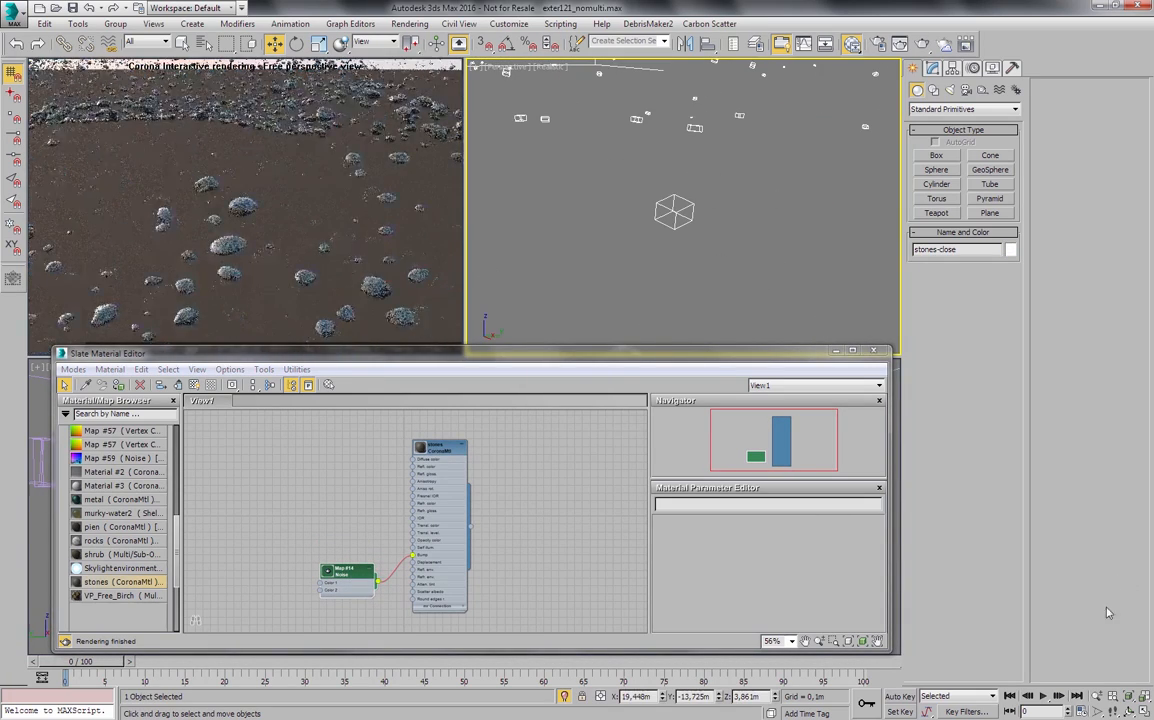
pyautogui.click(1098, 696)
pyautogui.moveTo(641, 202); pyautogui.dragTo(650, 191)
pyautogui.moveTo(731, 250); pyautogui.dragTo(663, 207, button='middle')
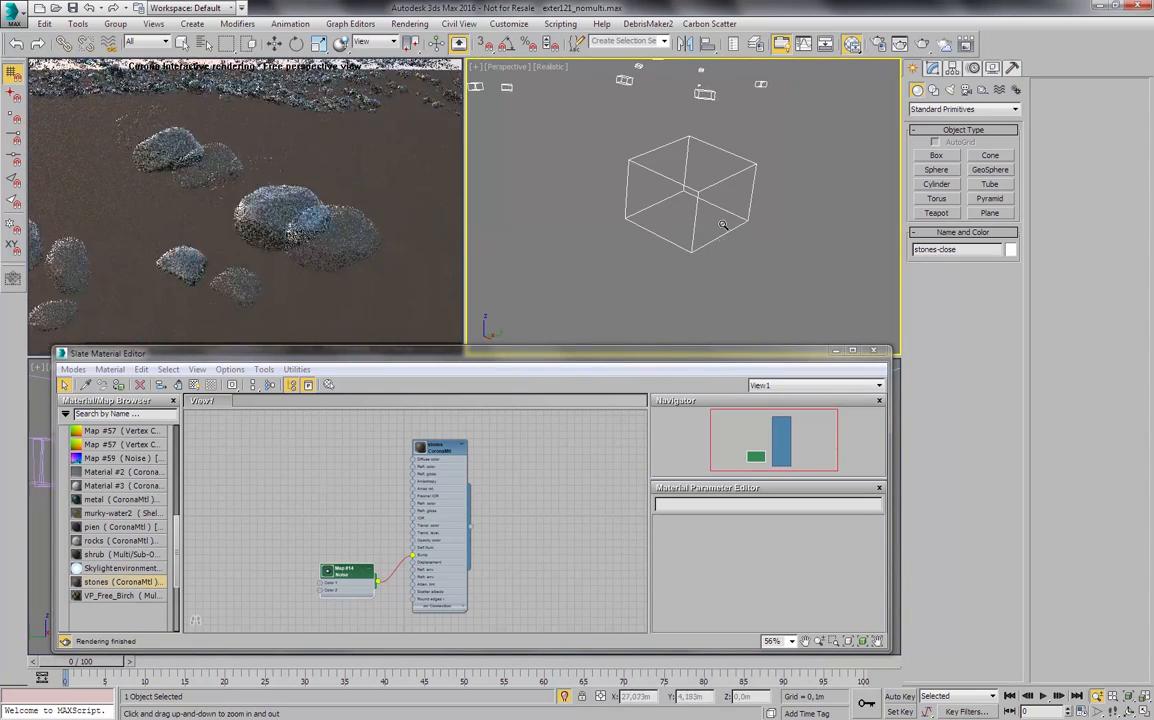
pyautogui.moveTo(716, 209); pyautogui.dragTo(718, 194)
pyautogui.moveTo(718, 194); pyautogui.dragTo(724, 198, button='middle')
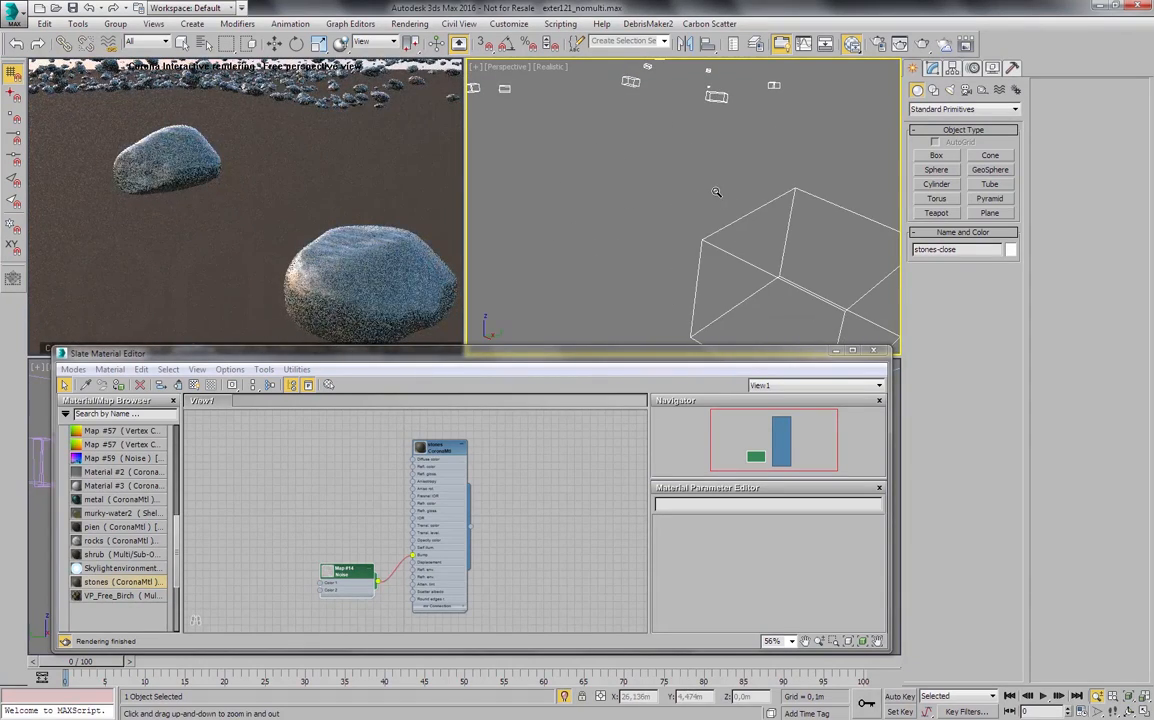
pyautogui.moveTo(716, 193); pyautogui.dragTo(716, 198)
pyautogui.rightClick(717, 199)
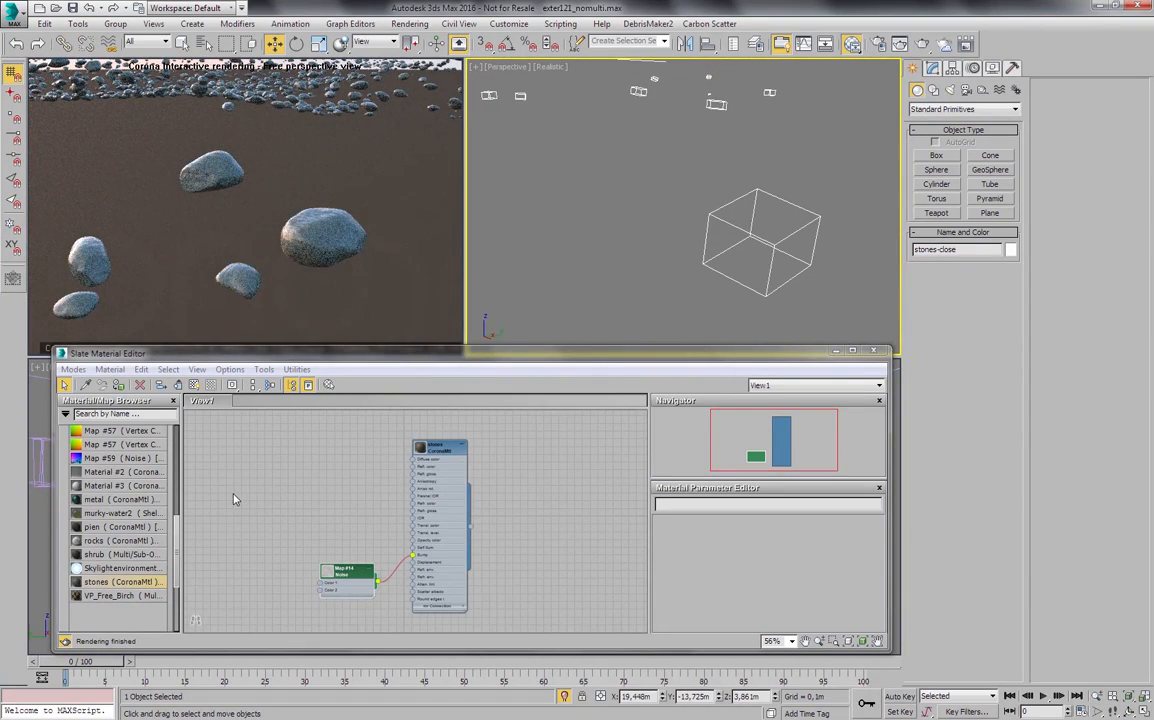
# - Connect a new CoronaMultiMap to the stones material's diffuse color and show the map's parameters
pyautogui.rightClick(238, 456)
pyautogui.moveTo(340, 491)
pyautogui.moveTo(423, 497)
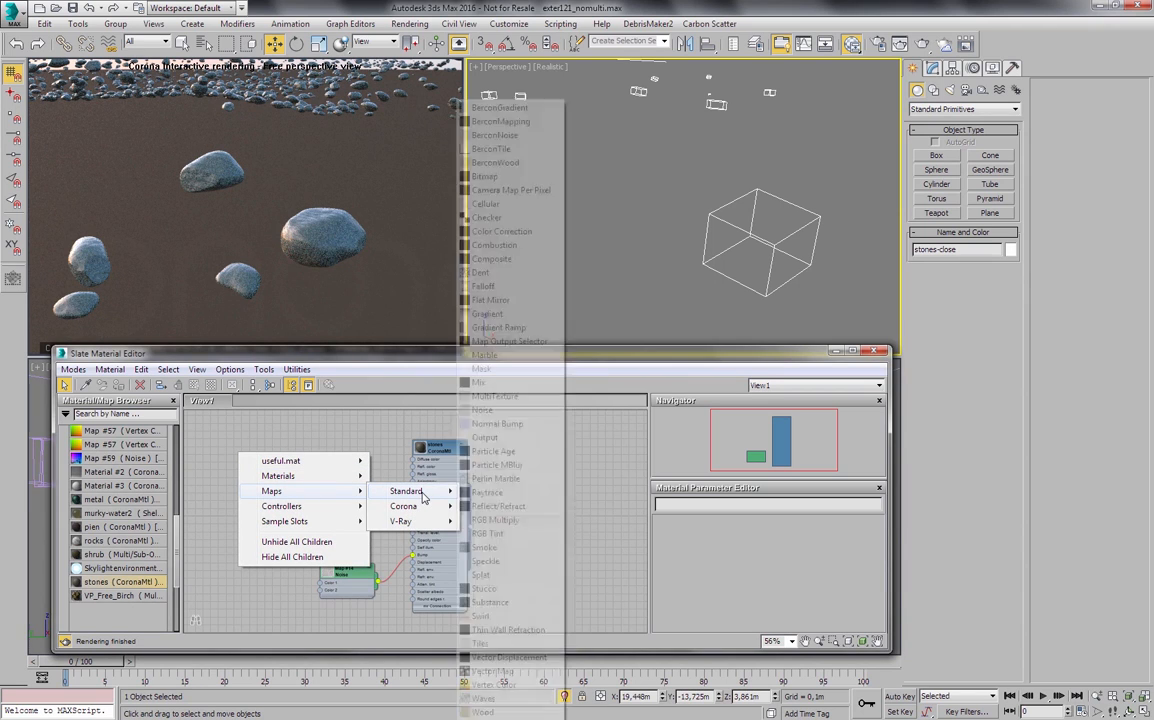
pyautogui.click(487, 541)
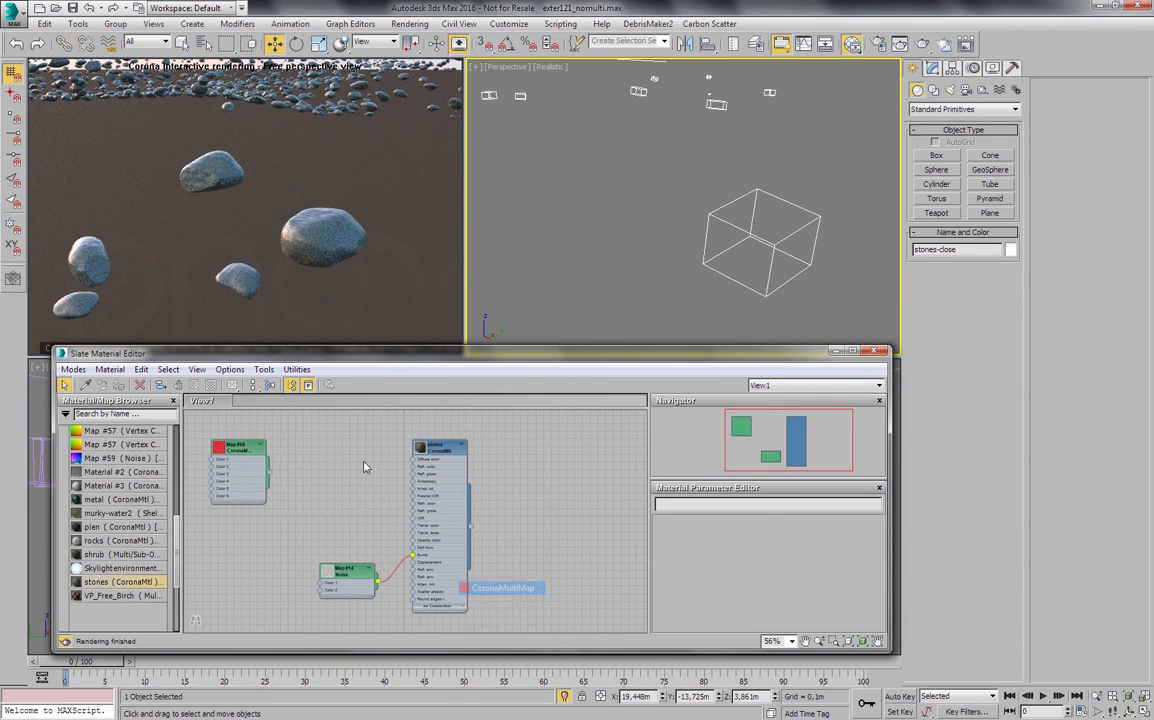
pyautogui.moveTo(240, 466); pyautogui.dragTo(421, 466)
pyautogui.scroll(2, 406, 482)
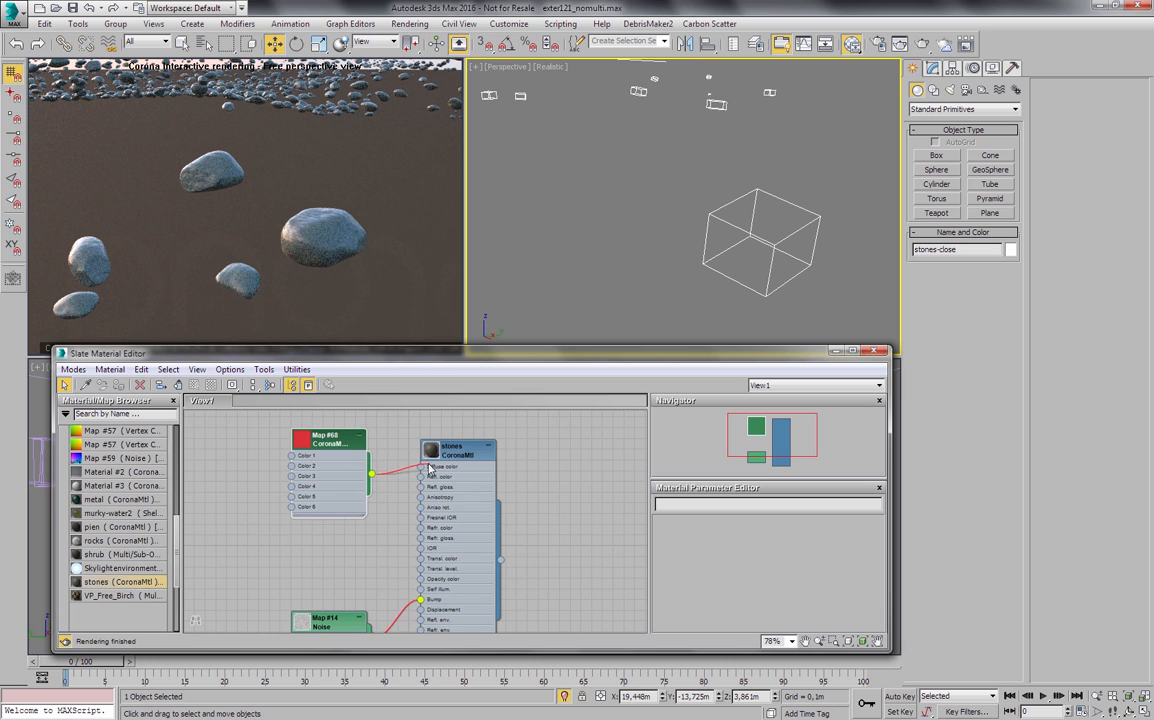
pyautogui.doubleClick(348, 453)
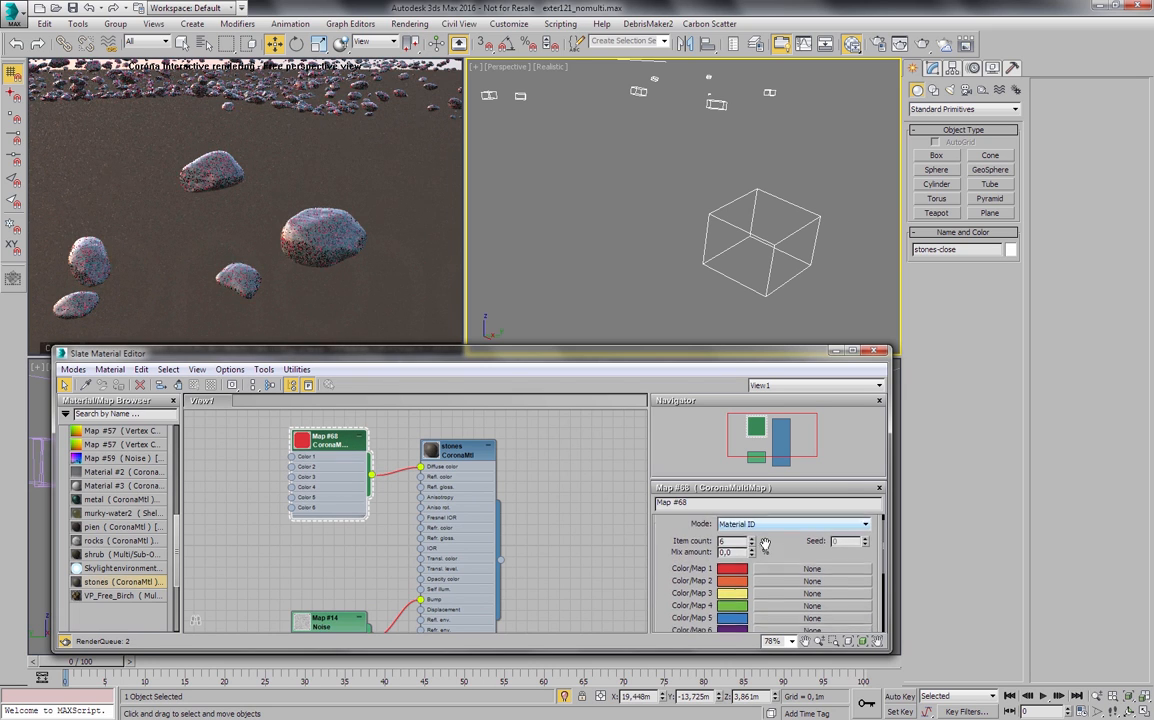
# - Set the item count of the stones CoronaMultiMap to 3
pyautogui.click(738, 537)
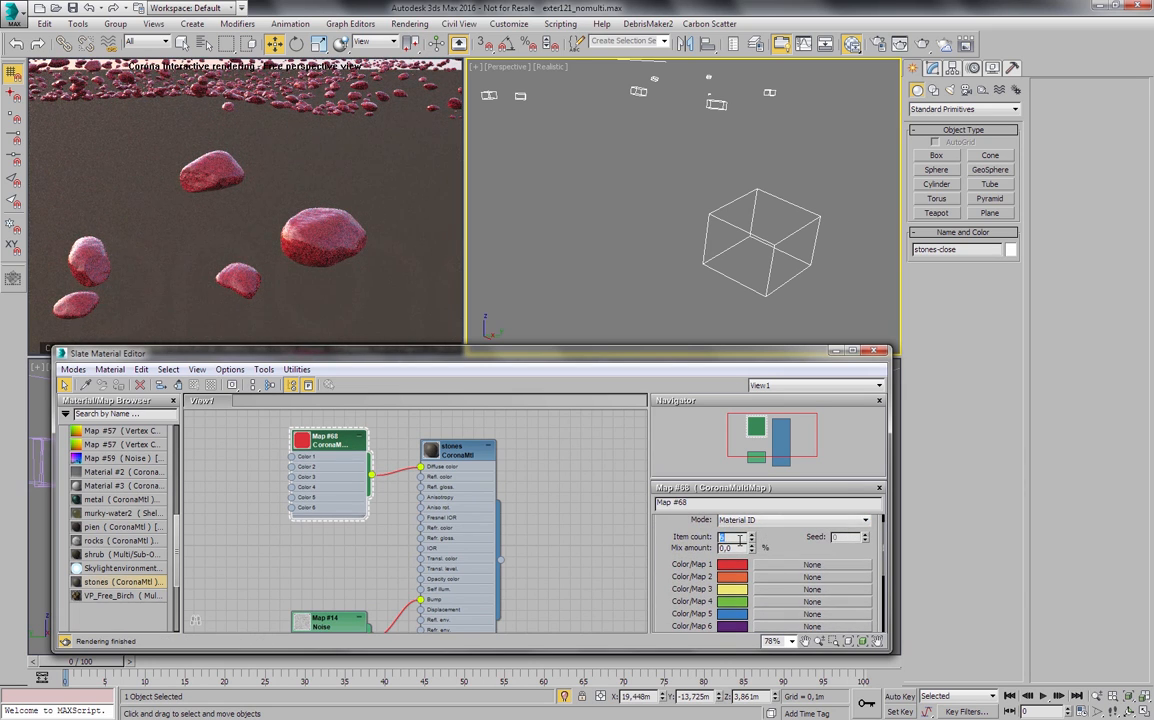
pyautogui.write('2')
pyautogui.press('Return')
pyautogui.click(752, 535)
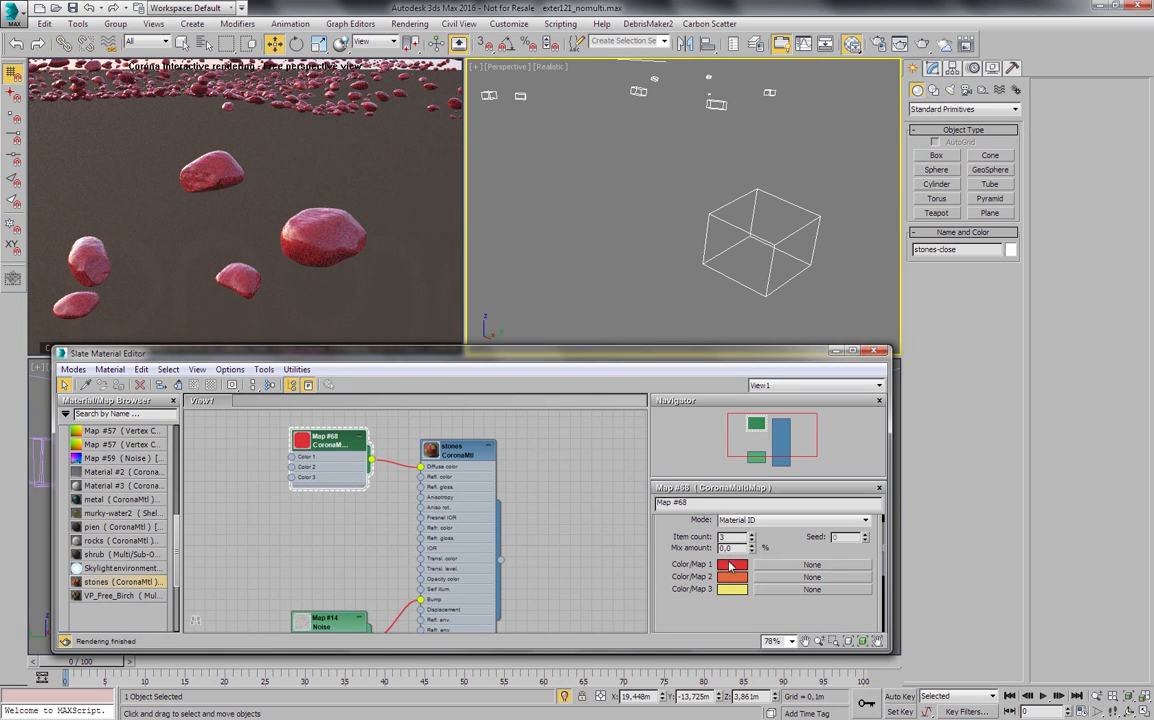
# - Set the map's first color to a dark, slightly yellowish gray with hue 51, saturation 27 and value 51
pyautogui.click(731, 566)
pyautogui.click(570, 256)
pyautogui.moveTo(674, 174); pyautogui.dragTo(675, 188)
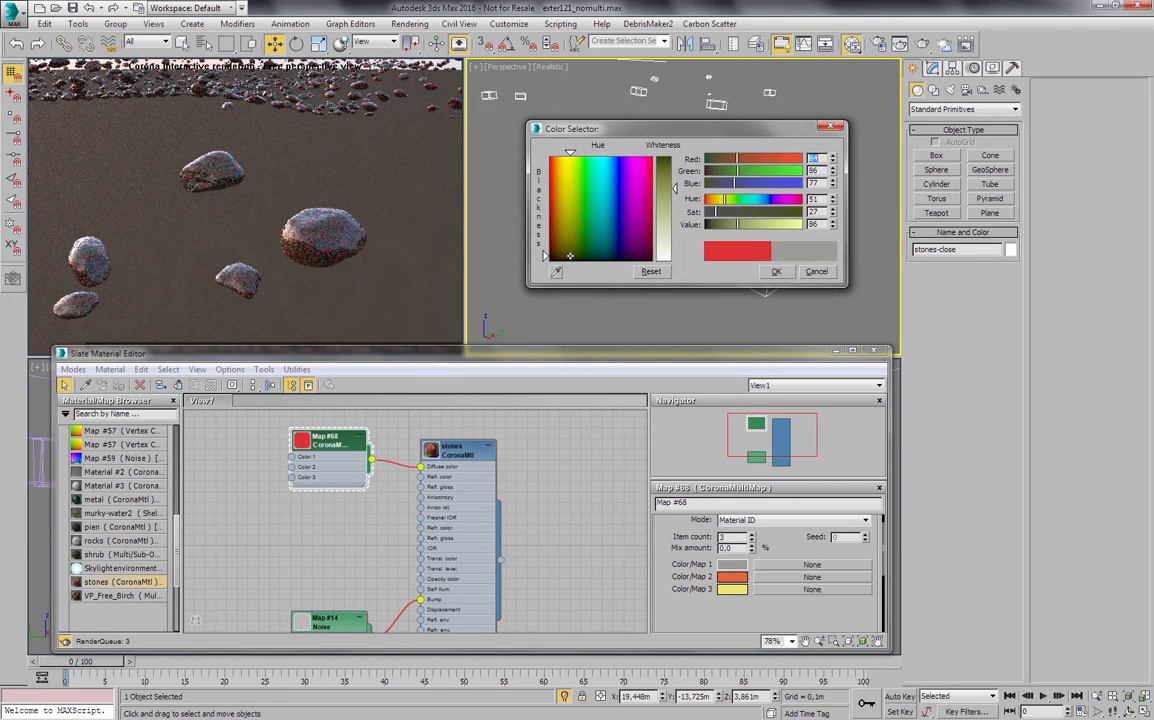
pyautogui.moveTo(738, 225); pyautogui.dragTo(724, 225)
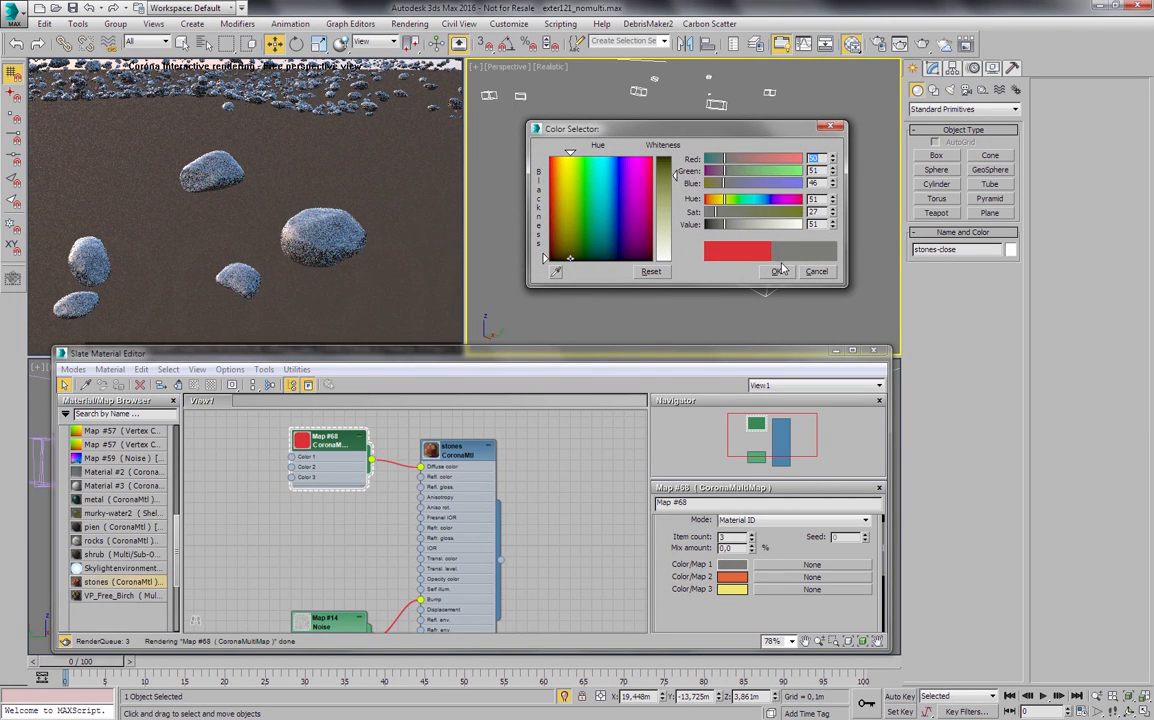
pyautogui.click(777, 271)
# - Change the map's second color to a dark green with value 34 and its third color to a muted brown
pyautogui.click(731, 577)
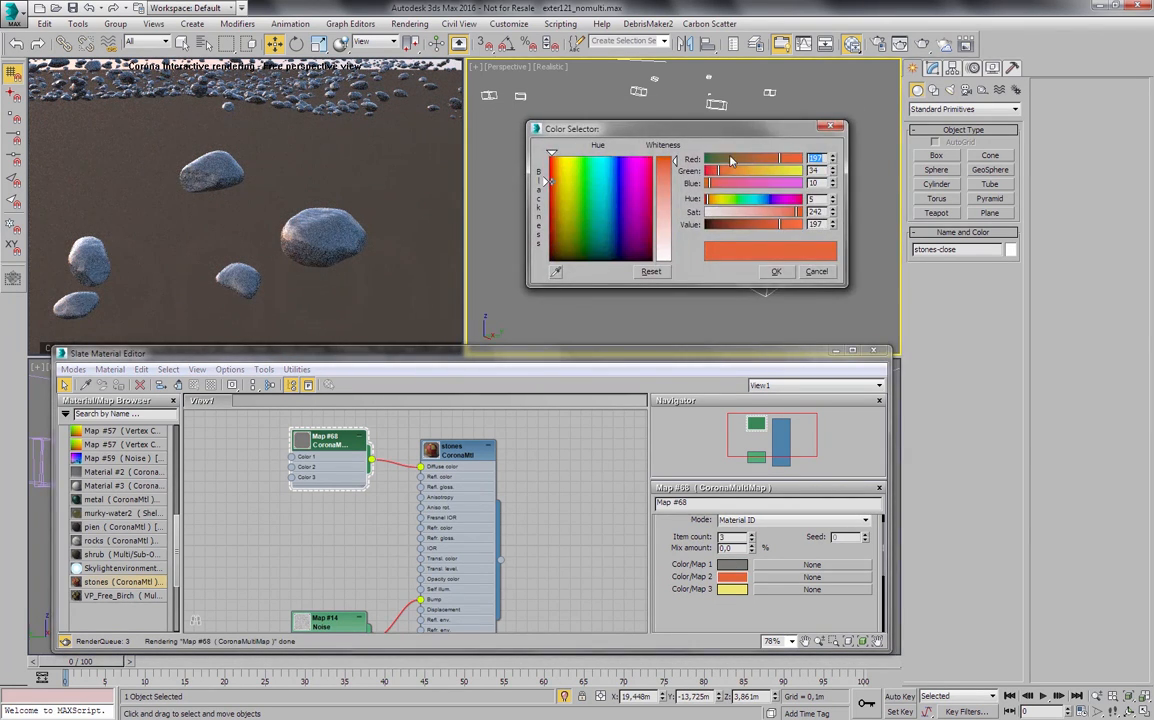
pyautogui.moveTo(731, 161); pyautogui.dragTo(713, 163)
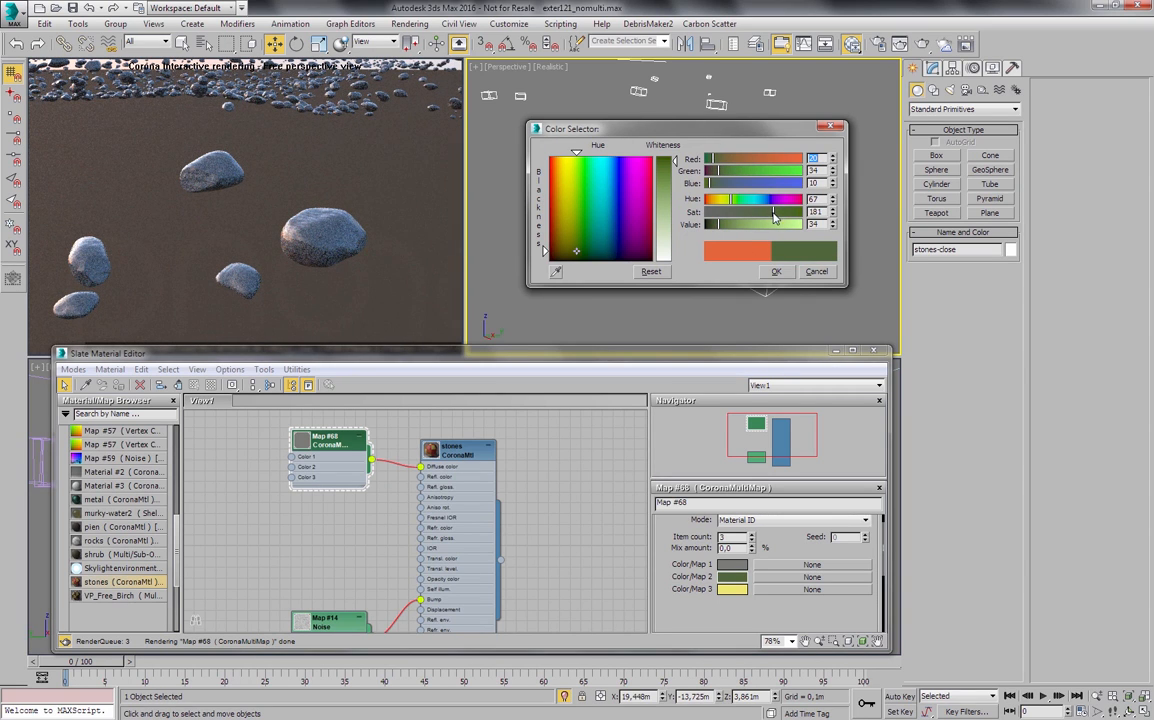
pyautogui.click(772, 271)
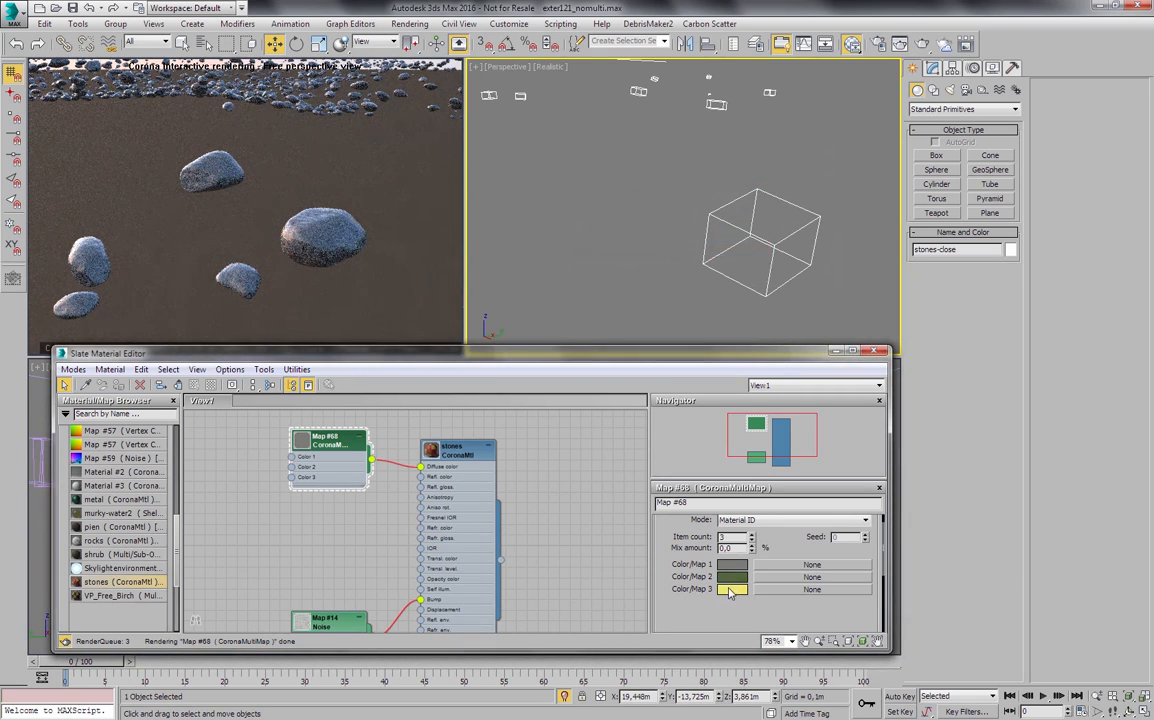
pyautogui.click(731, 589)
pyautogui.moveTo(569, 180); pyautogui.dragTo(553, 231)
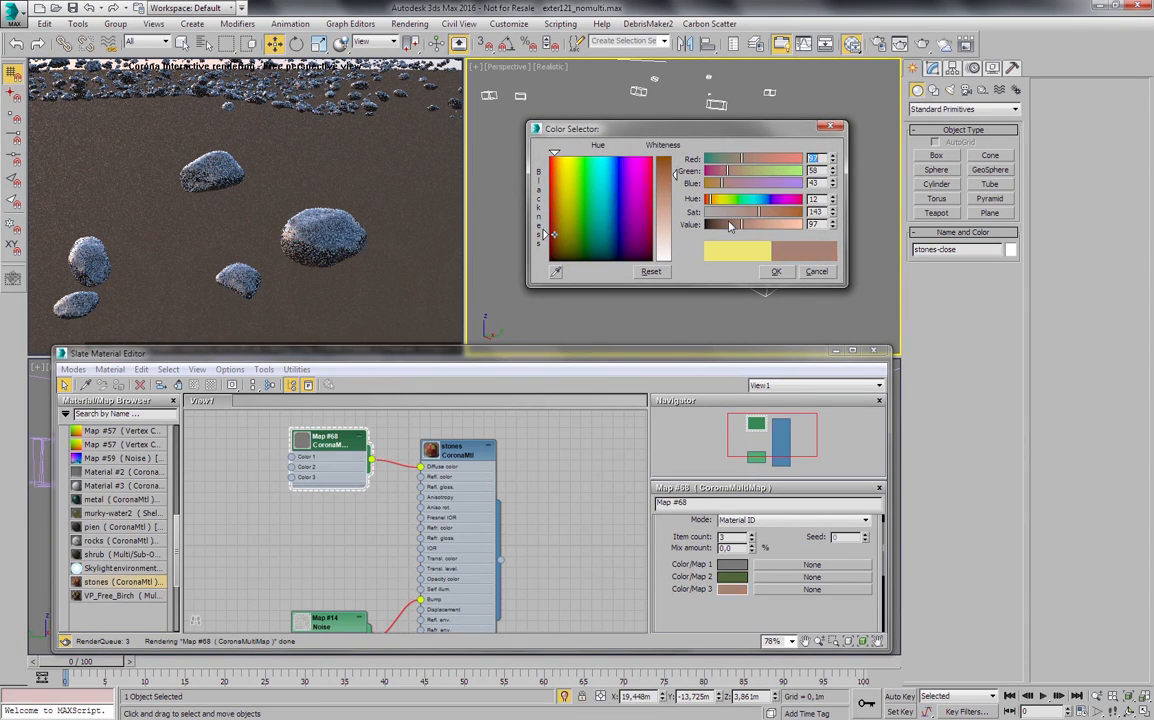
pyautogui.click(776, 271)
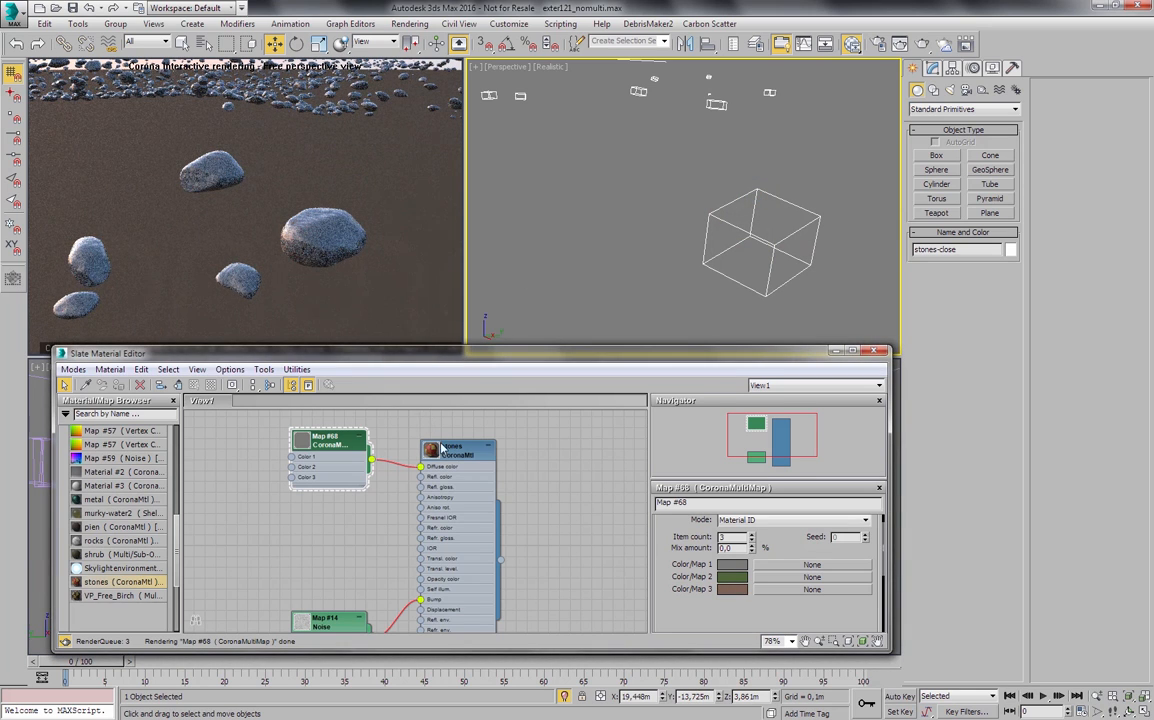
# - Raise the stones material's diffuse level to 1.0
pyautogui.doubleClick(441, 447)
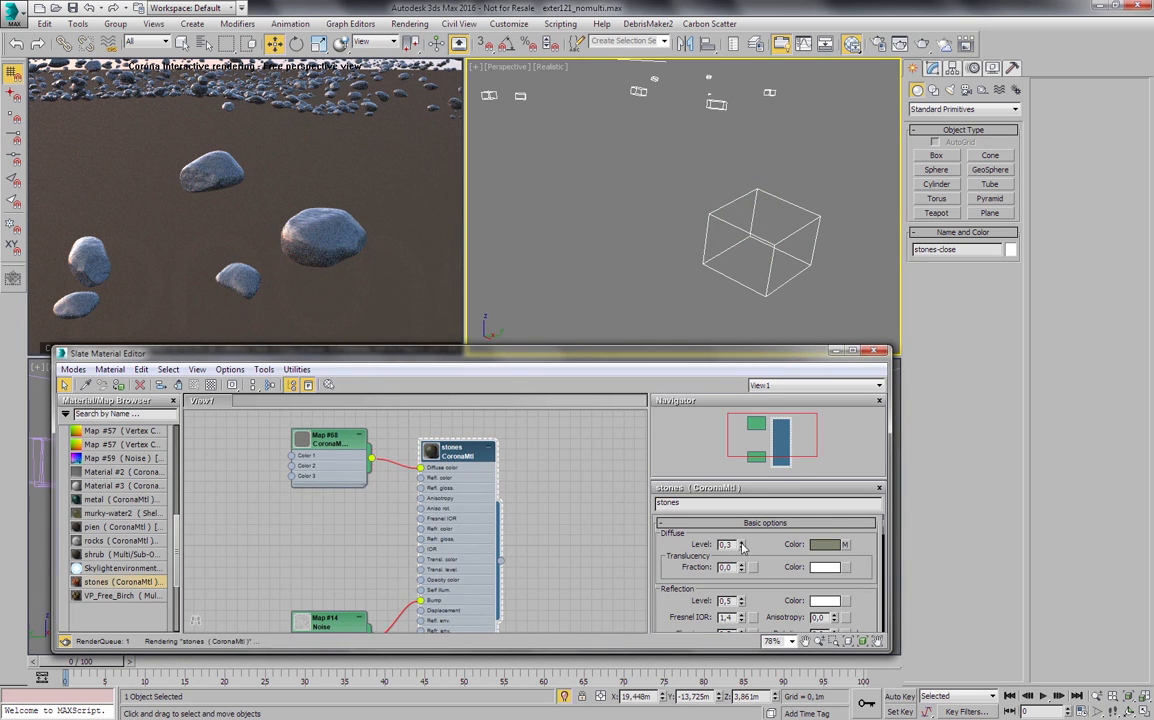
pyautogui.moveTo(742, 546); pyautogui.dragTo(742, 538)
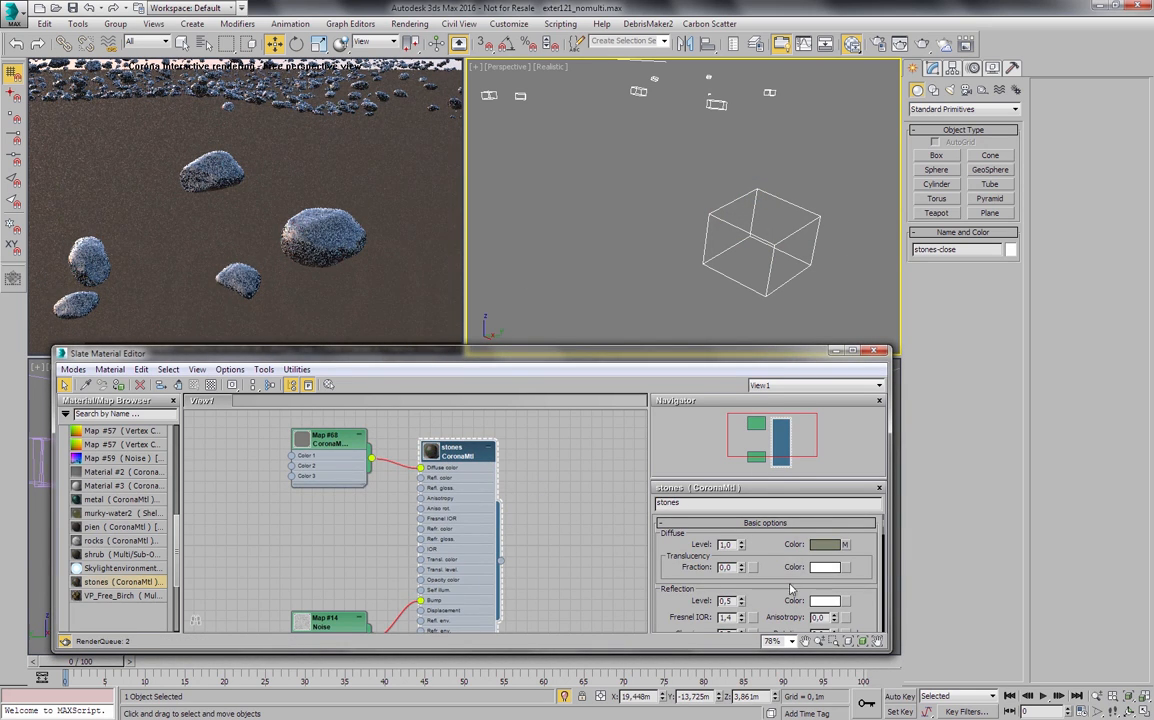
pyautogui.scroll(-2, 783, 576)
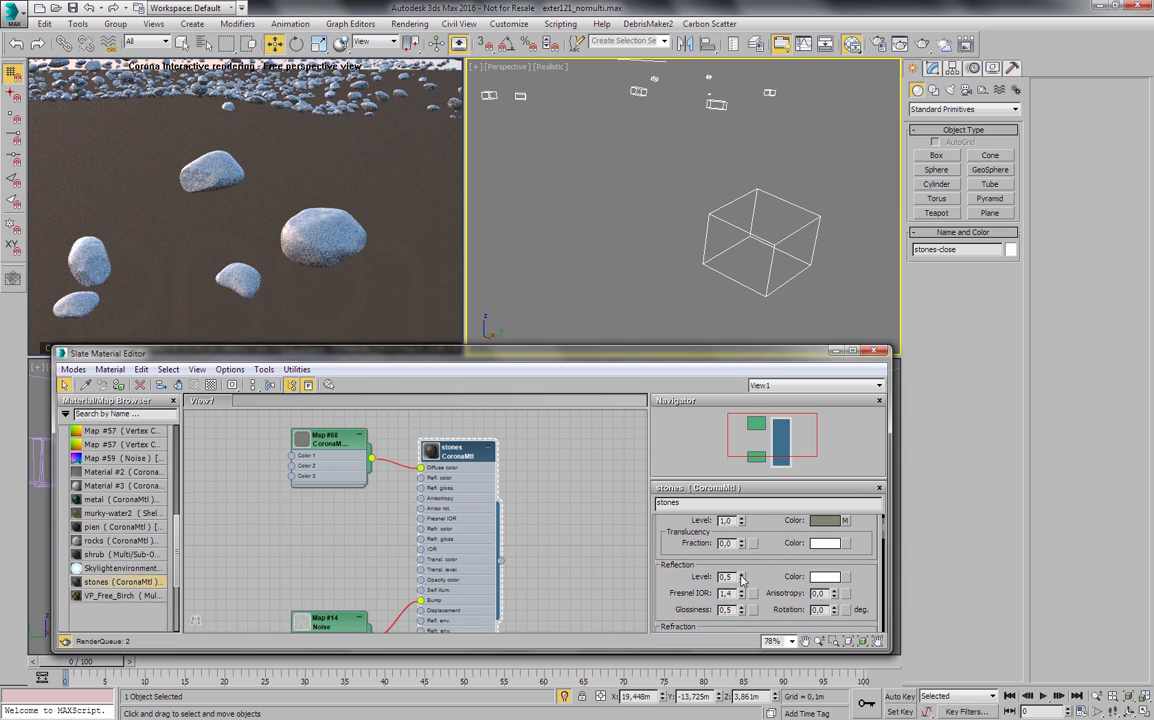
# - Switch the stones CoronaMultiMap's mode to Instance
pyautogui.doubleClick(325, 437)
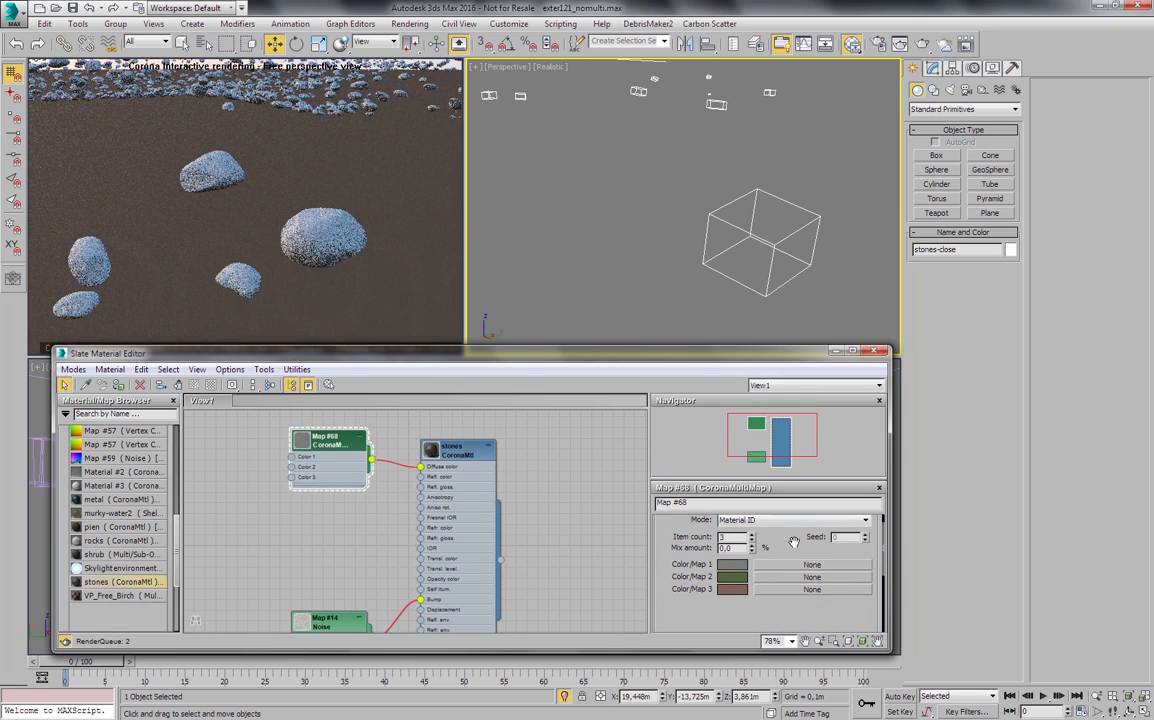
pyautogui.scroll(1, 793, 542)
pyautogui.click(754, 531)
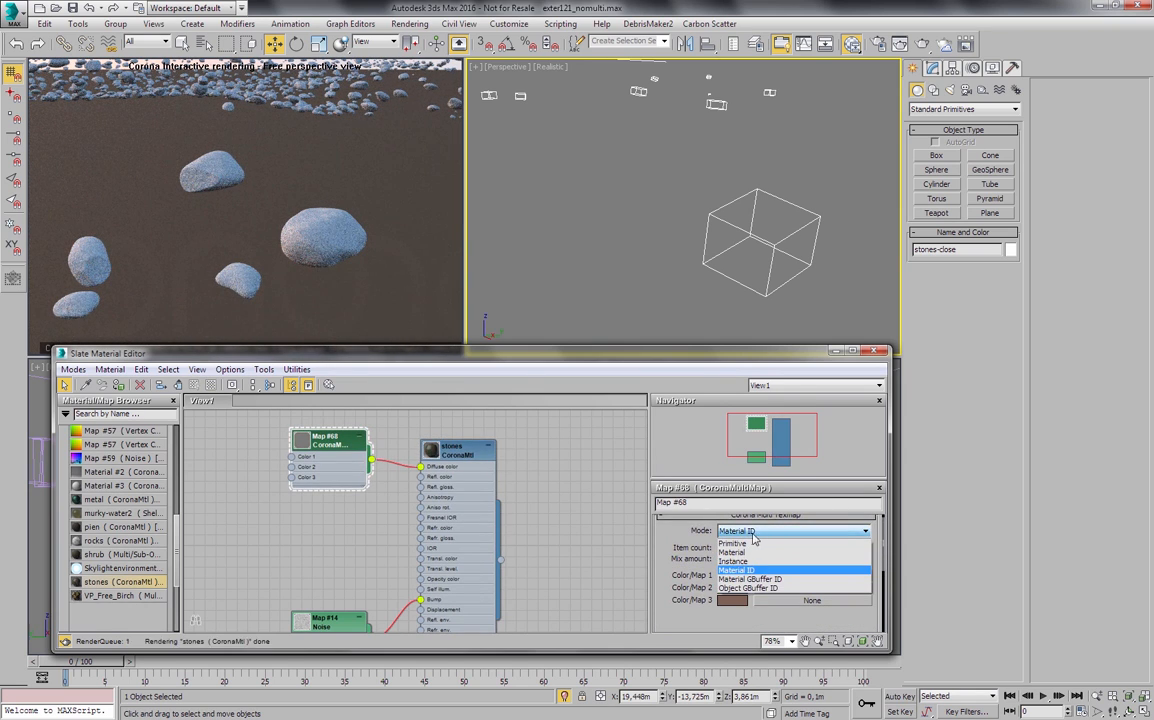
pyautogui.click(733, 561)
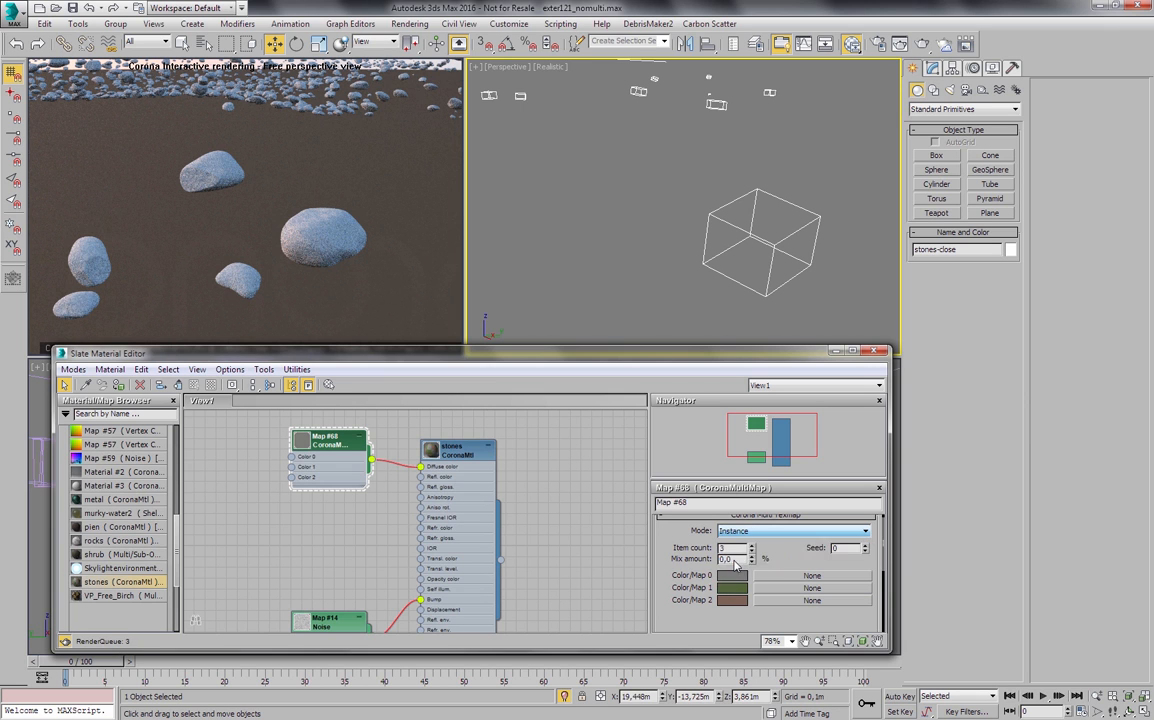
# - Set the stones material's diffuse level to 0.5 and its reflection level to 0.0 while viewing a wider area of stones
pyautogui.moveTo(674, 199); pyautogui.dragTo(675, 208, button='middle')
pyautogui.click(446, 448)
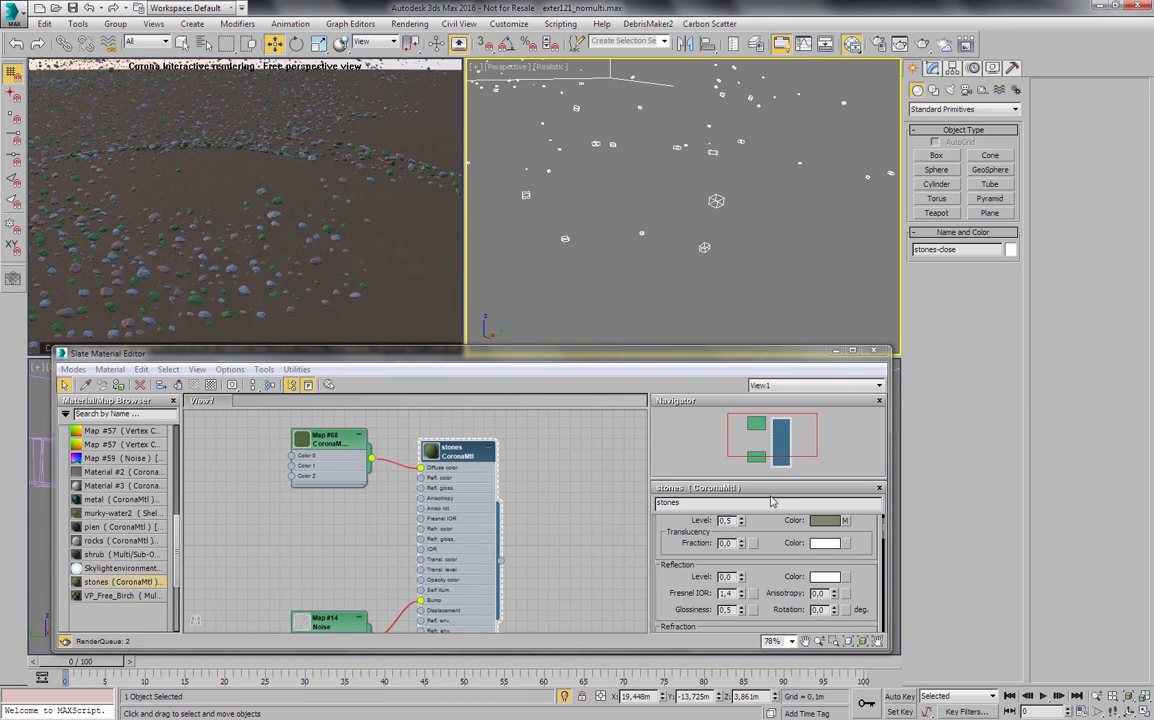
# - Darken the CoronaMultiMap's green color to a saturation of 163 and a value of 22
pyautogui.doubleClick(335, 449)
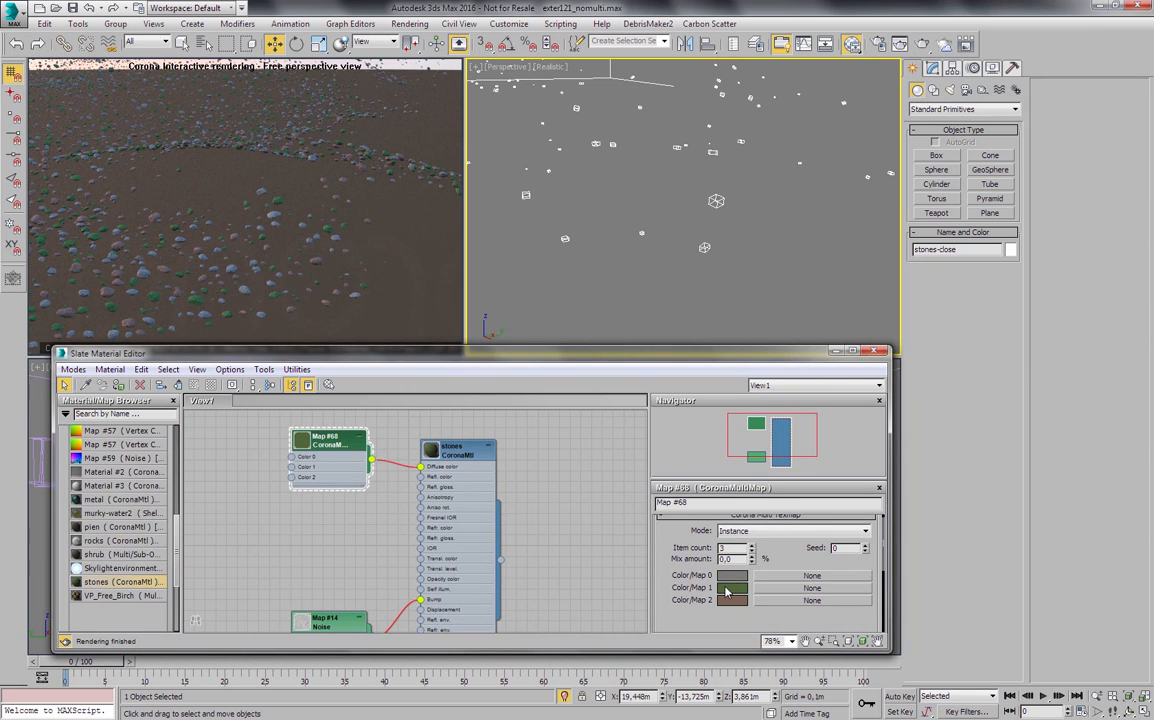
pyautogui.click(730, 588)
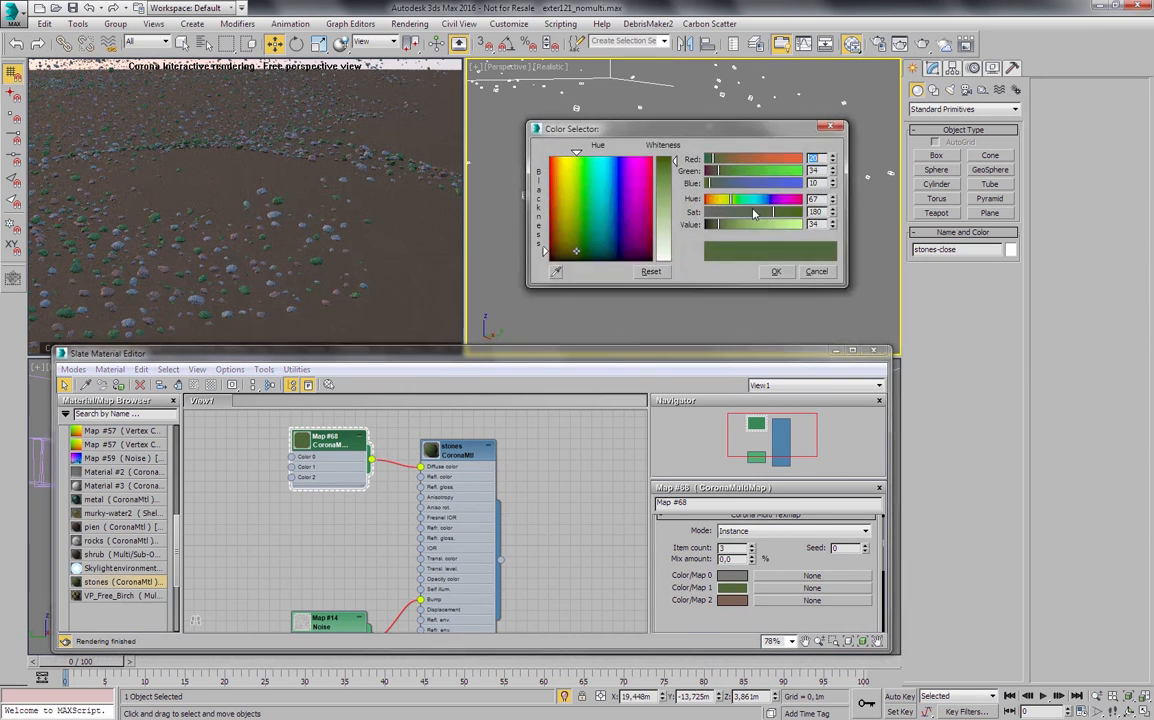
pyautogui.moveTo(774, 212); pyautogui.dragTo(712, 226)
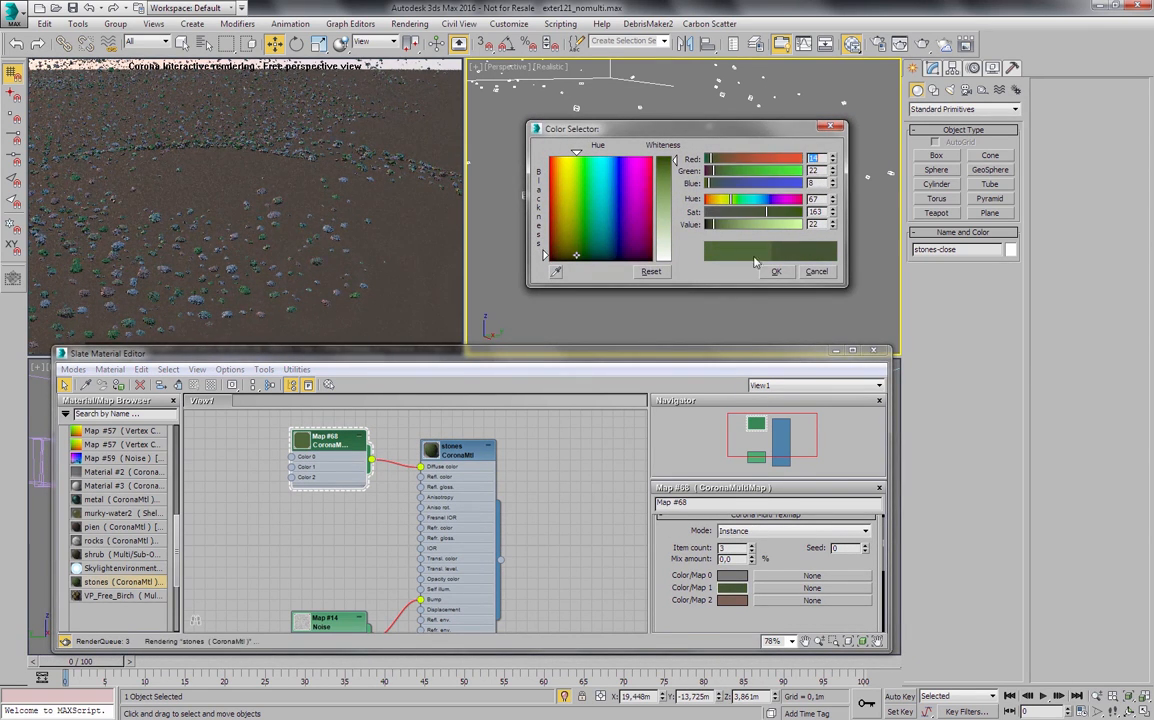
pyautogui.click(770, 273)
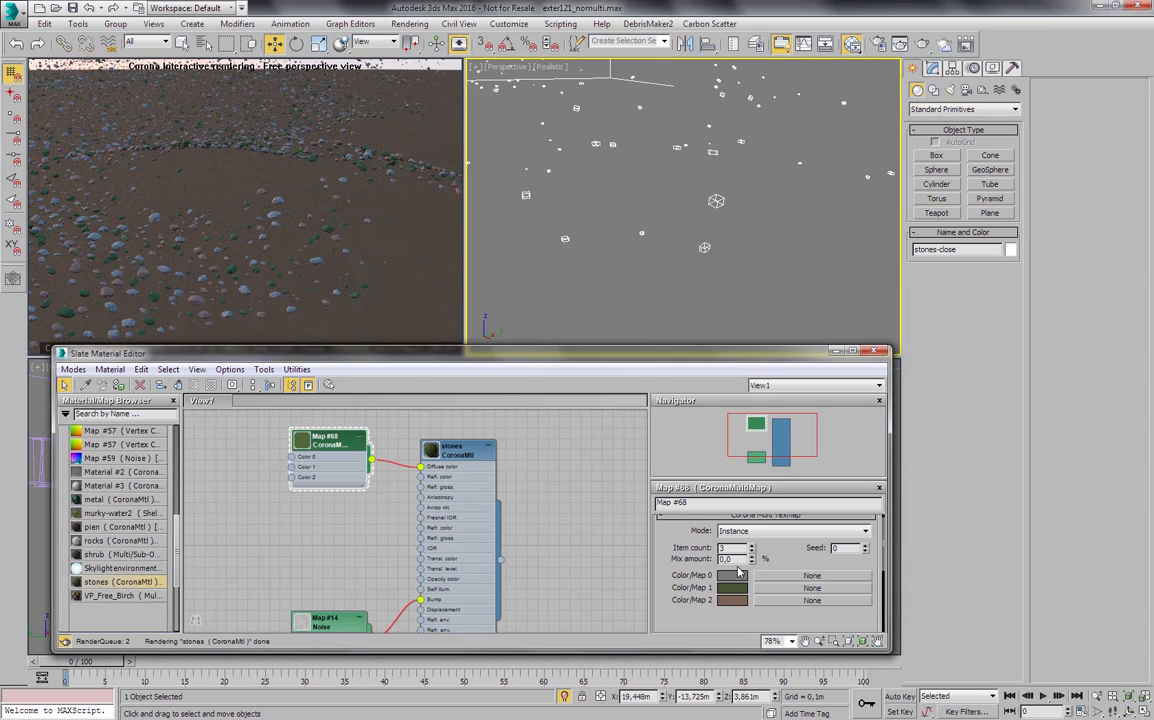
# - Darken the map's brown color slightly and lower its gray color to a saturation of 25 and a value of 36
pyautogui.click(730, 600)
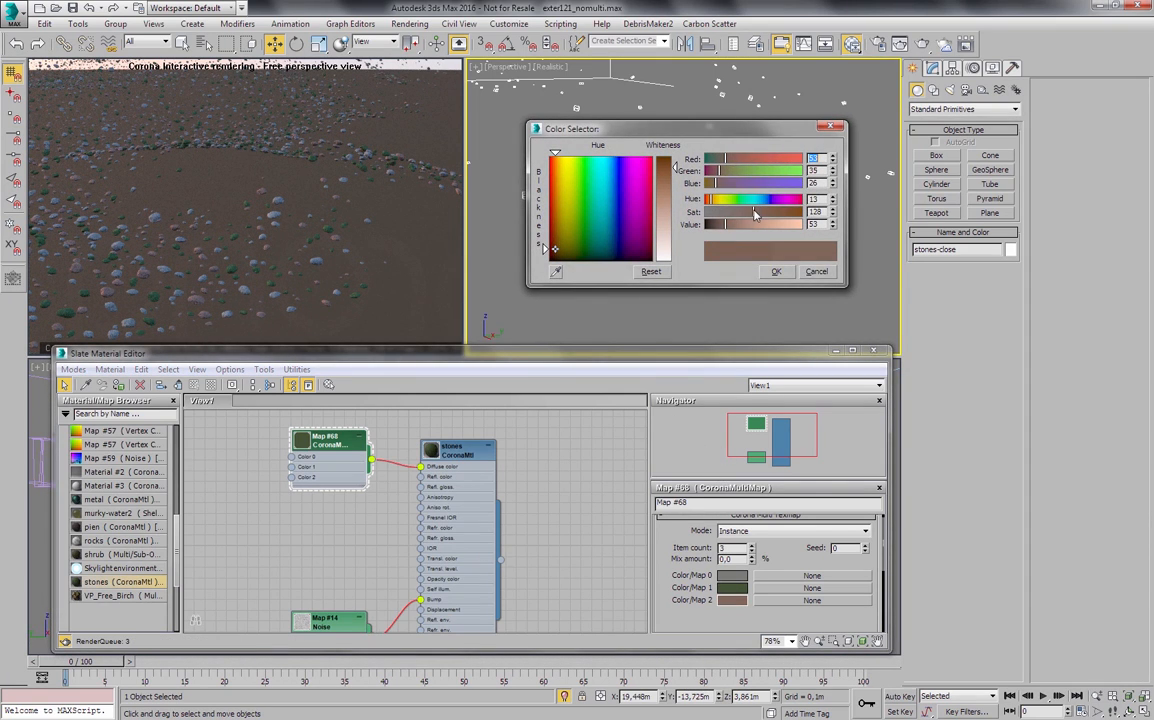
pyautogui.click(776, 273)
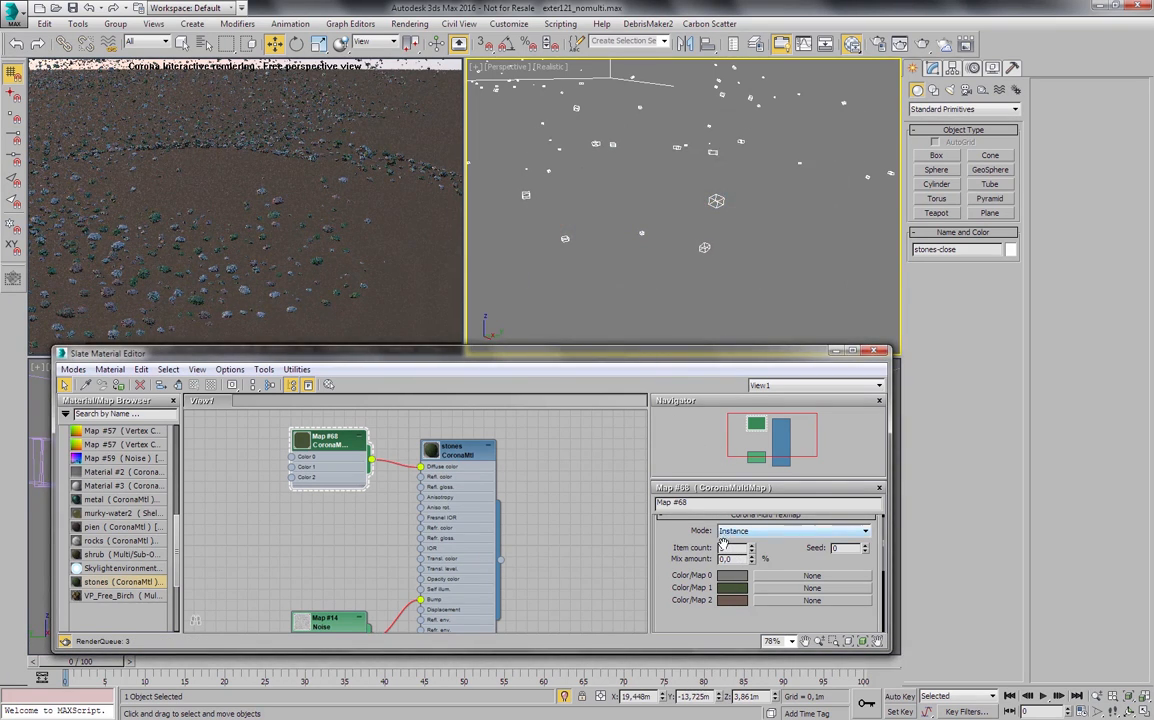
pyautogui.click(729, 578)
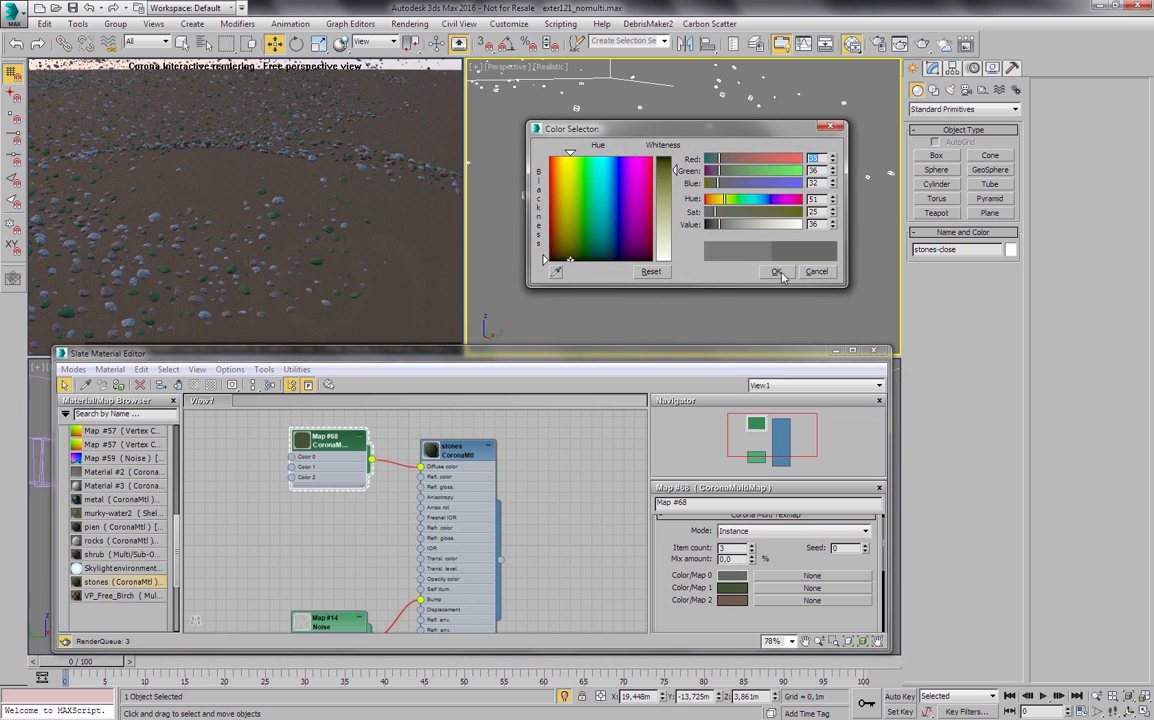
pyautogui.press('Escape')
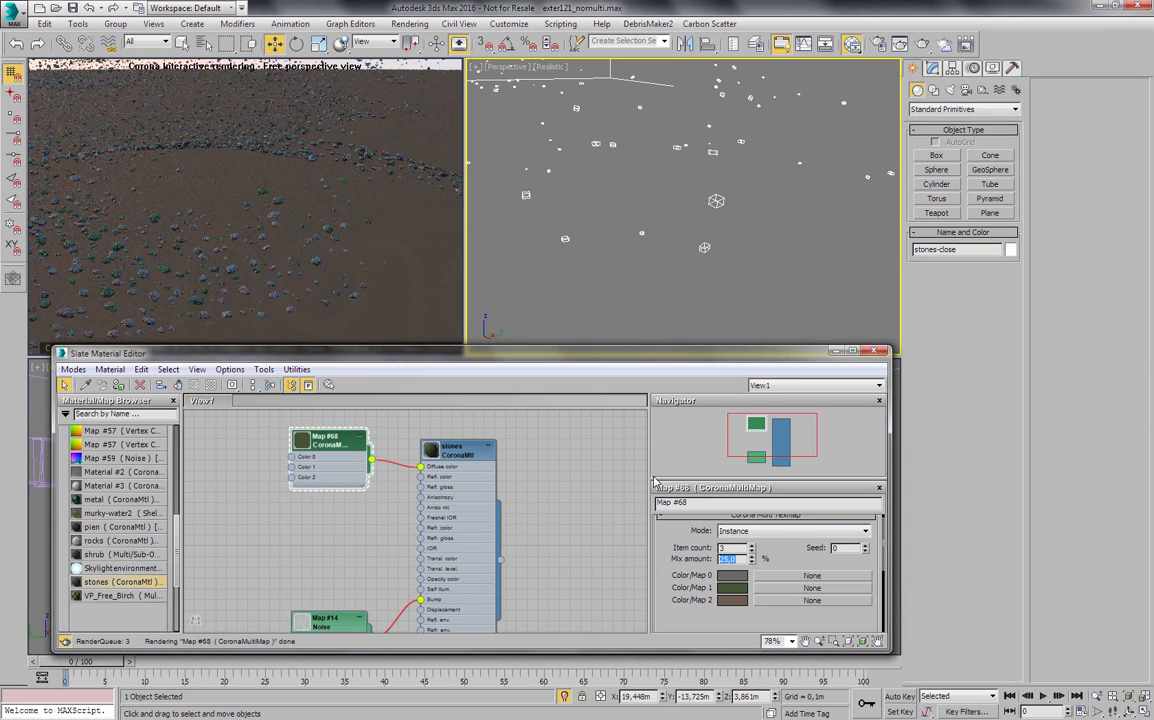
# - Set the map's mix amount to 50% and increase its item count to 4
pyautogui.doubleClick(733, 562)
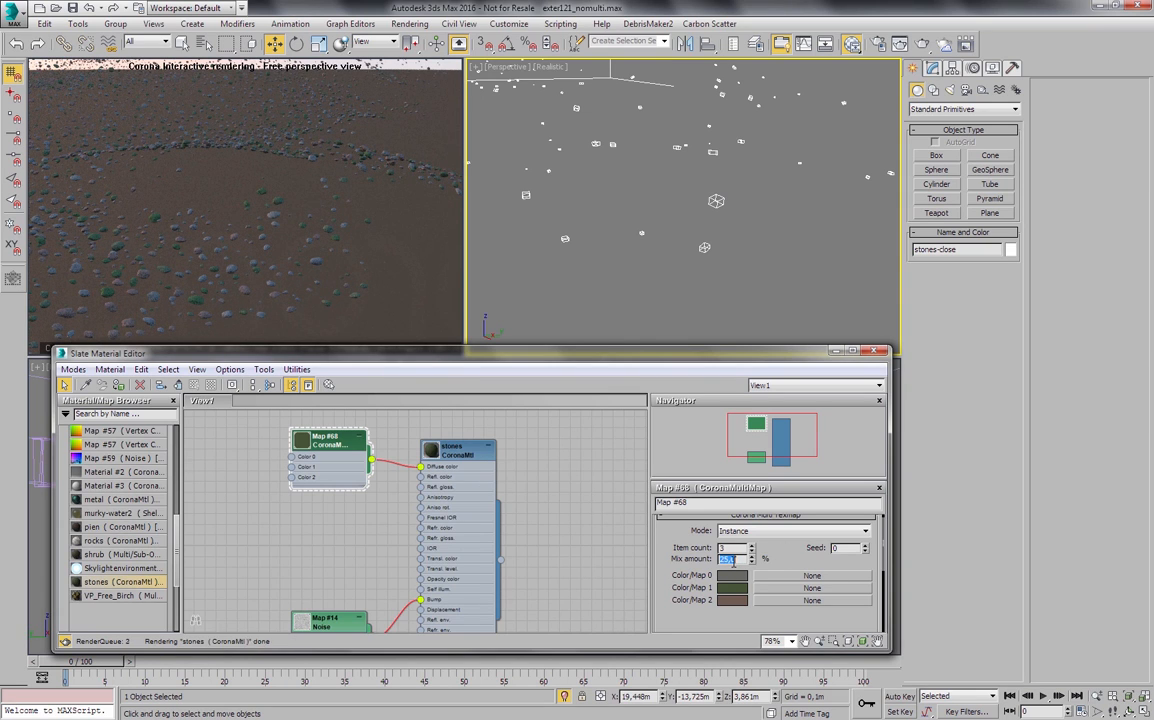
pyautogui.write('5')
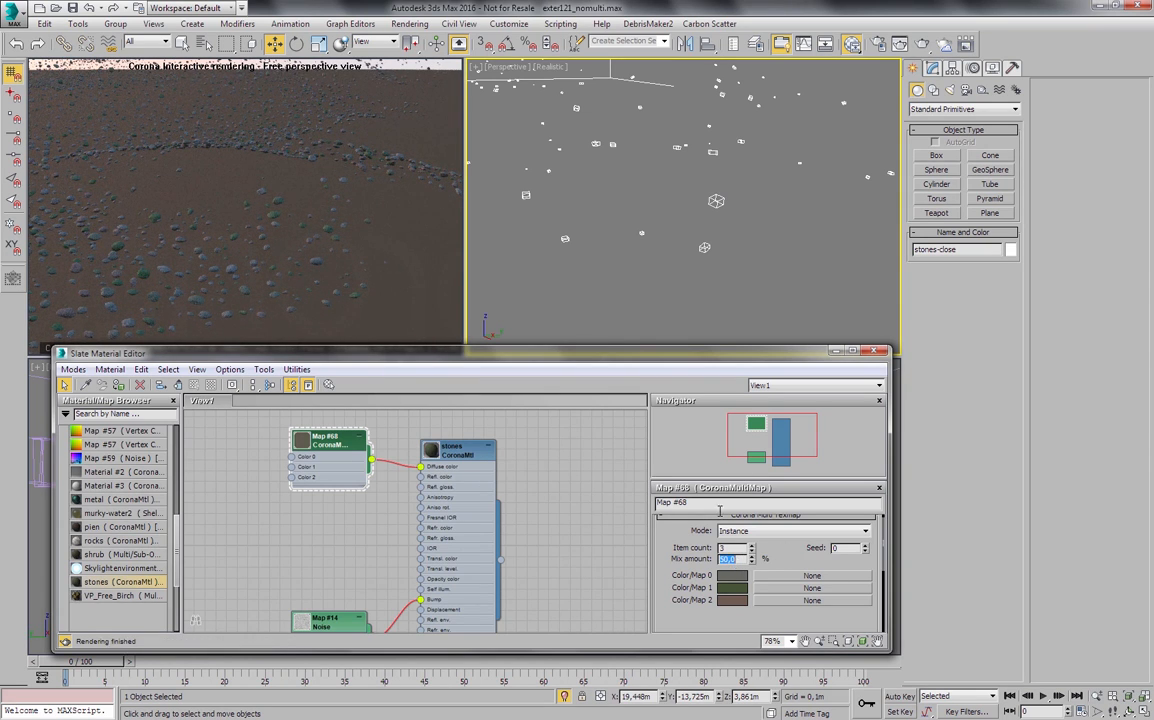
pyautogui.moveTo(681, 531); pyautogui.dragTo(686, 557)
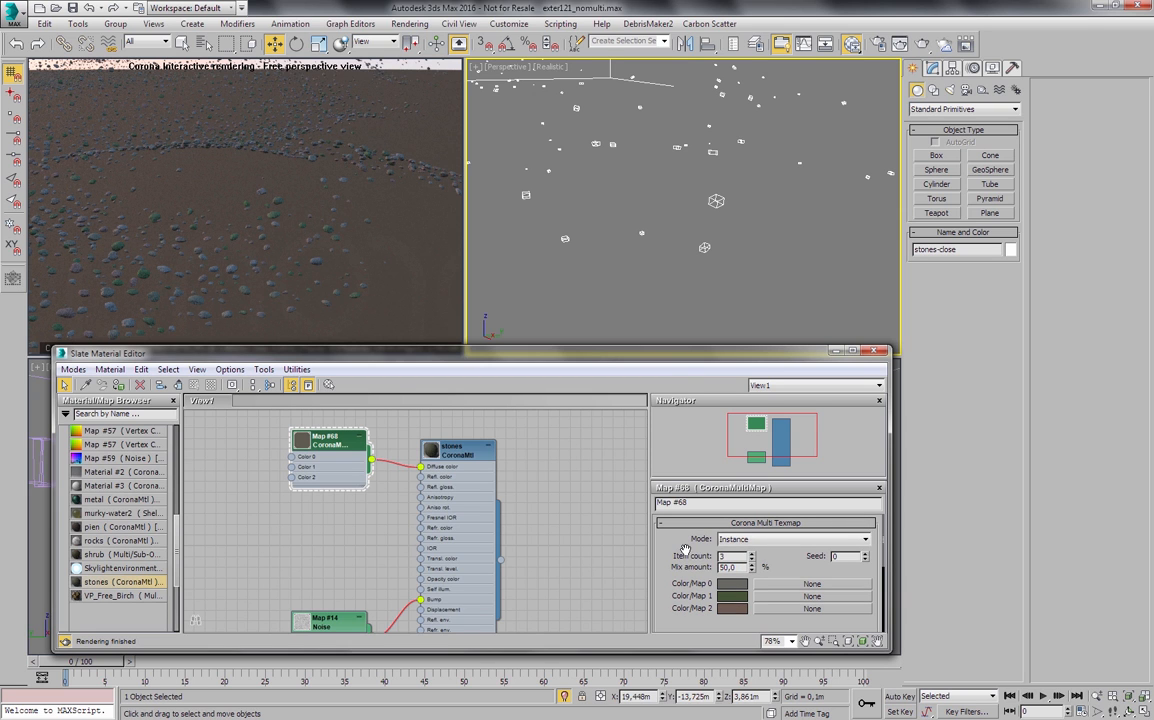
pyautogui.click(752, 553)
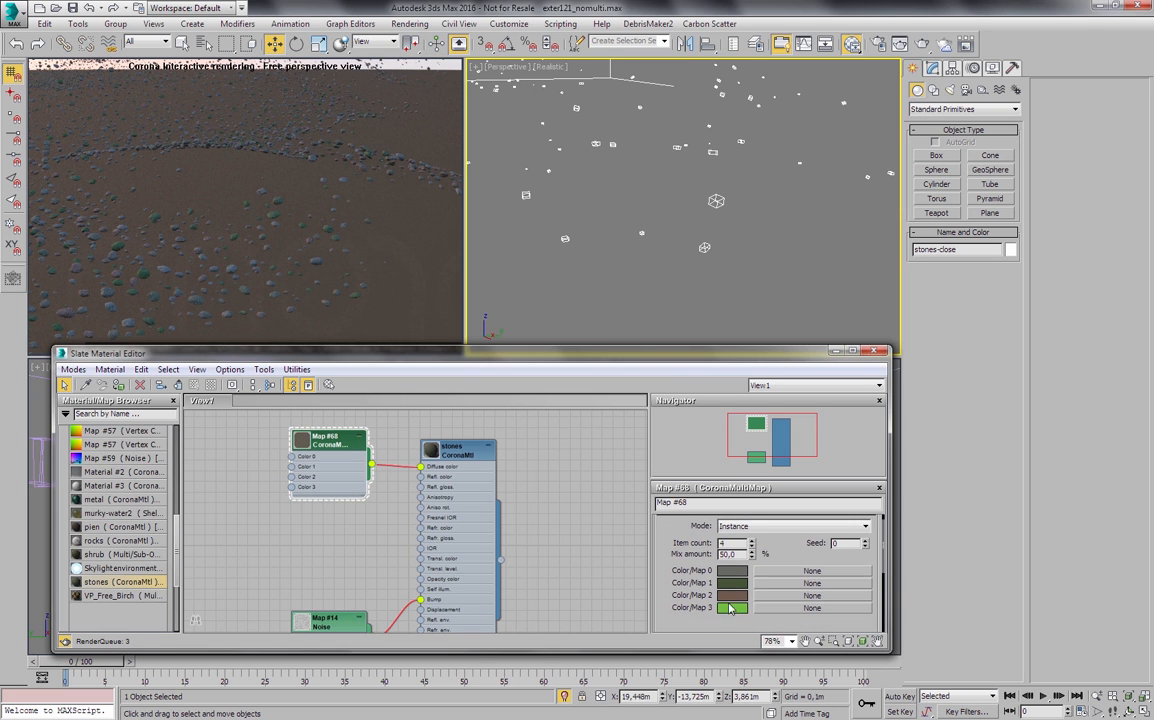
# - Change the map's new fourth color from bright green to a dark reddish orange
pyautogui.click(732, 607)
pyautogui.moveTo(587, 200); pyautogui.dragTo(556, 212)
pyautogui.moveTo(675, 162)
pyautogui.mouseDown()
pyautogui.moveTo(727, 165)
pyautogui.moveTo(727, 152)
pyautogui.moveTo(718, 172)
pyautogui.mouseUp()
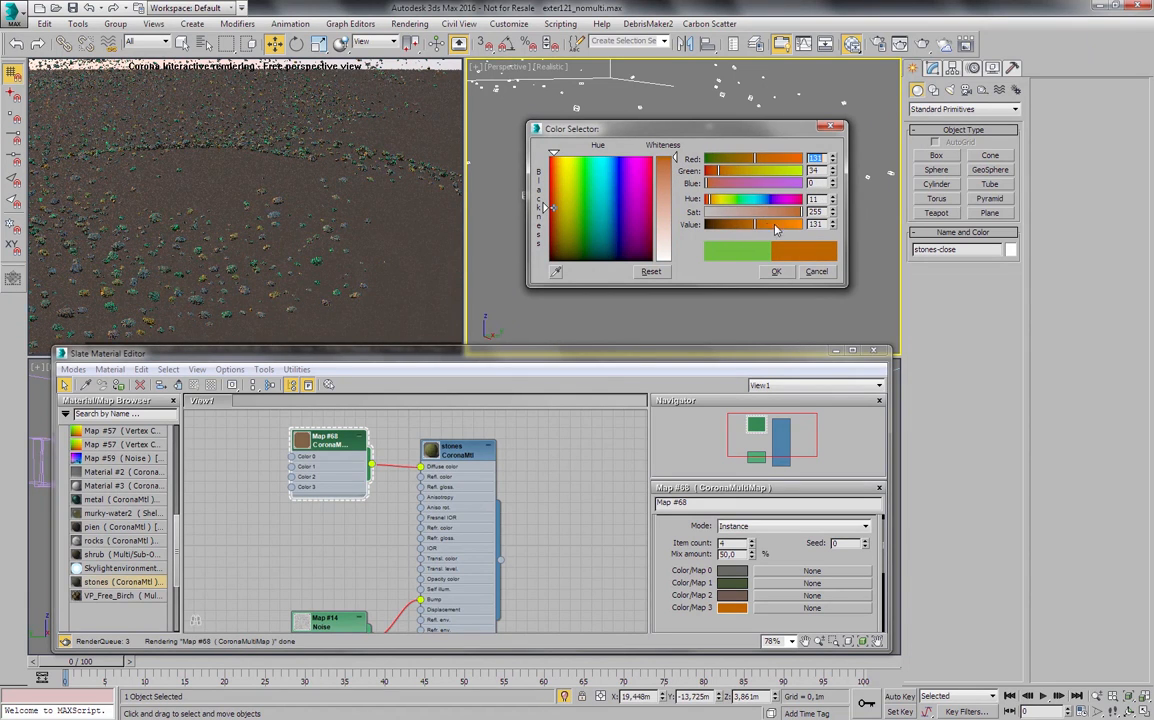
pyautogui.moveTo(752, 224); pyautogui.dragTo(739, 224)
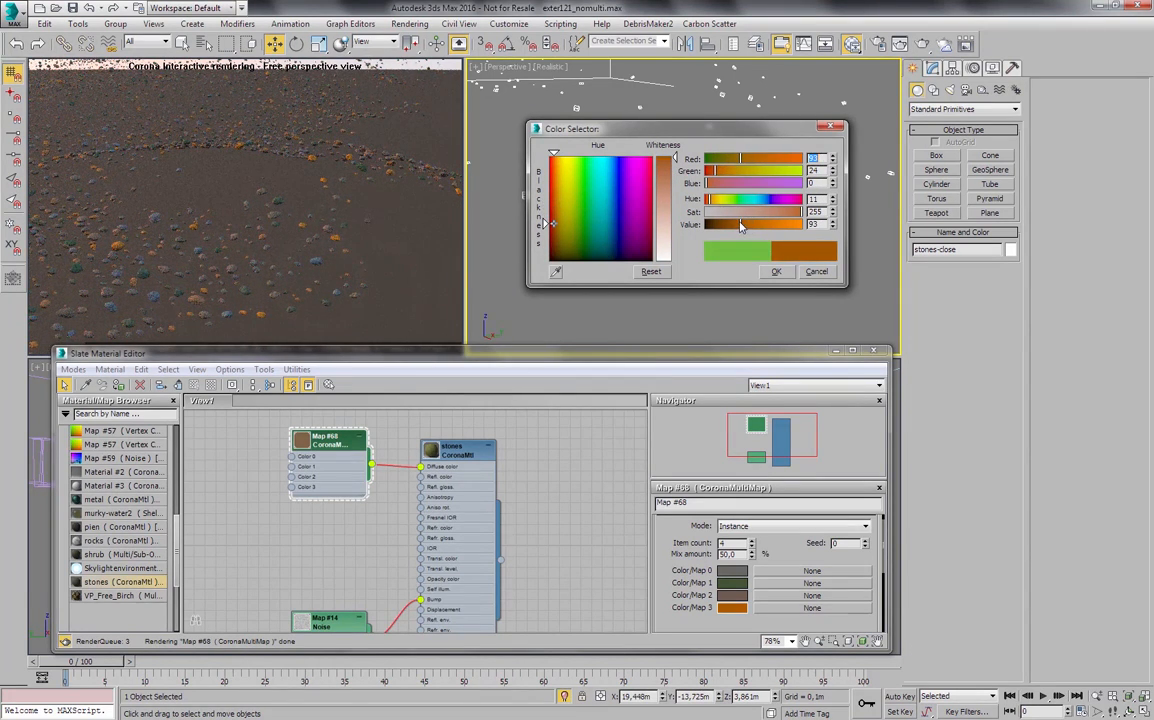
pyautogui.moveTo(713, 174); pyautogui.dragTo(710, 174)
pyautogui.click(774, 271)
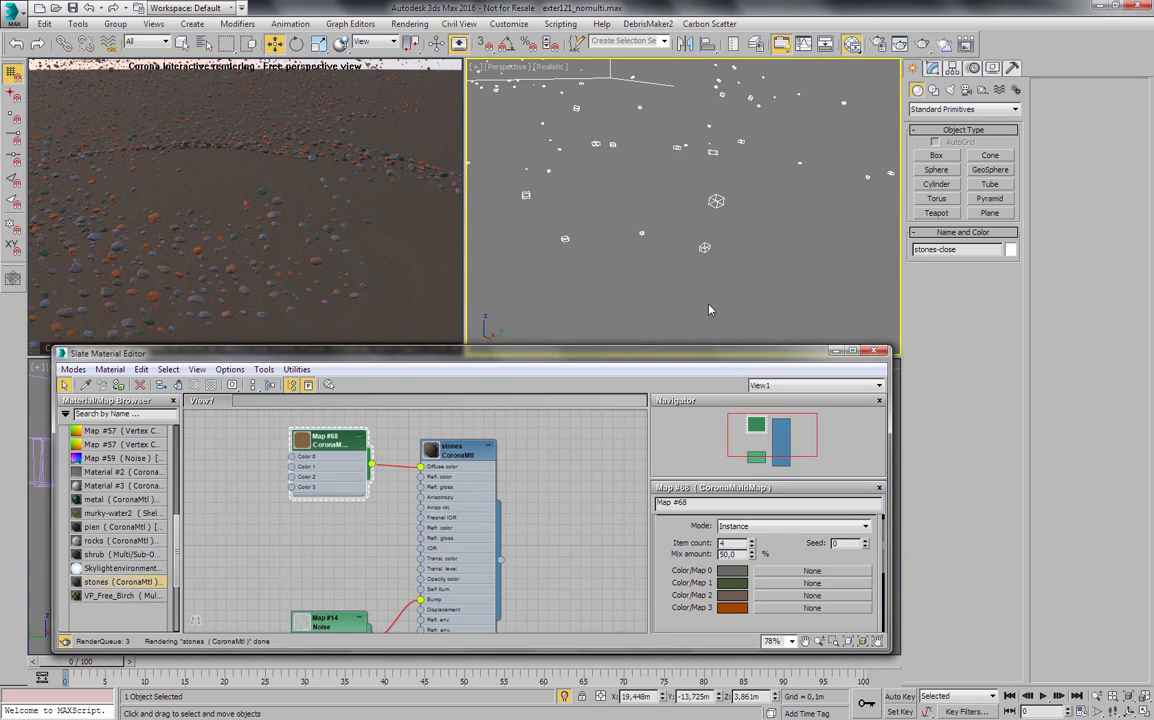
# - Set the mix amount of the stones CoronaMultiMap to 60%
pyautogui.doubleClick(736, 556)
pyautogui.click(683, 549)
# - Examine the stones' color variation up close in the interactive render
pyautogui.moveTo(581, 193); pyautogui.dragTo(619, 189, button='middle')
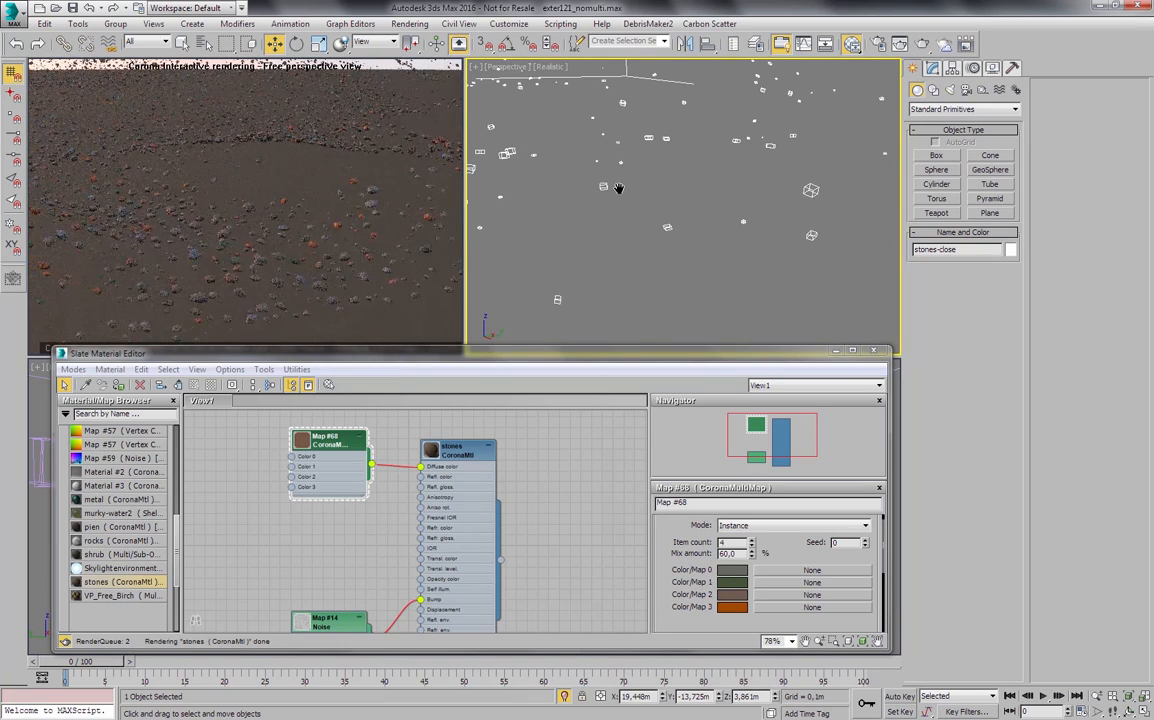
pyautogui.doubleClick(461, 455)
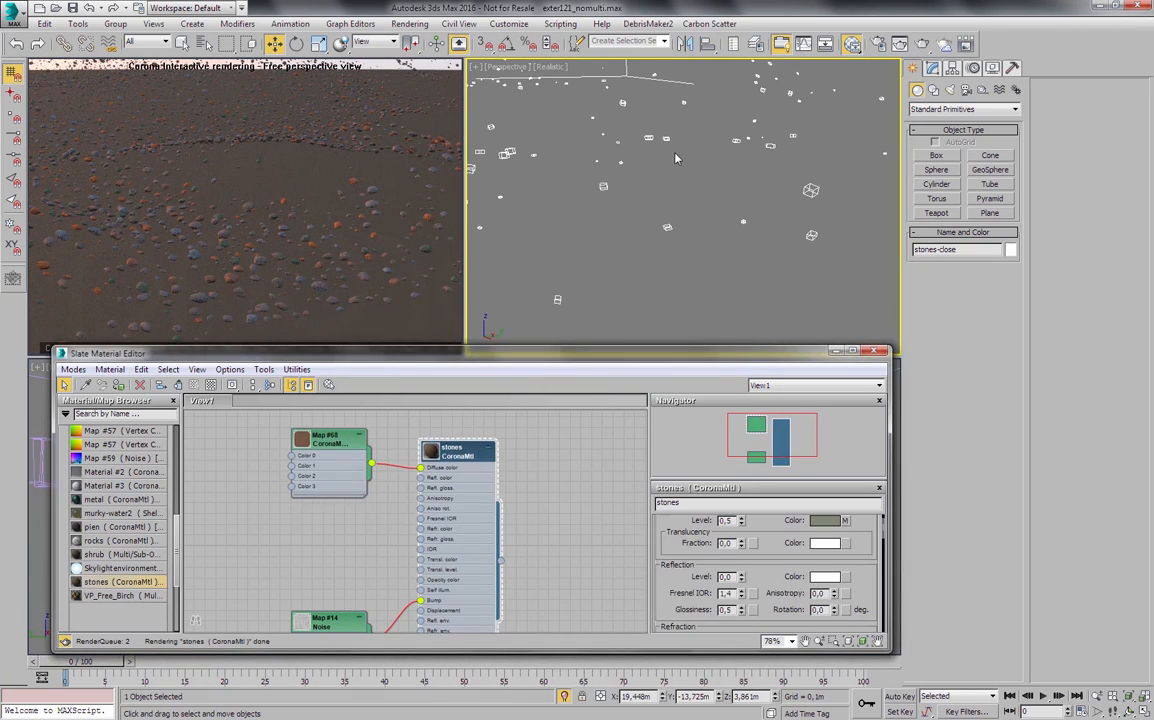
pyautogui.click(1099, 695)
pyautogui.moveTo(872, 262); pyautogui.dragTo(889, 209)
pyautogui.moveTo(889, 209); pyautogui.dragTo(804, 212, button='middle')
pyautogui.scroll(5, 804, 212)
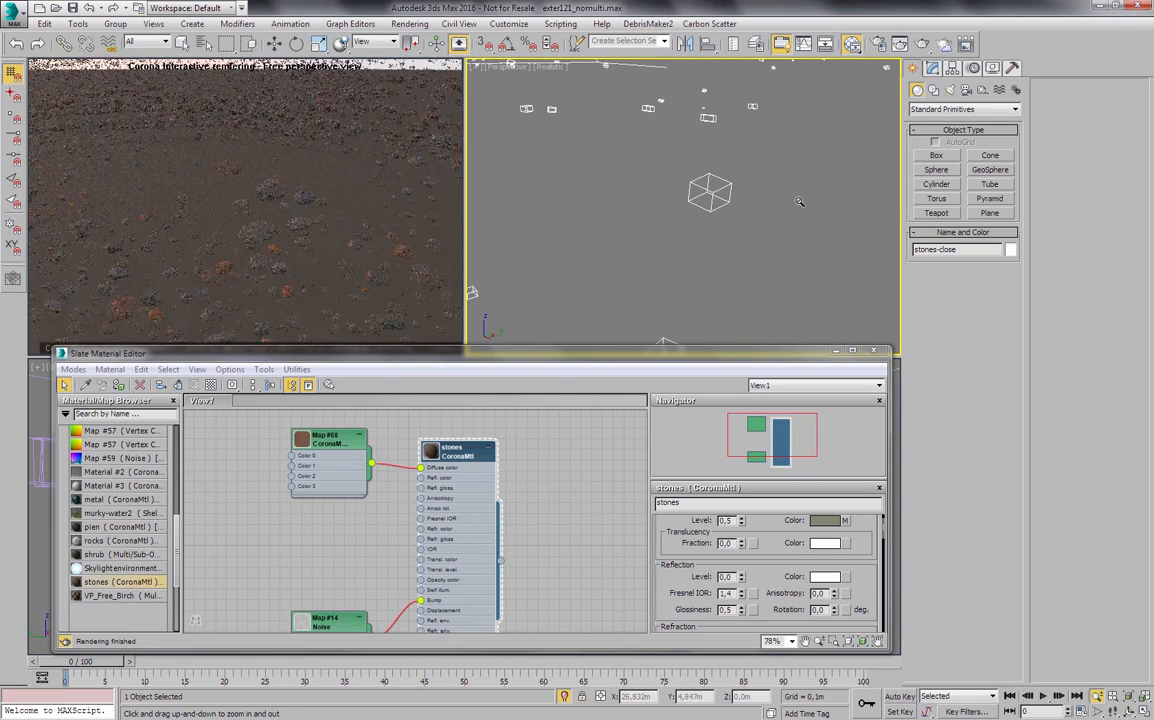
pyautogui.moveTo(744, 249); pyautogui.dragTo(748, 229, button='middle')
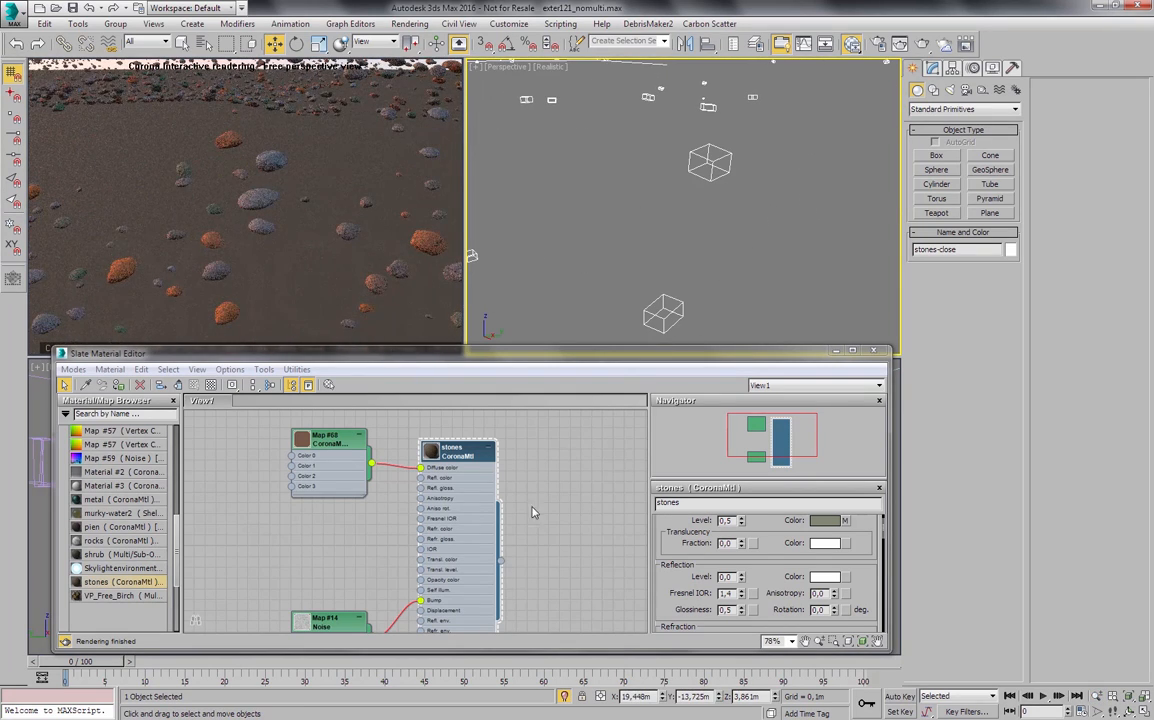
# - Add a new CoronaMultiMap and connect it to the reflection color of the stones material
pyautogui.moveTo(533, 512); pyautogui.dragTo(540, 510, button='middle')
pyautogui.moveTo(336, 440); pyautogui.dragTo(325, 438)
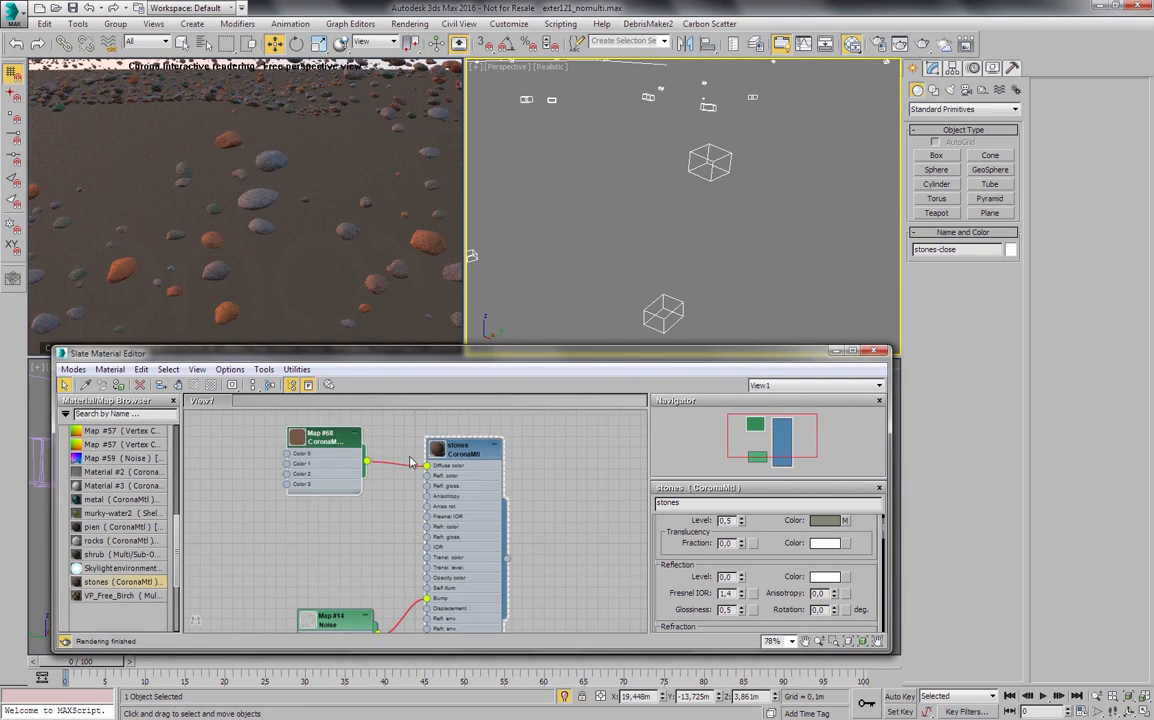
pyautogui.click(481, 461)
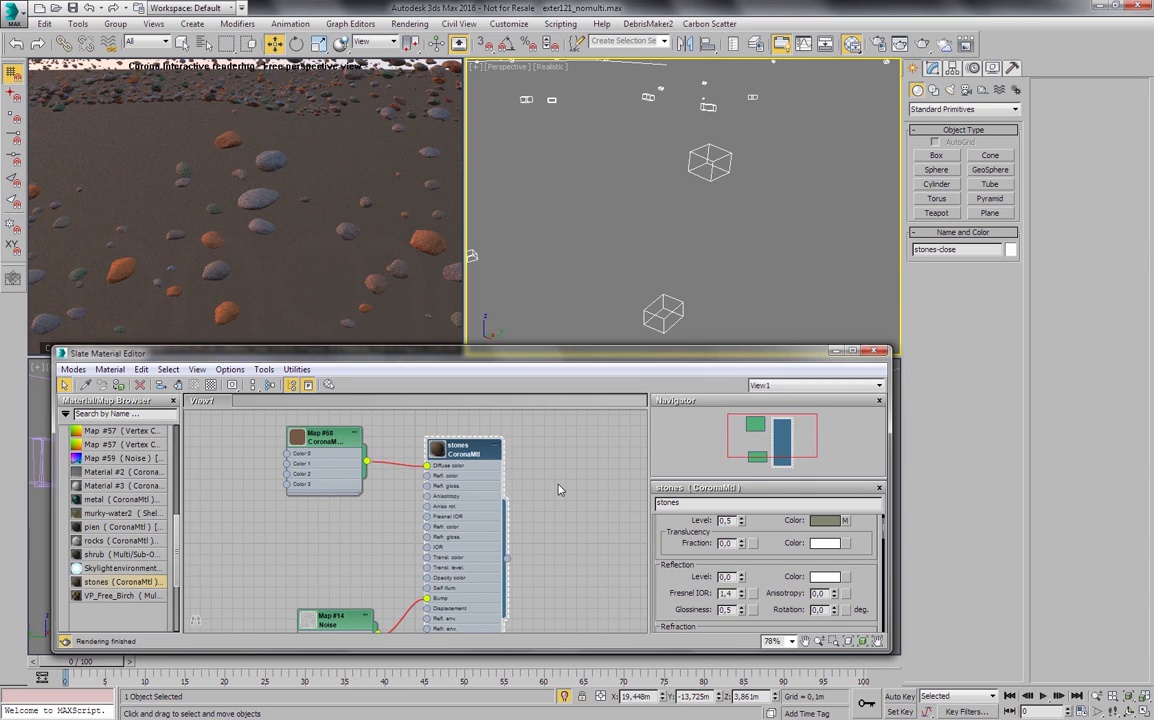
pyautogui.moveTo(541, 531); pyautogui.dragTo(531, 520, button='middle')
pyautogui.rightClick(536, 470)
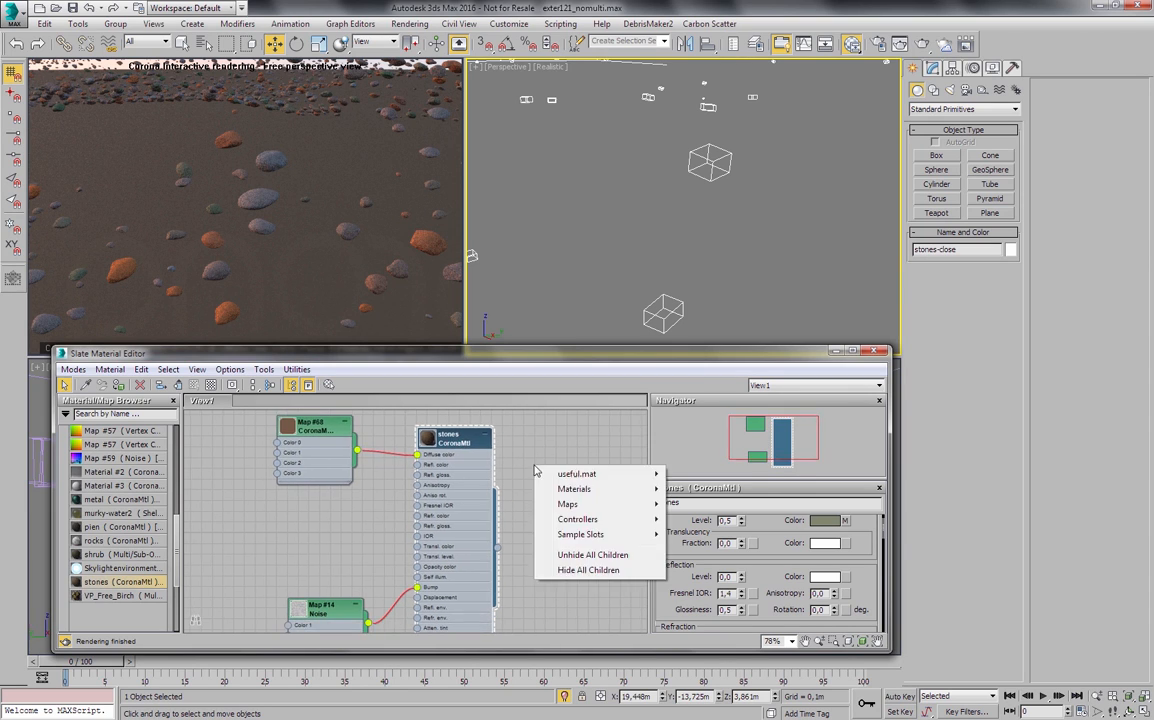
pyautogui.moveTo(570, 504)
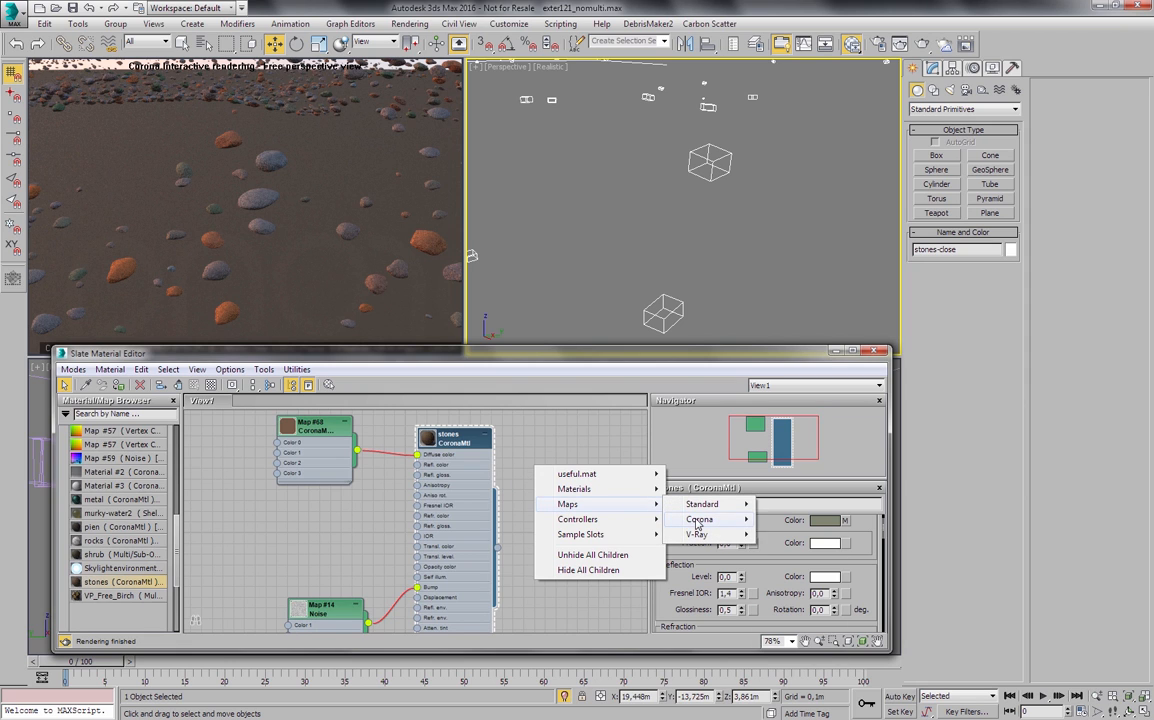
pyautogui.moveTo(697, 522)
pyautogui.click(798, 600)
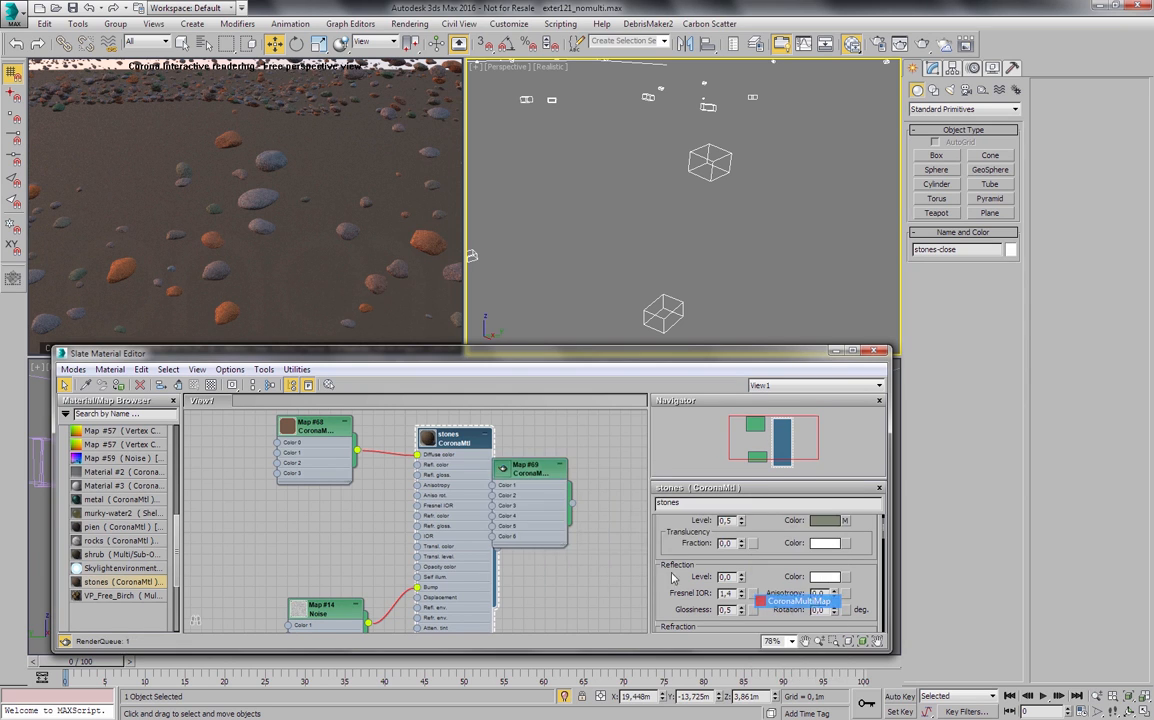
pyautogui.moveTo(545, 465); pyautogui.dragTo(417, 465)
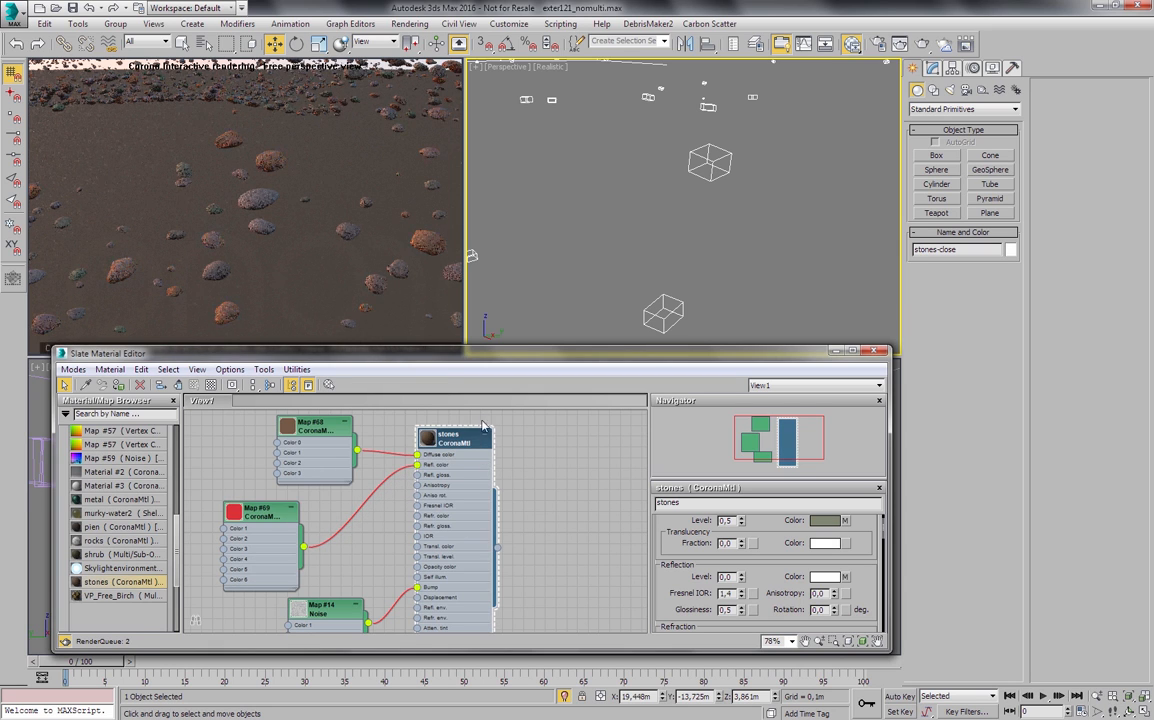
# - Set the reflection level of the stones material to 1.0
pyautogui.moveTo(789, 541); pyautogui.dragTo(786, 580)
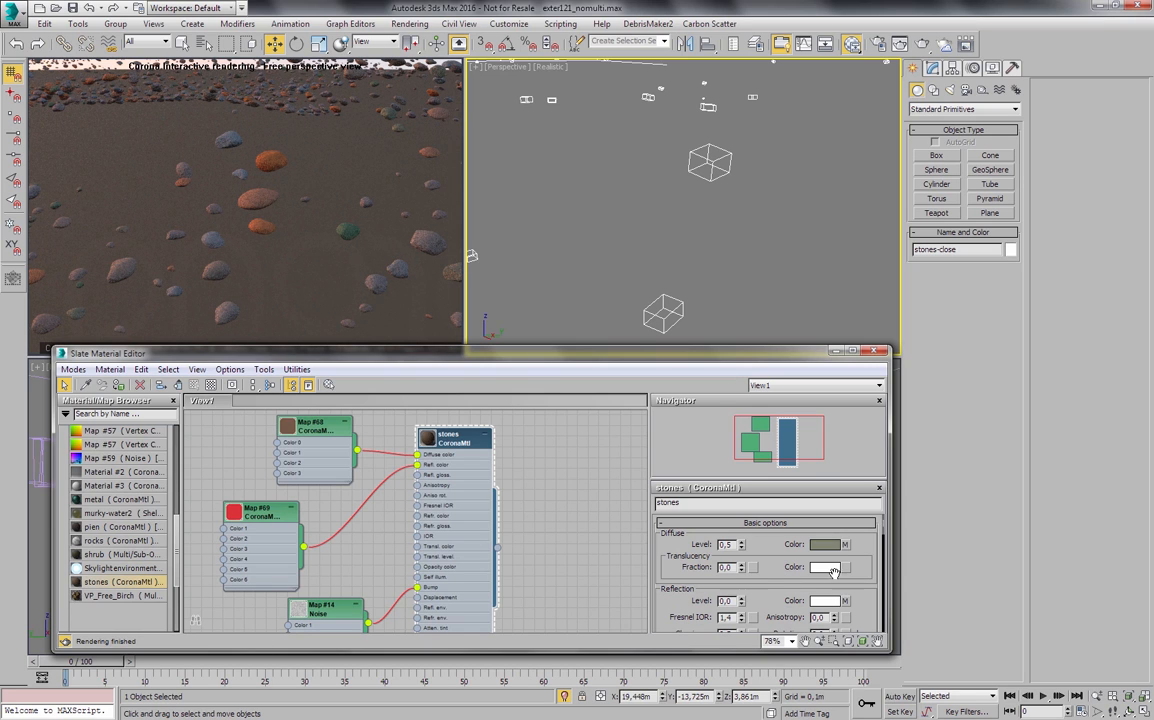
pyautogui.moveTo(777, 580); pyautogui.dragTo(775, 569)
pyautogui.scroll(-5, 777, 555)
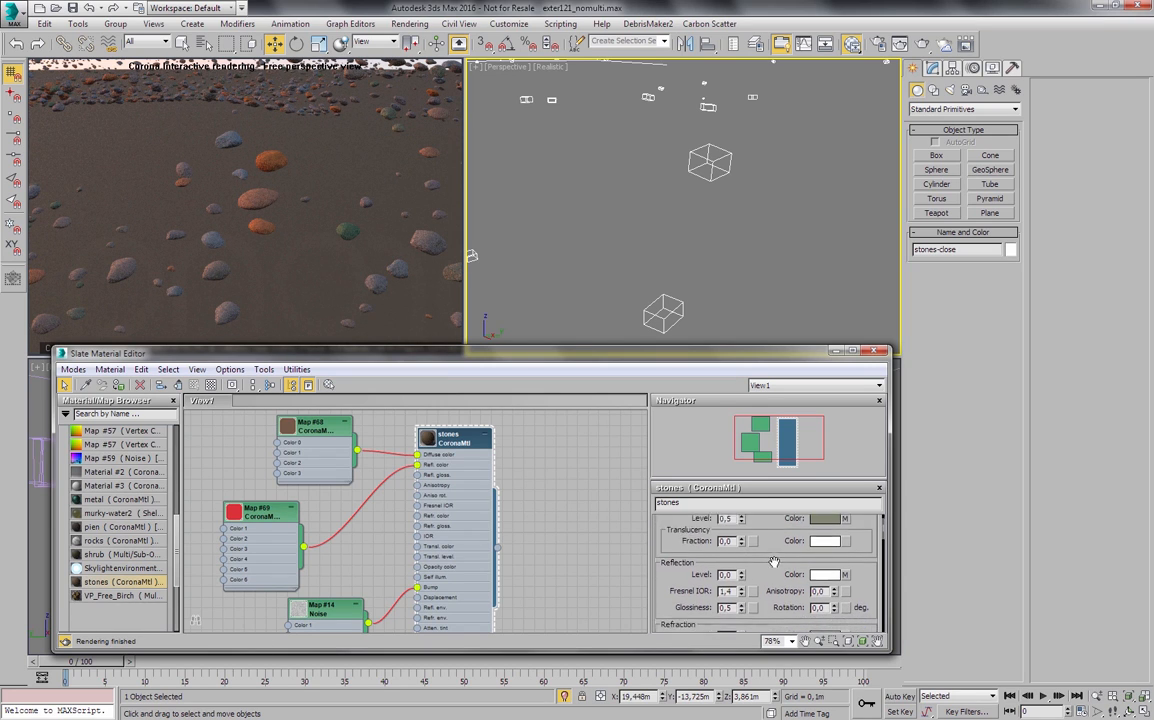
pyautogui.scroll(3, 782, 528)
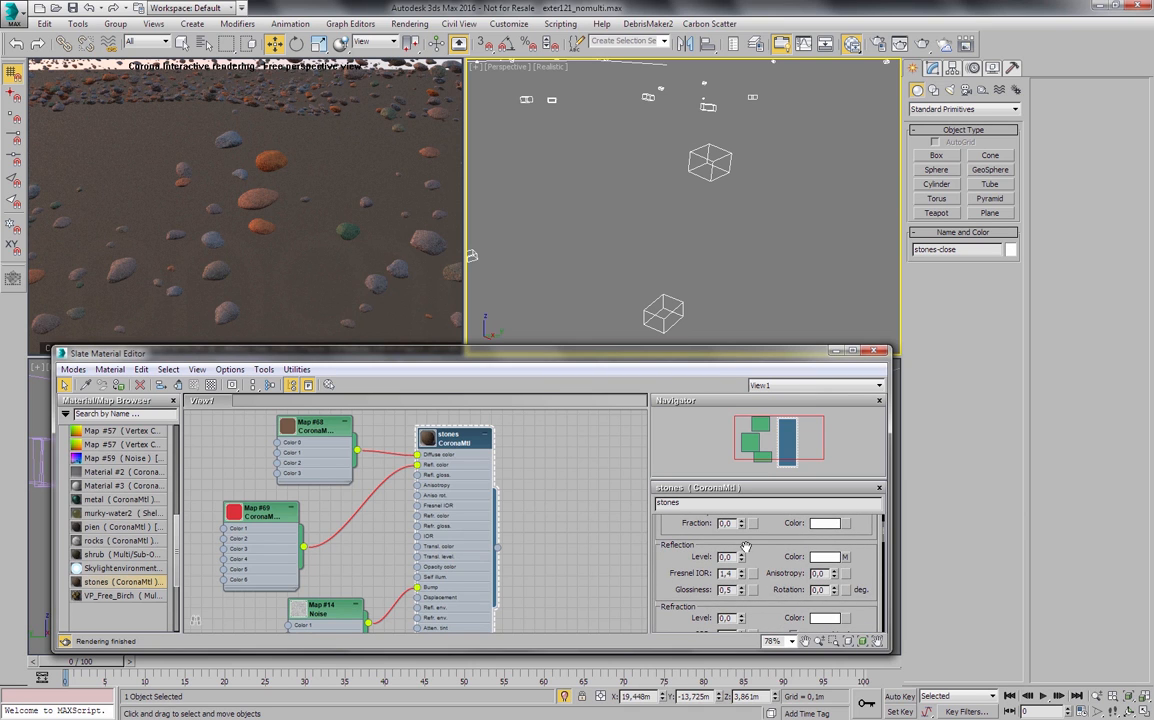
pyautogui.moveTo(742, 557); pyautogui.dragTo(782, 440)
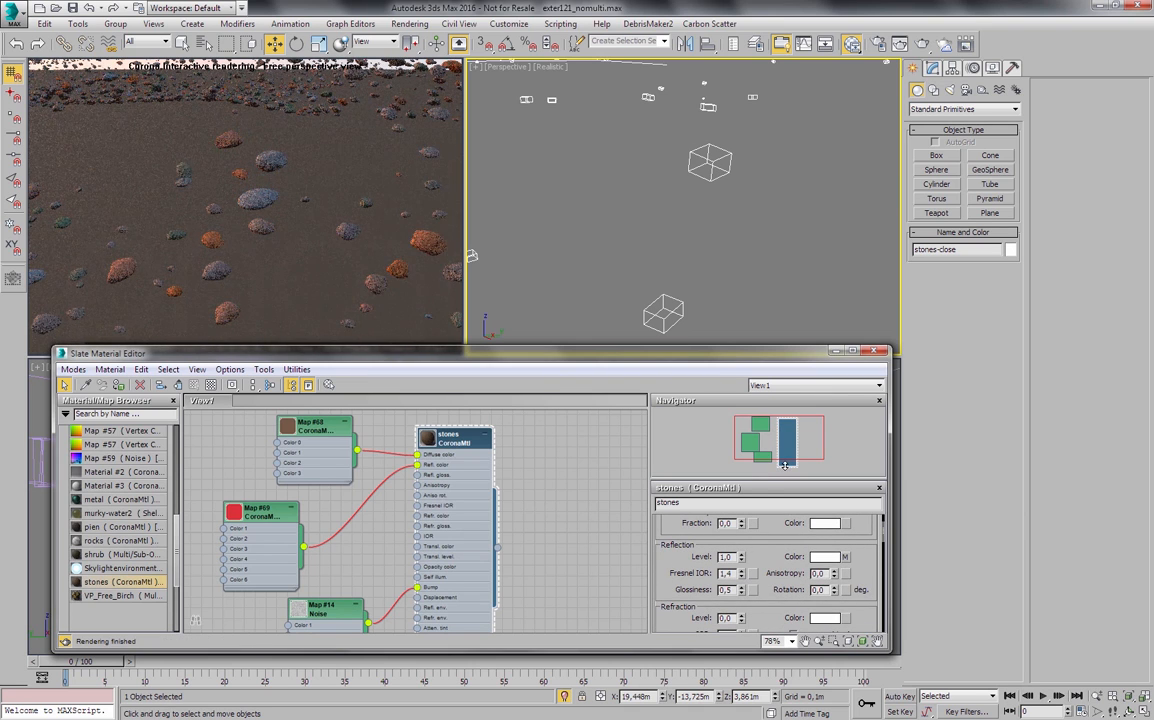
# - Reduce the reflection CoronaMultiMap's item count to 2 and change its first color to black
pyautogui.doubleClick(265, 507)
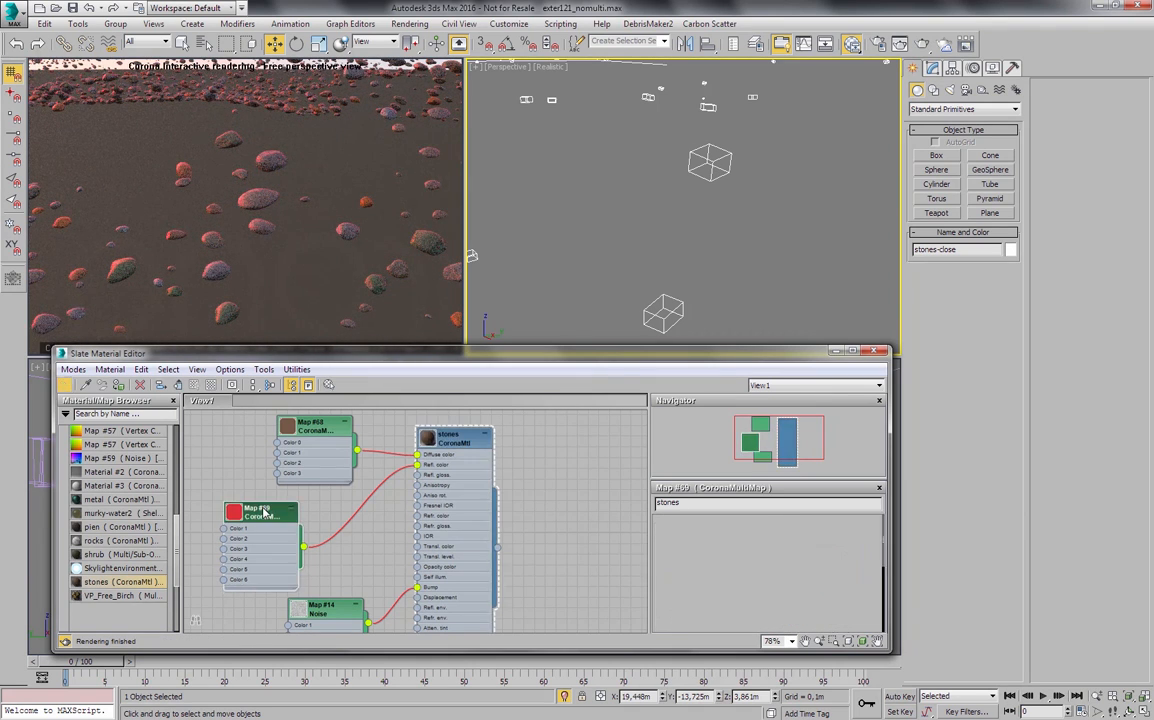
pyautogui.rightClick(753, 557)
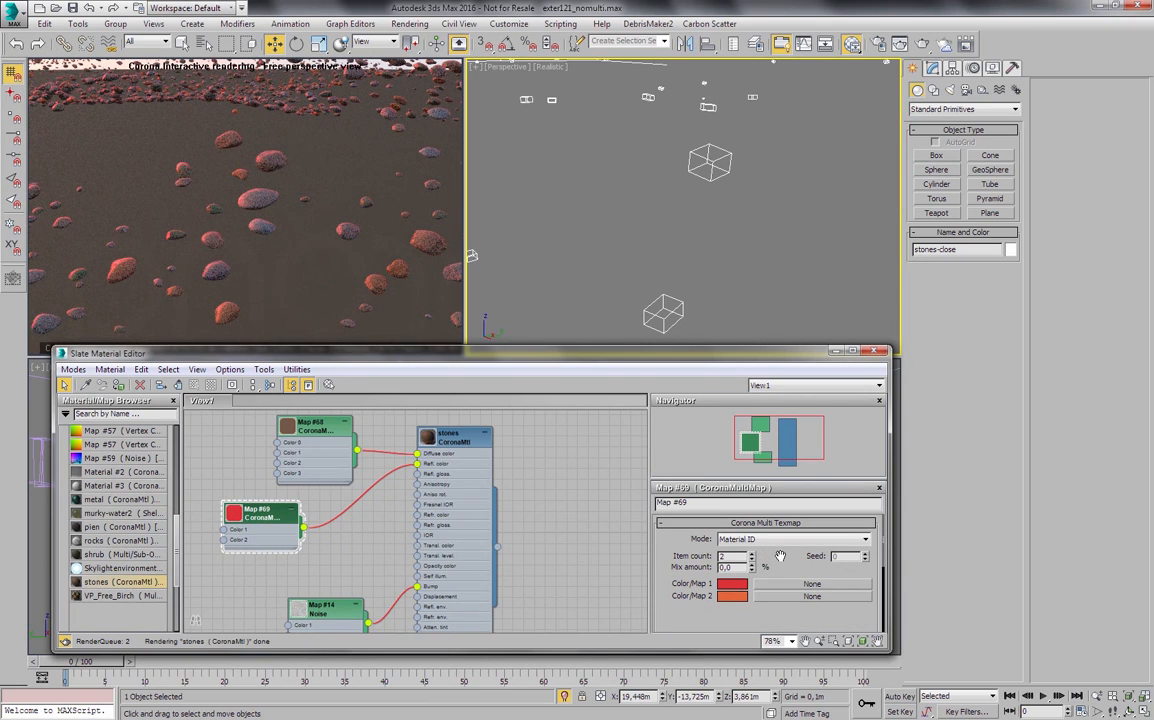
pyautogui.click(731, 583)
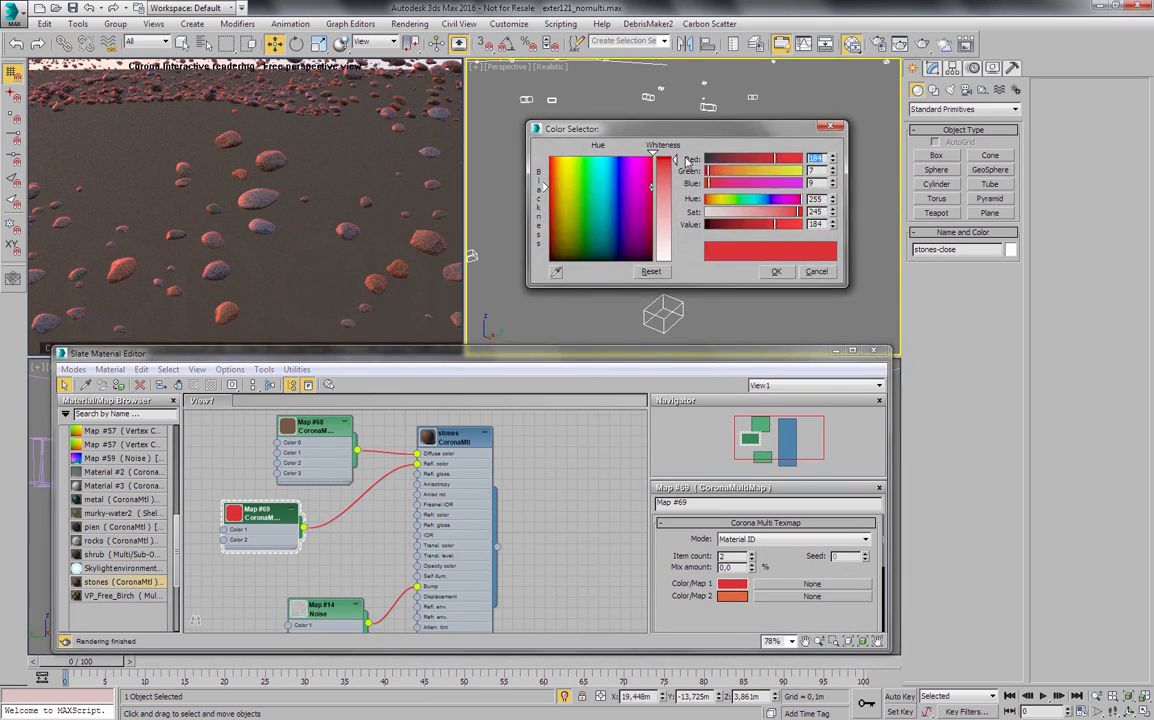
pyautogui.moveTo(734, 158); pyautogui.dragTo(690, 185)
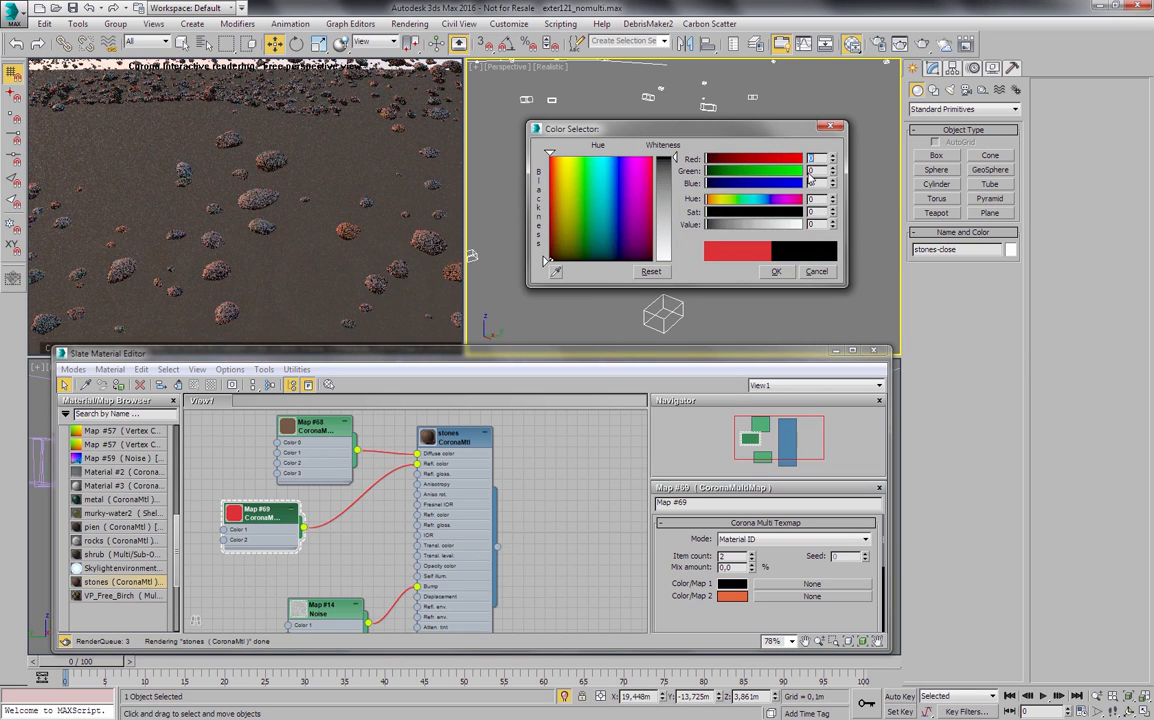
pyautogui.click(776, 271)
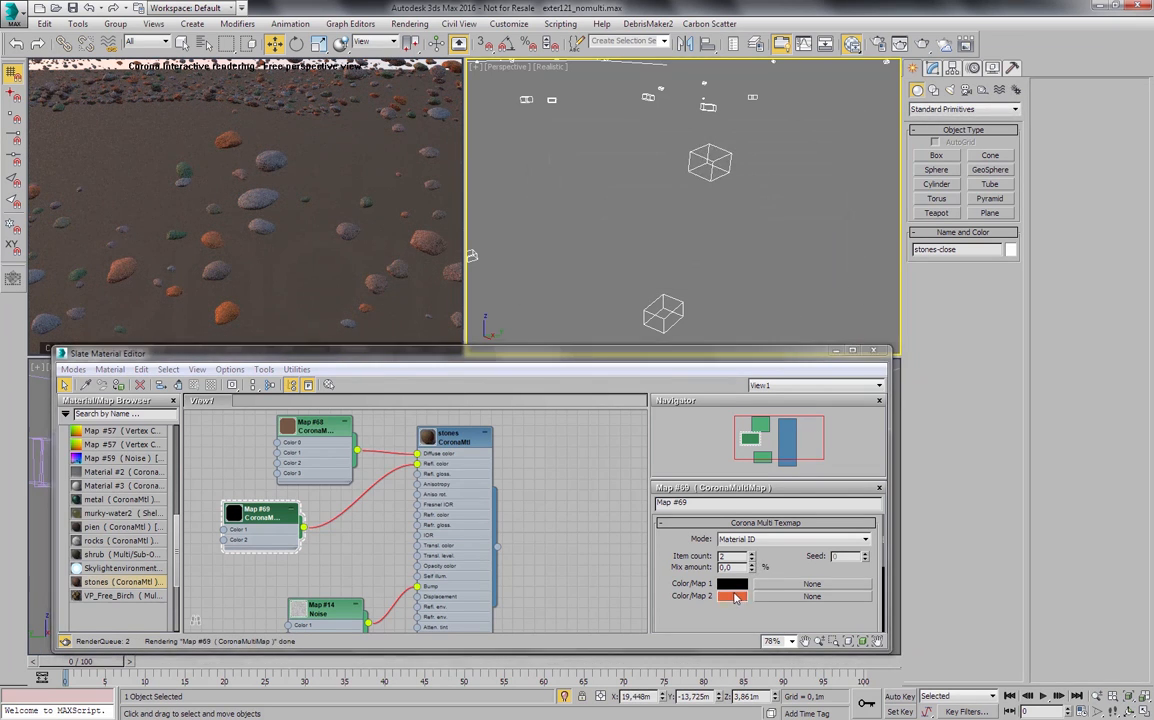
# - Change the second color of the reflection CoronaMultiMap to pure white
pyautogui.click(734, 597)
pyautogui.moveTo(664, 190); pyautogui.dragTo(672, 272)
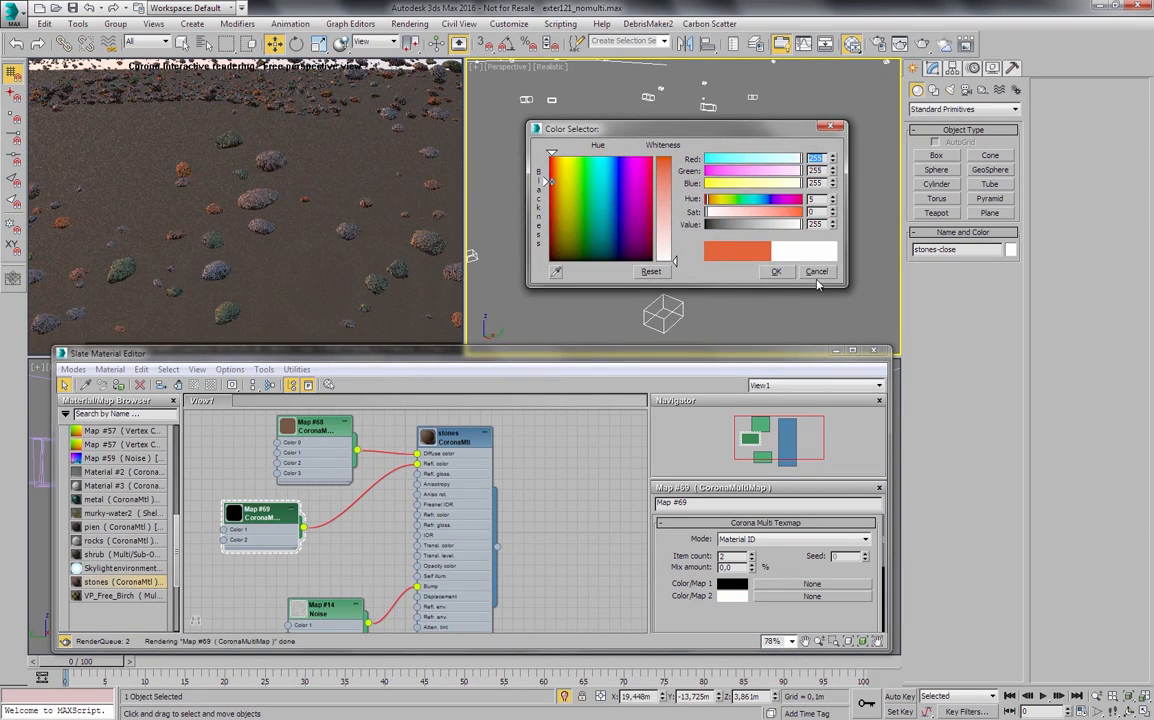
pyautogui.click(776, 271)
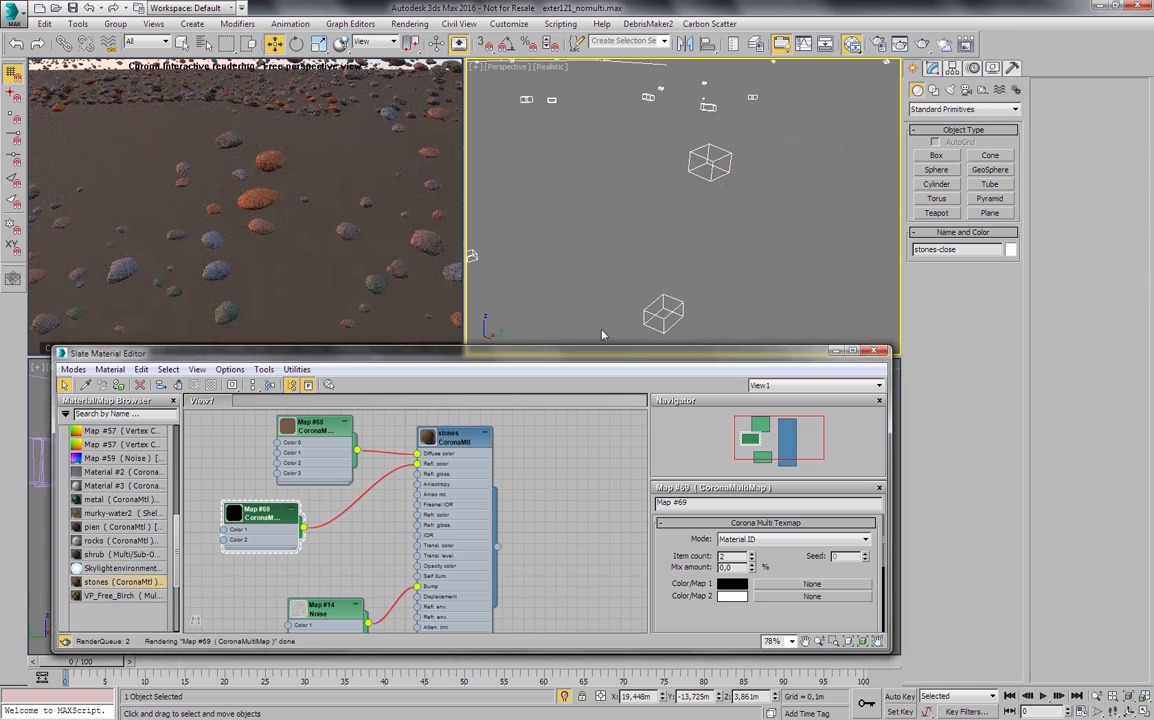
# - Switch the reflection CoronaMultiMap to Instance mode and set its mix amount to 50%
pyautogui.doubleClick(447, 450)
pyautogui.scroll(-5, 772, 580)
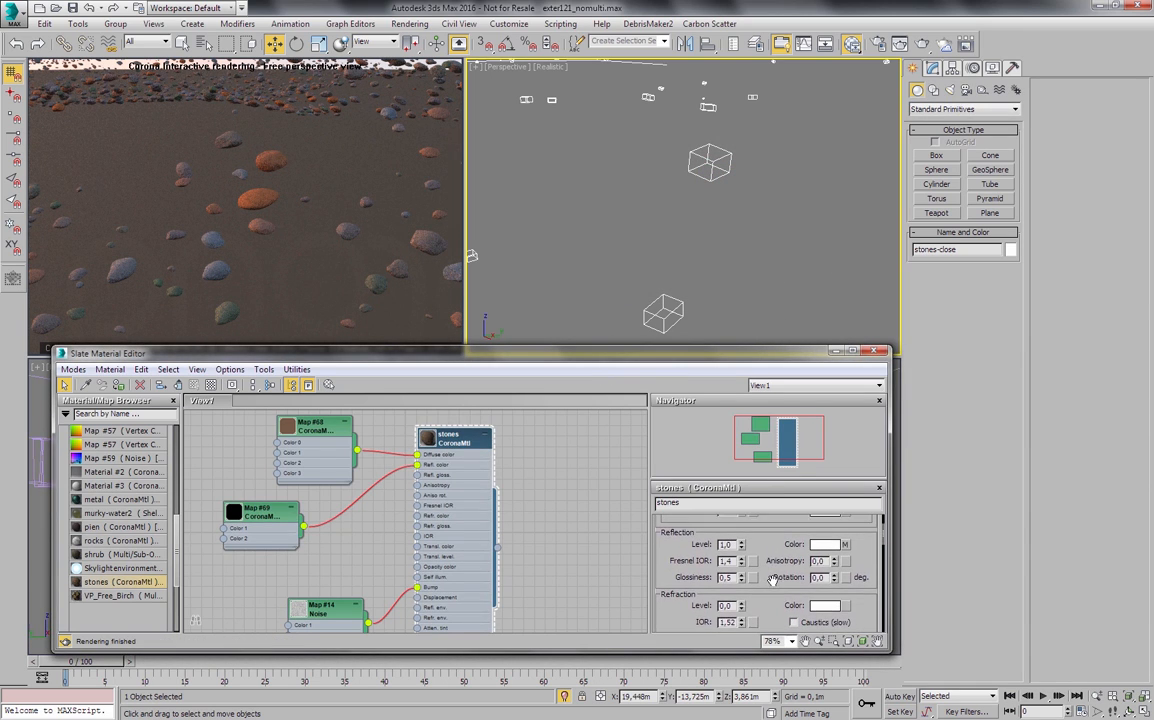
pyautogui.scroll(1, 772, 580)
pyautogui.doubleClick(280, 518)
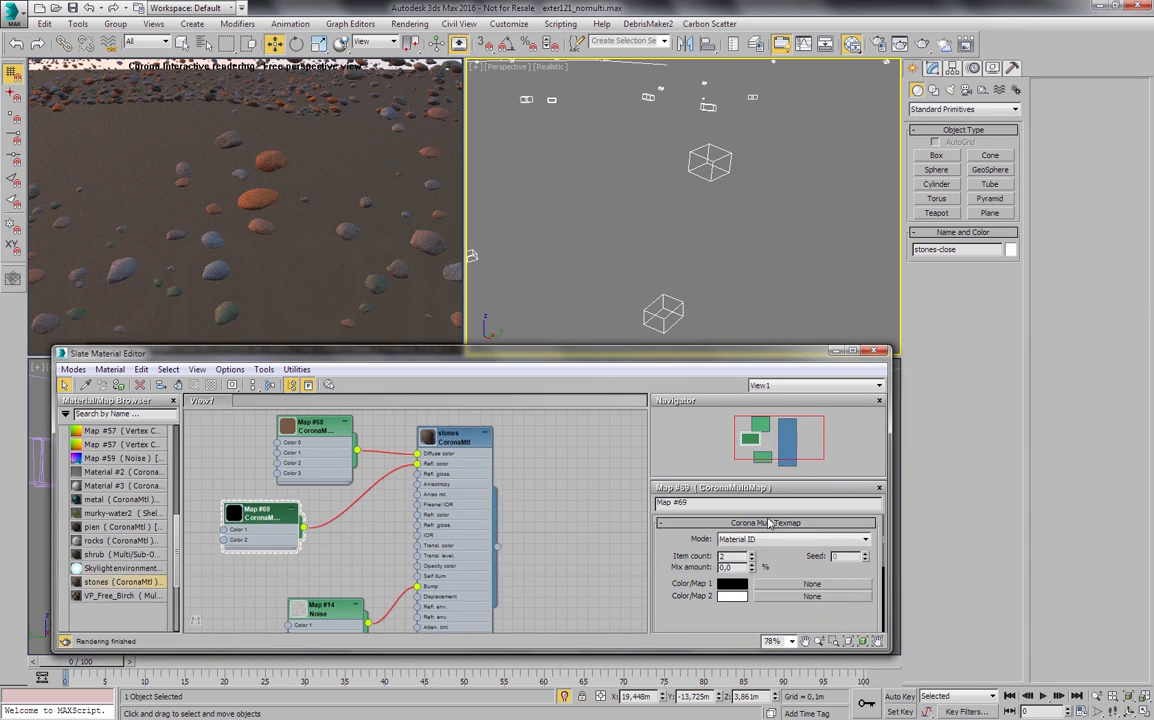
pyautogui.click(757, 540)
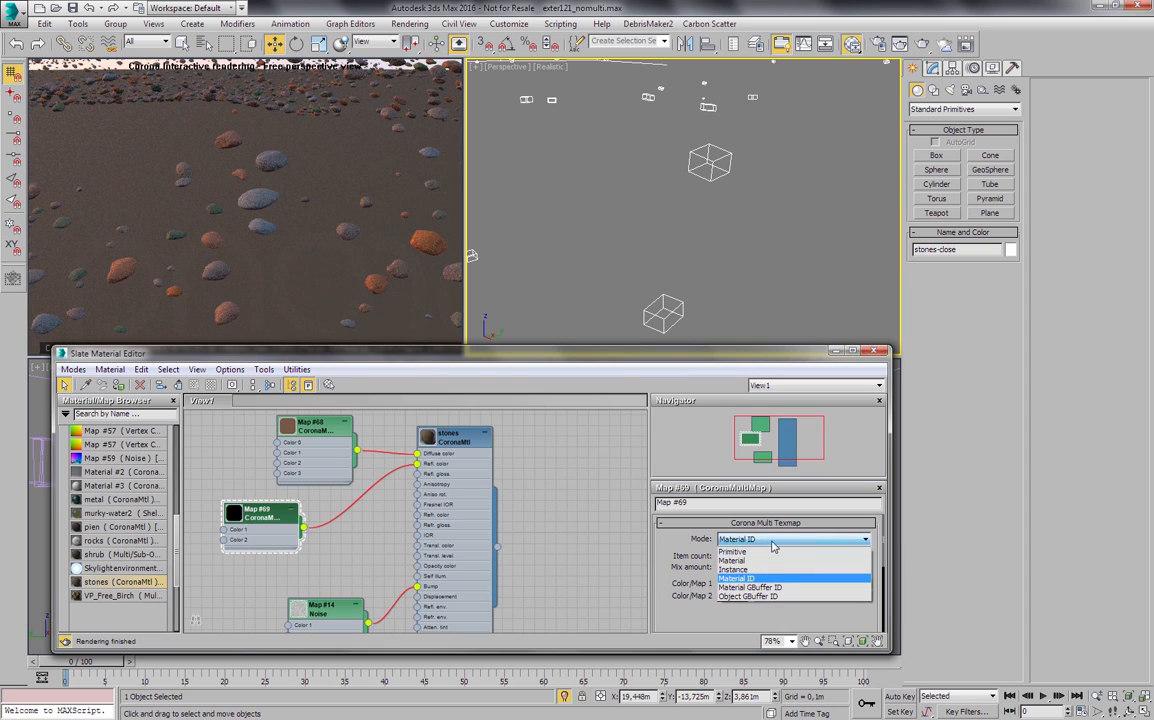
pyautogui.click(745, 569)
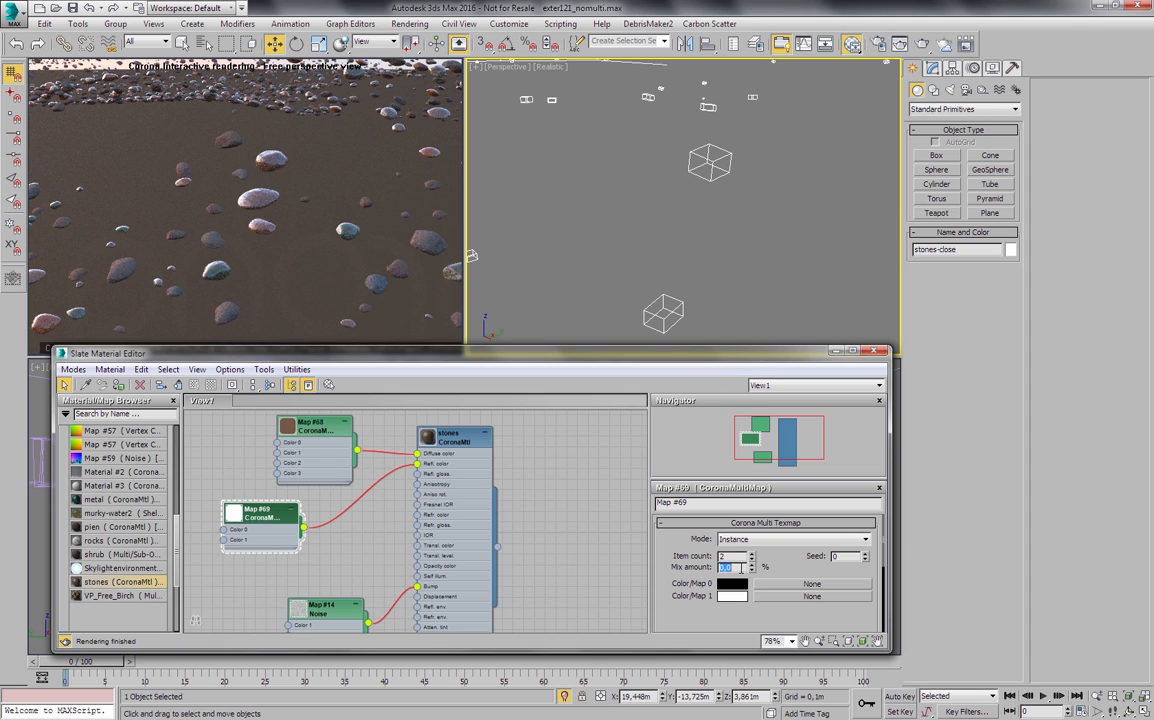
pyautogui.press('Return')
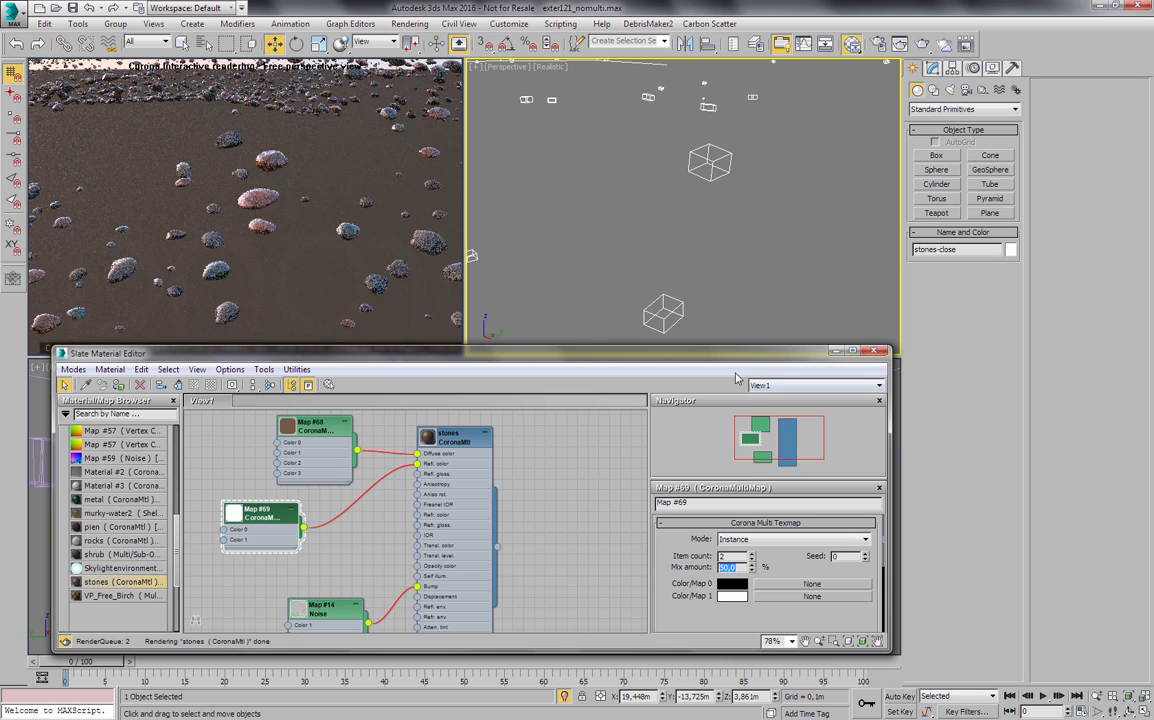
# - End the isolation of the stones and show the whole scene through Camera001 with nothing selected
pyautogui.moveTo(685, 240); pyautogui.dragTo(695, 170, button='middle')
pyautogui.scroll(-6, 770, 198)
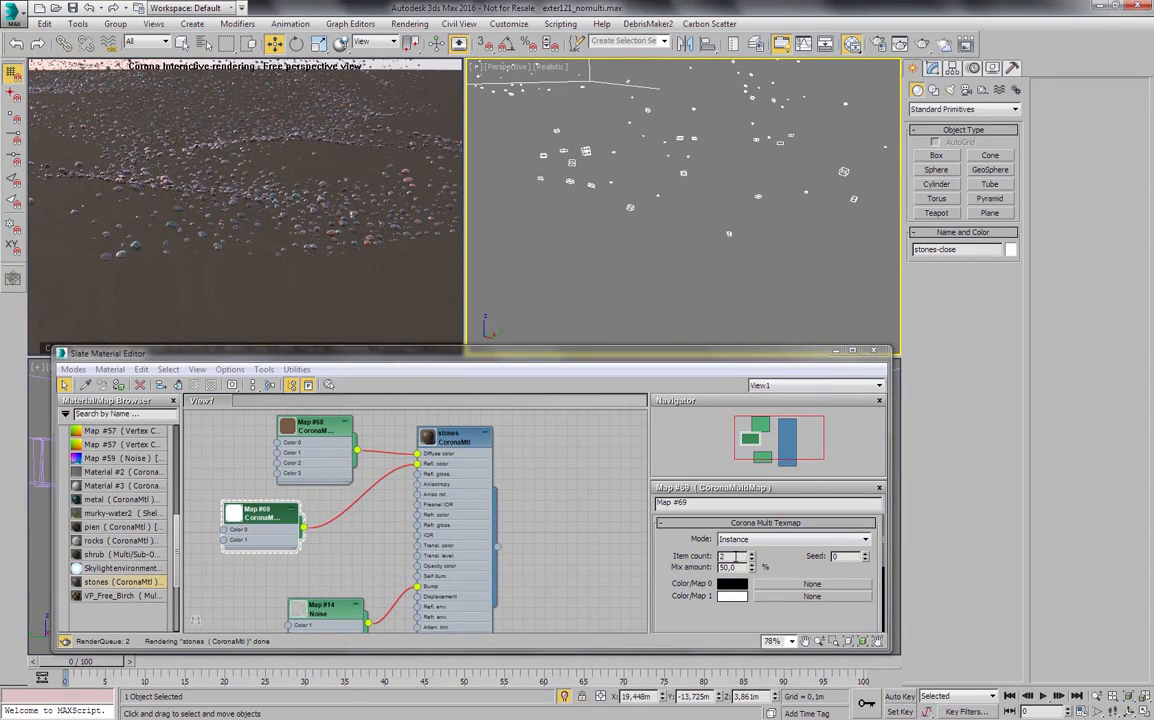
pyautogui.keyDown('alt'); pyautogui.moveTo(616, 318); pyautogui.dragTo(608, 211, button='middle'); pyautogui.keyUp('alt')
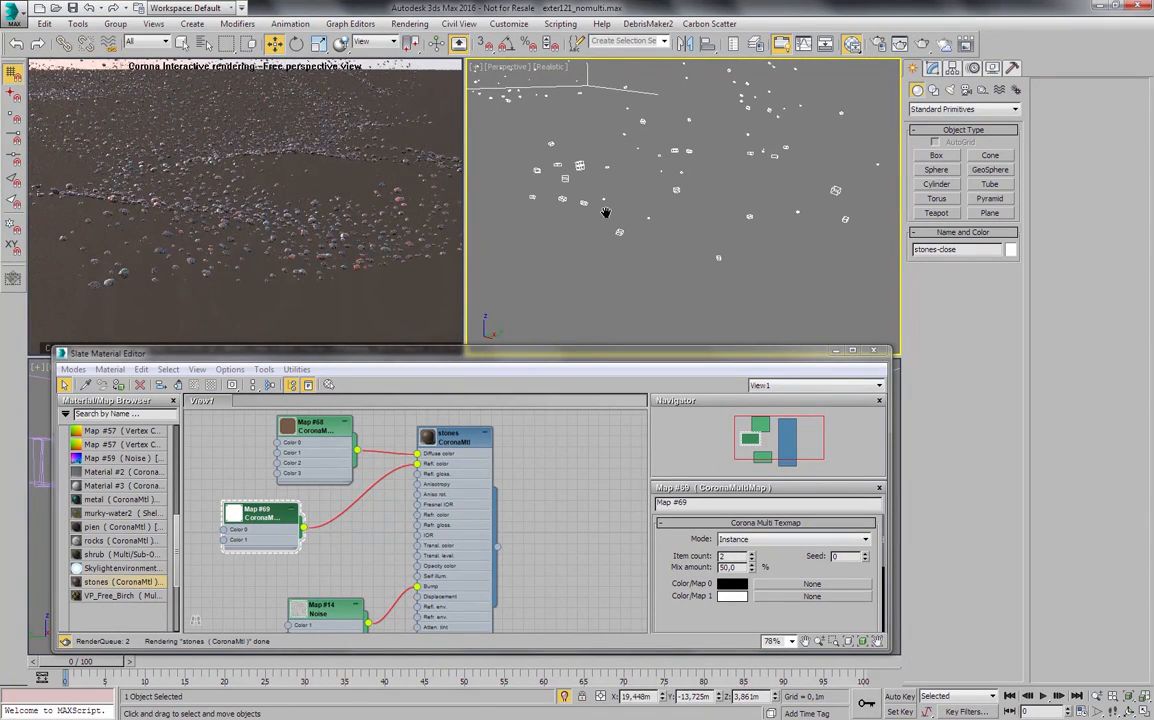
pyautogui.click(564, 697)
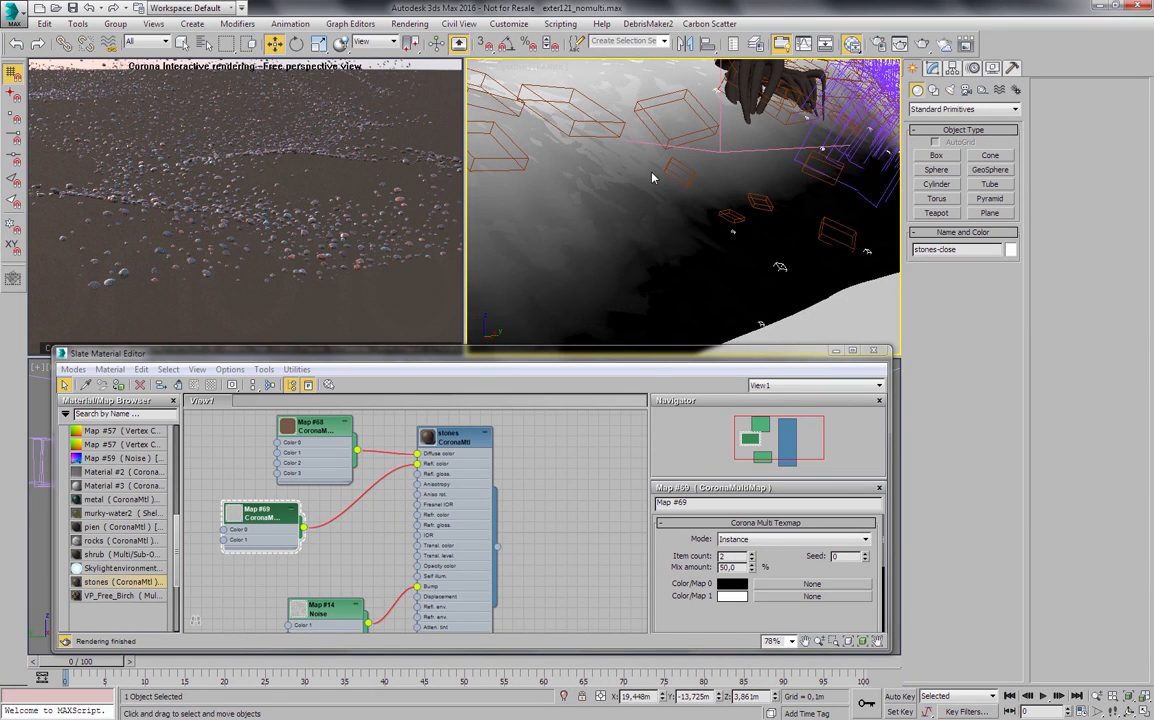
pyautogui.press('c')
pyautogui.doubleClick(542, 268)
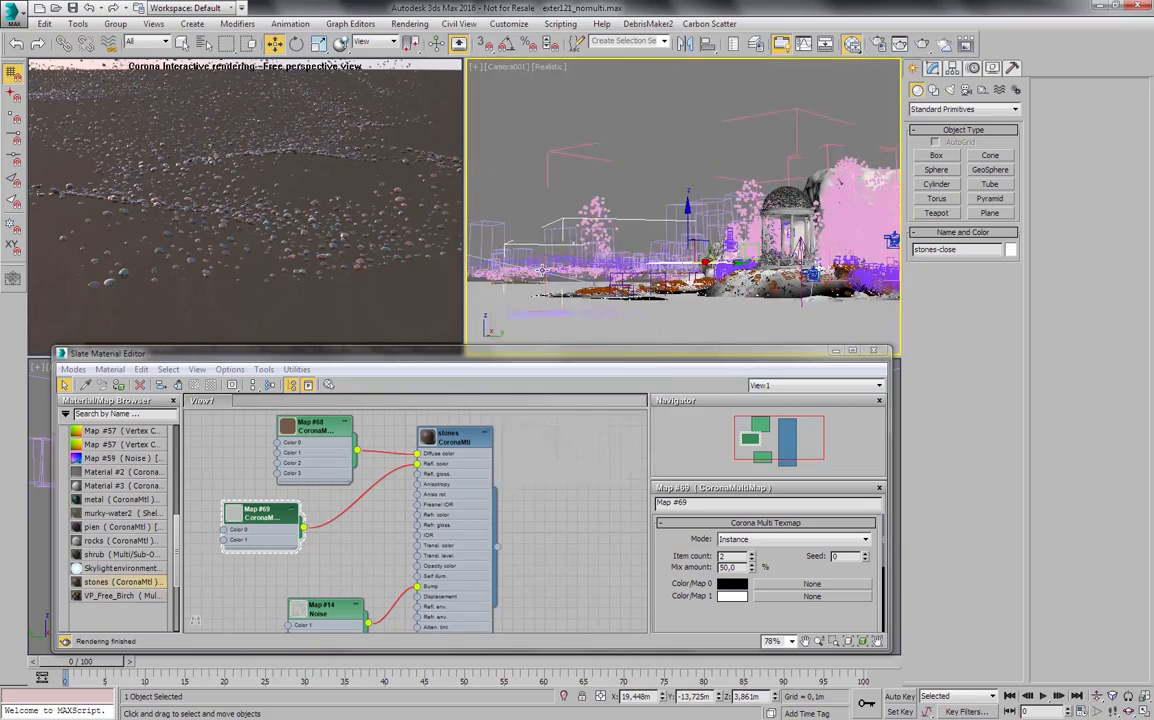
pyautogui.click(666, 141)
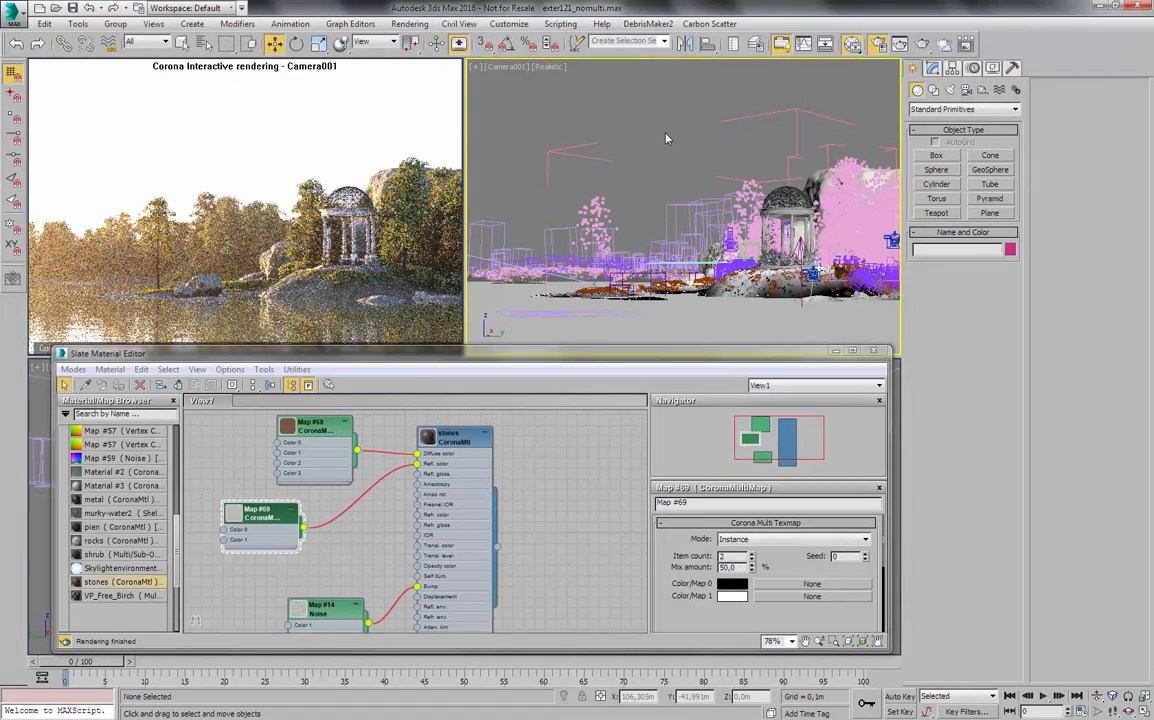
# - Set the simple exposure to -2.5 EV in the render settings and start a full render of the Camera001 view
pyautogui.press('F10')
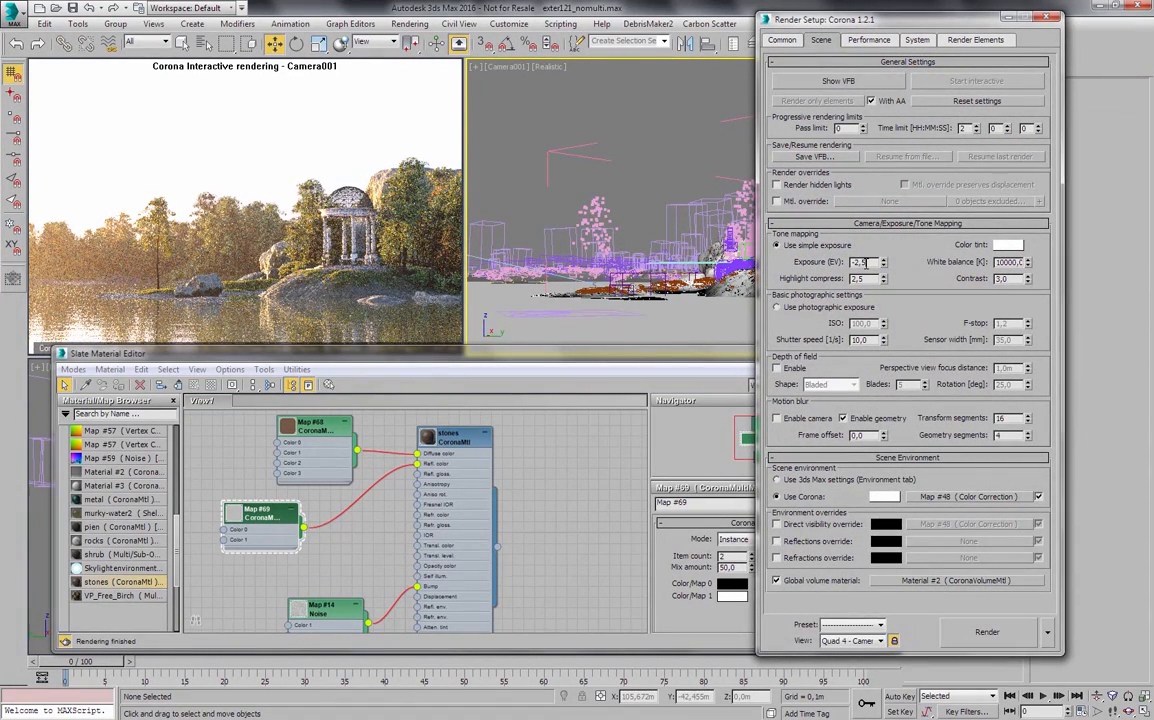
pyautogui.press('Return')
pyautogui.click(1045, 18)
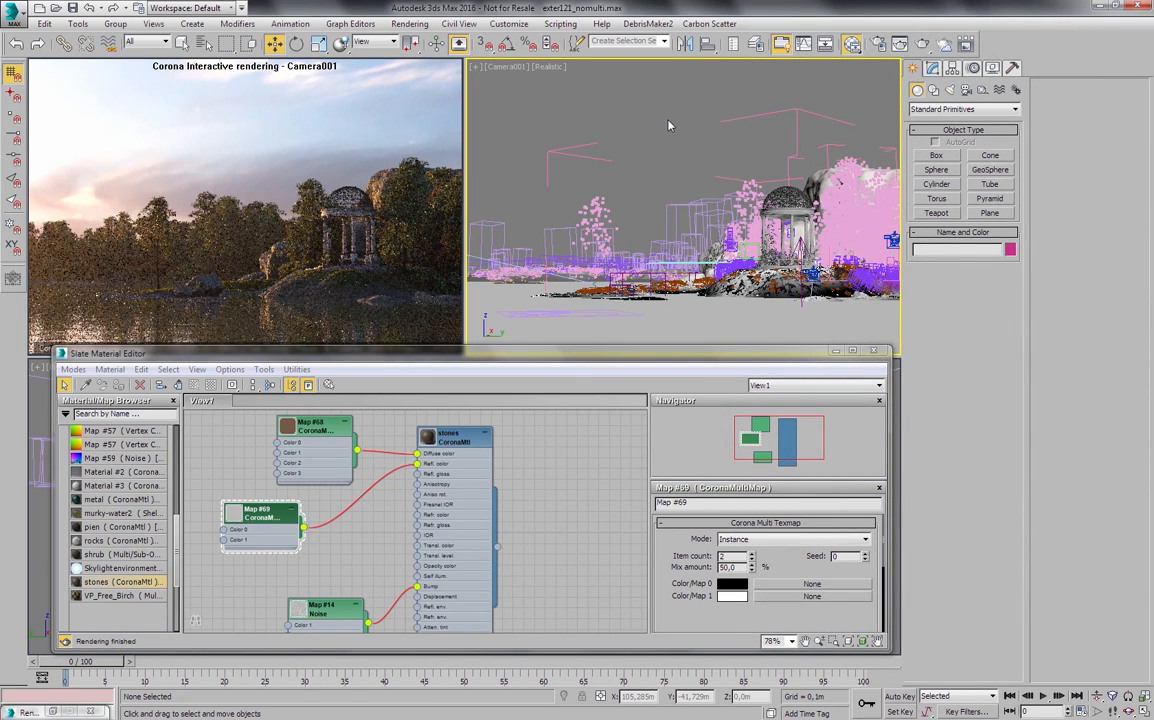
pyautogui.hotkey('shift', 'q')
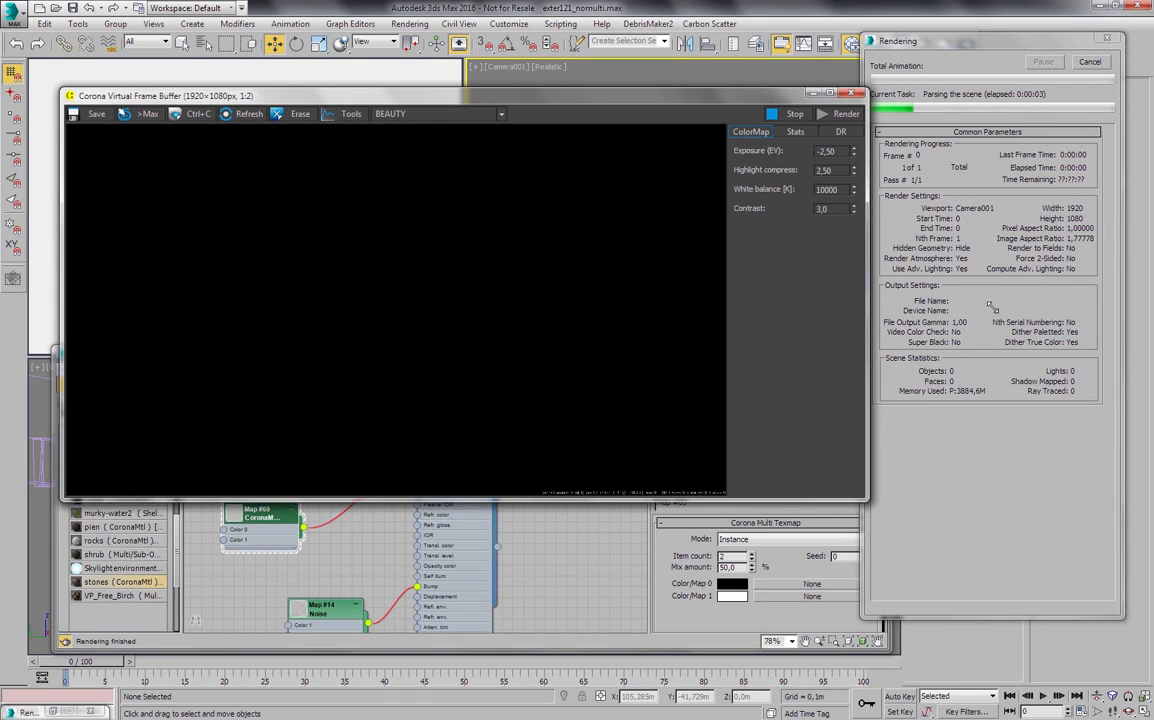
pyautogui.click(874, 42)
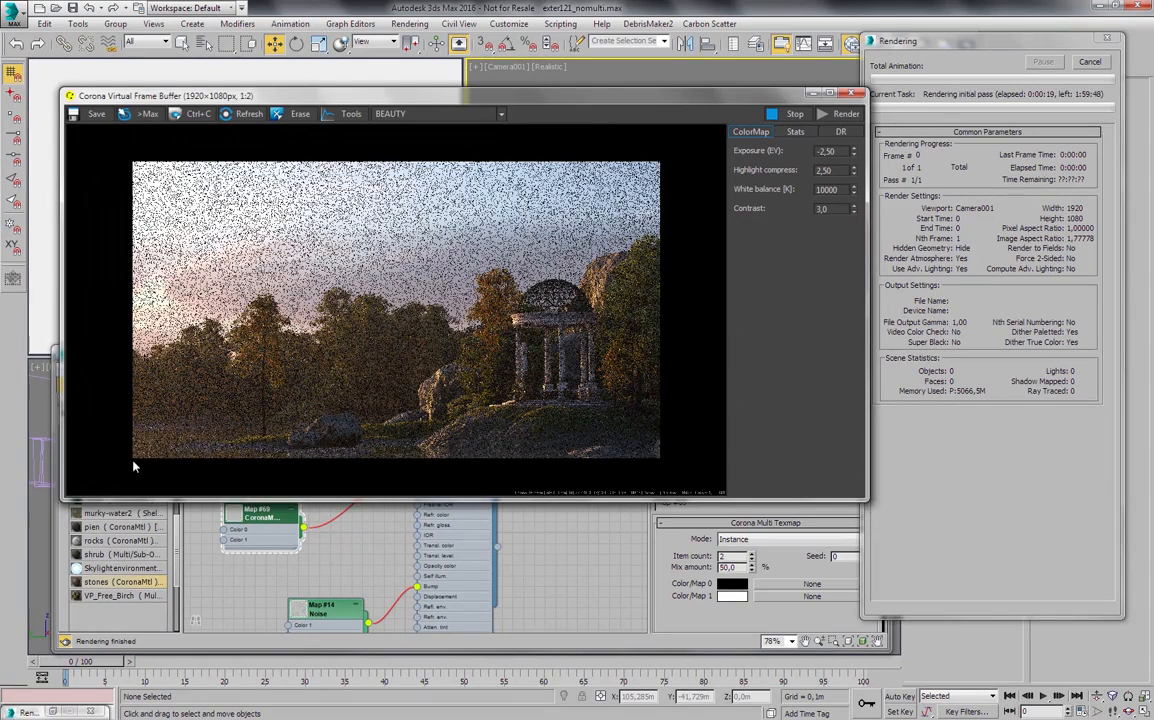
# - Examine the rendered Camera001 view up close, checking the trees, the pavilion, the stones and the grassy shore
pyautogui.scroll(1, 652, 385)
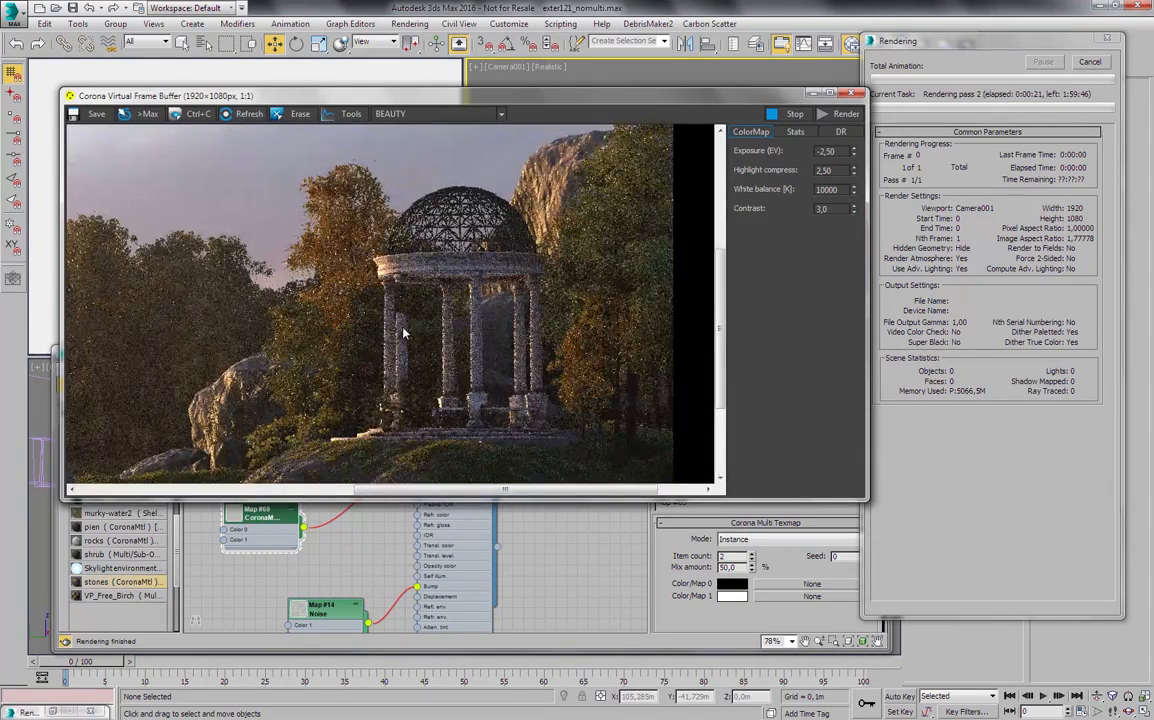
pyautogui.moveTo(399, 330); pyautogui.dragTo(513, 314)
pyautogui.scroll(-1, 517, 316)
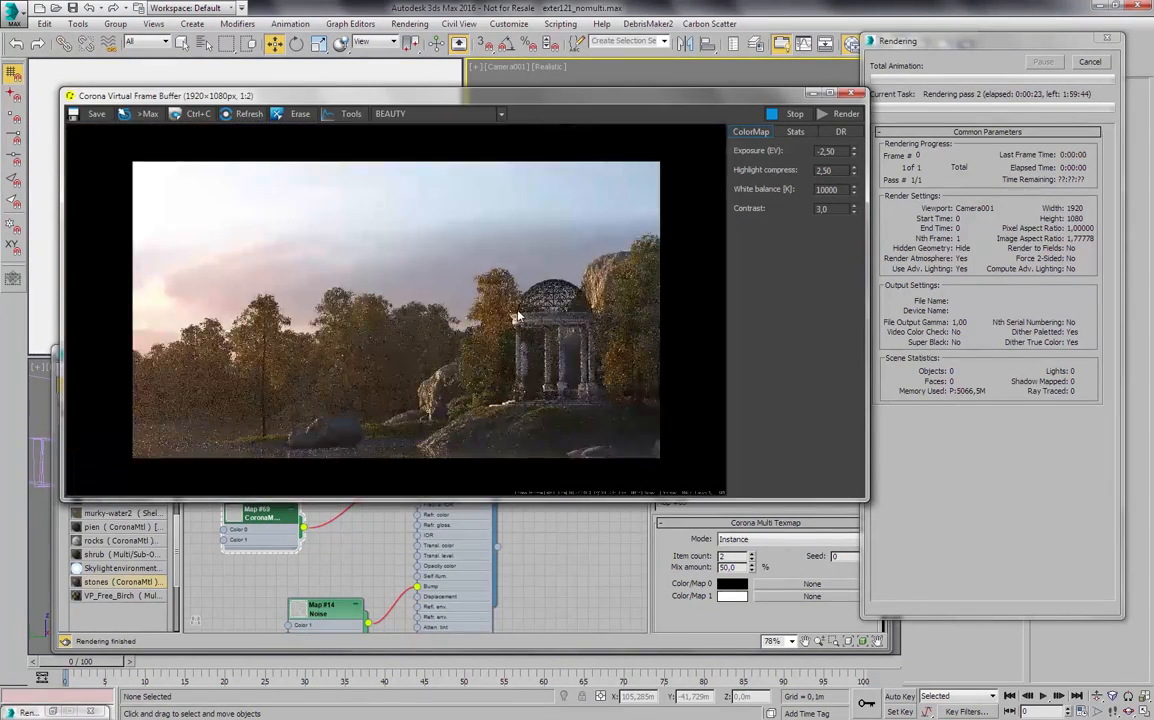
pyautogui.scroll(1, 482, 317)
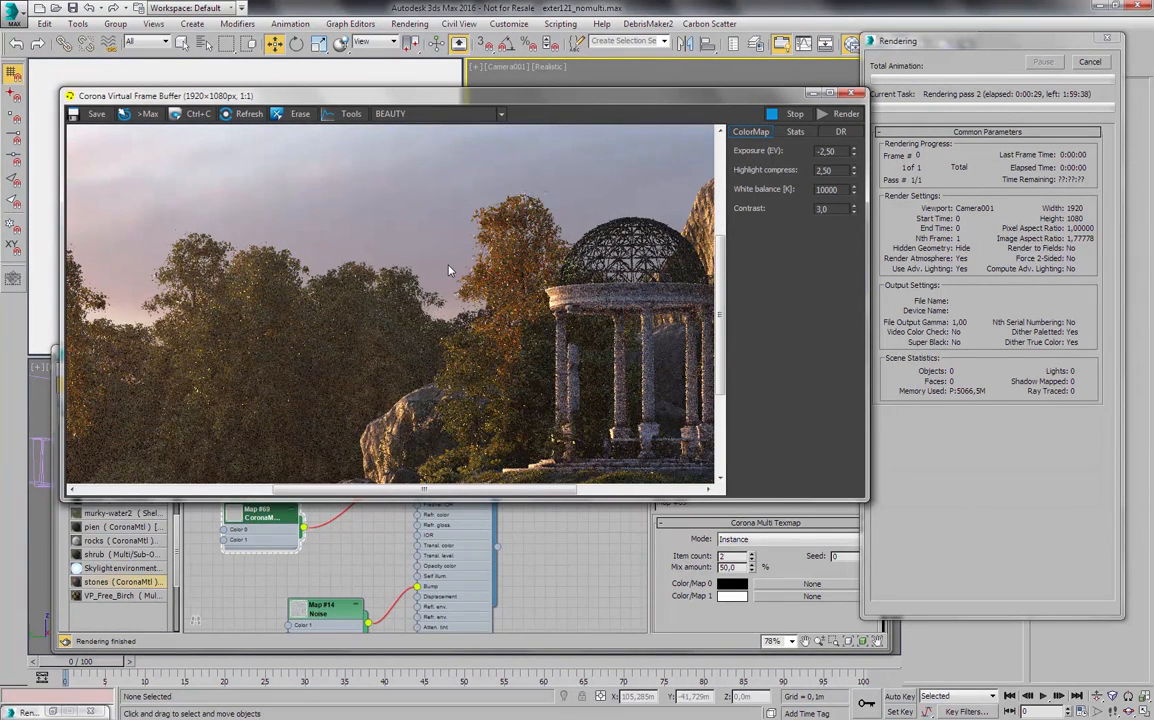
pyautogui.moveTo(250, 330); pyautogui.dragTo(421, 312)
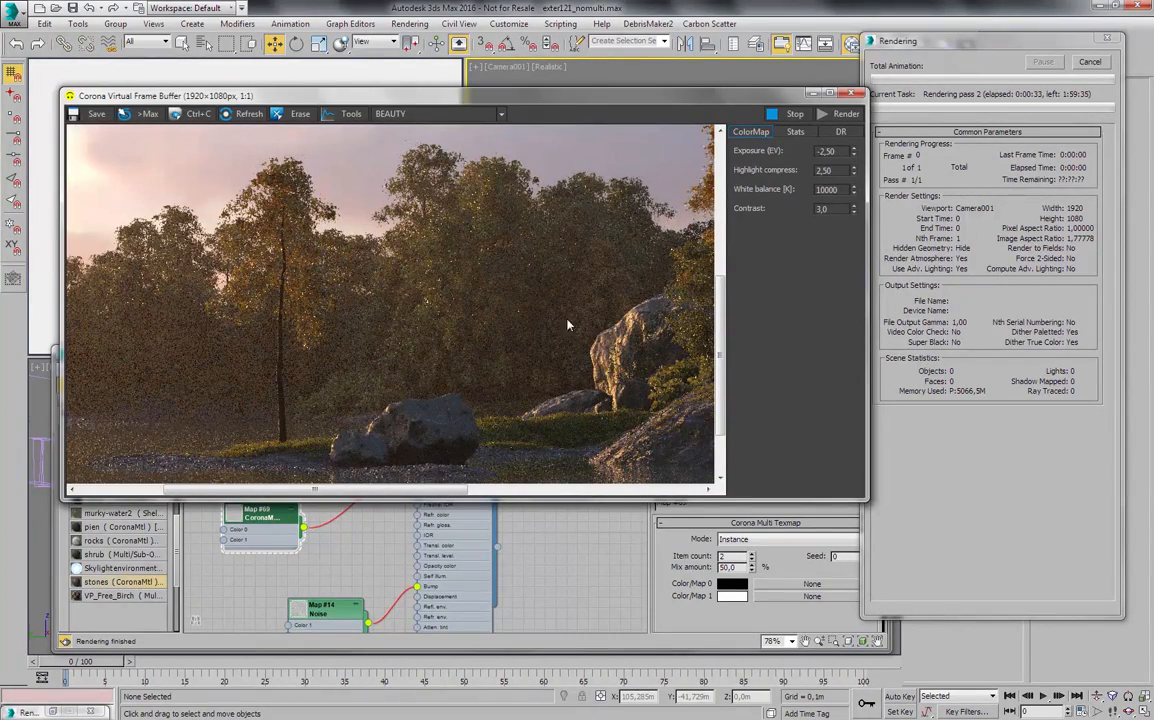
pyautogui.moveTo(505, 343); pyautogui.dragTo(309, 247)
pyautogui.scroll(1, 398, 345)
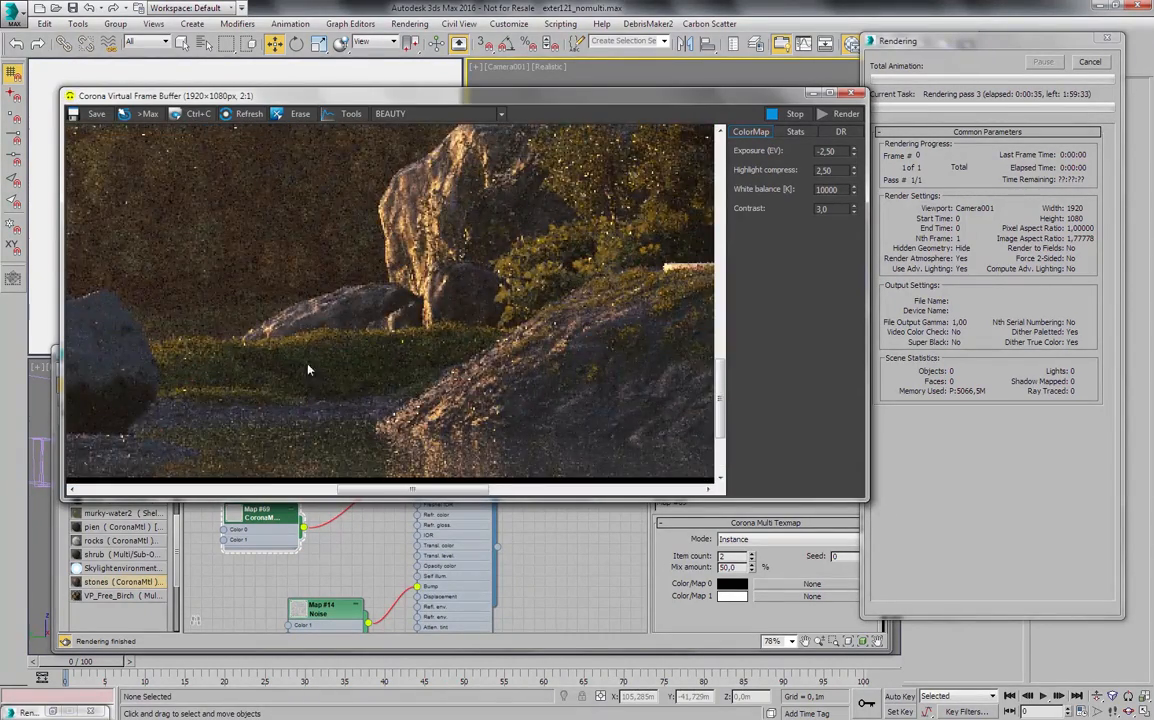
pyautogui.moveTo(472, 369); pyautogui.dragTo(207, 351)
pyautogui.scroll(1, 588, 353)
pyautogui.scroll(-1, 570, 342)
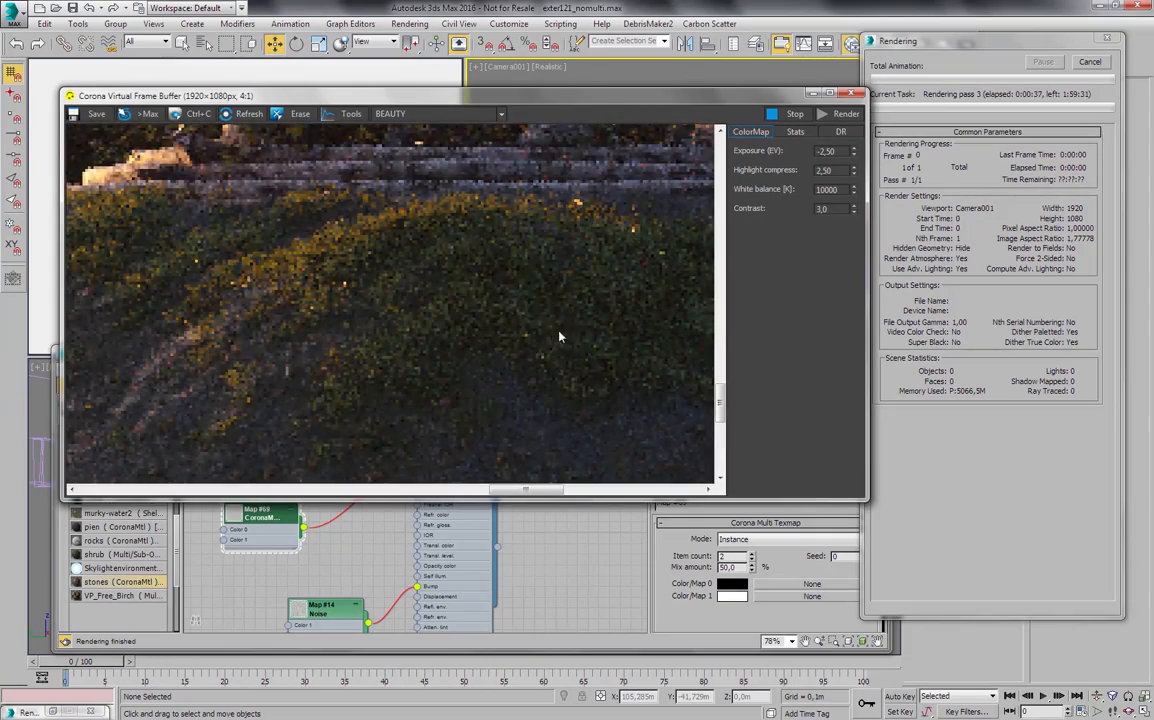
pyautogui.scroll(-1, 590, 345)
pyautogui.scroll(1, 540, 385)
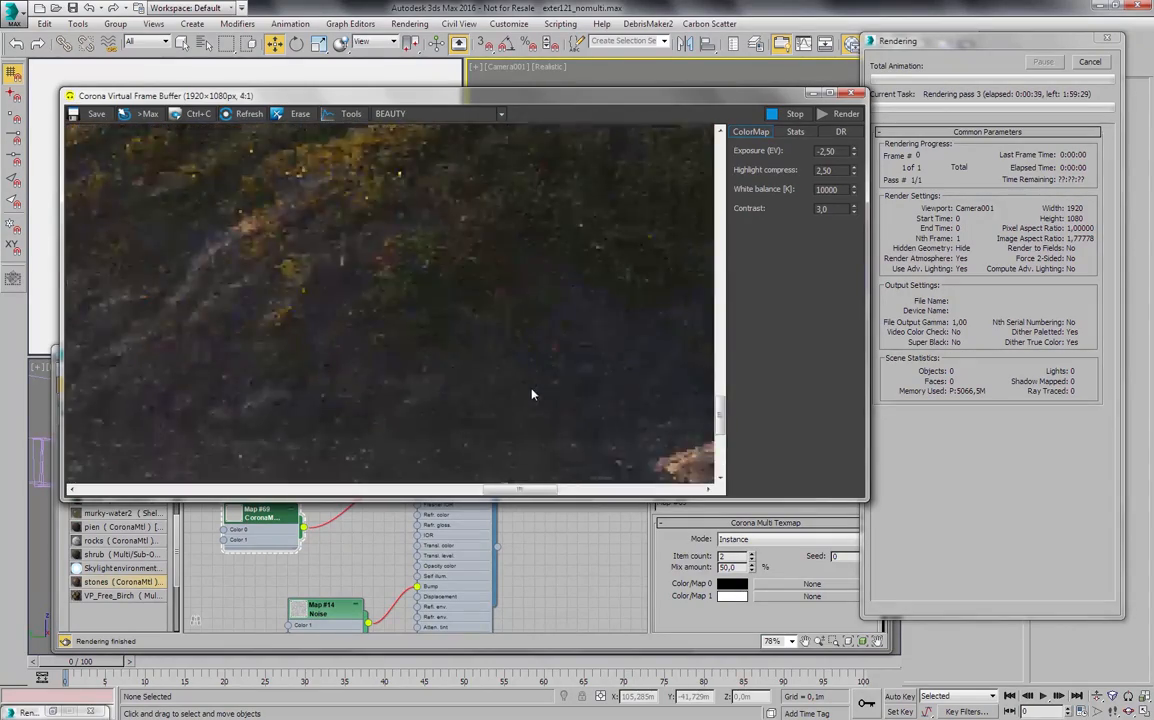
pyautogui.scroll(1, 531, 388)
pyautogui.scroll(-1, 558, 362)
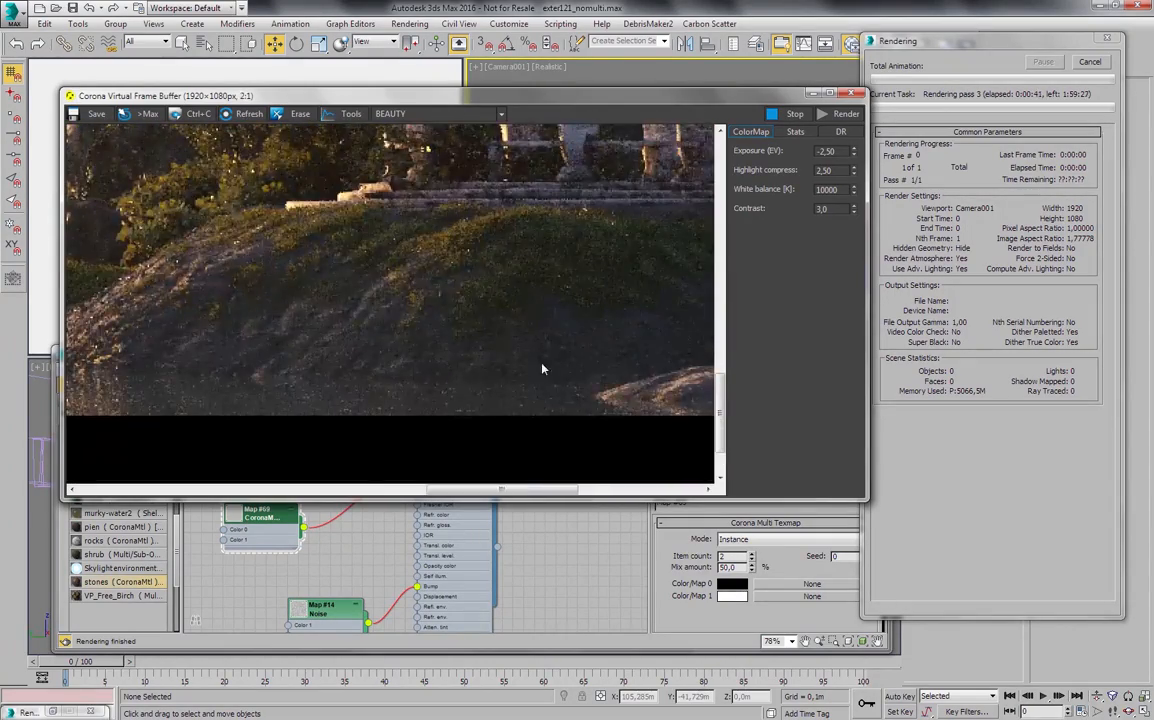
pyautogui.moveTo(293, 308); pyautogui.dragTo(295, 310, button='middle')
pyautogui.moveTo(669, 293); pyautogui.dragTo(534, 344, button='middle')
pyautogui.scroll(-1, 588, 365)
pyautogui.scroll(-1, 492, 360)
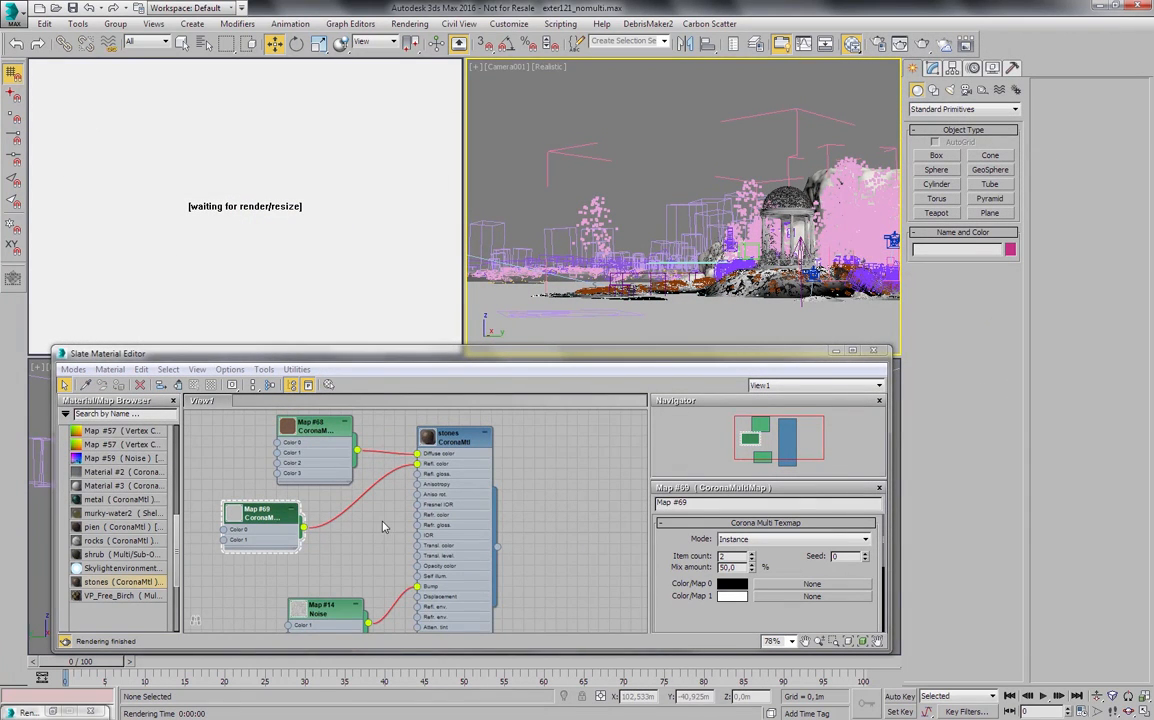
# - Close the material editor and open bonus.max without saving the changes to the current scene
pyautogui.scroll(-1, 383, 527)
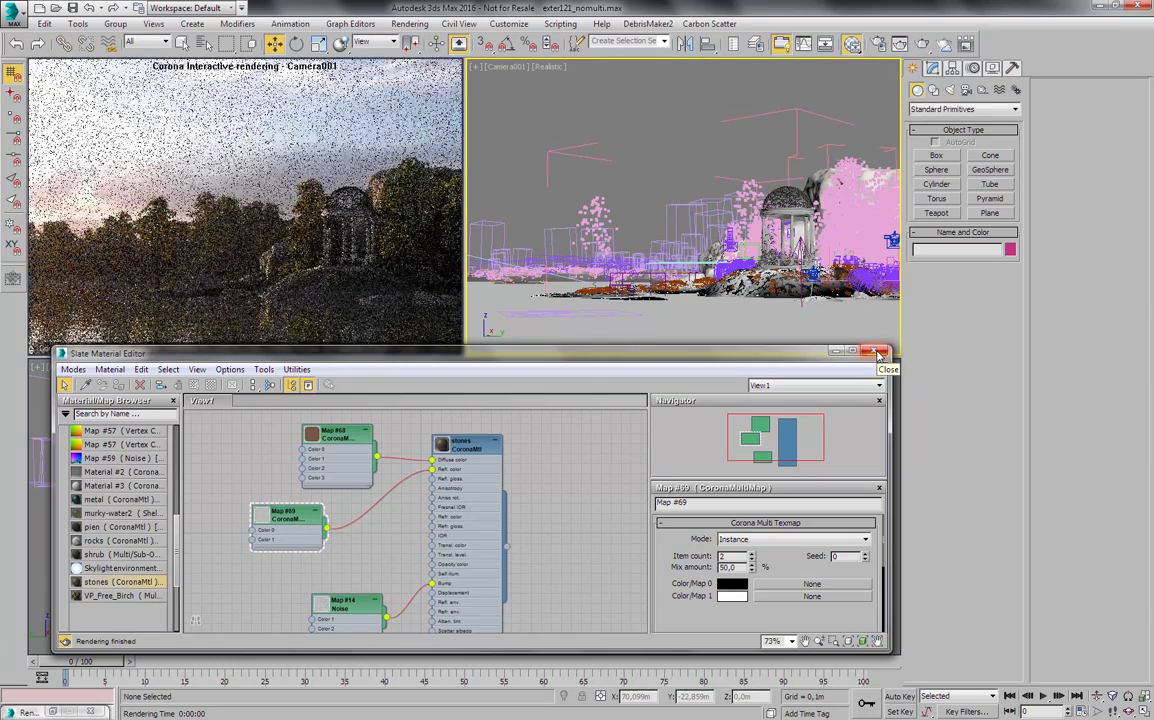
pyautogui.click(877, 352)
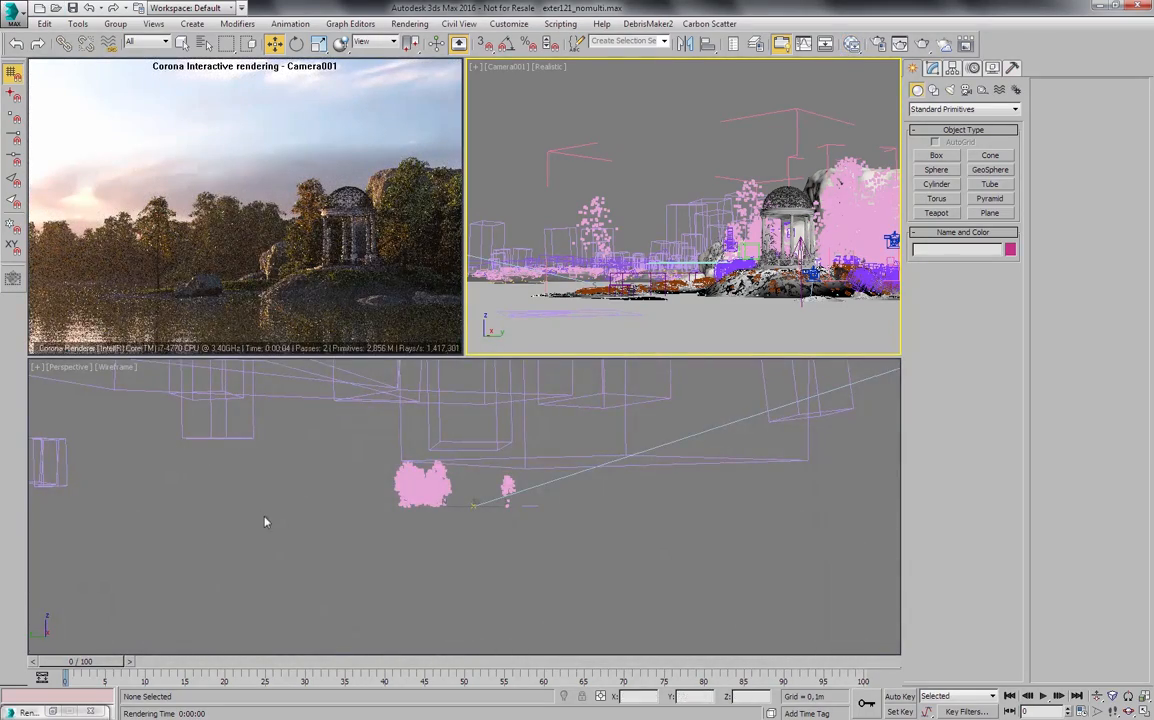
pyautogui.click(56, 9)
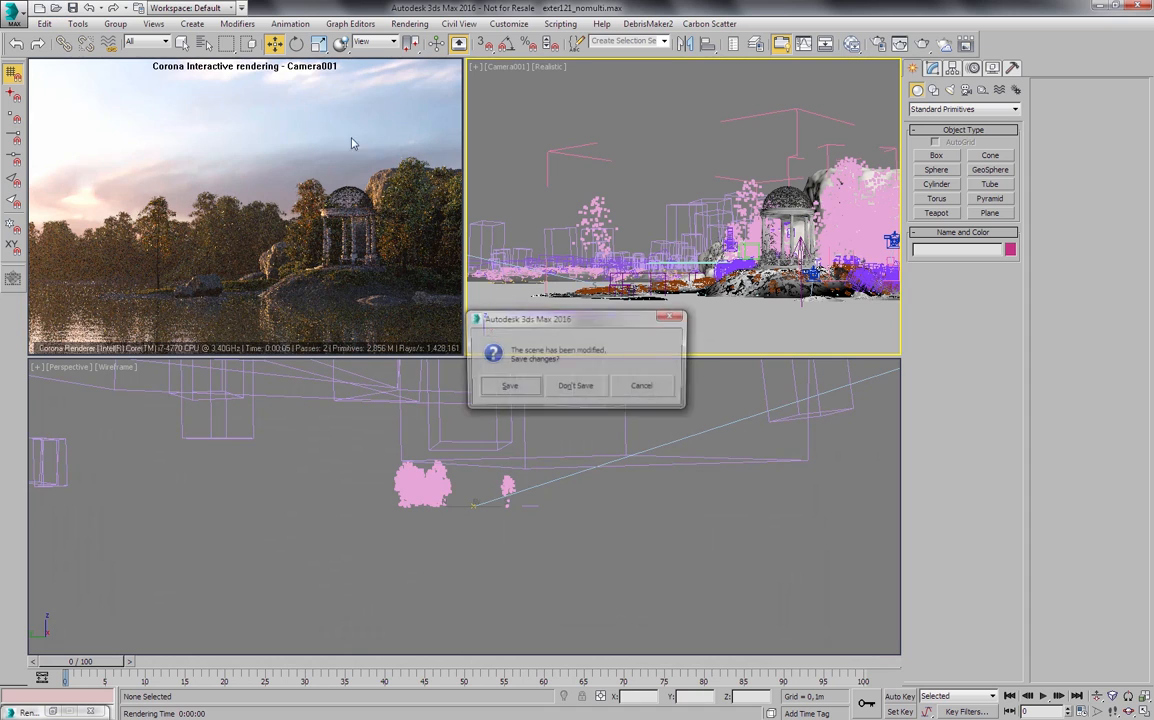
pyautogui.click(562, 386)
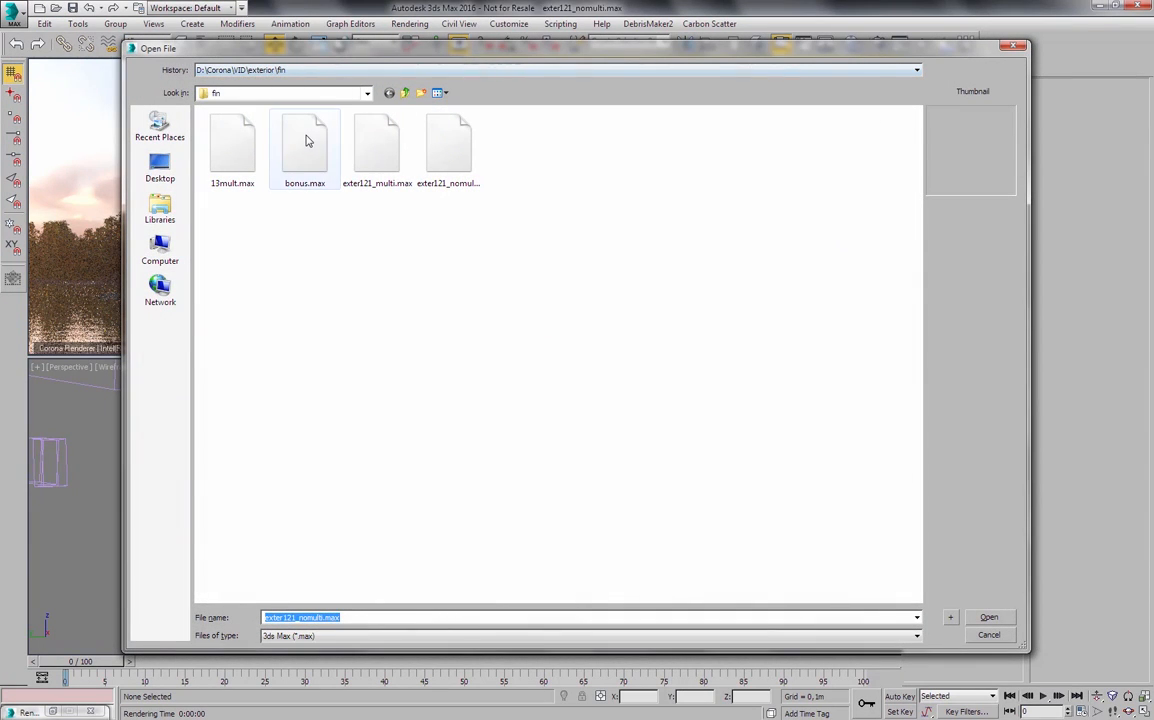
pyautogui.click(285, 163)
pyautogui.click(988, 617)
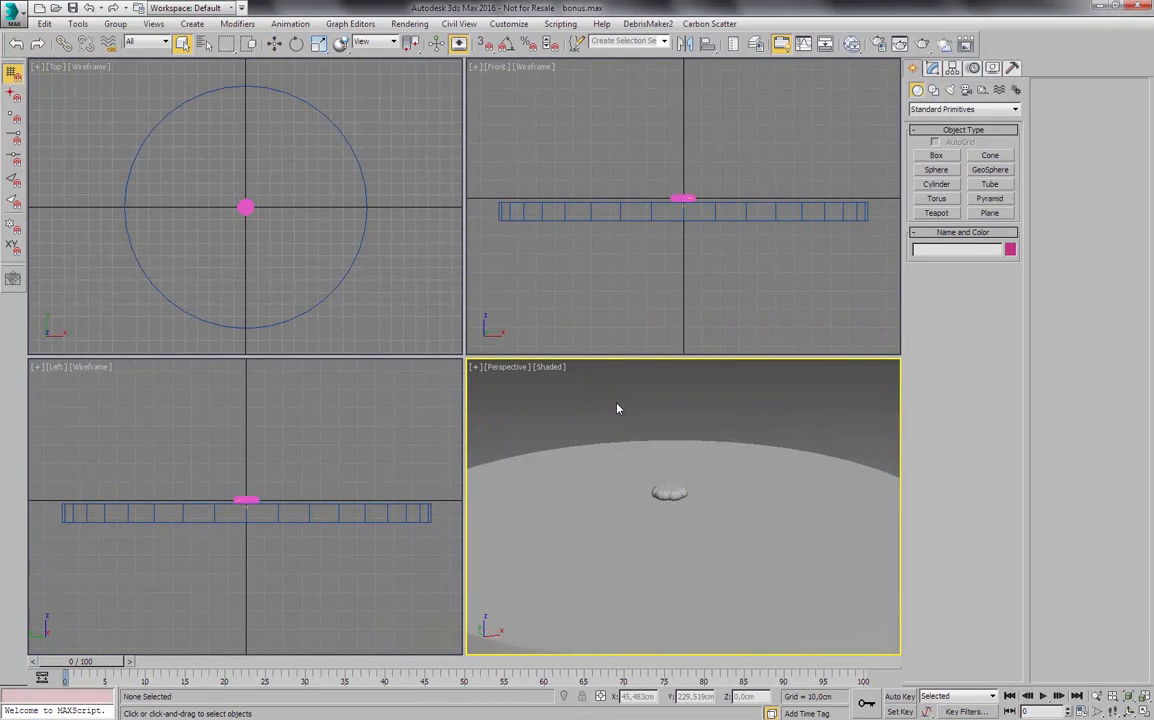
# - Advance the animation to frame 24 and review the particle source's event and its material operator in Particle View
pyautogui.moveTo(92, 676); pyautogui.dragTo(276, 655)
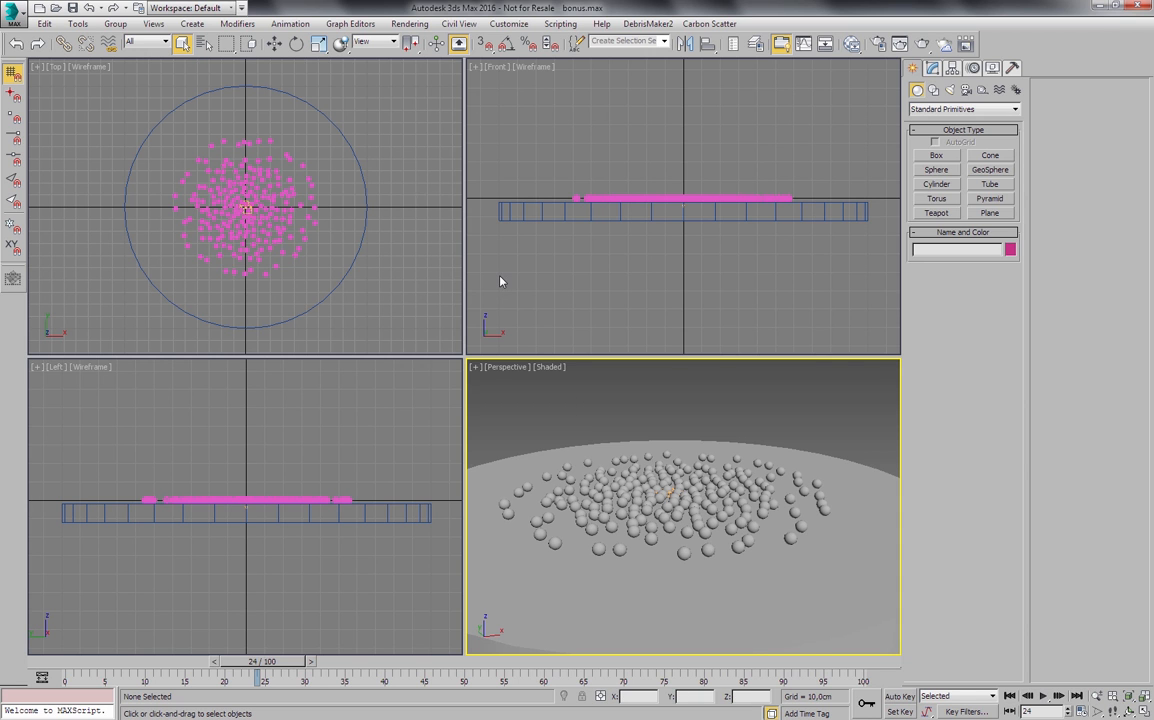
pyautogui.press('6')
pyautogui.moveTo(350, 190); pyautogui.dragTo(325, 139, button='middle')
pyautogui.scroll(-1, 324, 139)
pyautogui.moveTo(308, 191); pyautogui.dragTo(322, 202, button='middle')
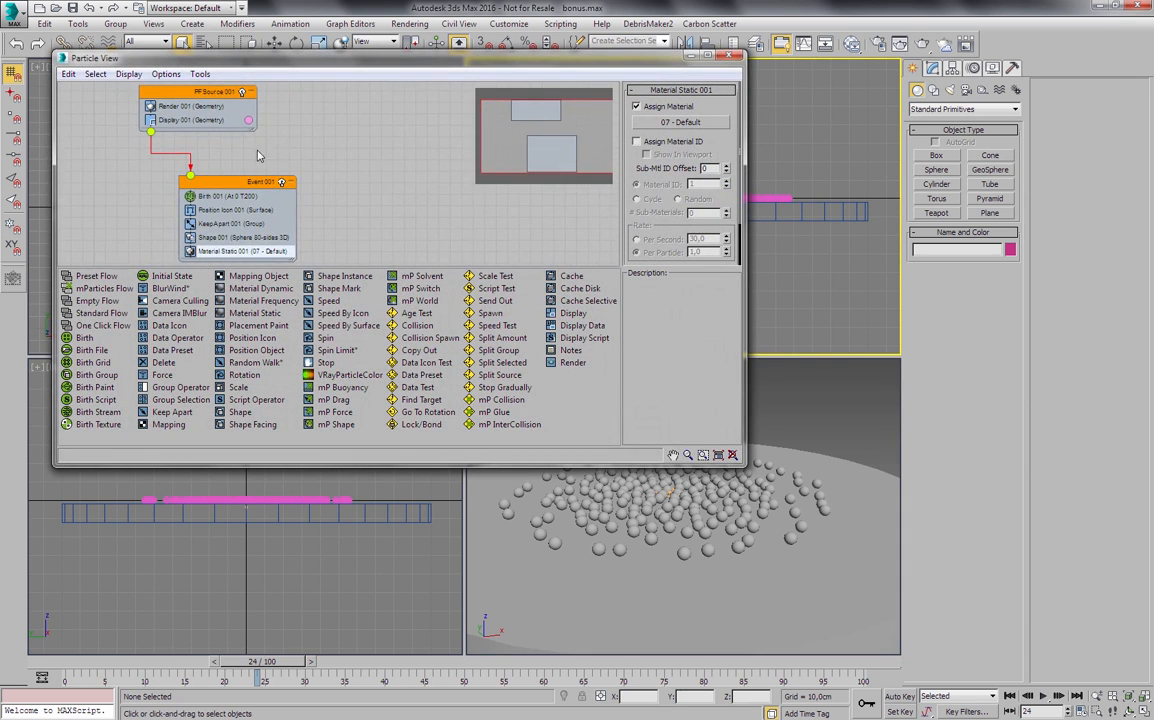
pyautogui.click(730, 55)
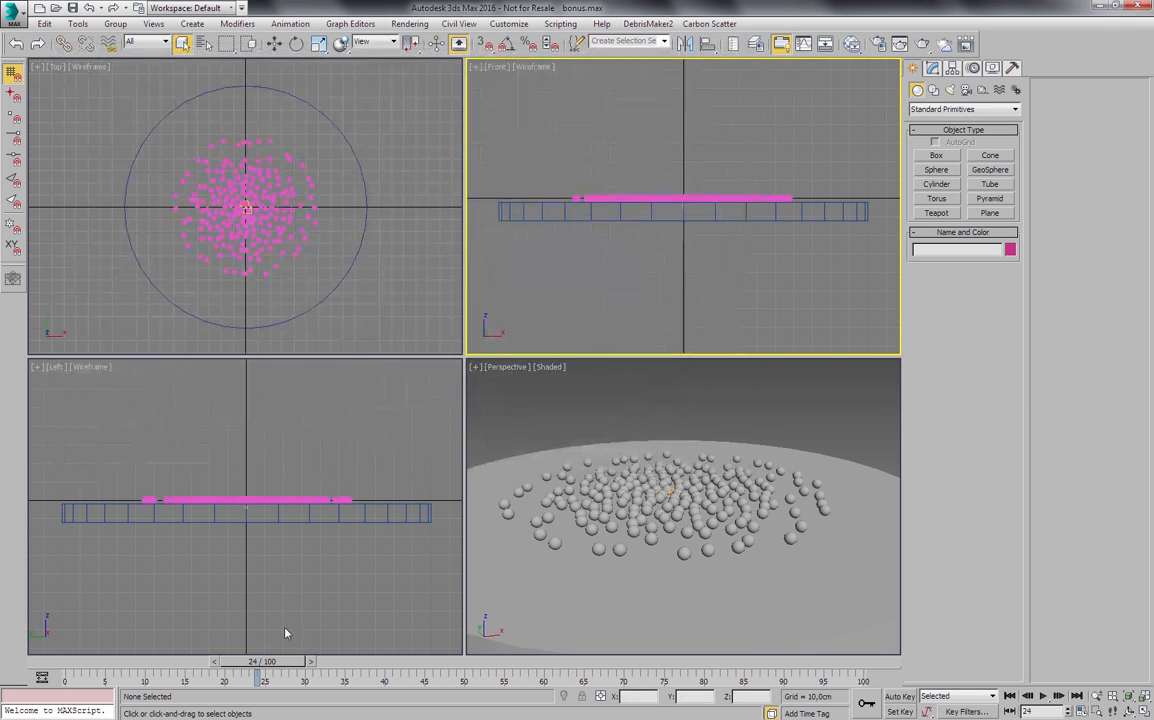
# - Move the animation to frame 28 and bring up the diffuse CoronaMultiMap of 07 - Default in the compact material editor
pyautogui.moveTo(226, 663); pyautogui.dragTo(254, 663)
pyautogui.click(613, 396)
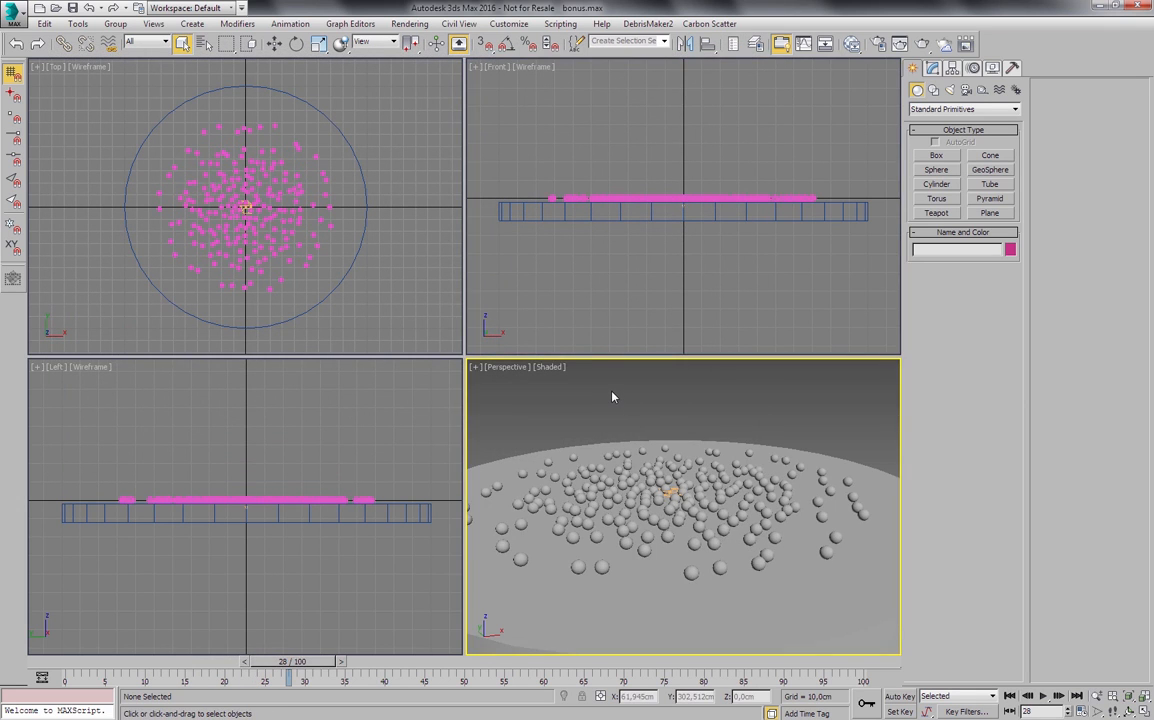
pyautogui.press('m')
pyautogui.click(73, 369)
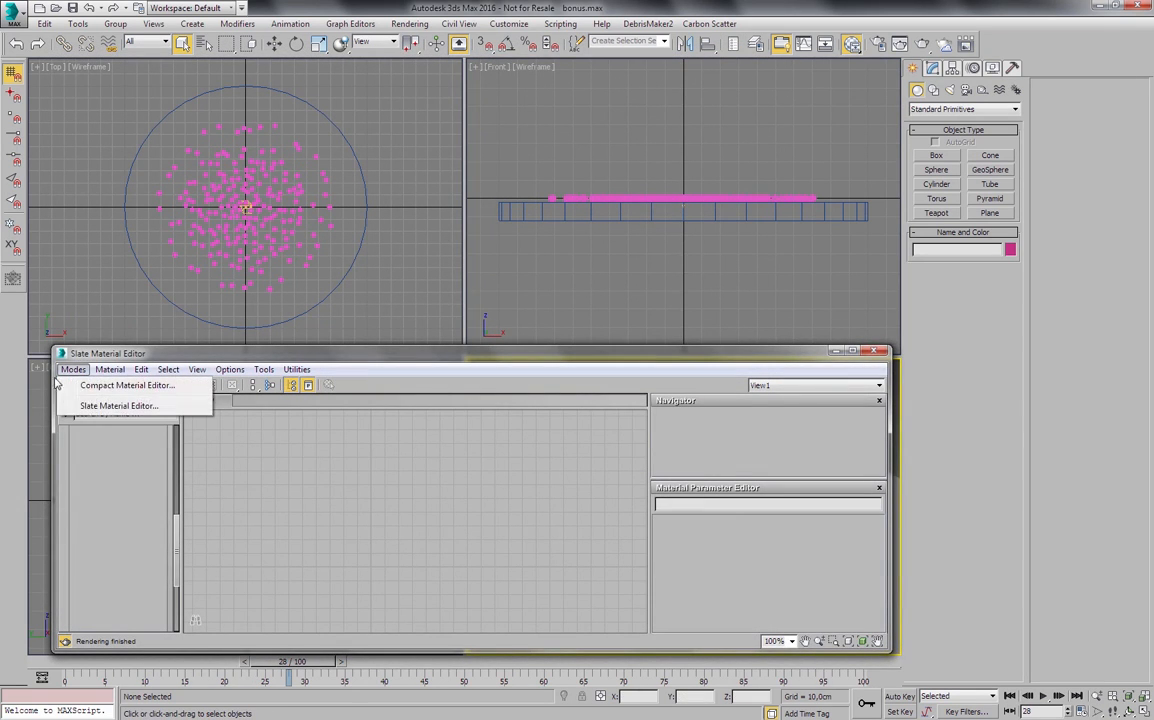
pyautogui.click(116, 383)
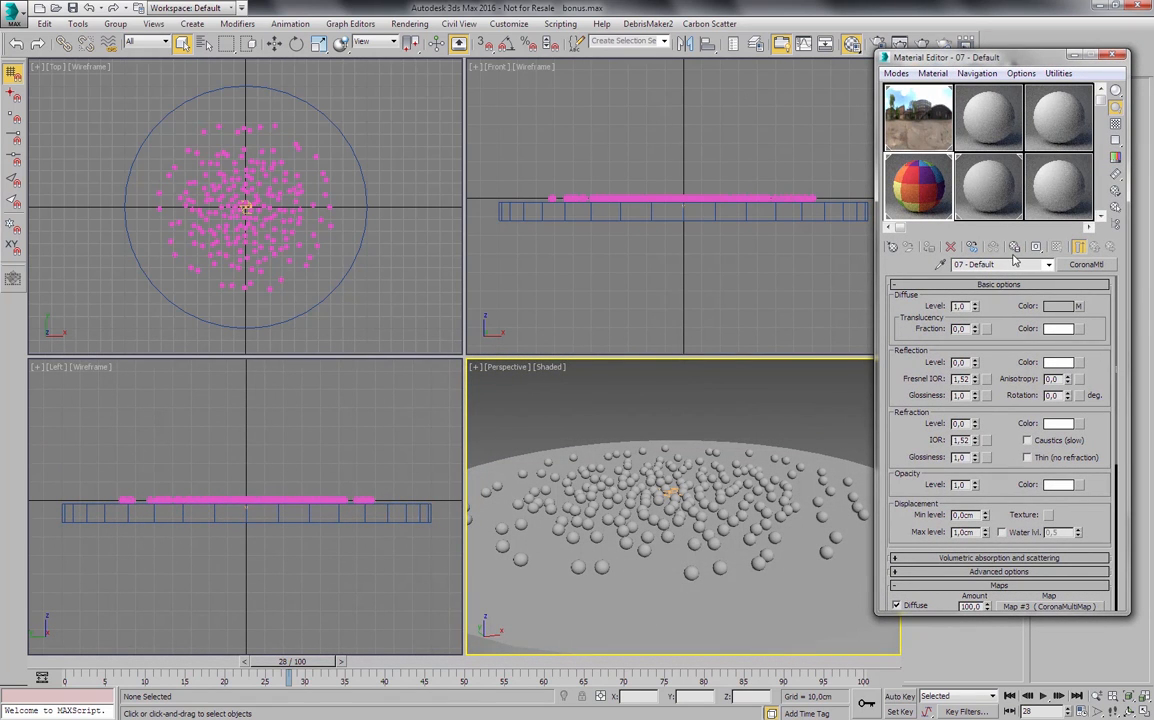
pyautogui.click(1080, 308)
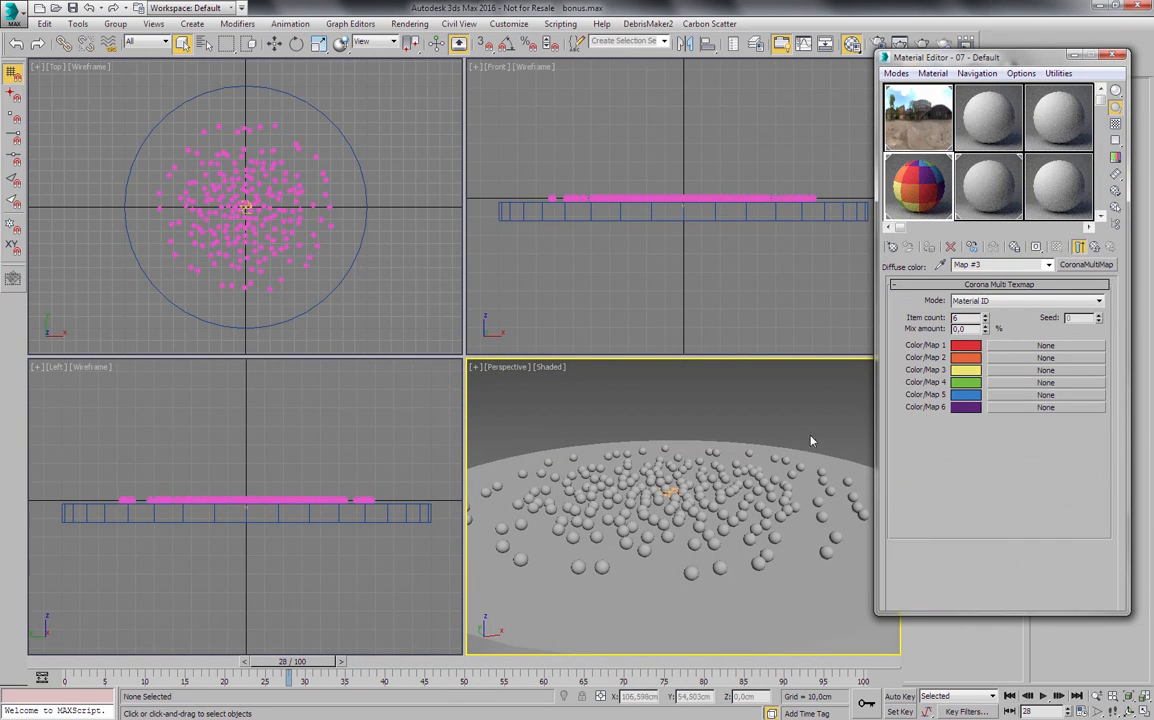
pyautogui.click(756, 406)
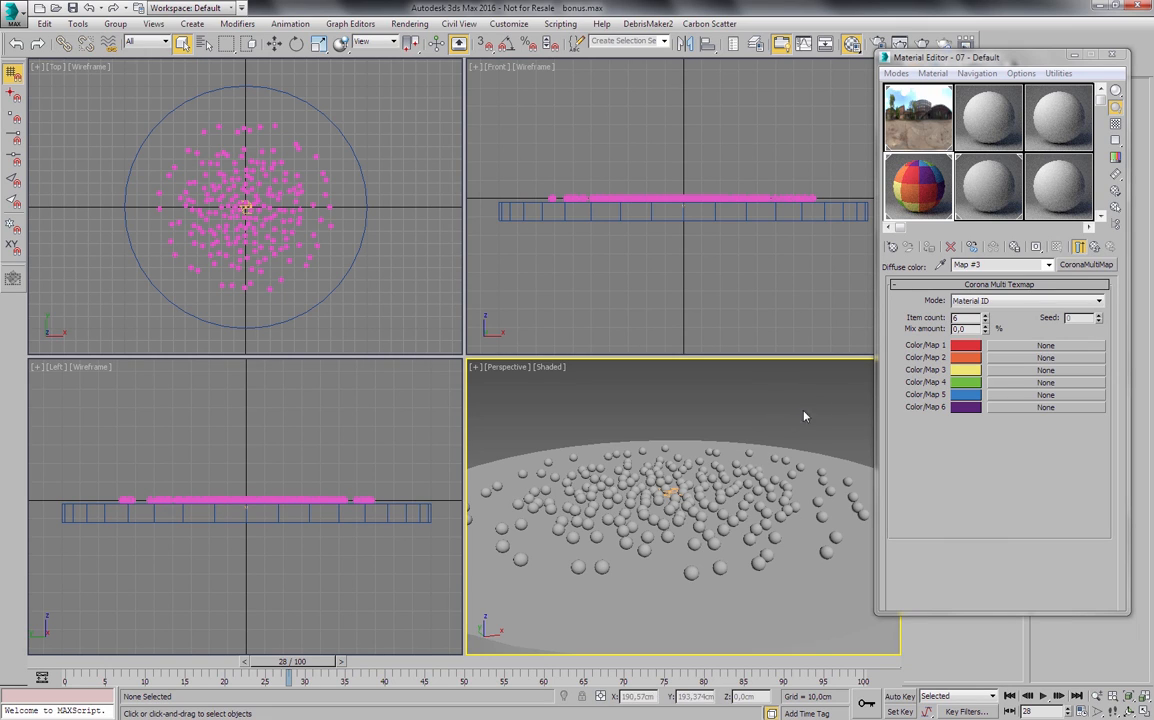
# - Return to the parent material of the multi map and rename it particles
pyautogui.click(1080, 247)
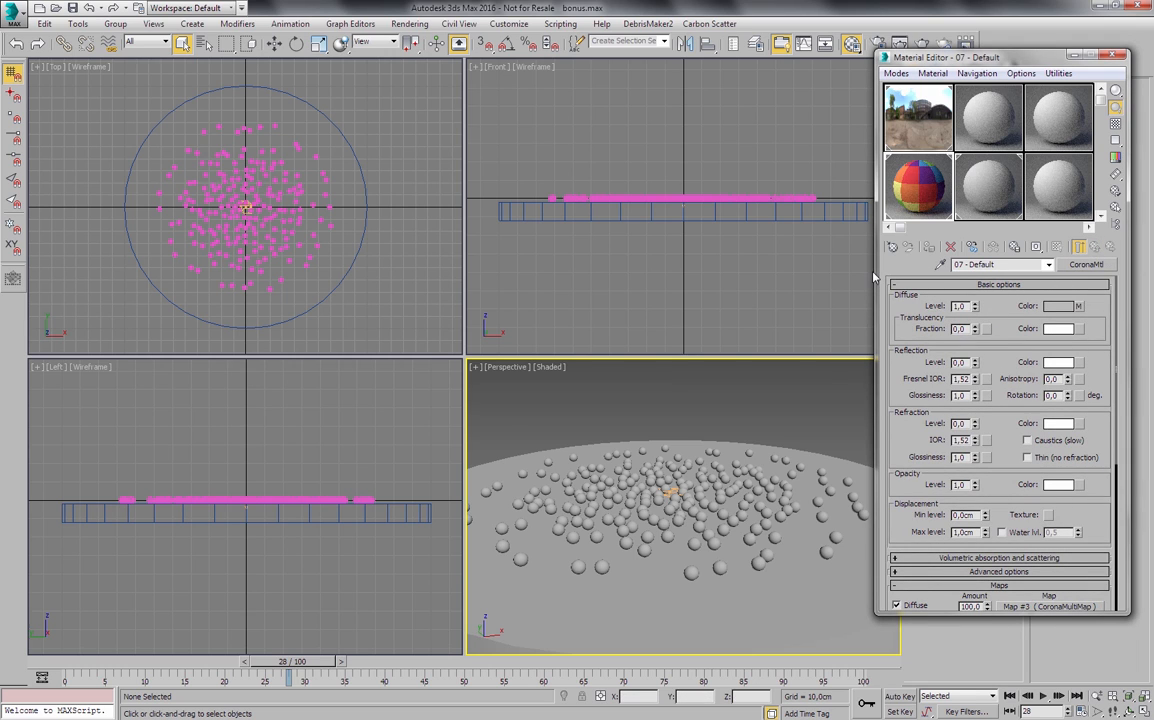
pyautogui.click(966, 266)
pyautogui.write('particles')
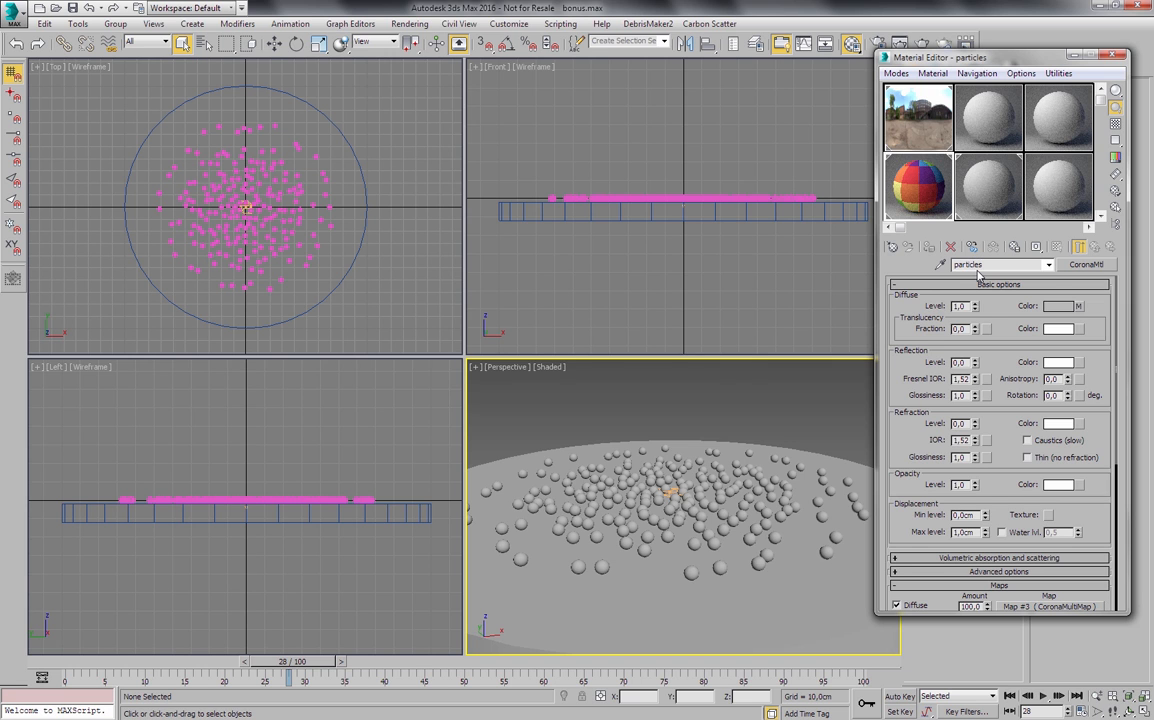
pyautogui.write('m')
pyautogui.hotkey('shift', 'q')
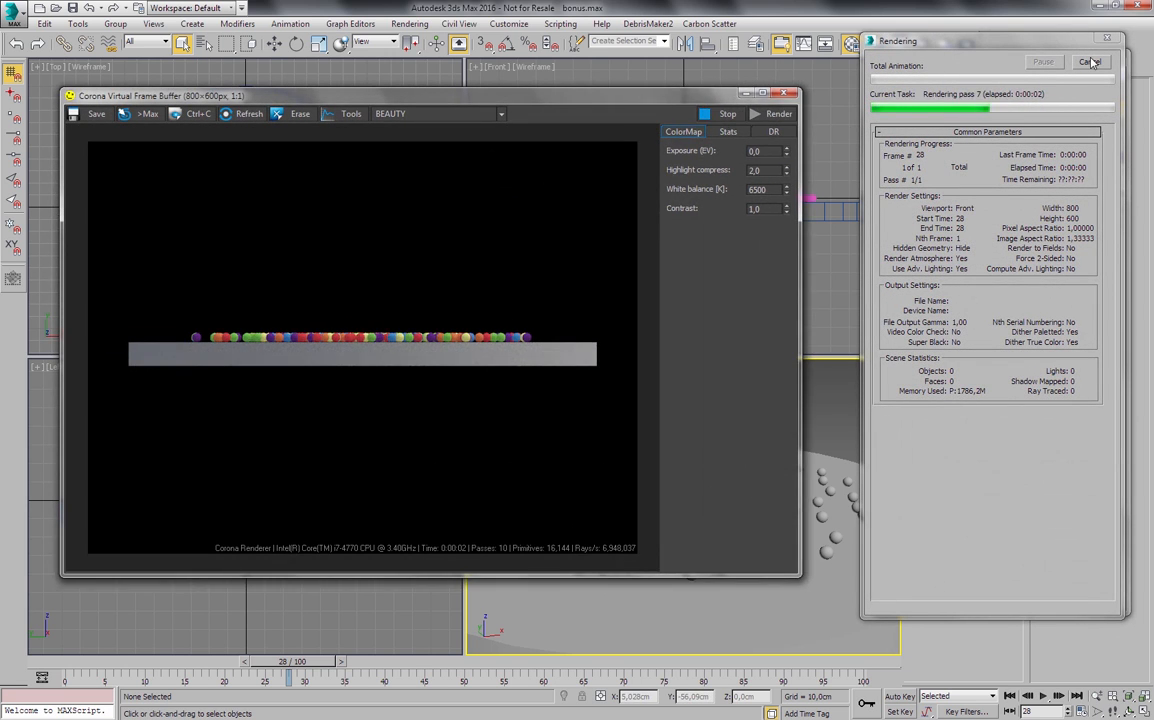
pyautogui.click(1093, 63)
pyautogui.click(785, 92)
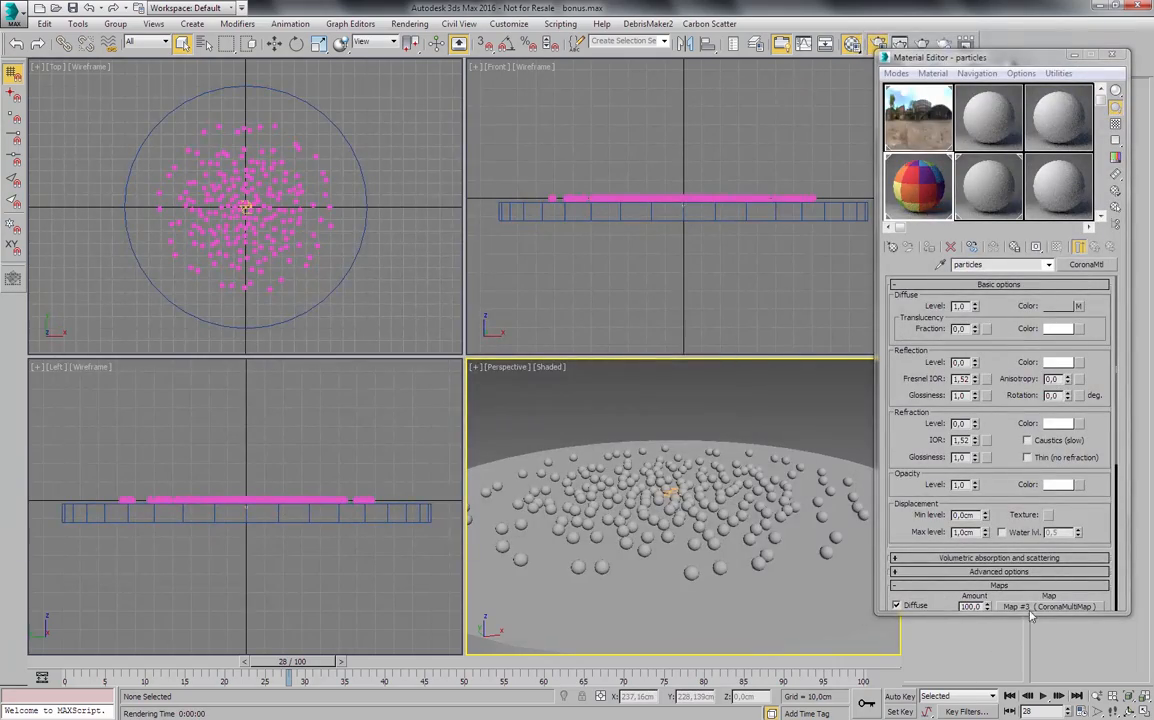
# - Test-render the Perspective view of the colored particles, and close the frame buffer and render settings
pyautogui.press('F10')
pyautogui.click(999, 631)
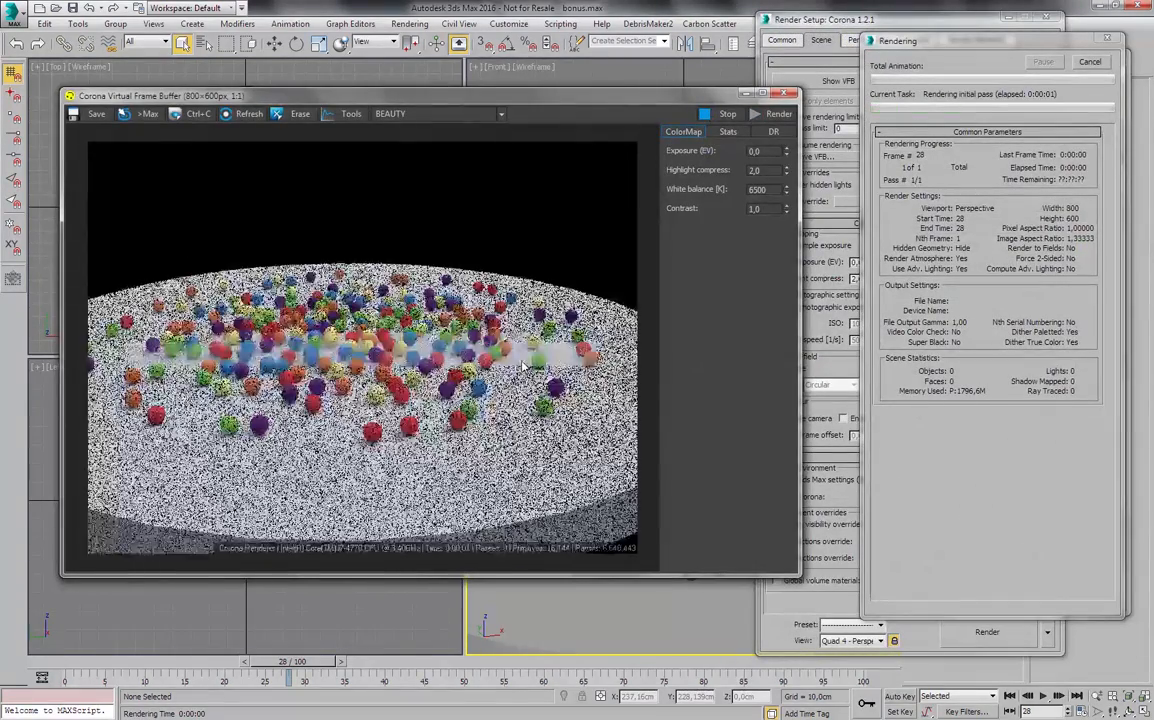
pyautogui.click(1092, 66)
pyautogui.click(785, 93)
pyautogui.click(1005, 20)
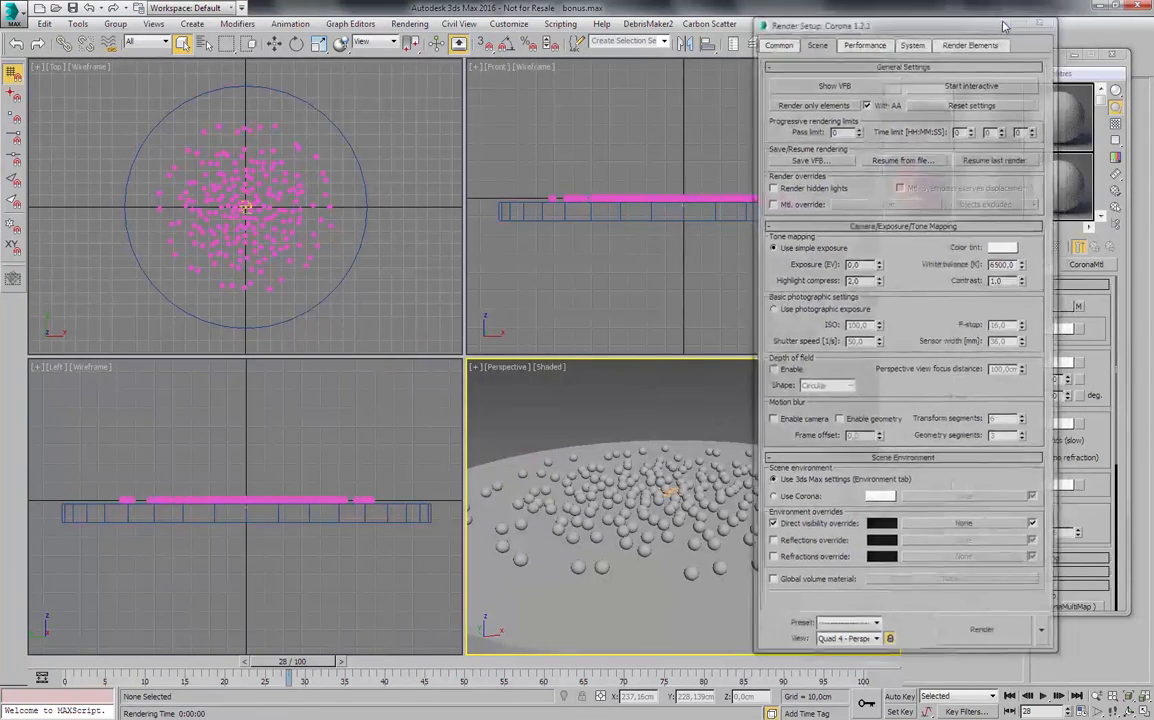
# - Reduce the item count of the particles material's diffuse CoronaMultiMap to 3
pyautogui.click(1078, 307)
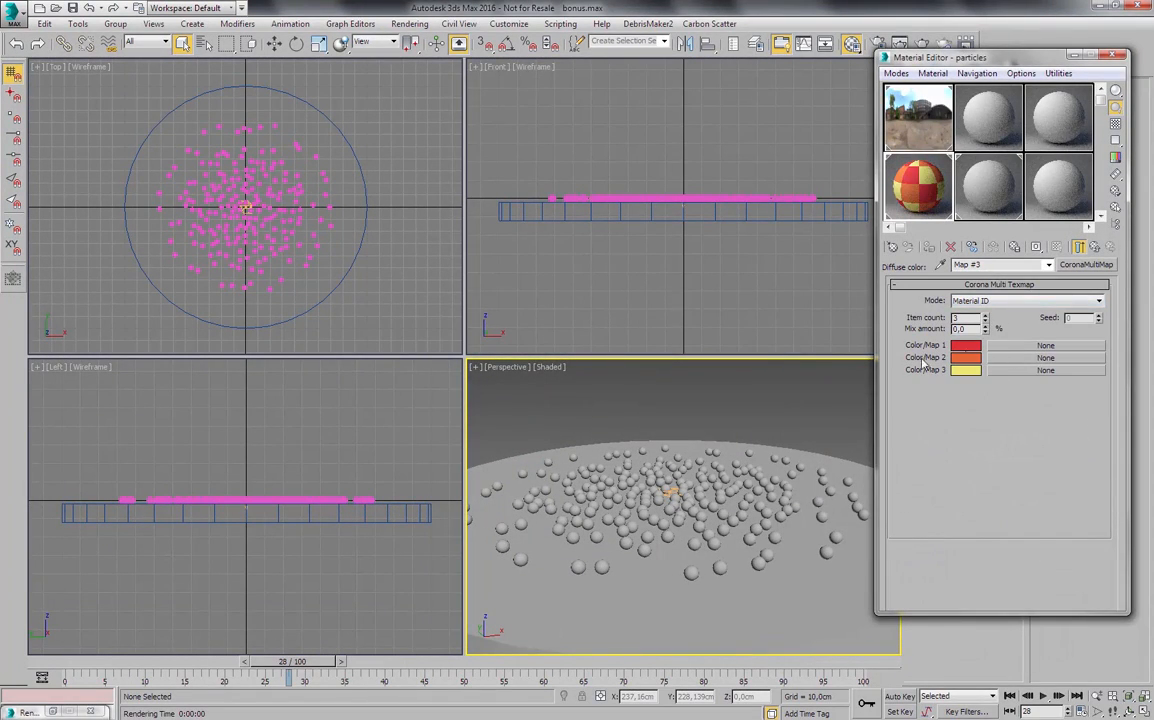
pyautogui.click(1095, 247)
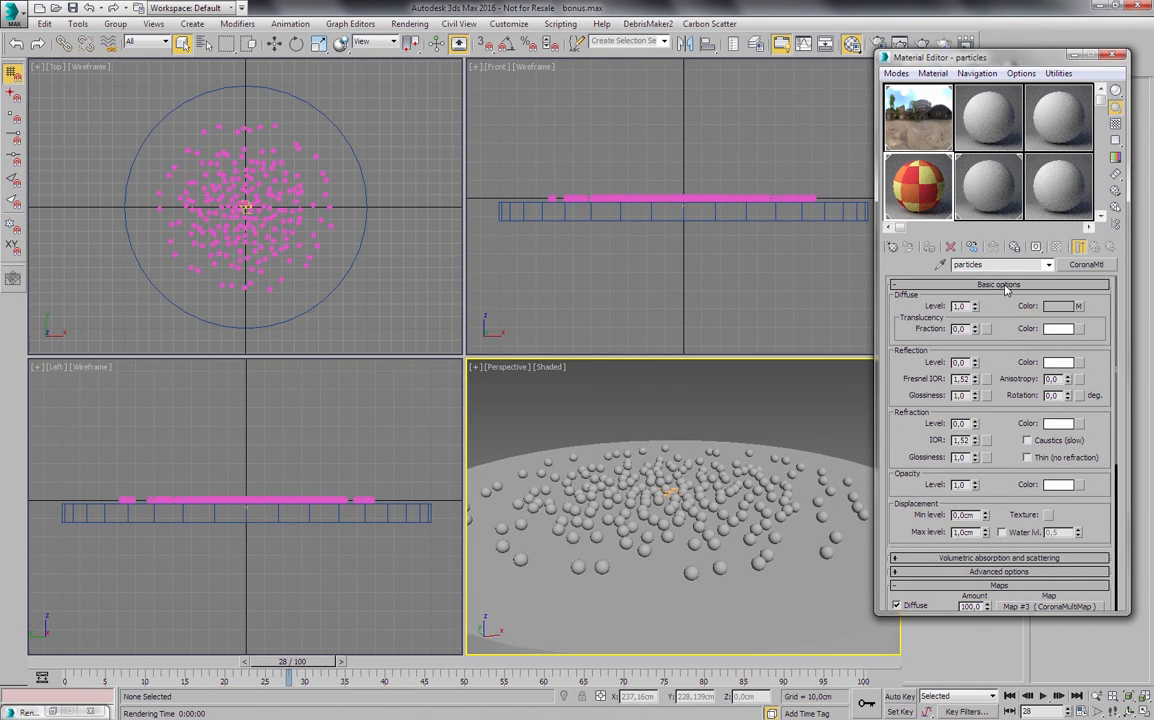
pyautogui.click(1079, 306)
# - Change the multi map's first color to black and its second color to a very dark grey
pyautogui.click(968, 346)
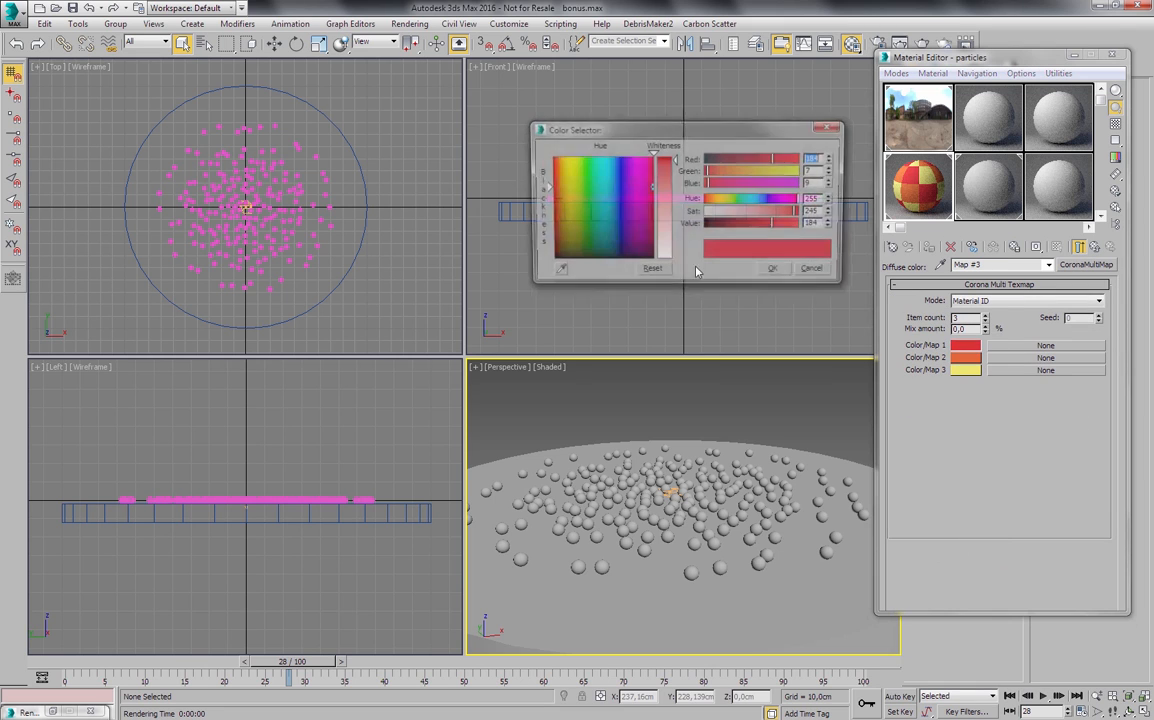
pyautogui.moveTo(585, 212); pyautogui.dragTo(545, 260)
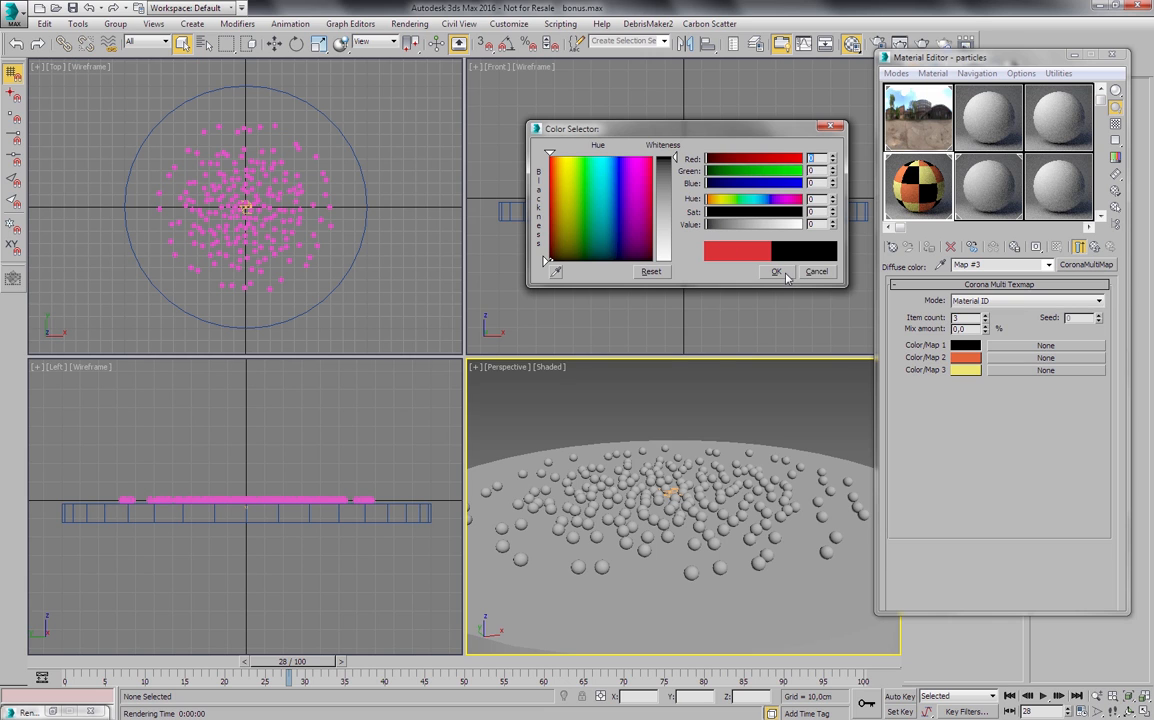
pyautogui.click(776, 272)
pyautogui.click(959, 361)
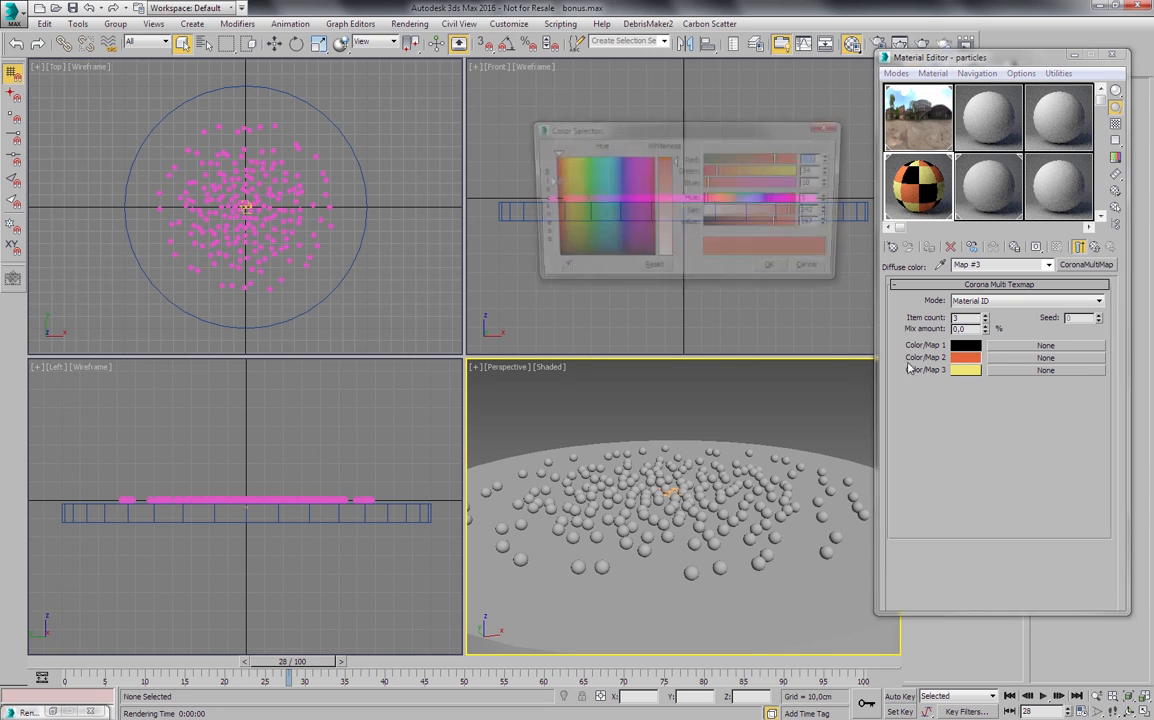
pyautogui.moveTo(560, 200); pyautogui.dragTo(546, 261)
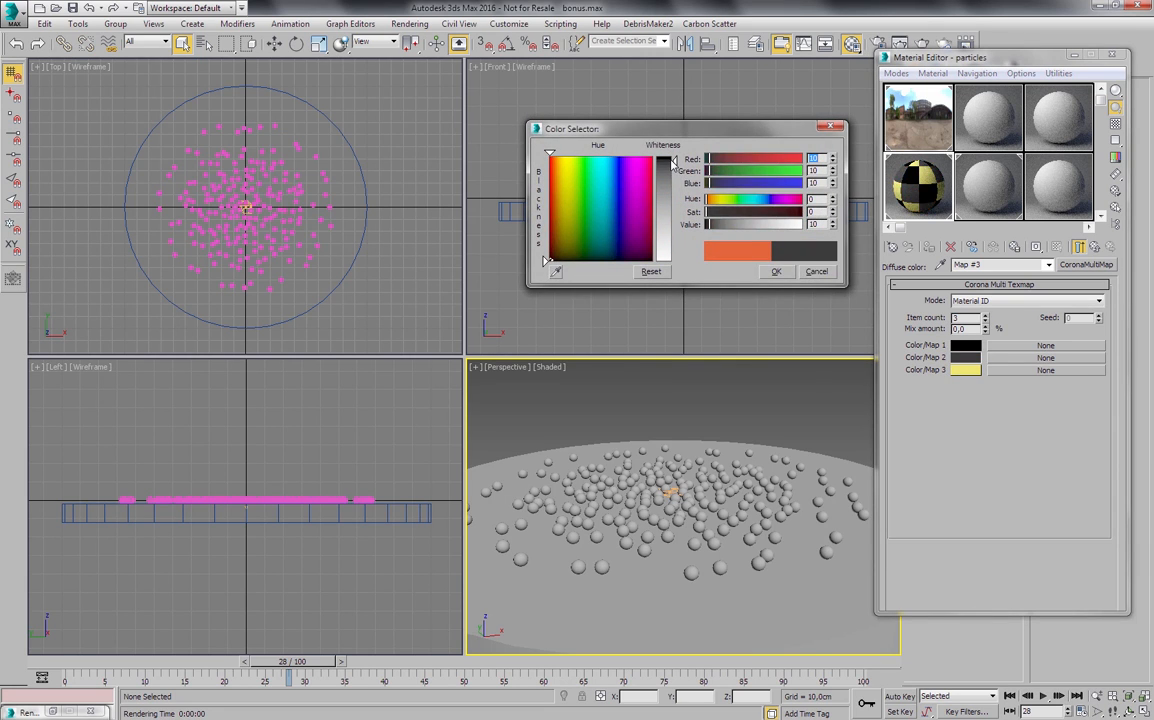
pyautogui.moveTo(673, 162); pyautogui.dragTo(673, 160)
pyautogui.click(778, 272)
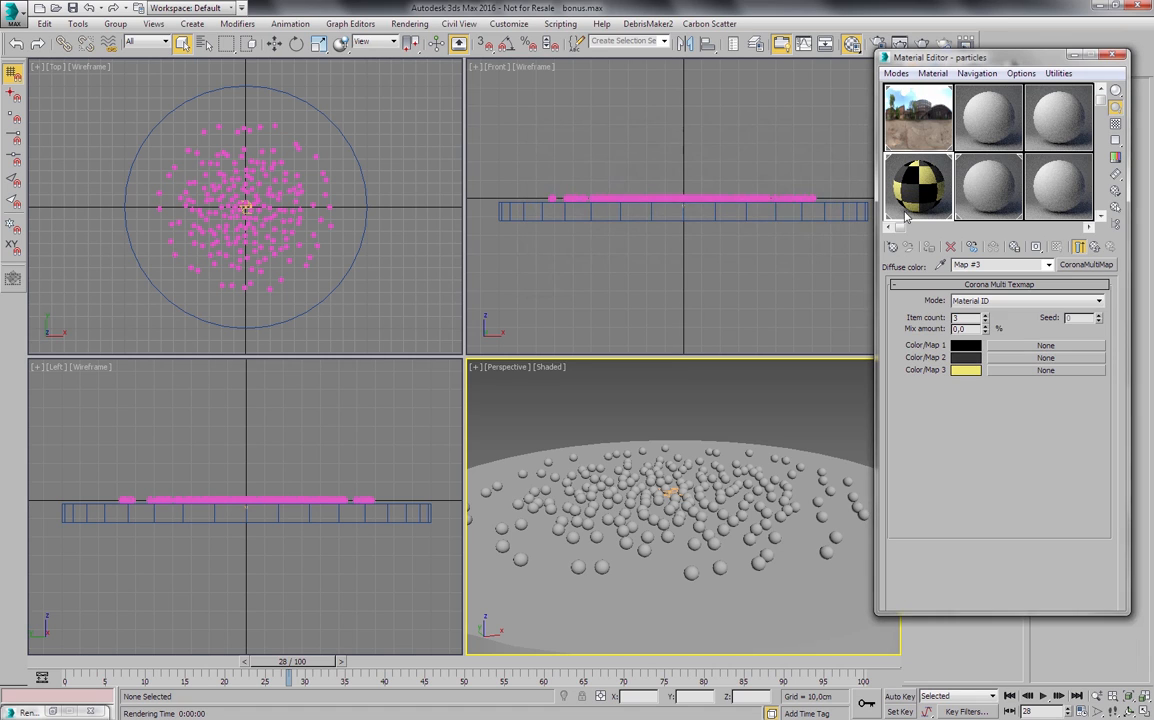
# - Change the multi map's third color to pink with red 255, green 31 and blue 100
pyautogui.click(975, 373)
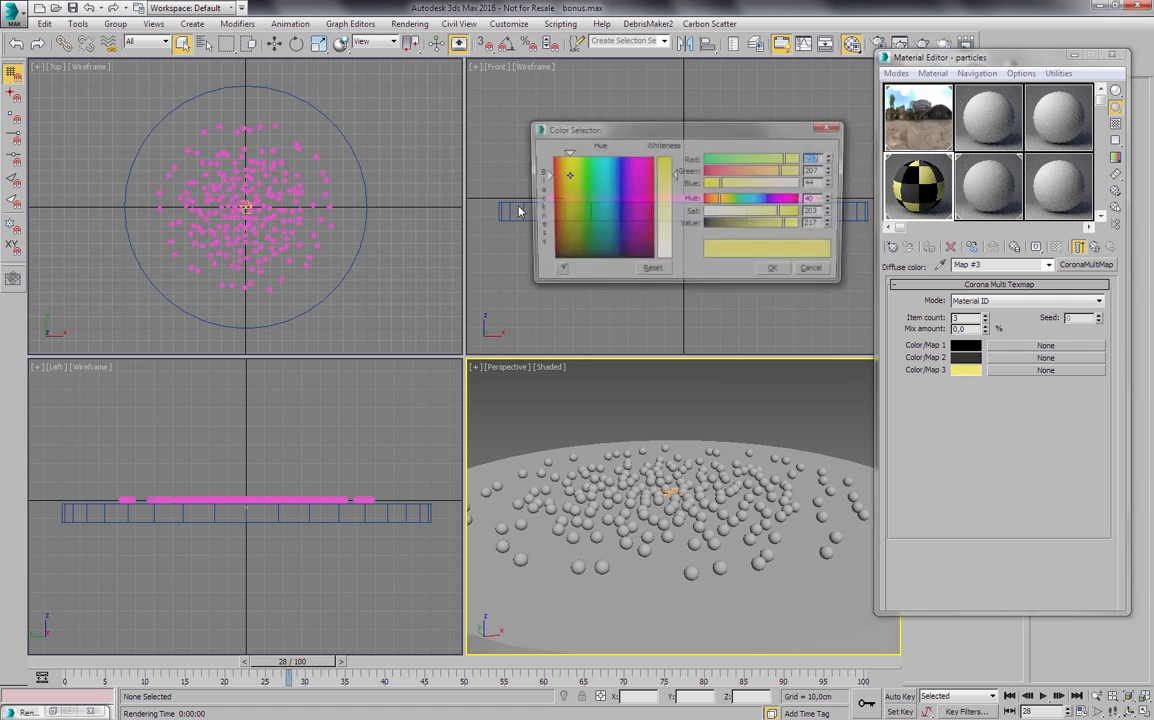
pyautogui.moveTo(570, 198)
pyautogui.mouseDown()
pyautogui.moveTo(632, 169)
pyautogui.moveTo(700, 173)
pyautogui.mouseUp()
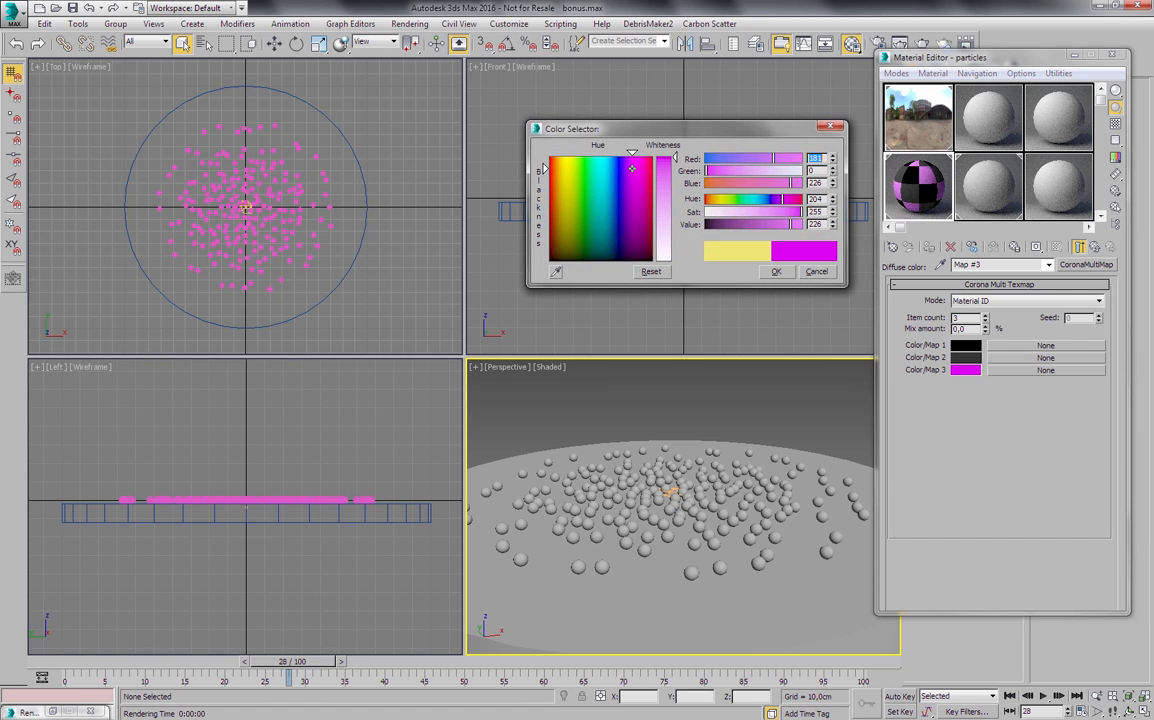
pyautogui.moveTo(785, 186); pyautogui.dragTo(803, 168)
pyautogui.moveTo(711, 171); pyautogui.dragTo(721, 172)
pyautogui.click(776, 272)
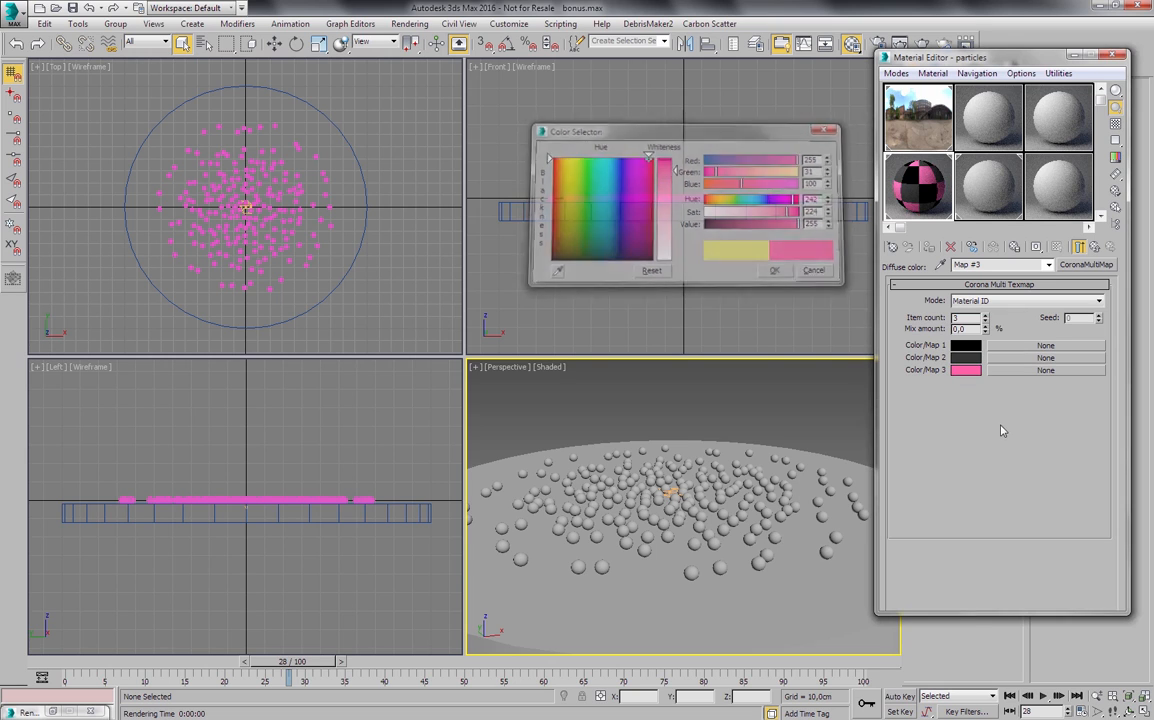
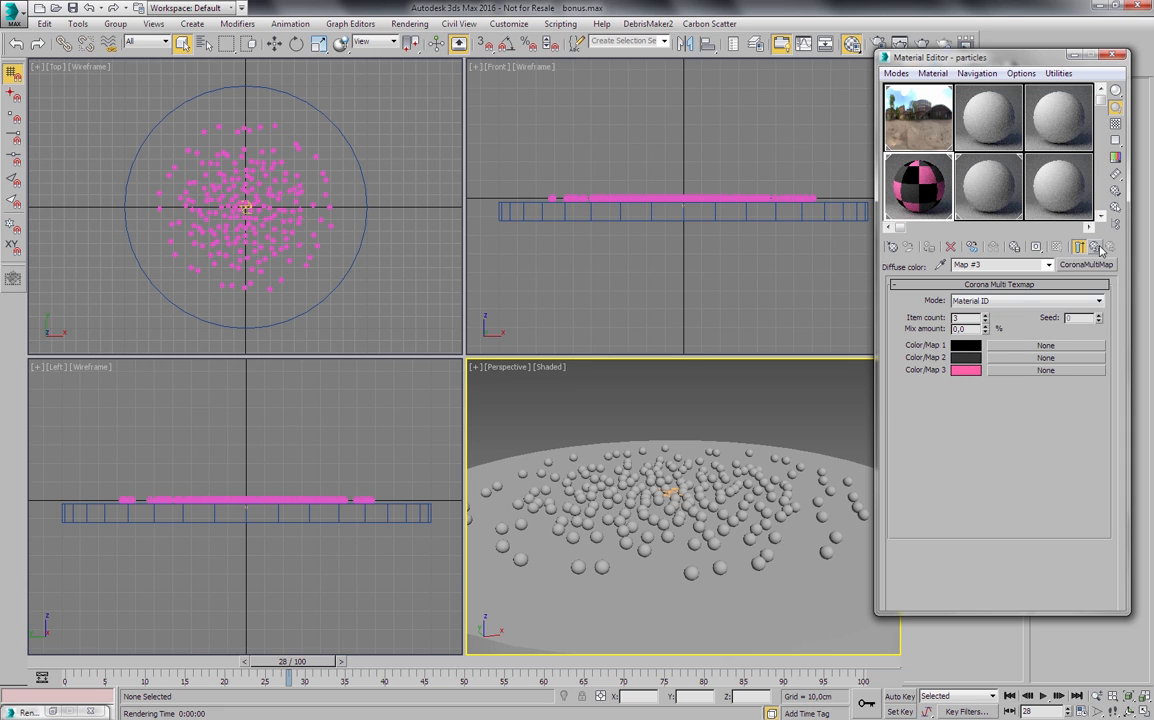
# - Set the mode of the particles material's diffuse CoronaMultiMap to Instance and return to the material's main parameters
pyautogui.click(1096, 248)
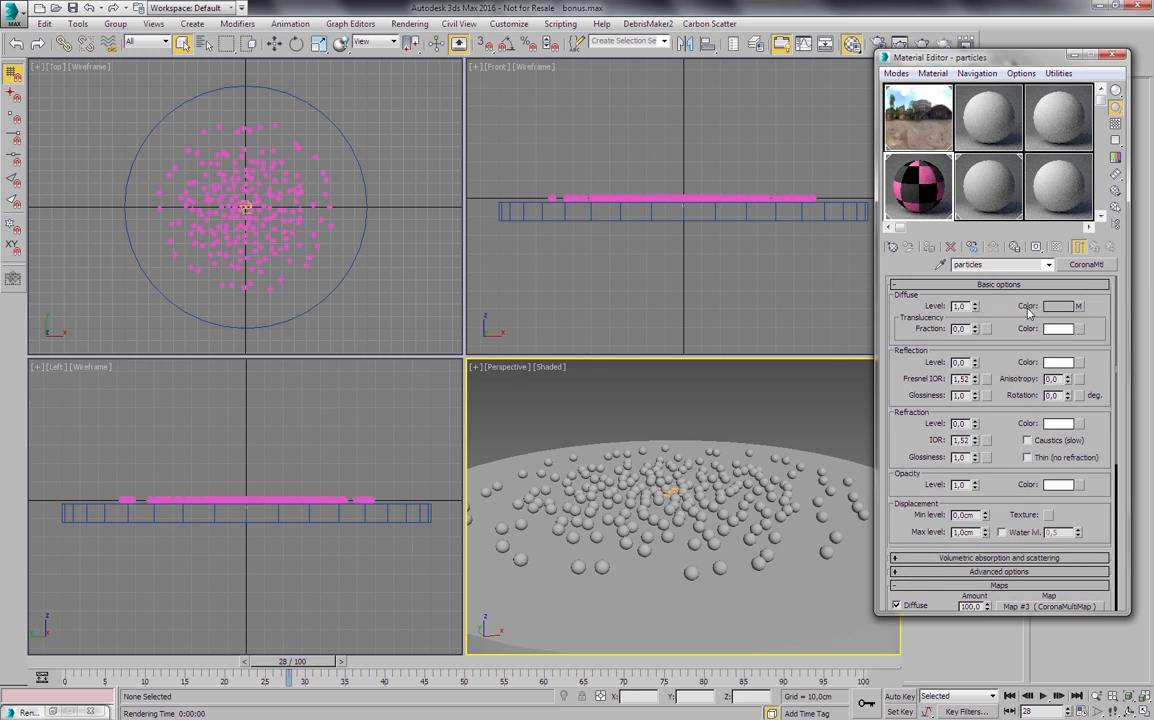
pyautogui.click(1079, 308)
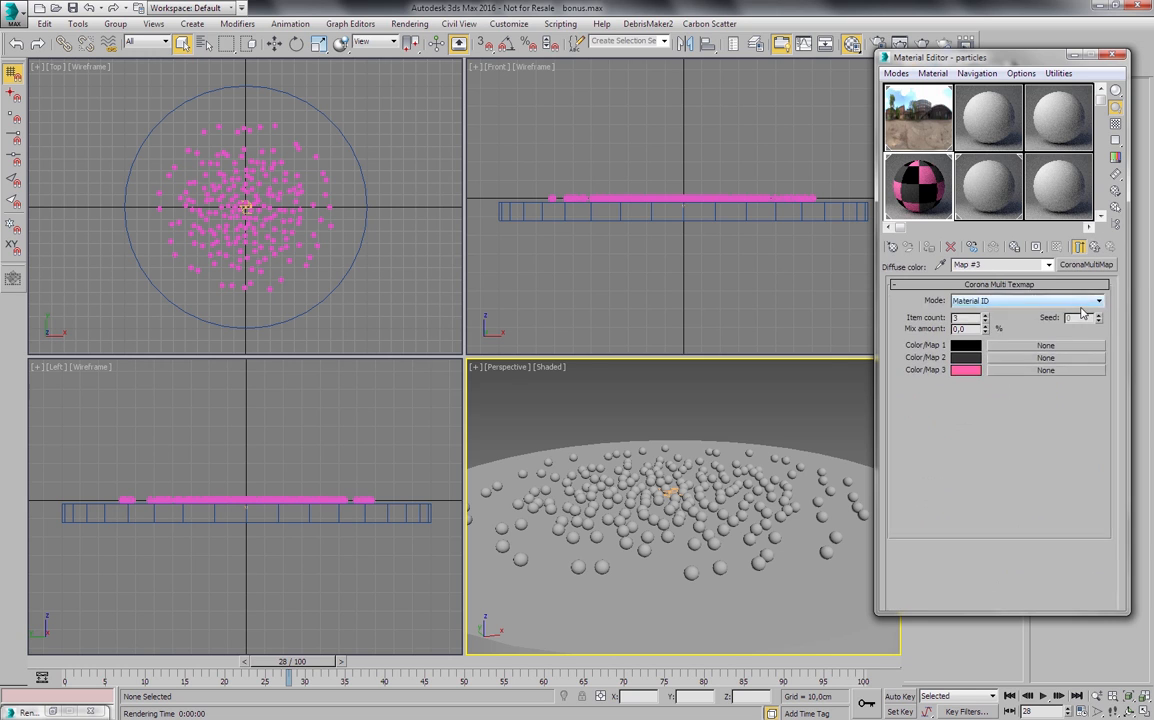
pyautogui.click(1020, 301)
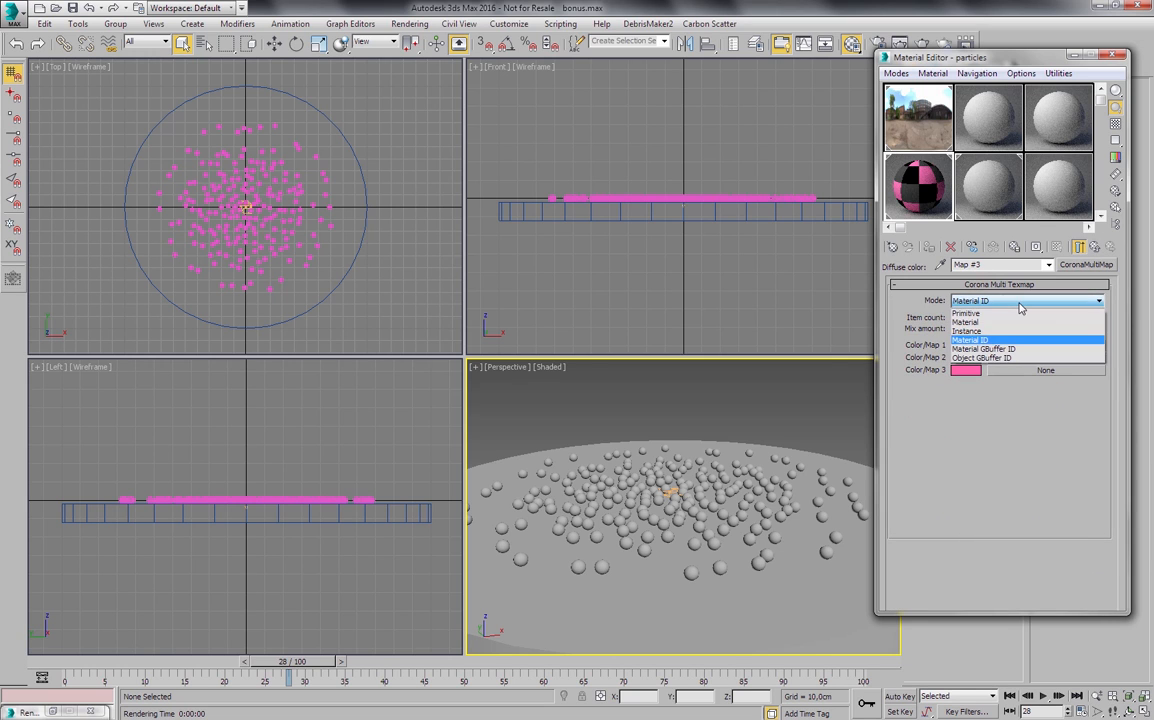
pyautogui.click(984, 332)
pyautogui.click(1096, 248)
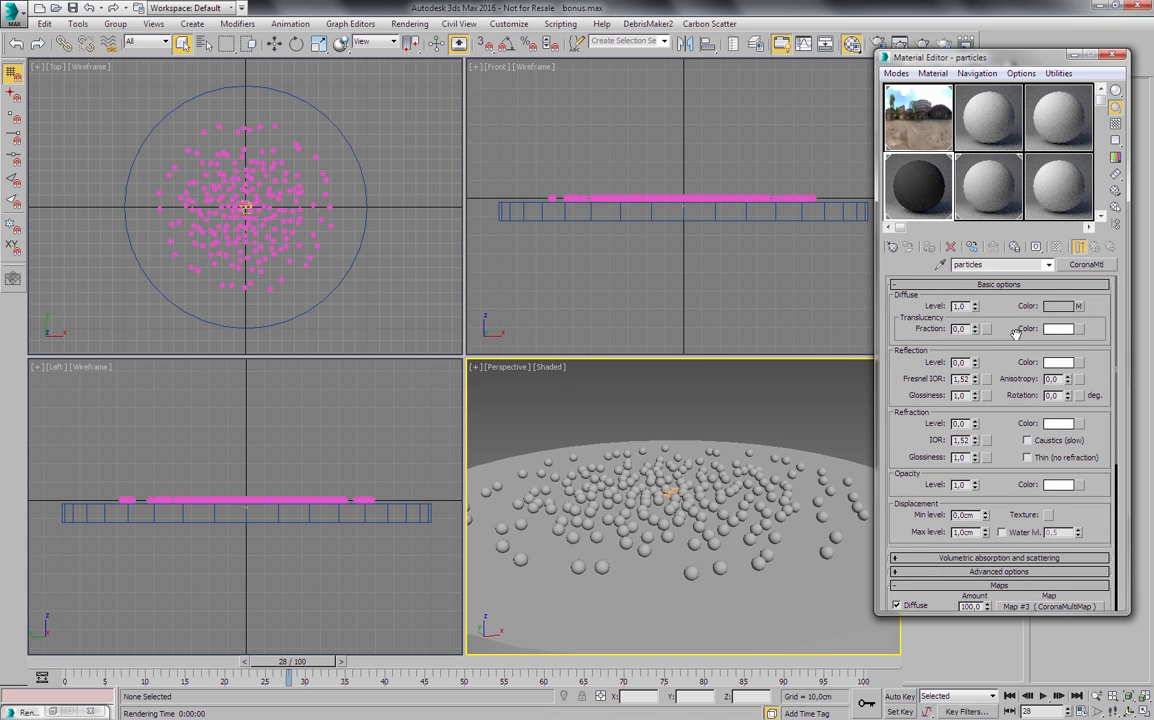
# - Assign a CoronaMultiMap to the particles material's reflection color, with an item count of 3 and the mode set to Instance
pyautogui.click(1081, 361)
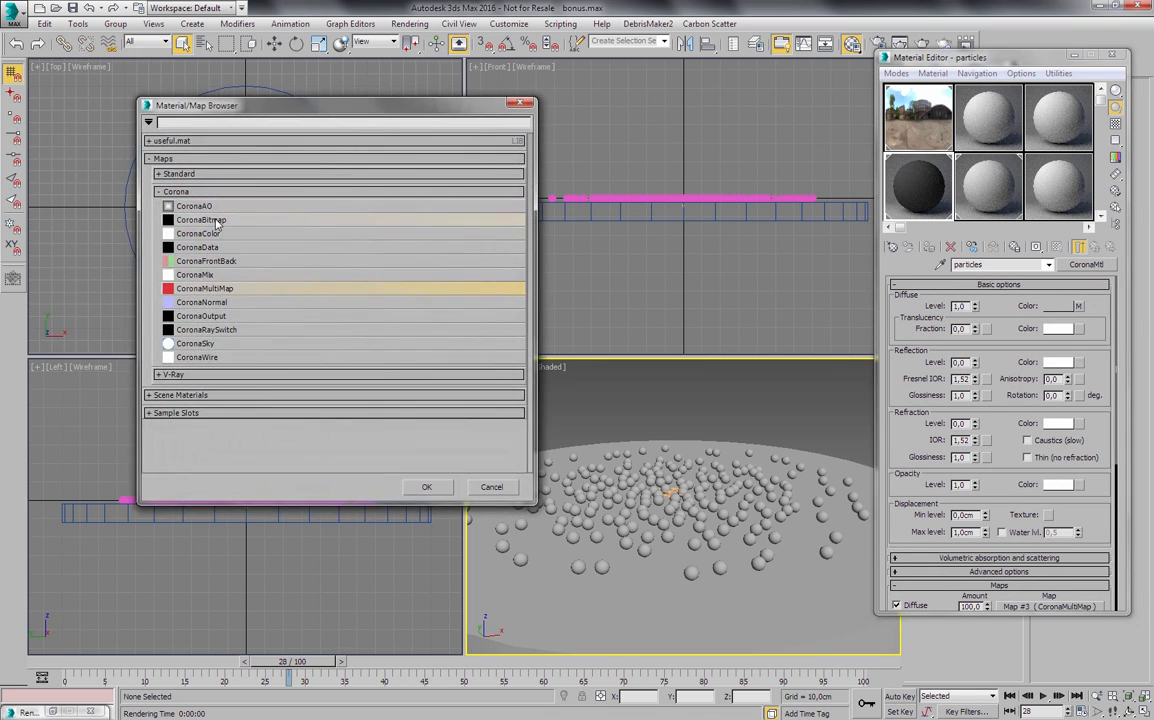
pyautogui.doubleClick(233, 290)
pyautogui.rightClick(980, 314)
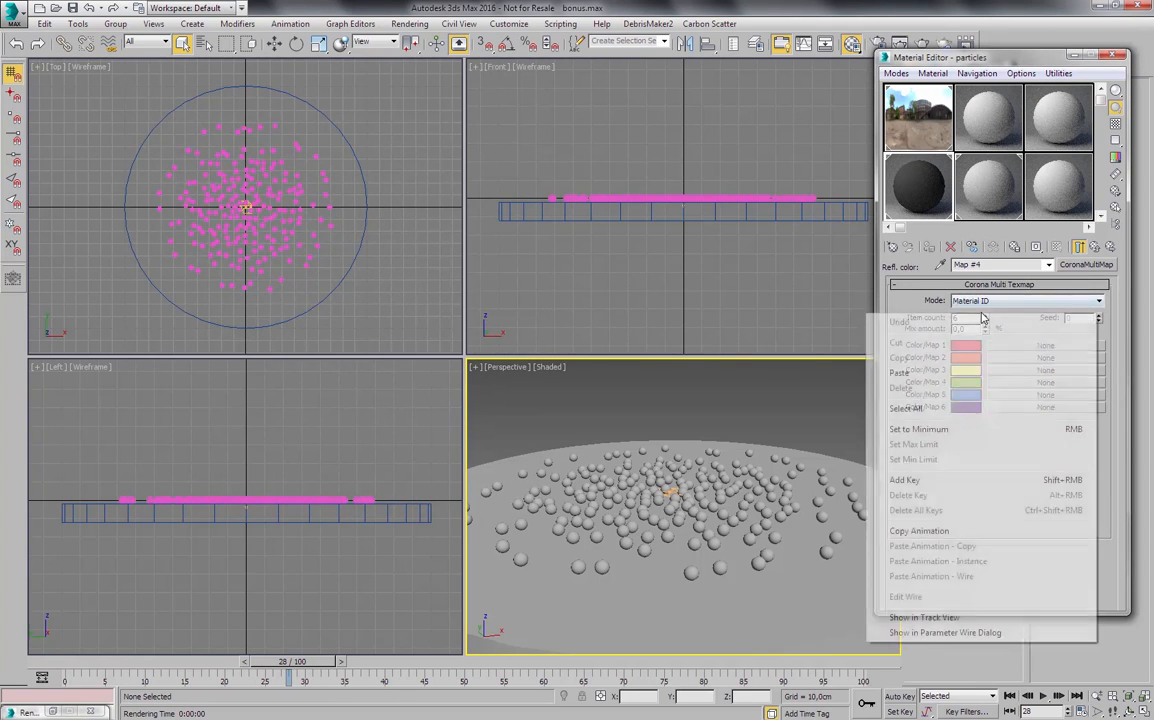
pyautogui.click(927, 309)
pyautogui.rightClick(986, 320)
pyautogui.click(985, 315)
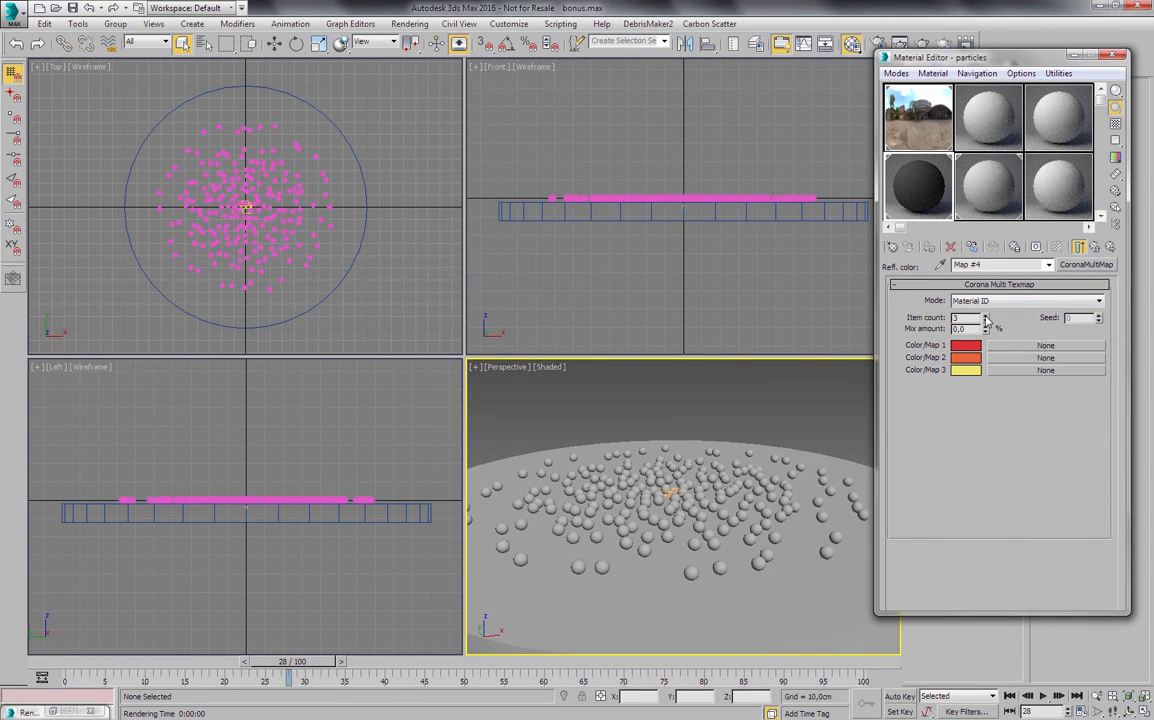
pyautogui.click(976, 301)
pyautogui.click(974, 331)
# - Change the reflection multi map's first two colors to white and its third color to grey
pyautogui.click(968, 348)
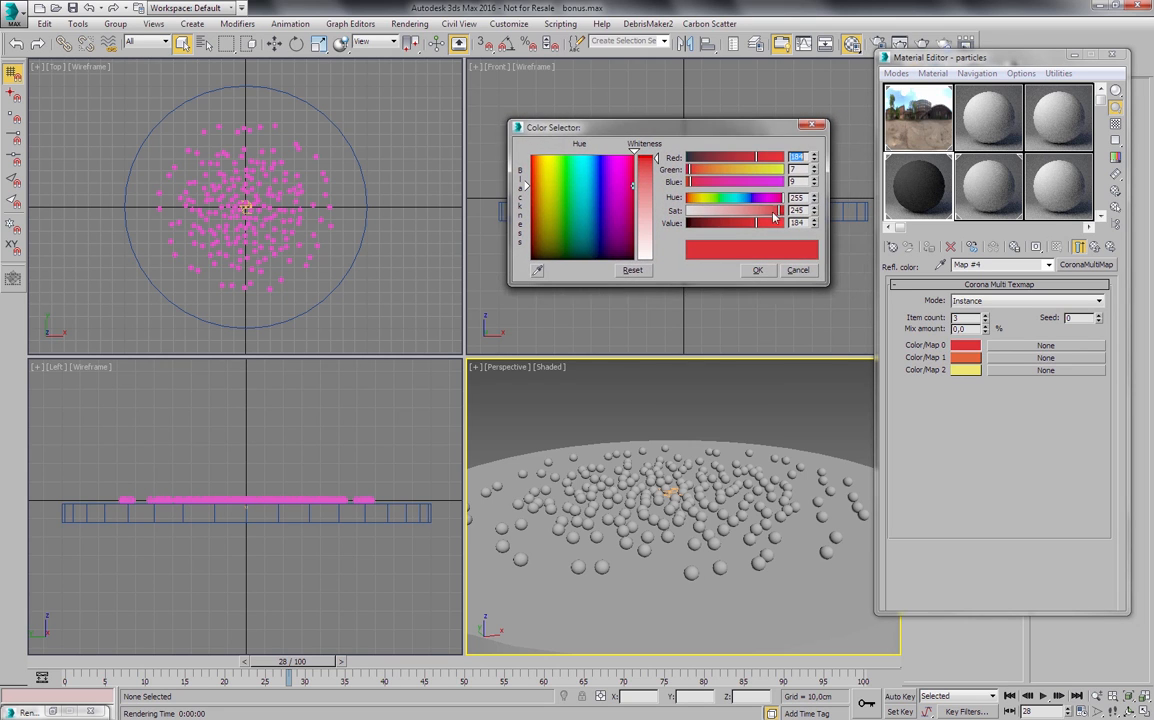
pyautogui.moveTo(650, 184); pyautogui.dragTo(619, 257)
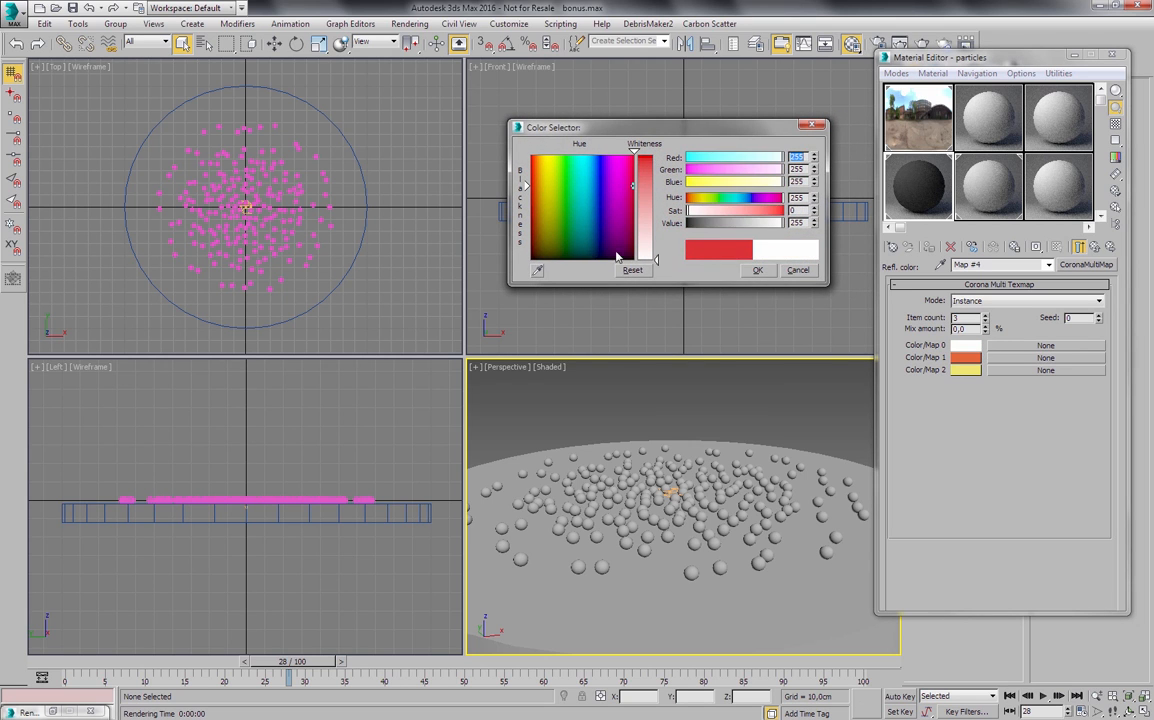
pyautogui.click(756, 270)
pyautogui.click(964, 358)
pyautogui.moveTo(646, 160); pyautogui.dragTo(656, 254)
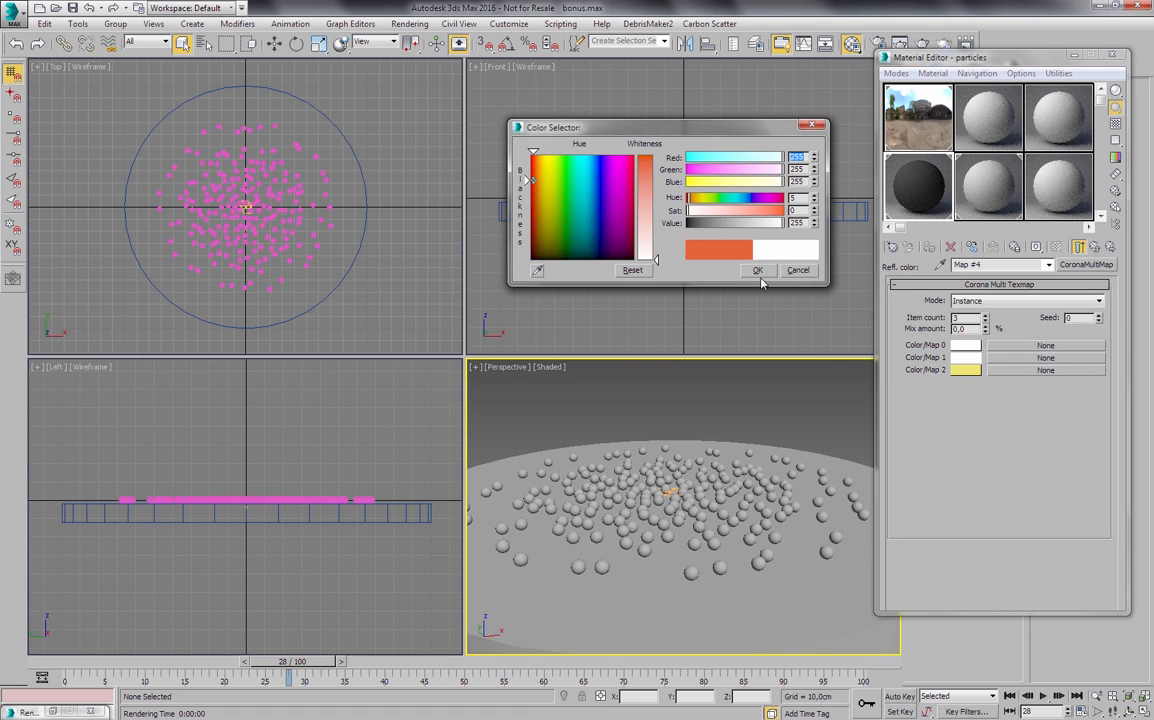
pyautogui.click(758, 272)
pyautogui.click(968, 372)
pyautogui.moveTo(552, 238); pyautogui.dragTo(550, 261)
pyautogui.moveTo(658, 171); pyautogui.dragTo(657, 210)
pyautogui.click(758, 271)
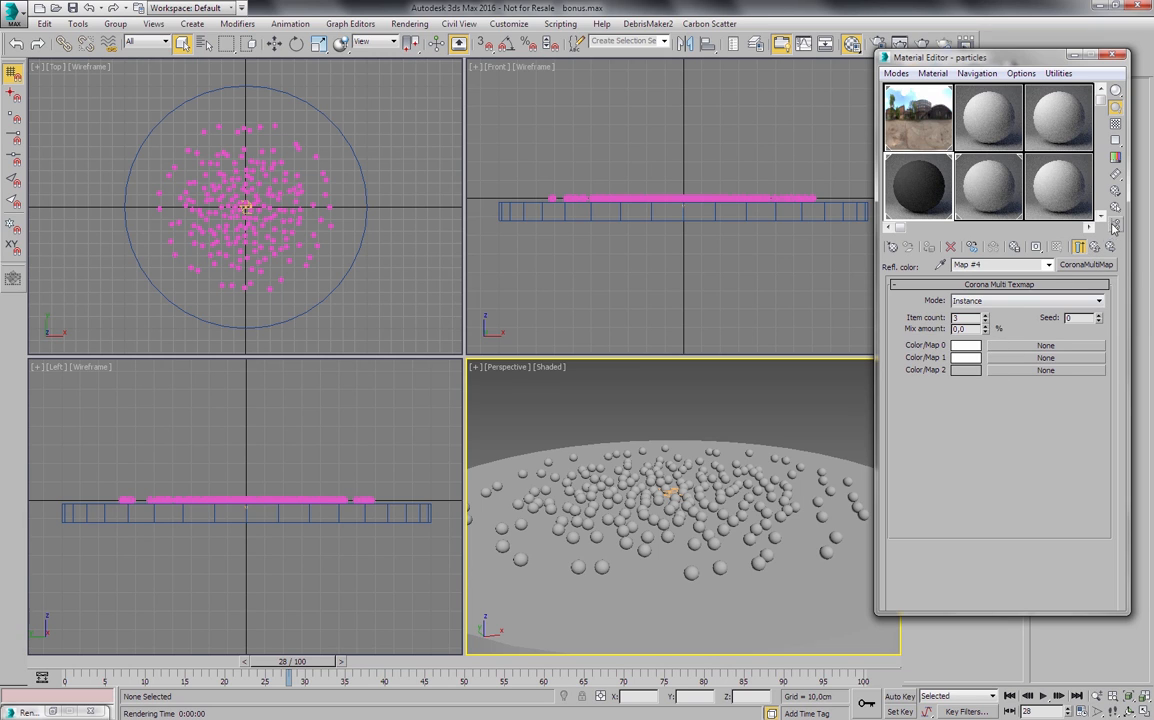
# - Set the particles material's reflection level to 1.0 and copy the multi map from its reflection color
pyautogui.click(1097, 247)
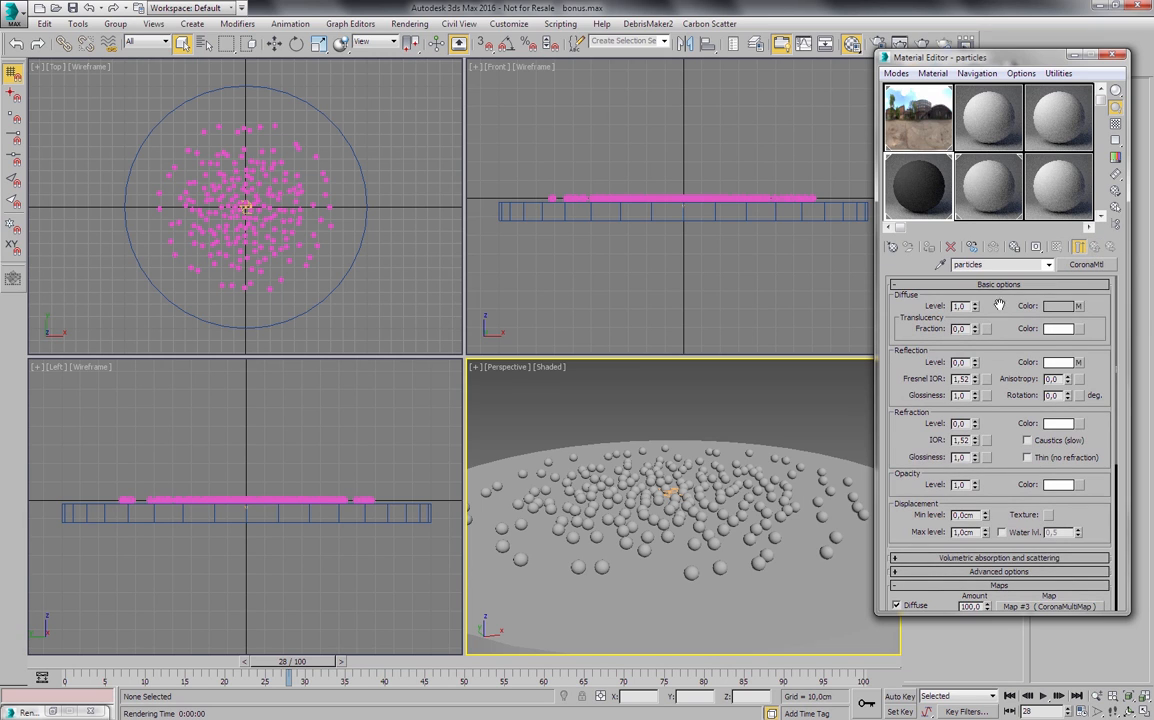
pyautogui.moveTo(976, 362); pyautogui.dragTo(990, 212)
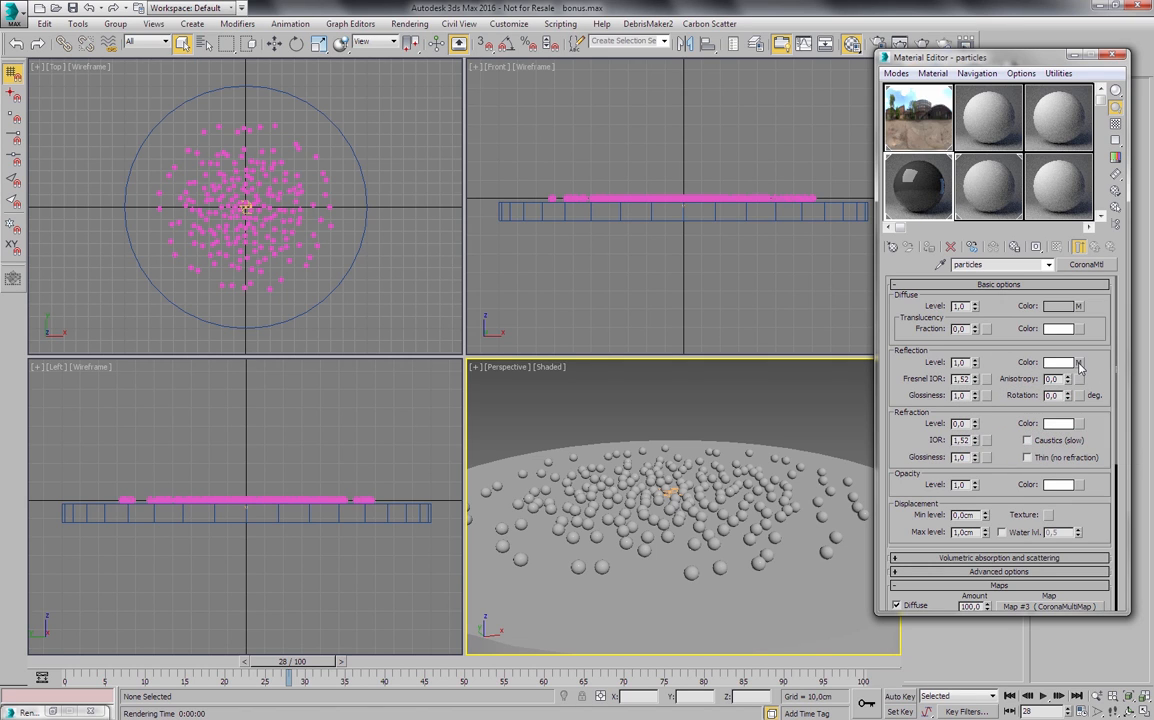
pyautogui.rightClick(1080, 364)
pyautogui.click(1100, 387)
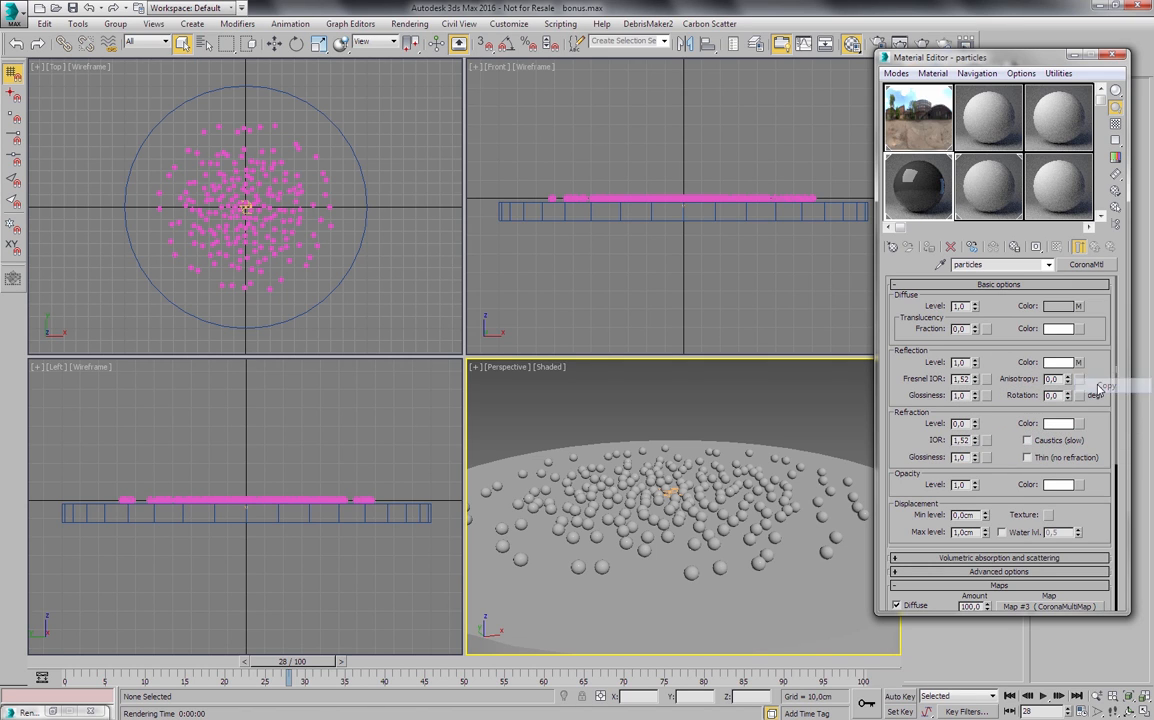
pyautogui.rightClick(987, 396)
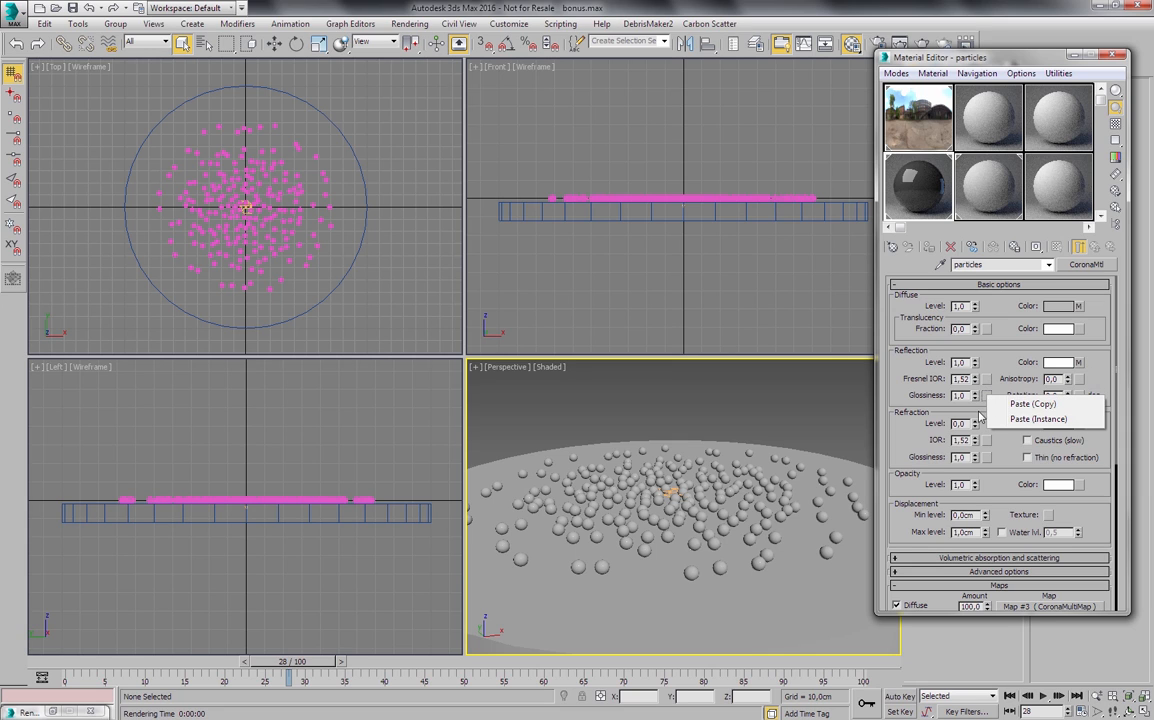
pyautogui.click(1000, 419)
pyautogui.rightClick(985, 396)
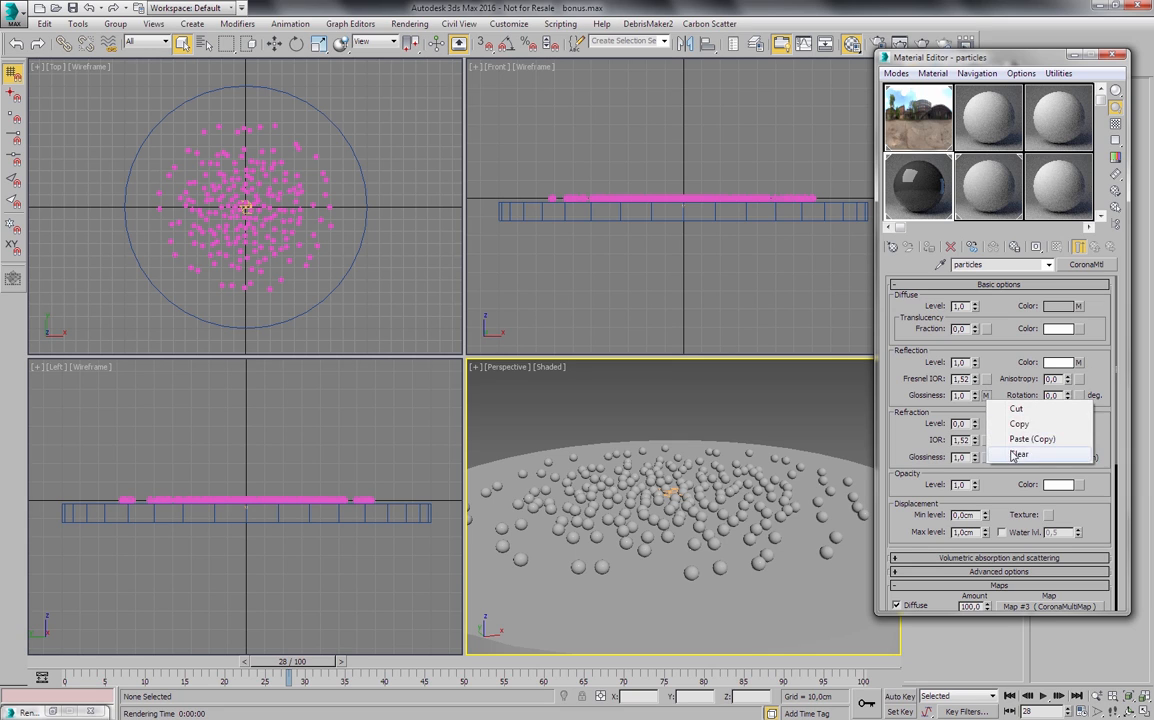
pyautogui.click(1012, 455)
# - Paste the reflection multi map into reflection glossiness as an independent copy, keeping its first color white
pyautogui.rightClick(985, 396)
pyautogui.click(1001, 404)
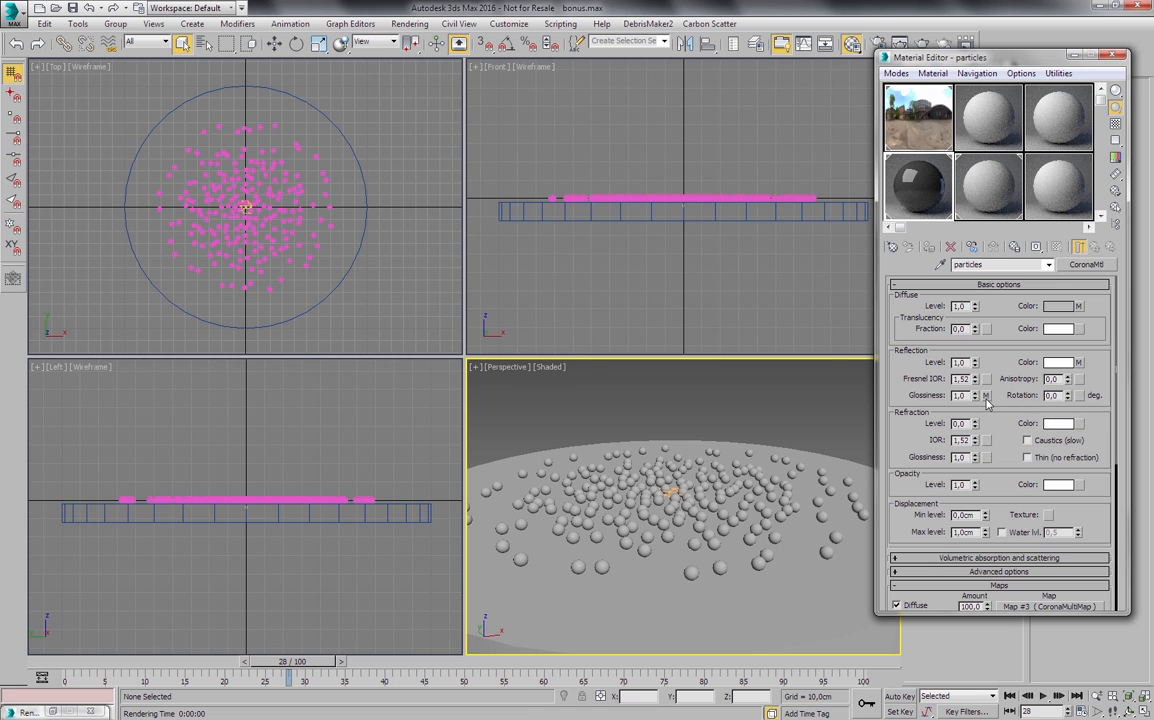
pyautogui.click(986, 396)
pyautogui.click(967, 346)
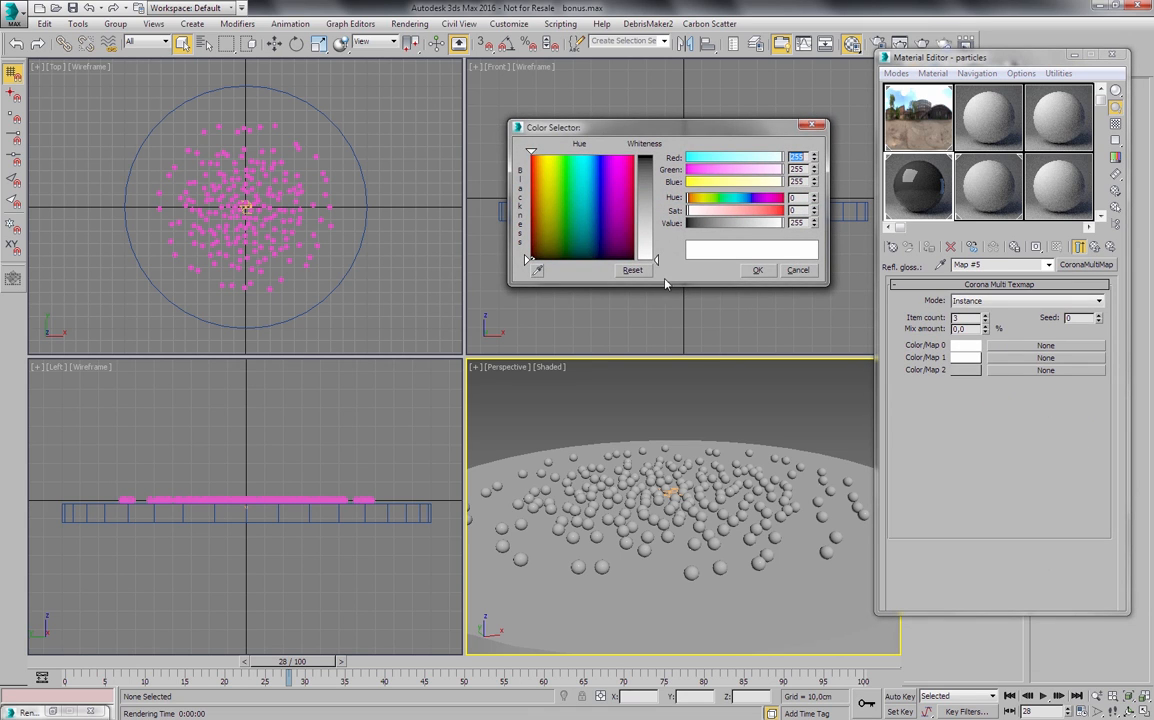
pyautogui.click(757, 269)
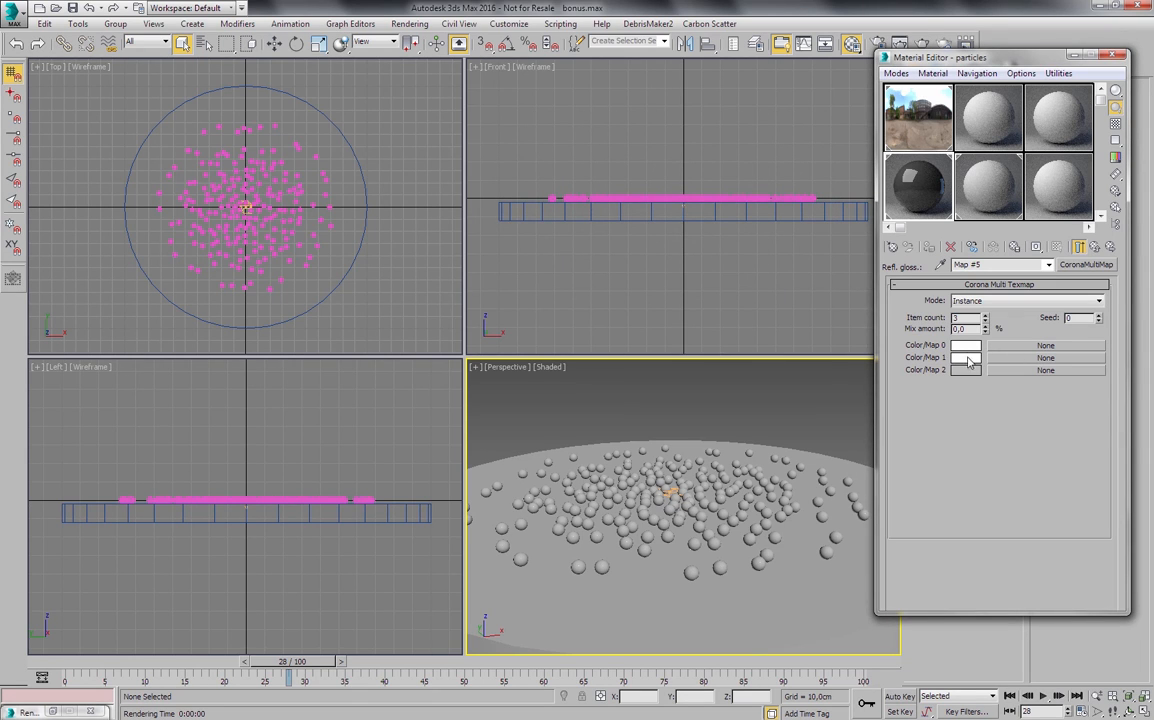
# - Change the glossiness multi map's second color to a medium grey and its third color to a dark grey with value 40
pyautogui.click(966, 358)
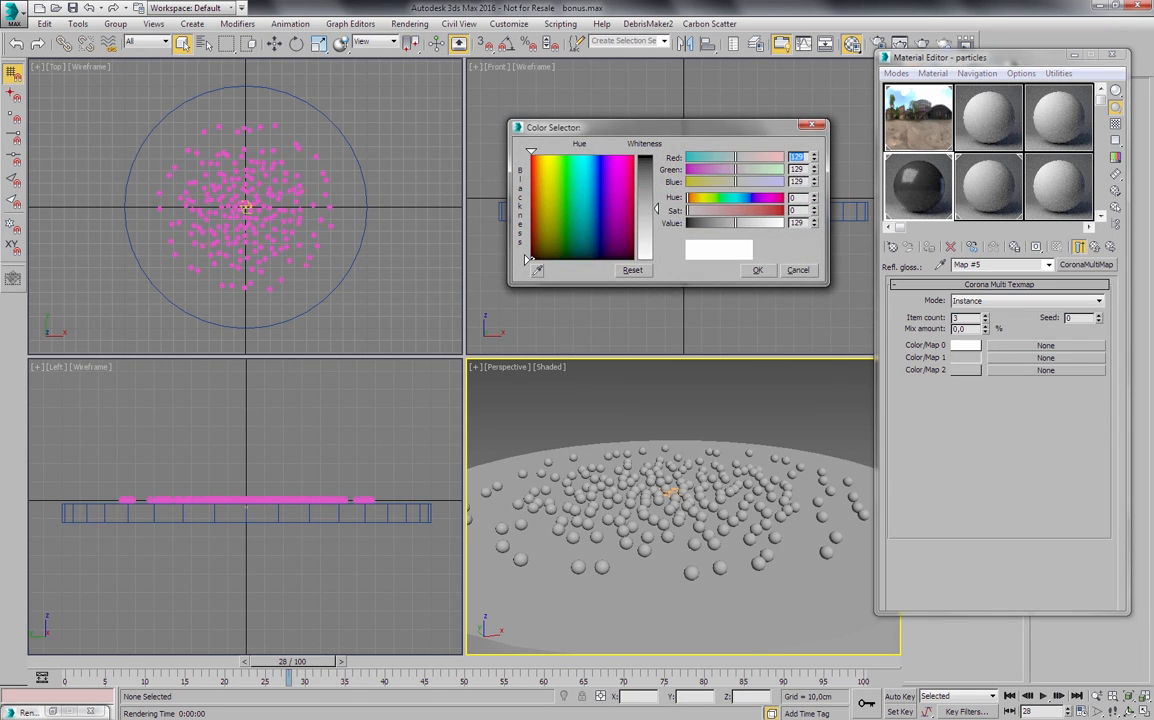
pyautogui.moveTo(656, 208); pyautogui.dragTo(656, 203)
pyautogui.click(757, 269)
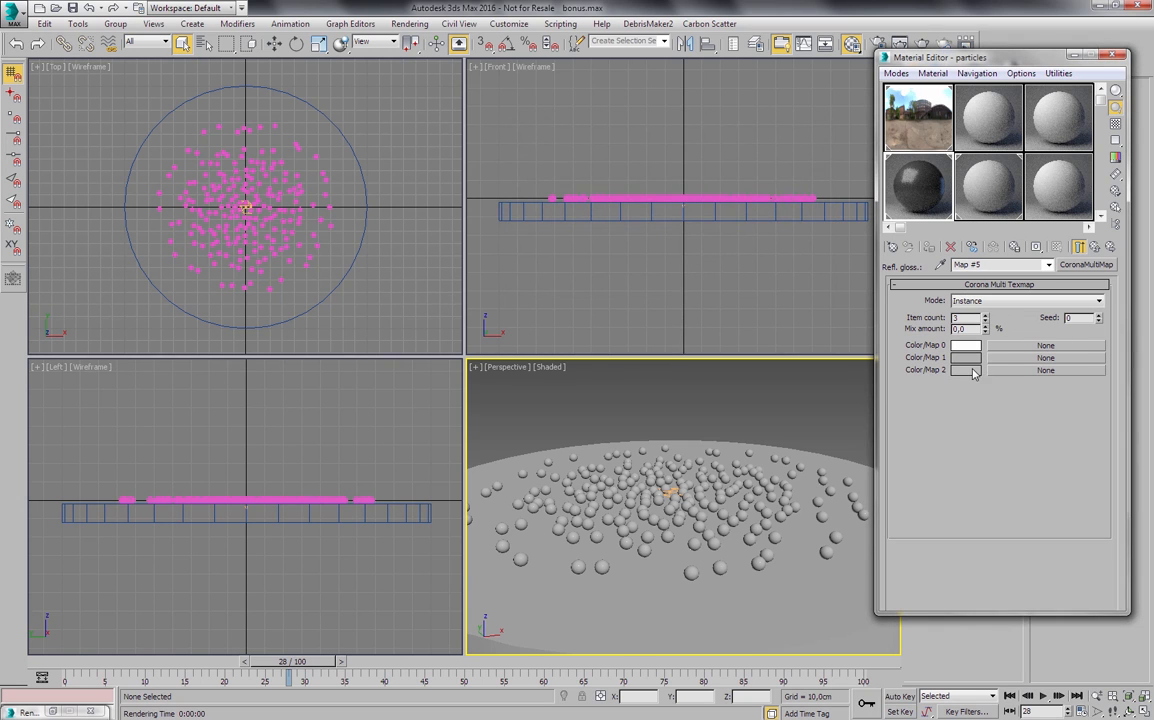
pyautogui.click(968, 370)
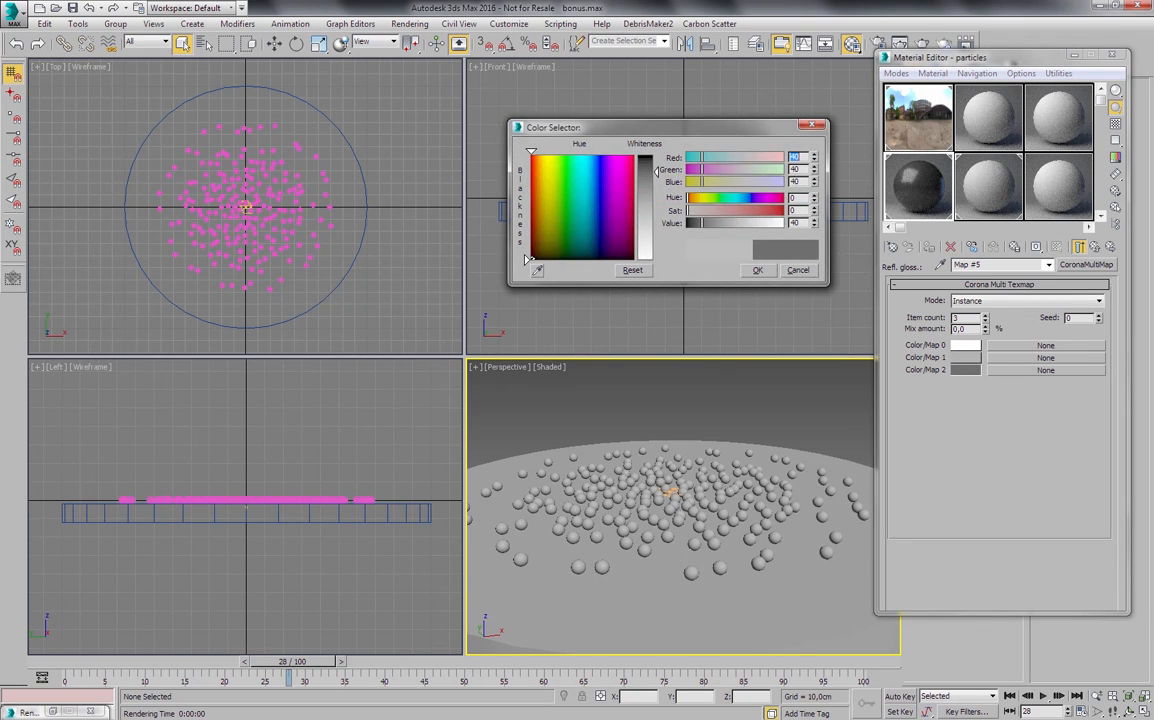
pyautogui.click(757, 269)
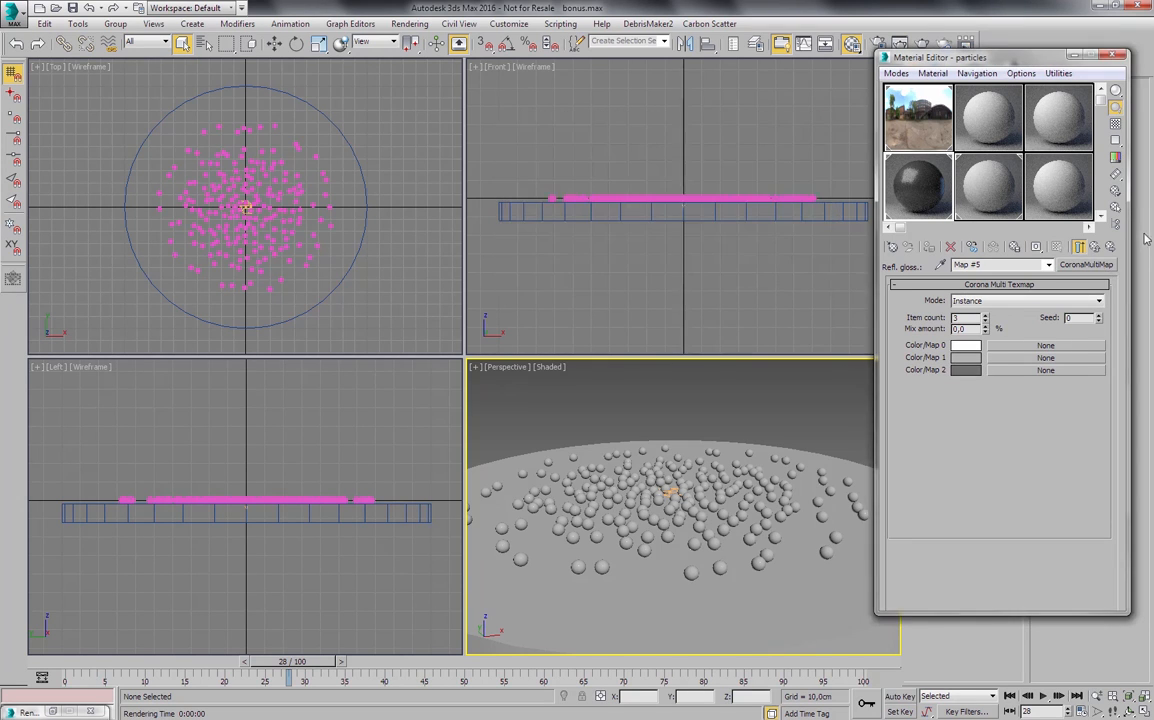
pyautogui.click(1078, 246)
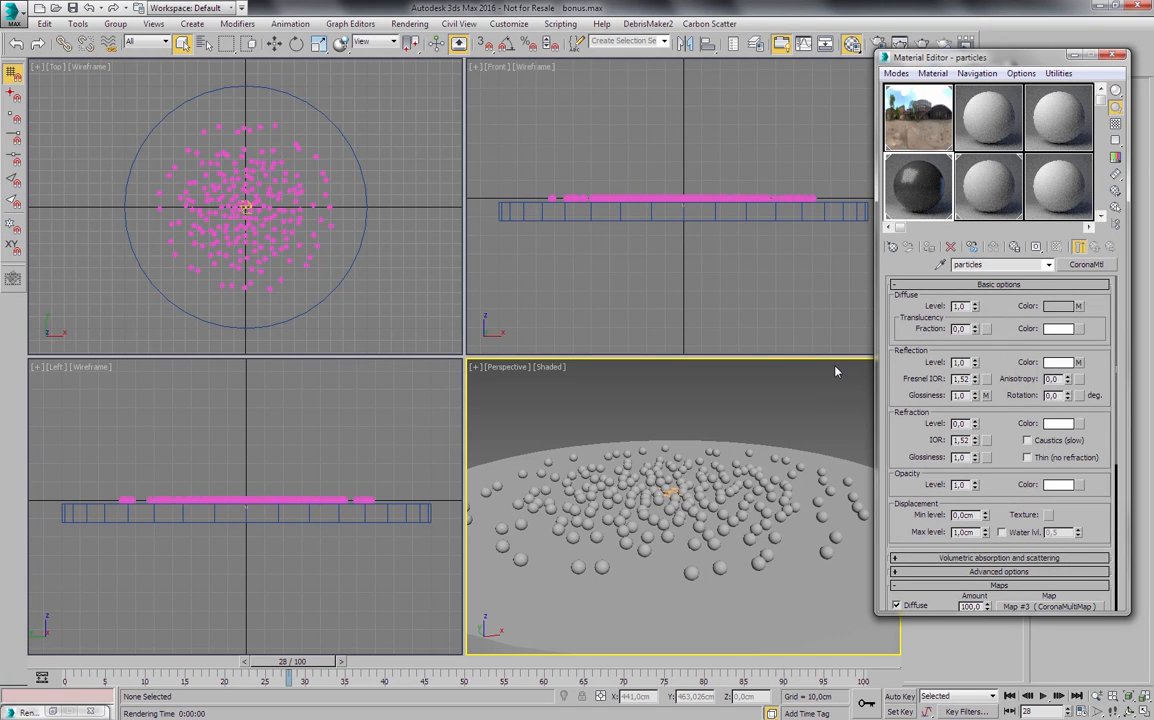
# - Render the Perspective view and examine up close how reflections and glossiness vary between the black, grey and pink spheres
pyautogui.hotkey('shift', 'q')
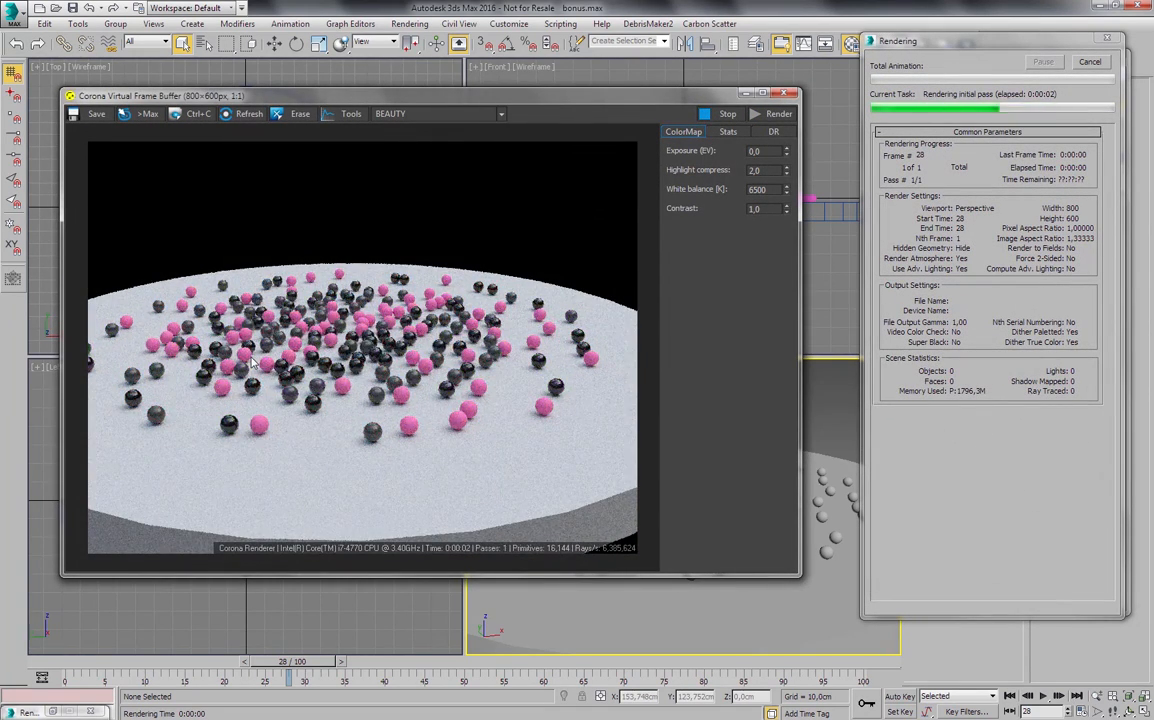
pyautogui.scroll(1, 350, 425)
pyautogui.scroll(-1, 360, 395)
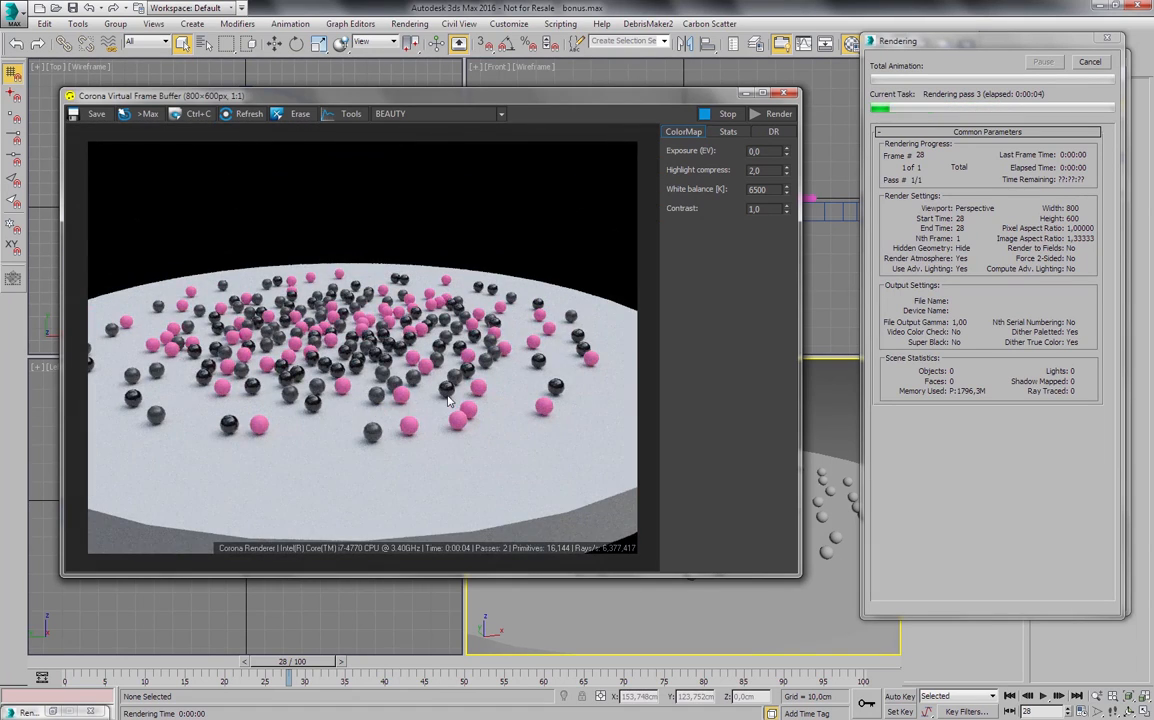
pyautogui.scroll(1, 406, 364)
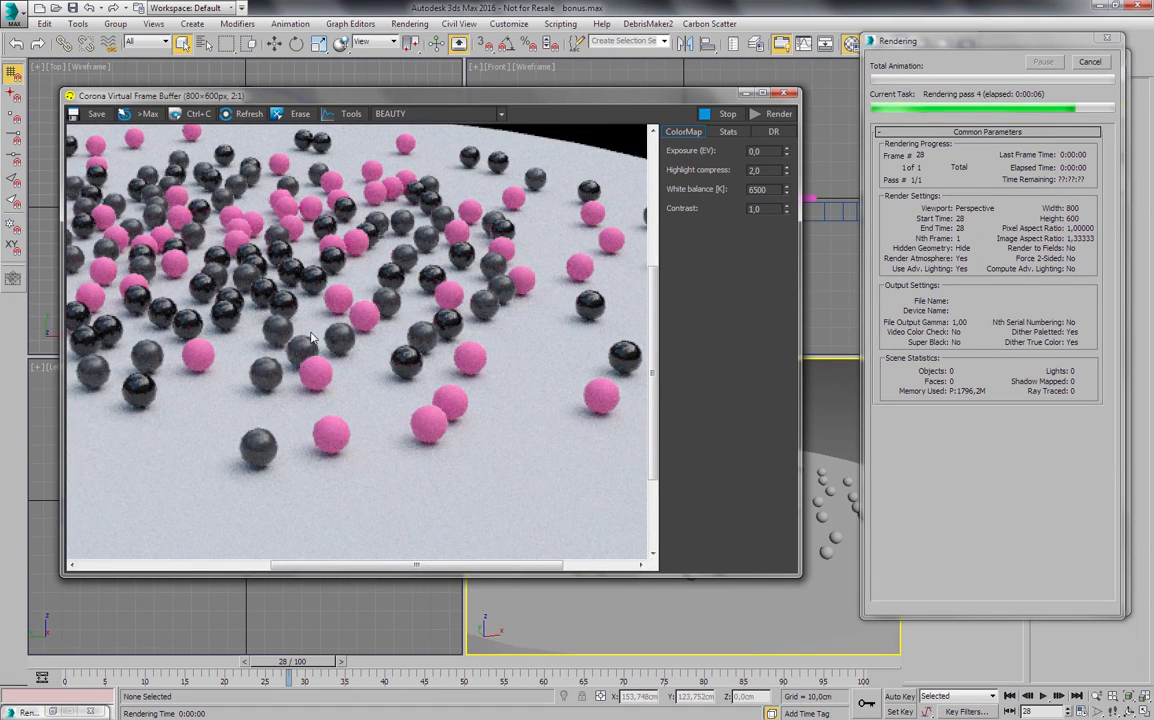
pyautogui.moveTo(330, 345); pyautogui.dragTo(450, 382, button='middle')
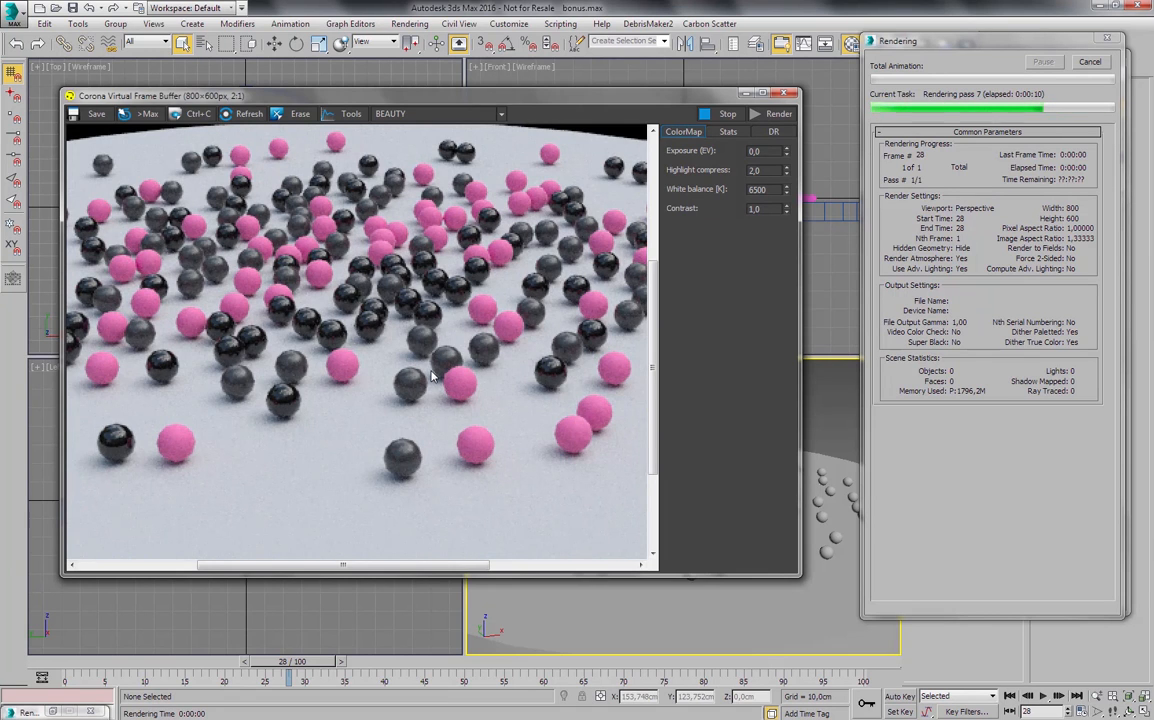
# - Bring the material editor into view beside the frame buffer and cancel the running render
pyautogui.moveTo(992, 43); pyautogui.dragTo(720, 57)
pyautogui.moveTo(548, 97); pyautogui.dragTo(540, 93)
pyautogui.click(949, 60)
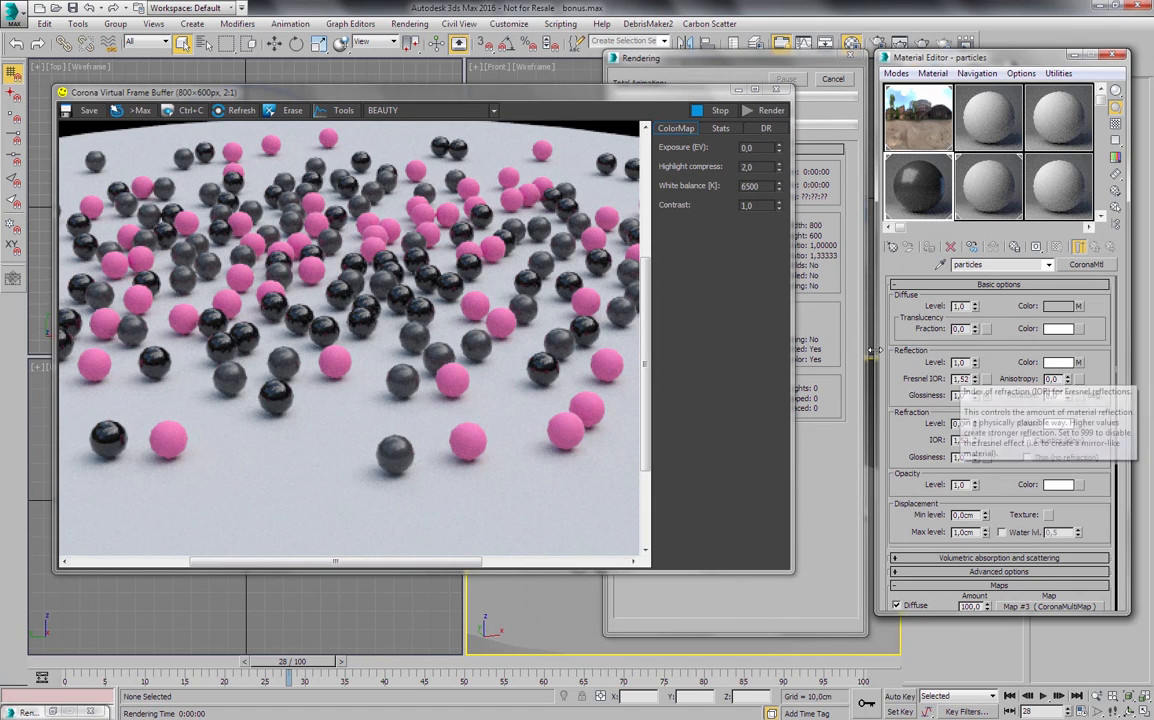
pyautogui.doubleClick(961, 380)
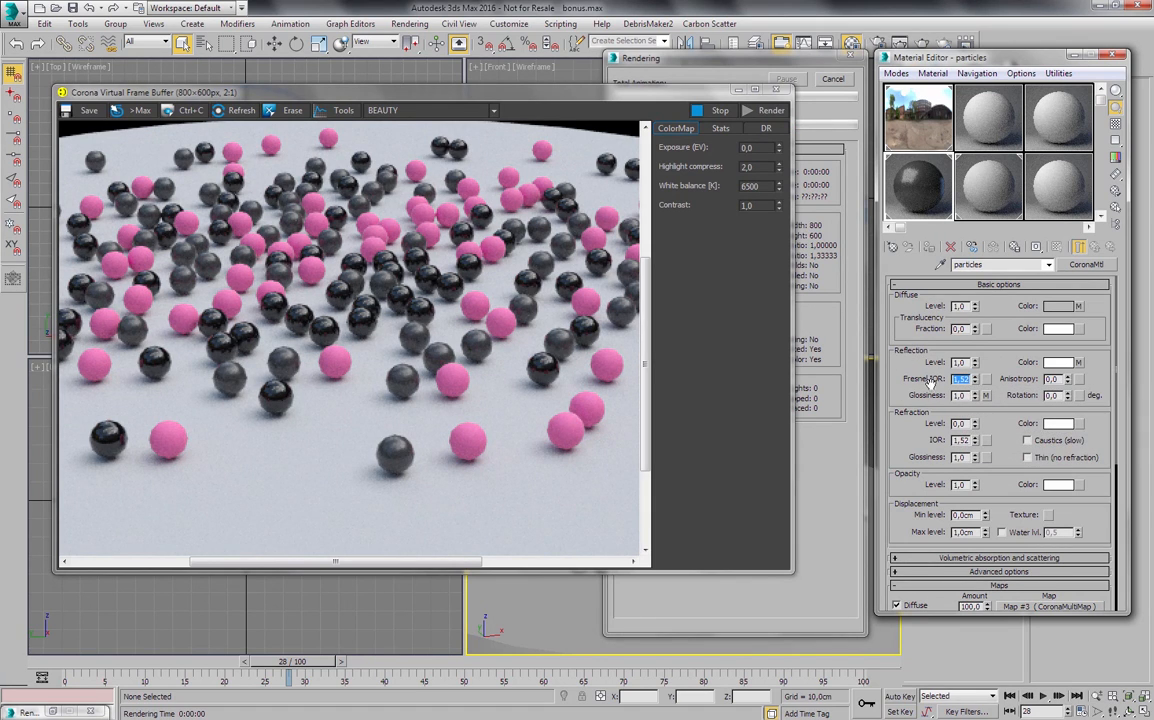
pyautogui.click(848, 426)
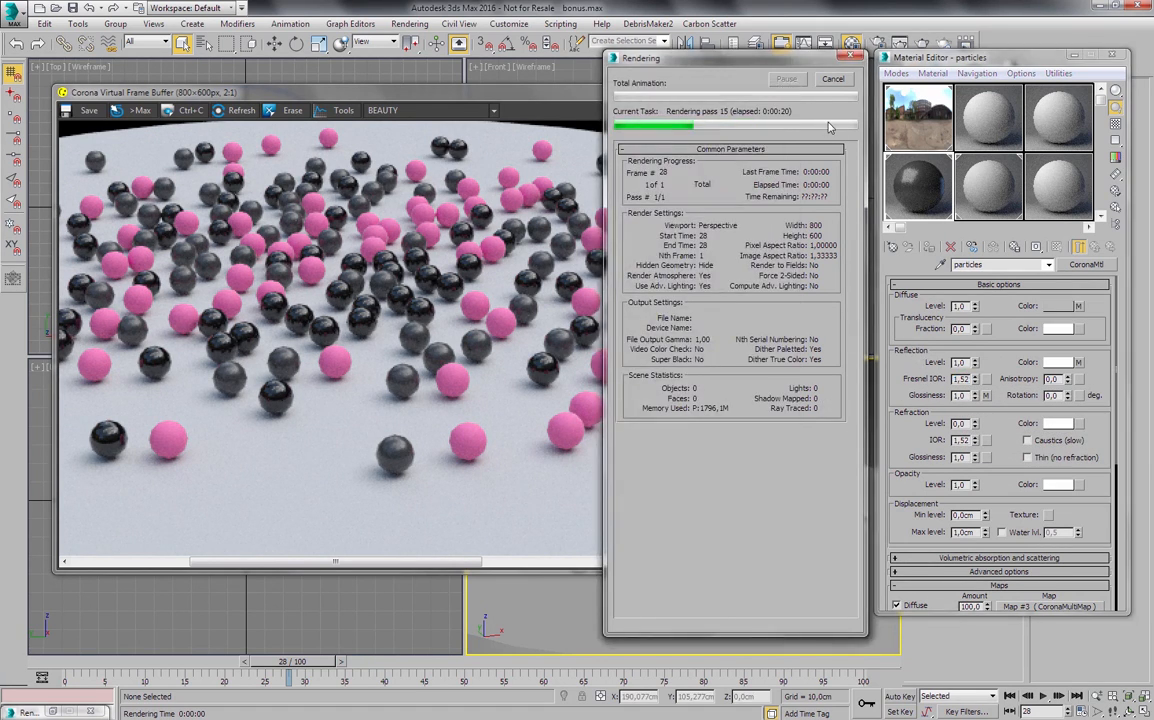
# - Assign the reflection glossiness multi map to the refraction color with a refraction level of 1.0, and open that map
pyautogui.rightClick(1079, 362)
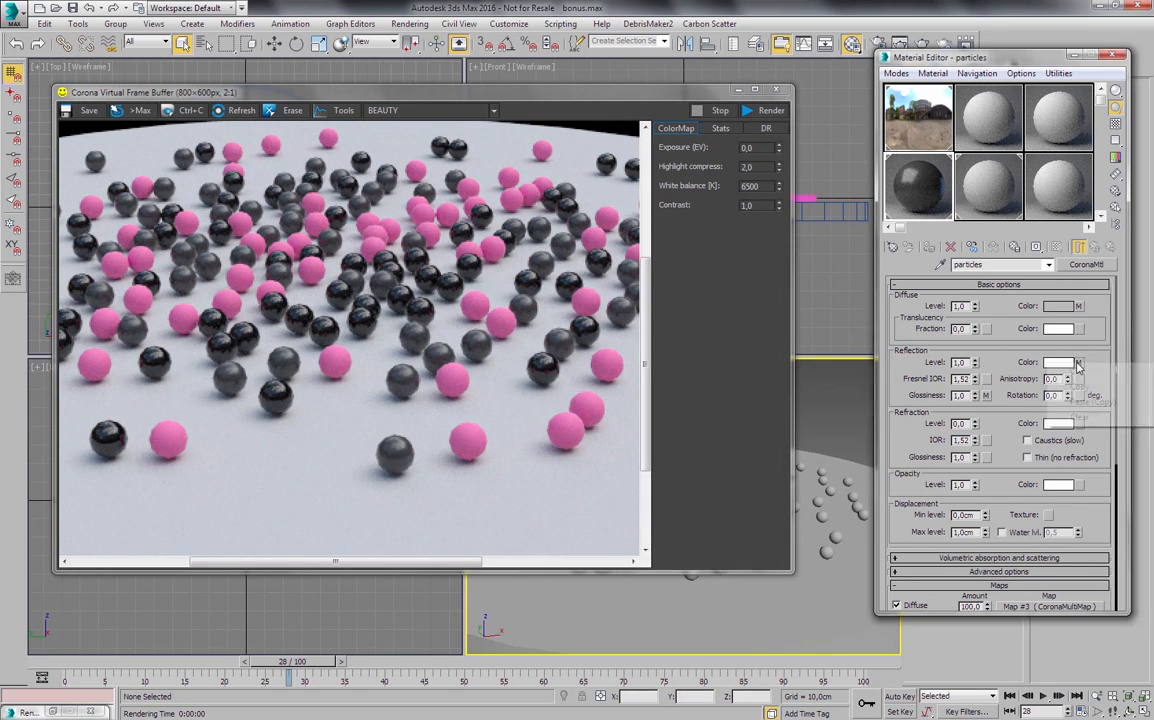
pyautogui.click(984, 396)
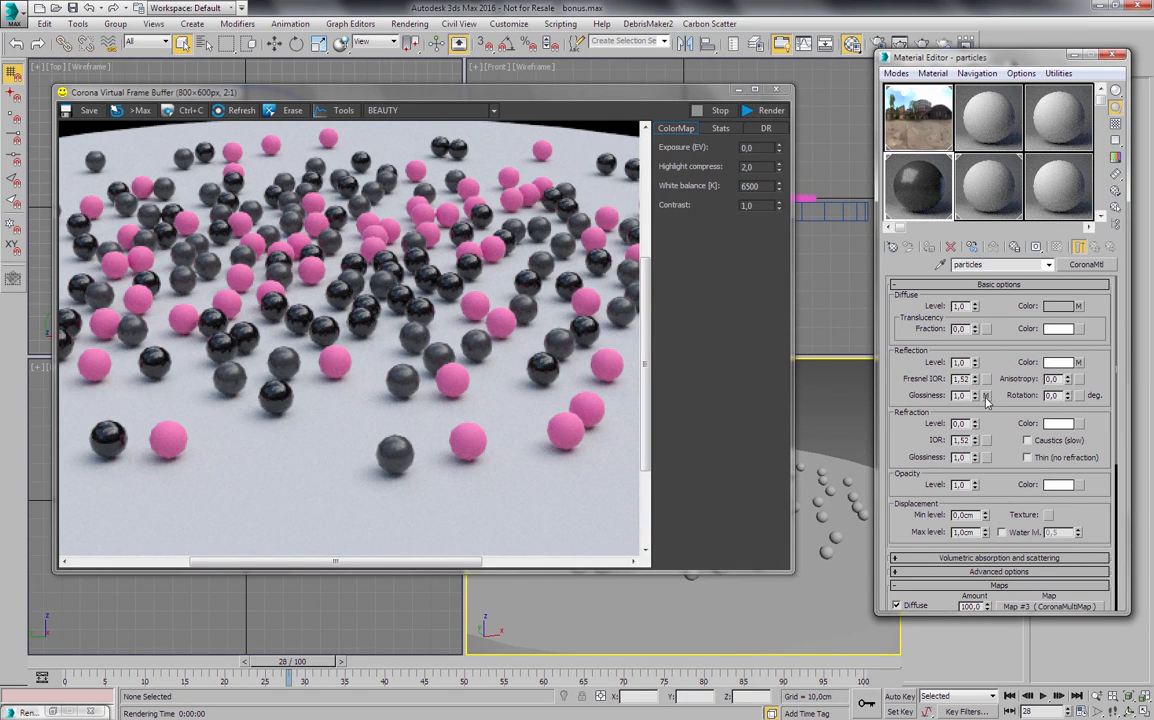
pyautogui.moveTo(986, 397); pyautogui.dragTo(1082, 428)
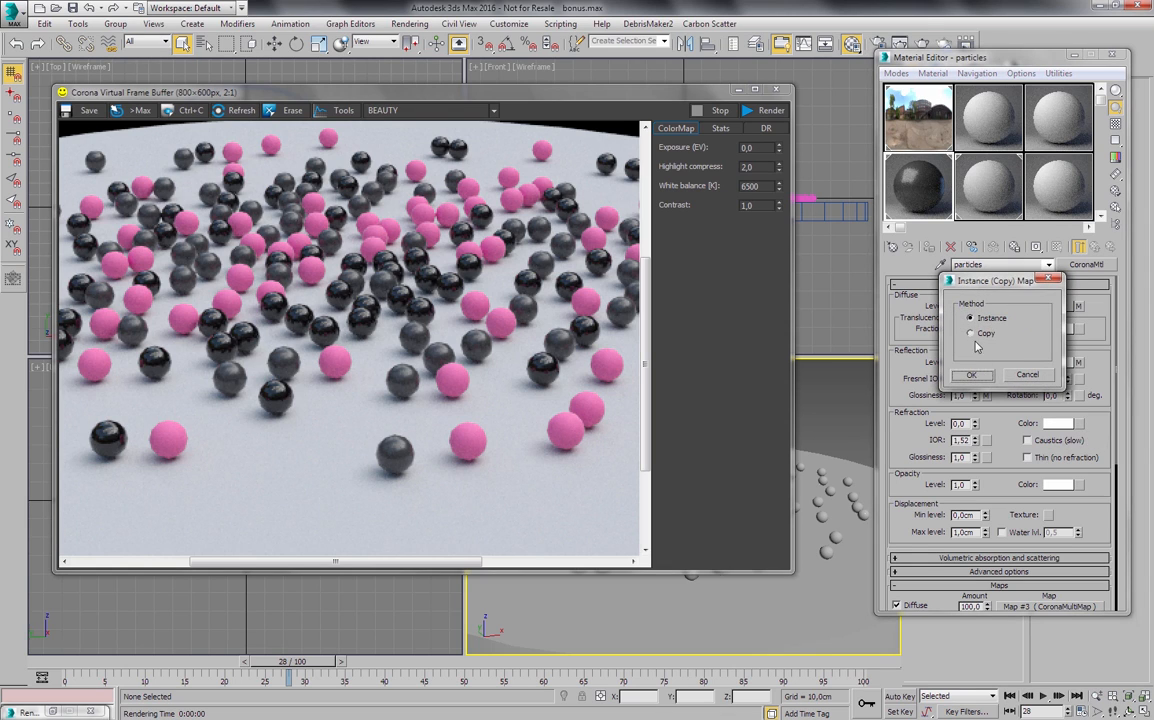
pyautogui.click(971, 375)
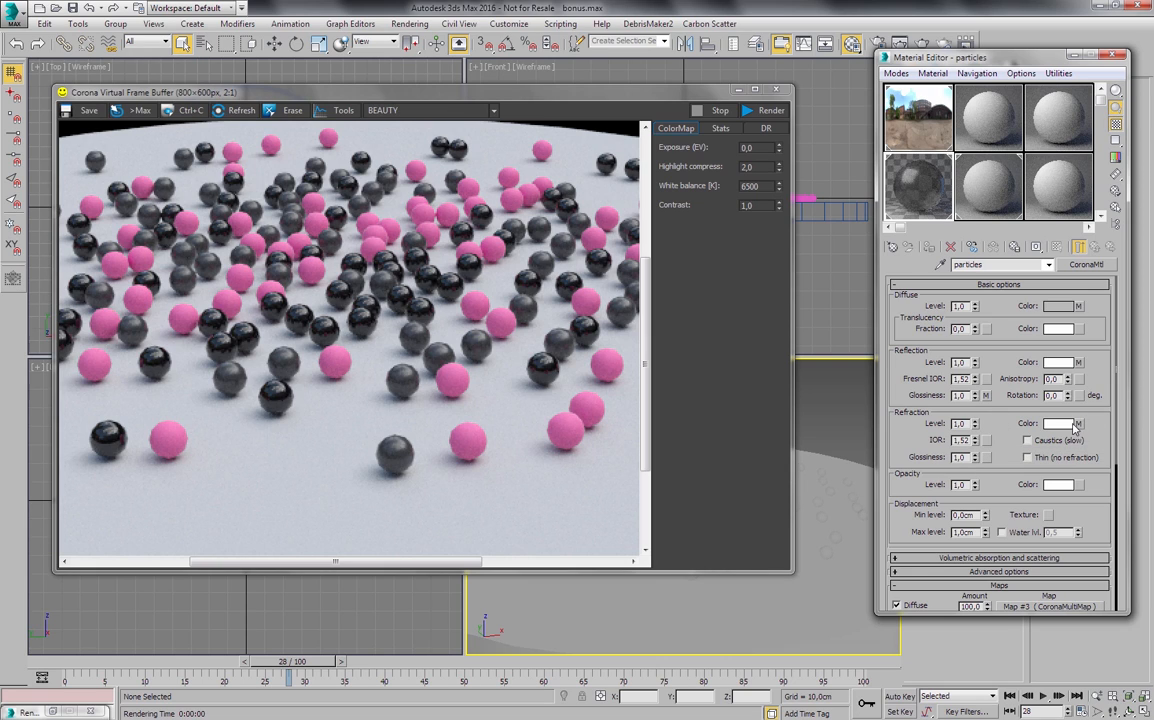
pyautogui.click(1077, 424)
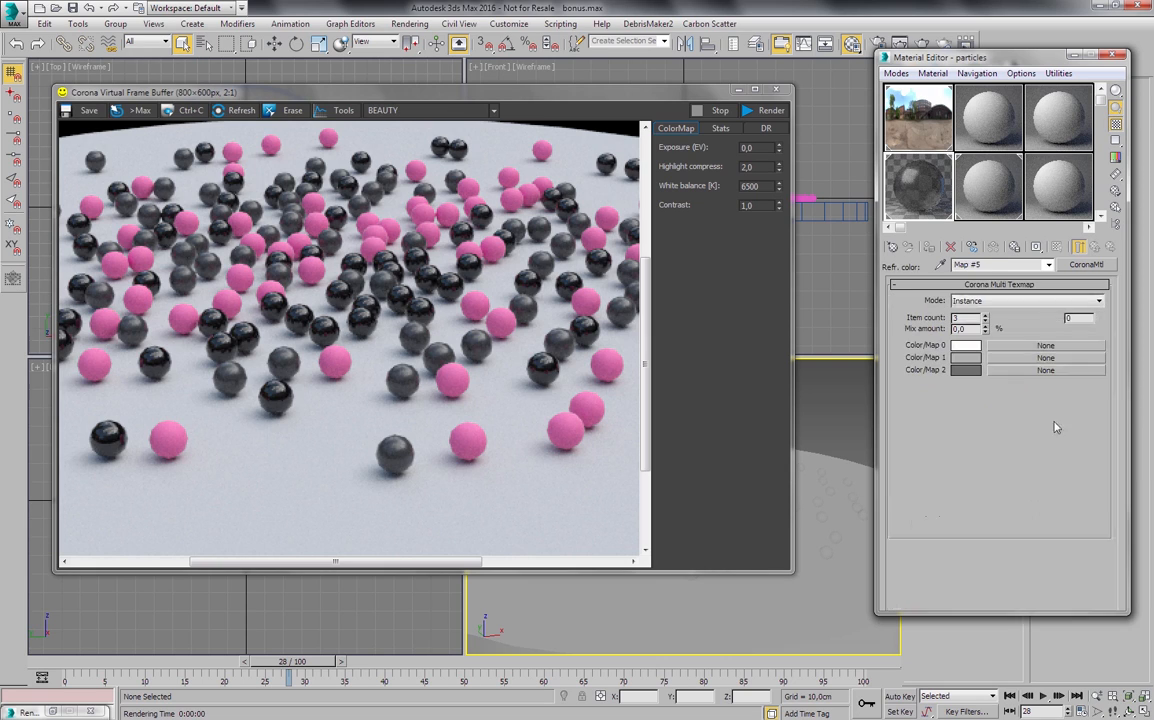
# - In the refraction multi map, keep the first color white and set the second and third colors to black
pyautogui.click(962, 346)
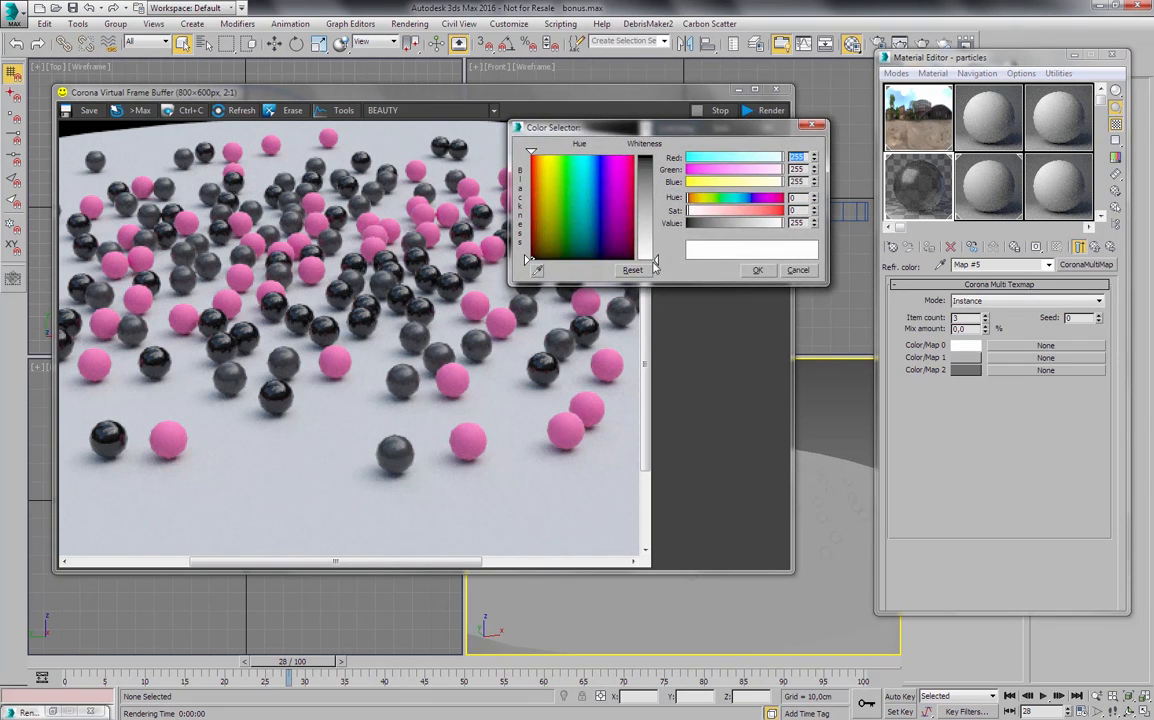
pyautogui.click(759, 272)
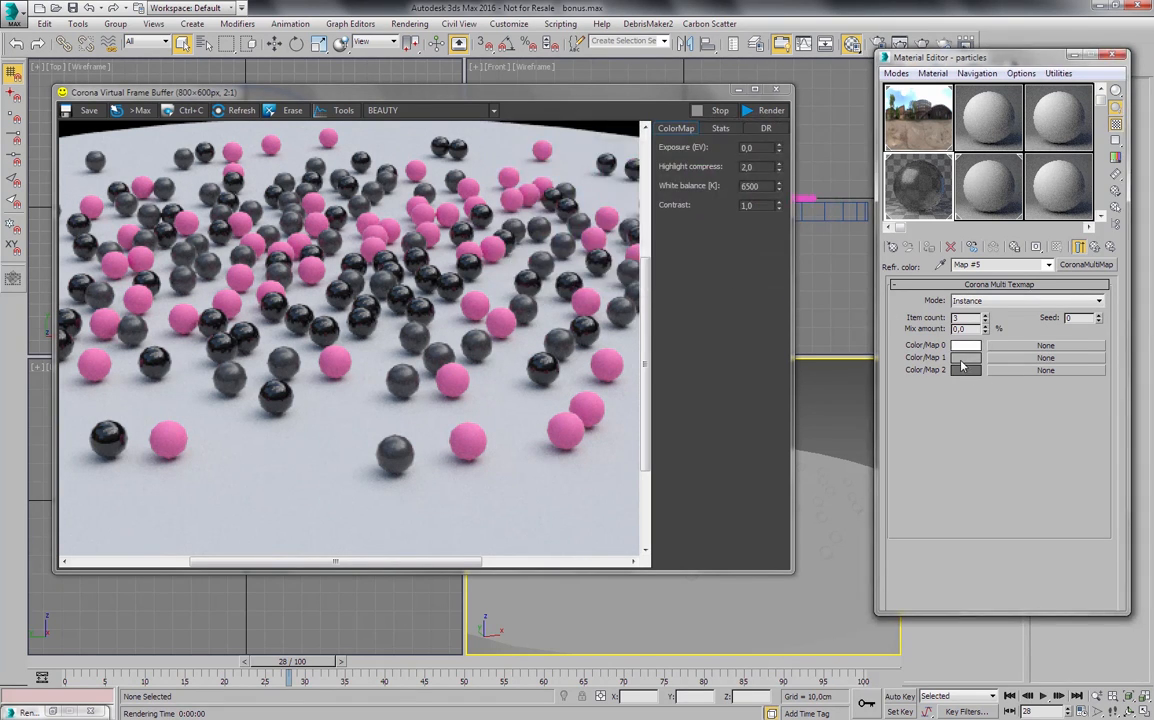
pyautogui.click(962, 360)
pyautogui.moveTo(651, 205); pyautogui.dragTo(656, 155)
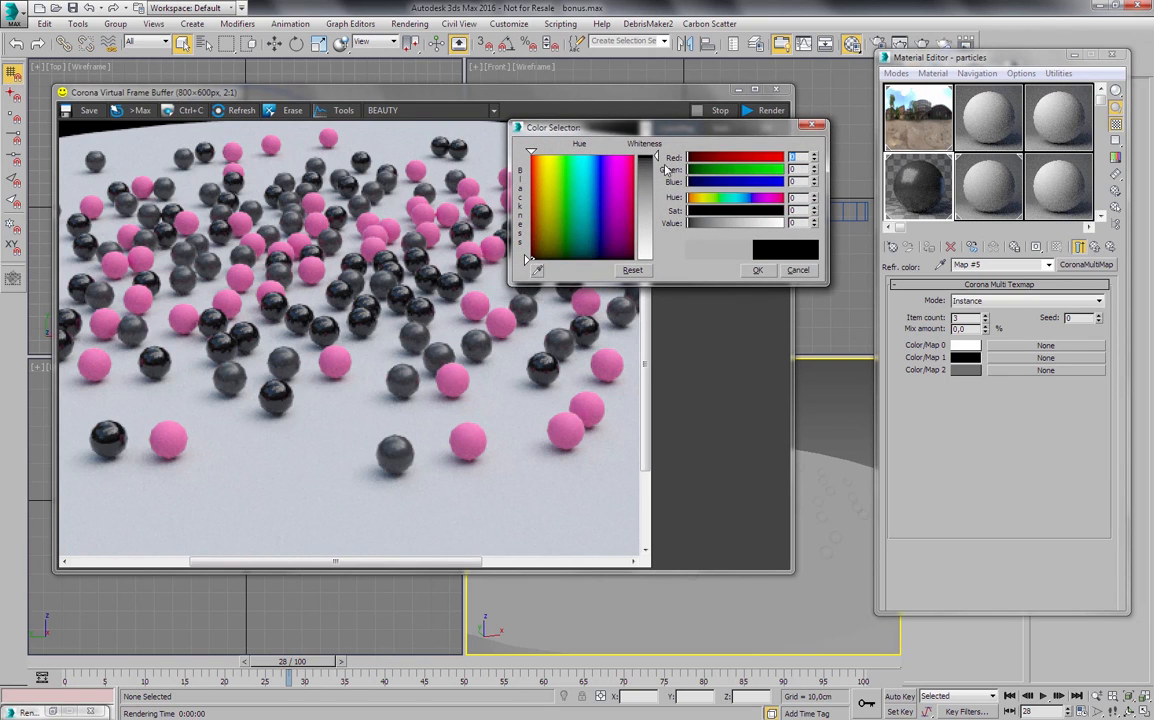
pyautogui.click(766, 271)
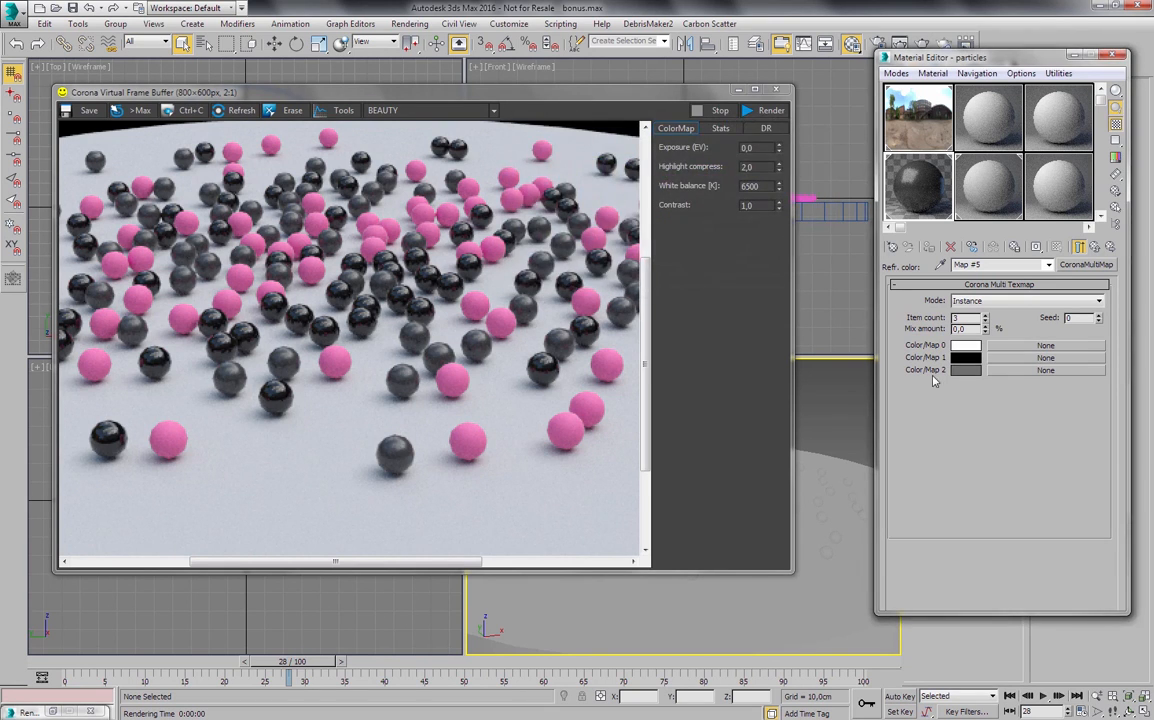
pyautogui.click(965, 374)
pyautogui.moveTo(651, 206); pyautogui.dragTo(655, 154)
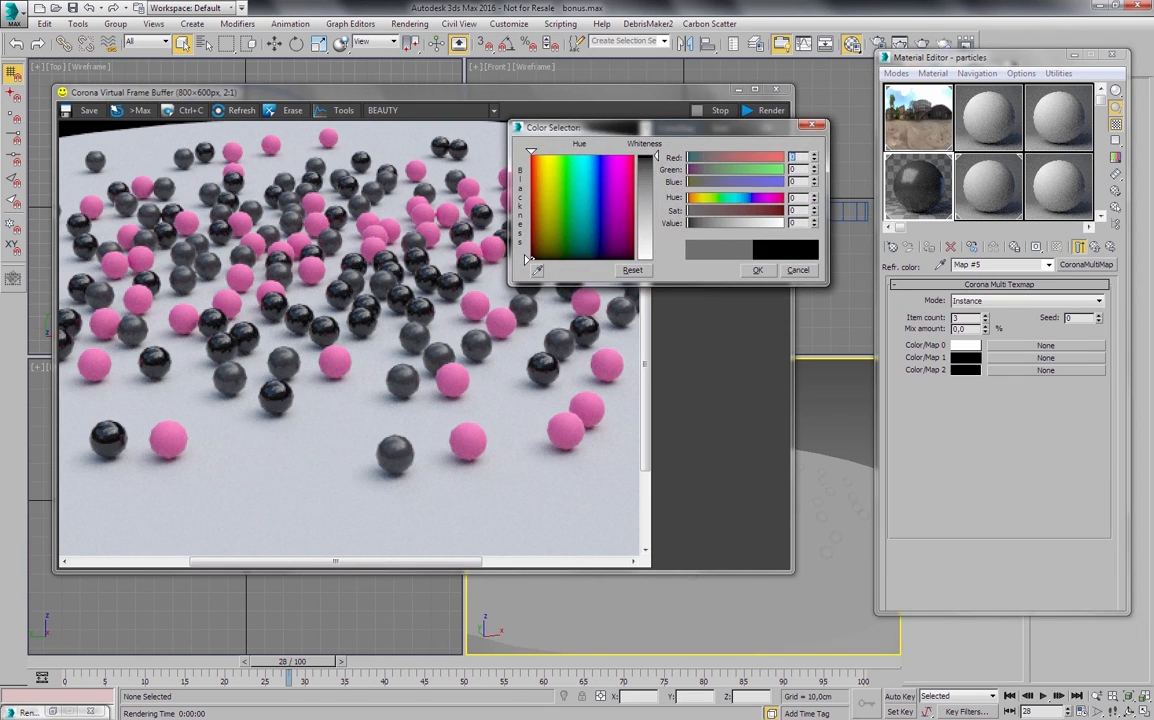
pyautogui.click(759, 272)
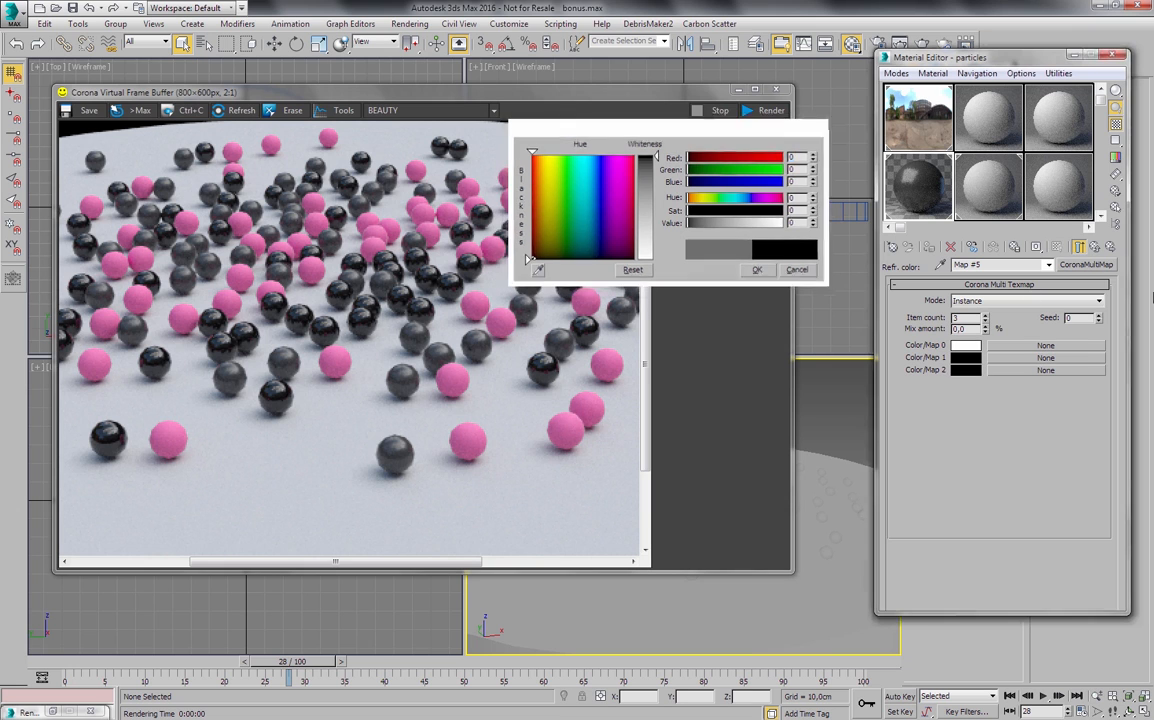
# - Return to the particles material, render the Perspective view and inspect up close how refraction varies between the spheres
pyautogui.click(1095, 247)
pyautogui.hotkey('shift', 'q')
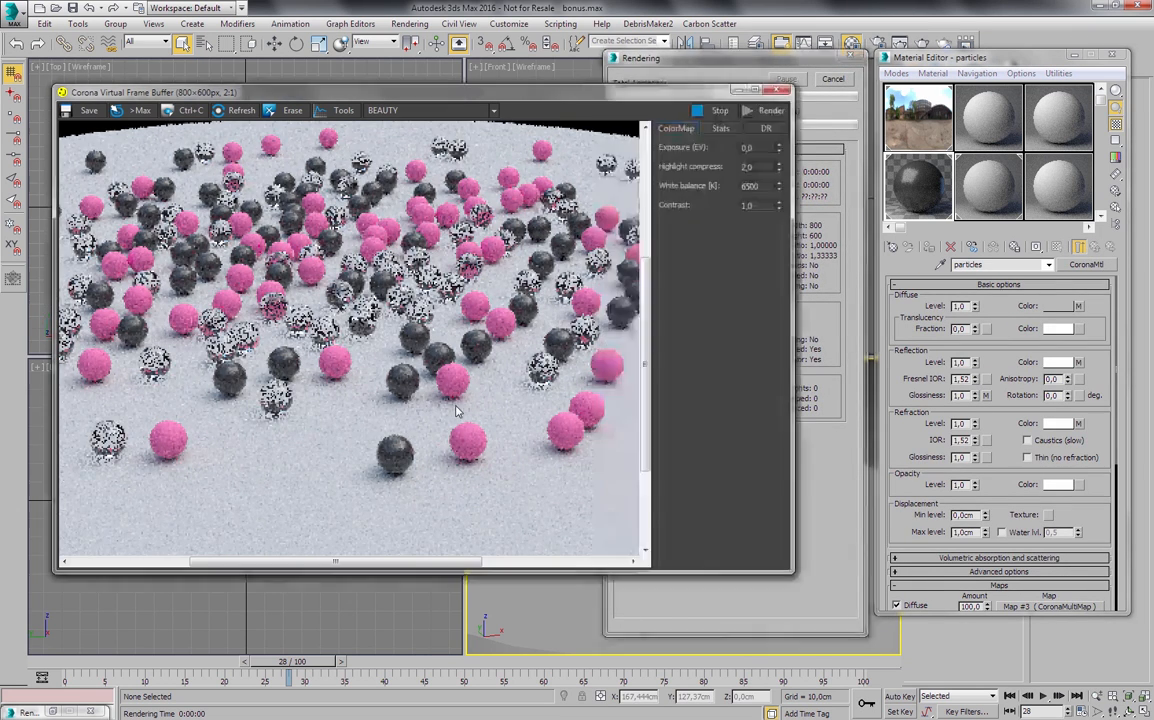
pyautogui.scroll(2, 587, 375)
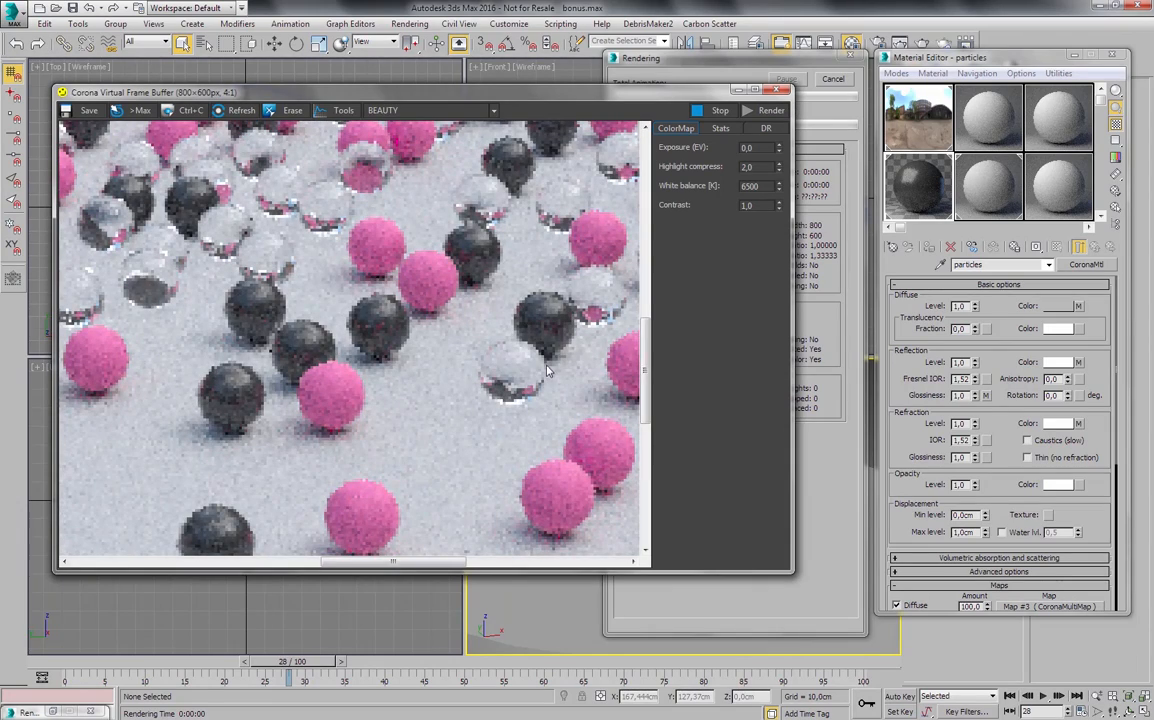
pyautogui.scroll(-2, 541, 371)
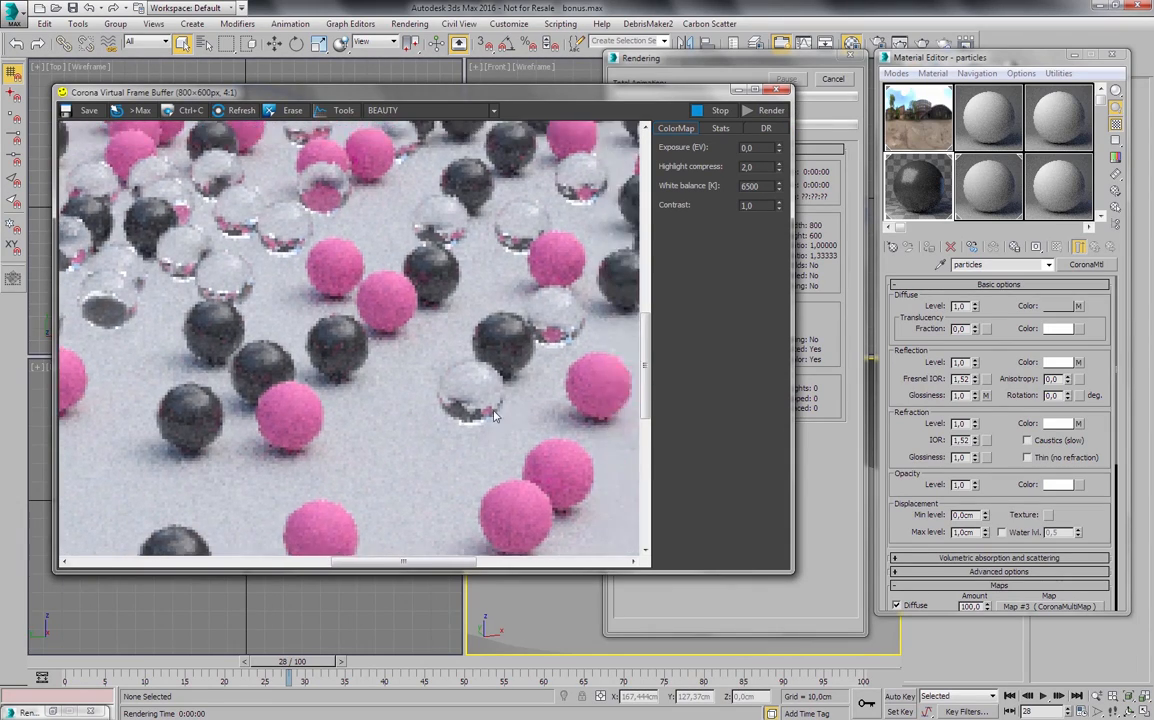
pyautogui.scroll(2, 436, 390)
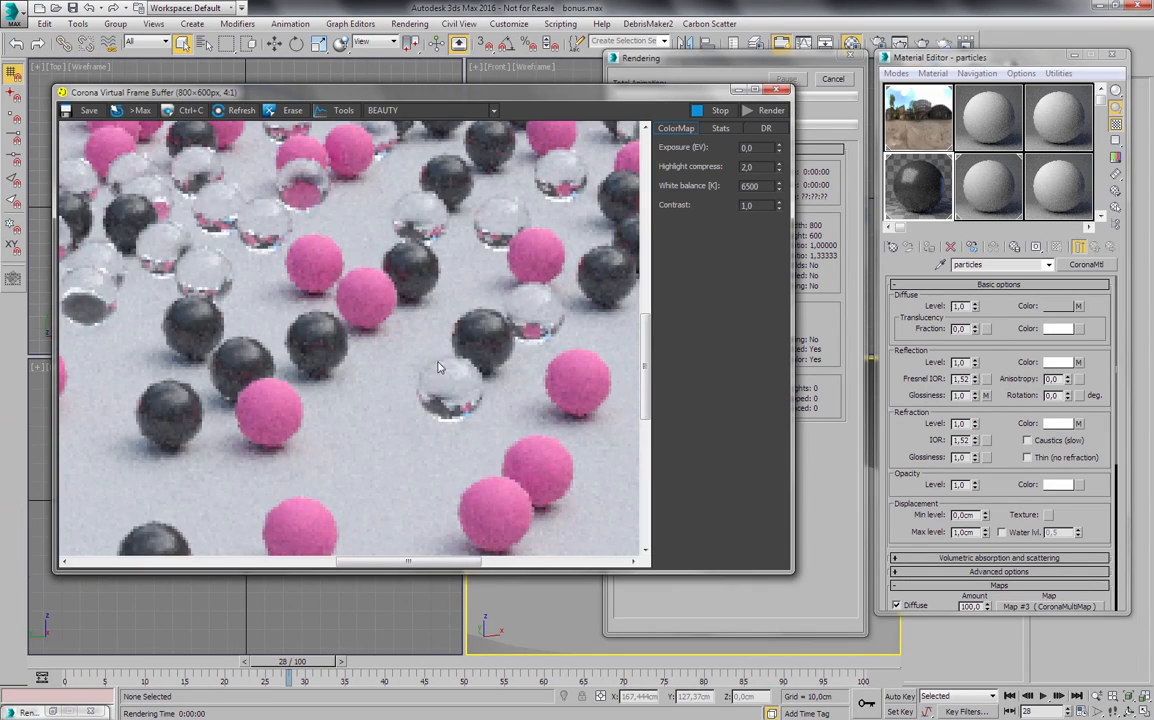
pyautogui.scroll(-2, 433, 404)
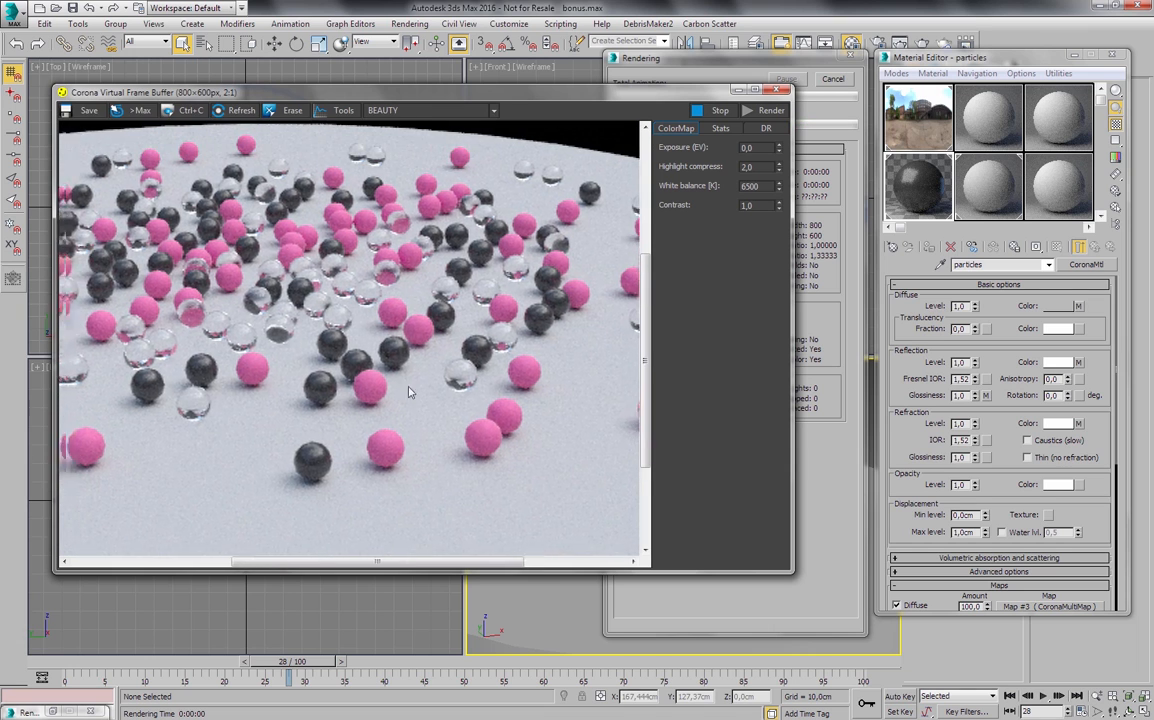
pyautogui.scroll(1, 501, 374)
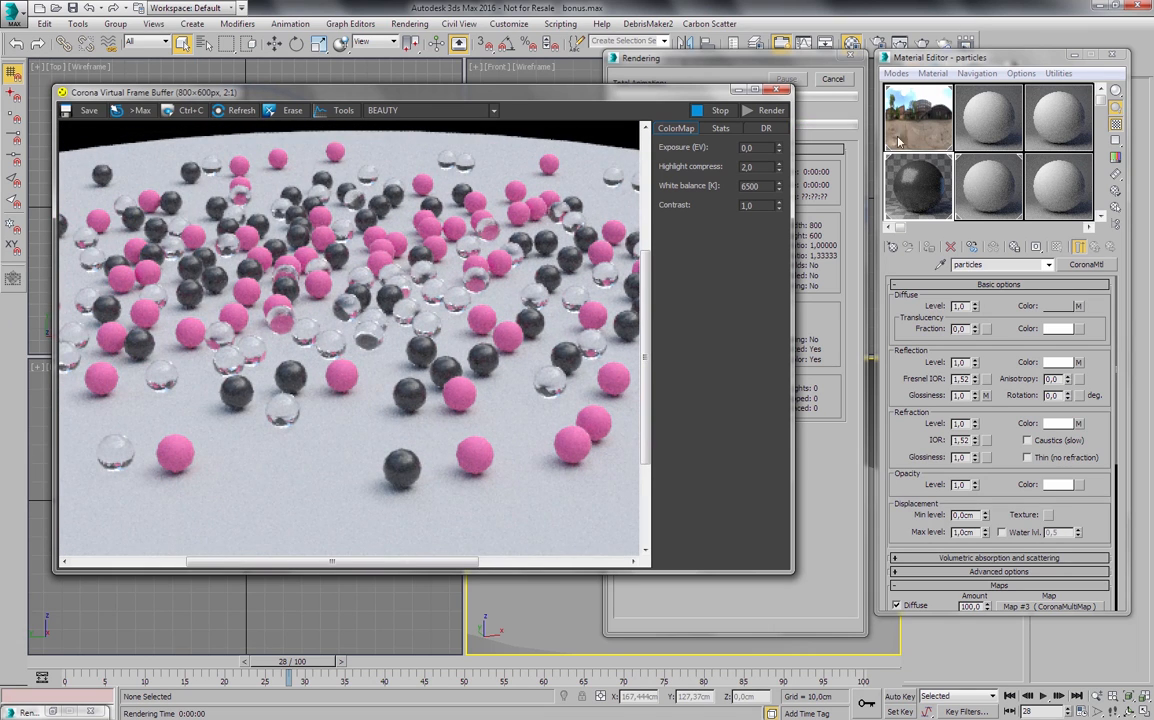
pyautogui.click(833, 78)
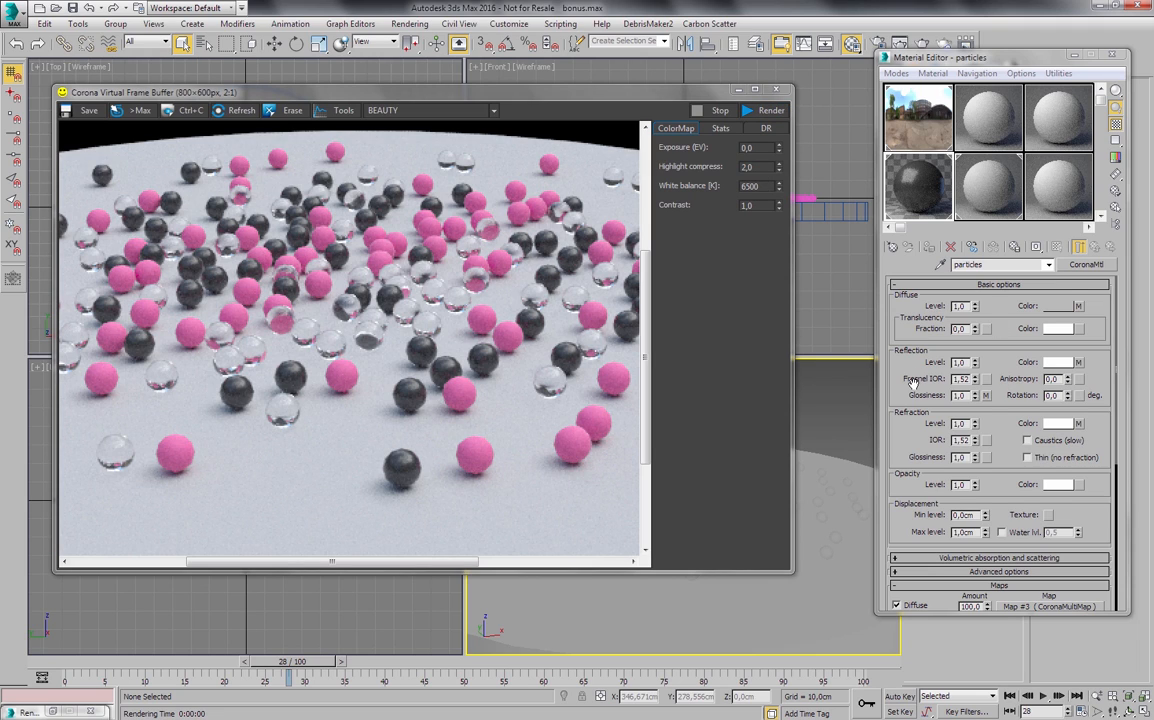
# - Copy the reflection glossiness multi map to the Fresnel IOR slot and open the copy
pyautogui.moveTo(988, 396); pyautogui.dragTo(1066, 382)
pyautogui.click(973, 377)
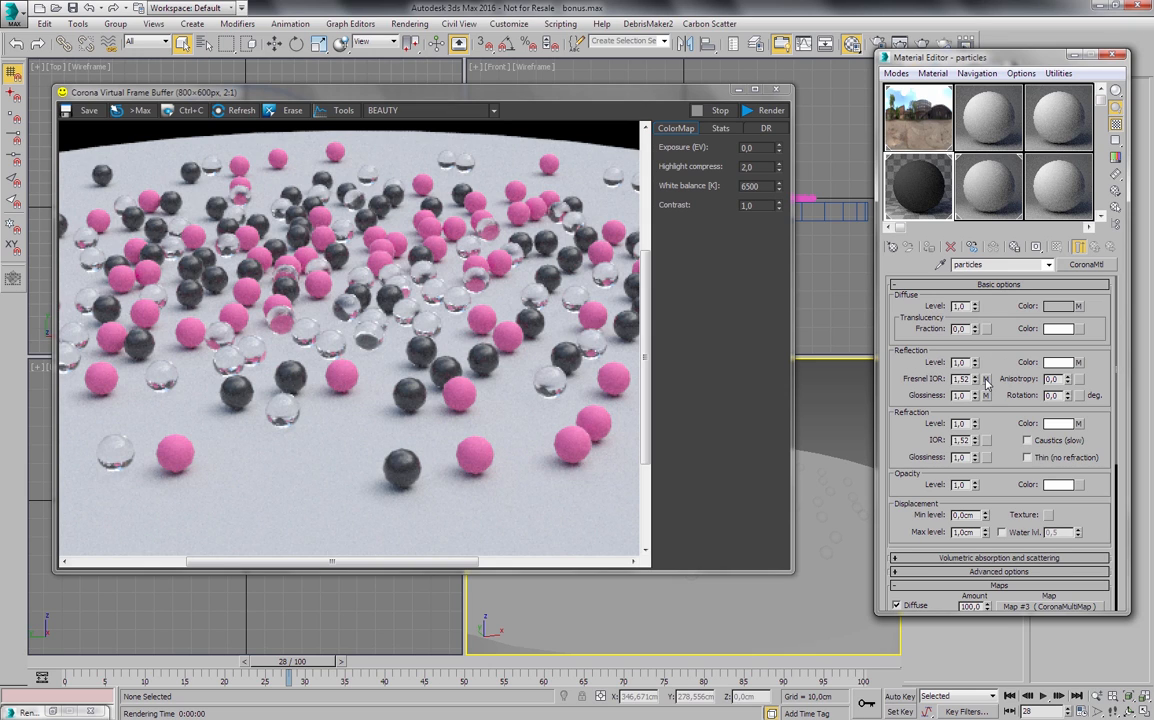
pyautogui.click(986, 381)
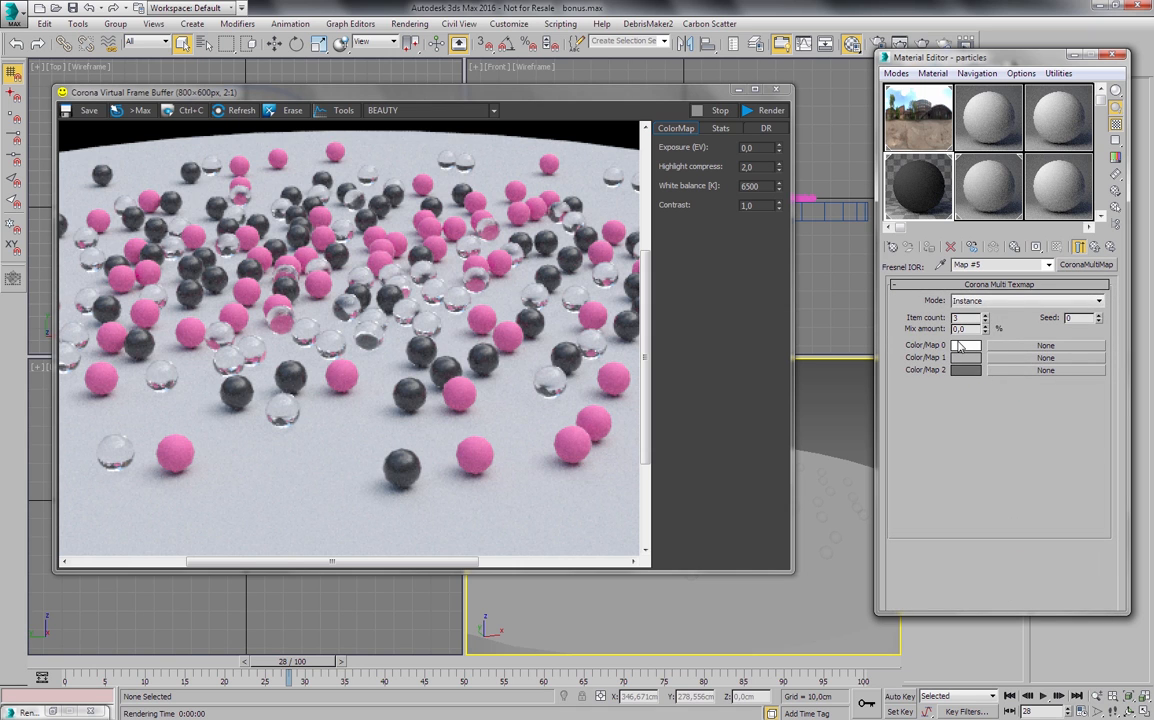
# - Render the Perspective view to check the effect of the Fresnel IOR map on the spheres, and stop the render
pyautogui.hotkey('shift', 'q')
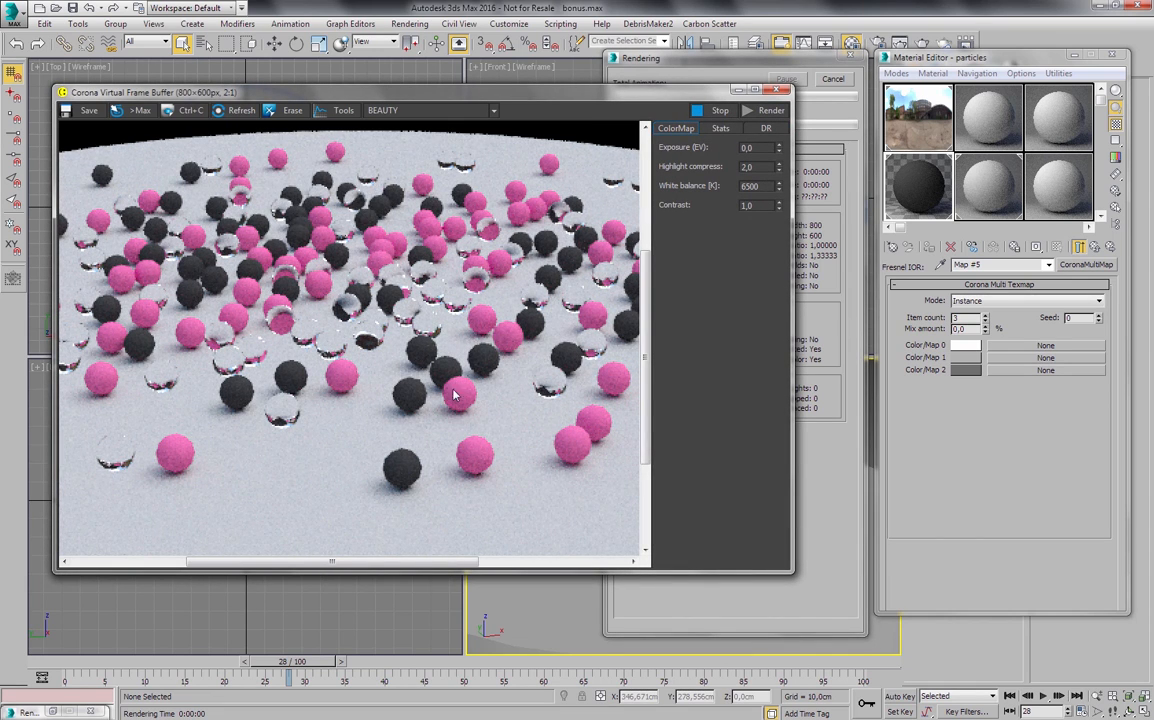
pyautogui.moveTo(444, 367); pyautogui.dragTo(502, 365)
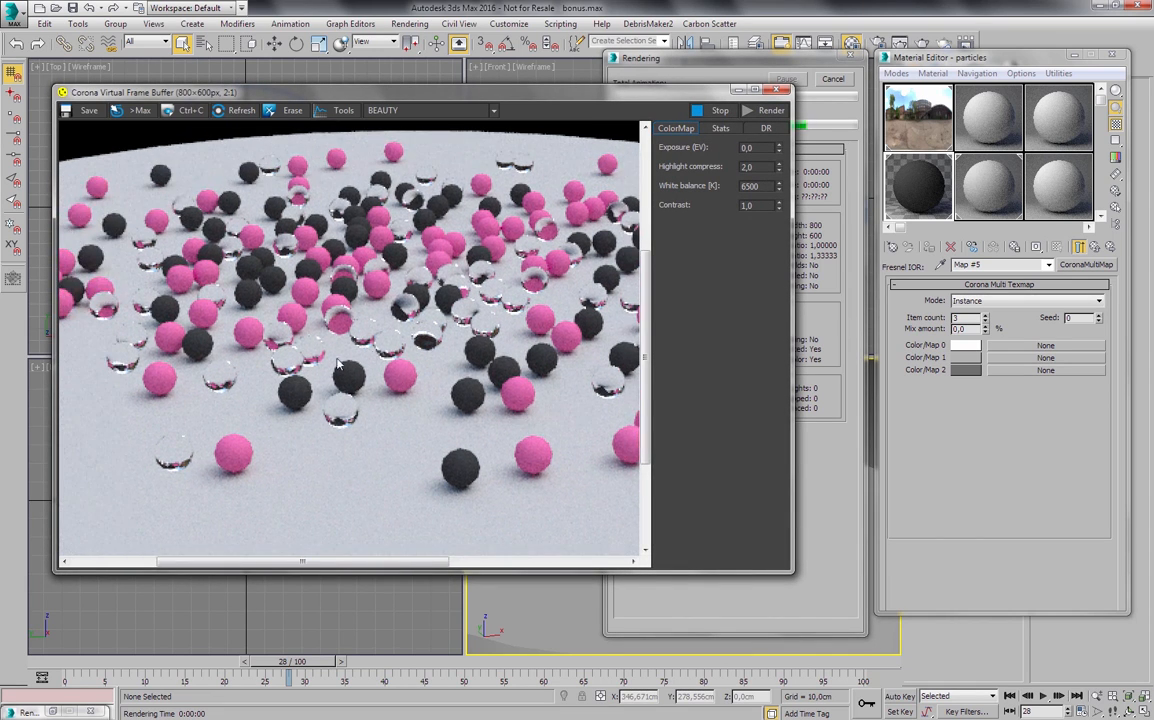
pyautogui.click(842, 185)
pyautogui.click(834, 84)
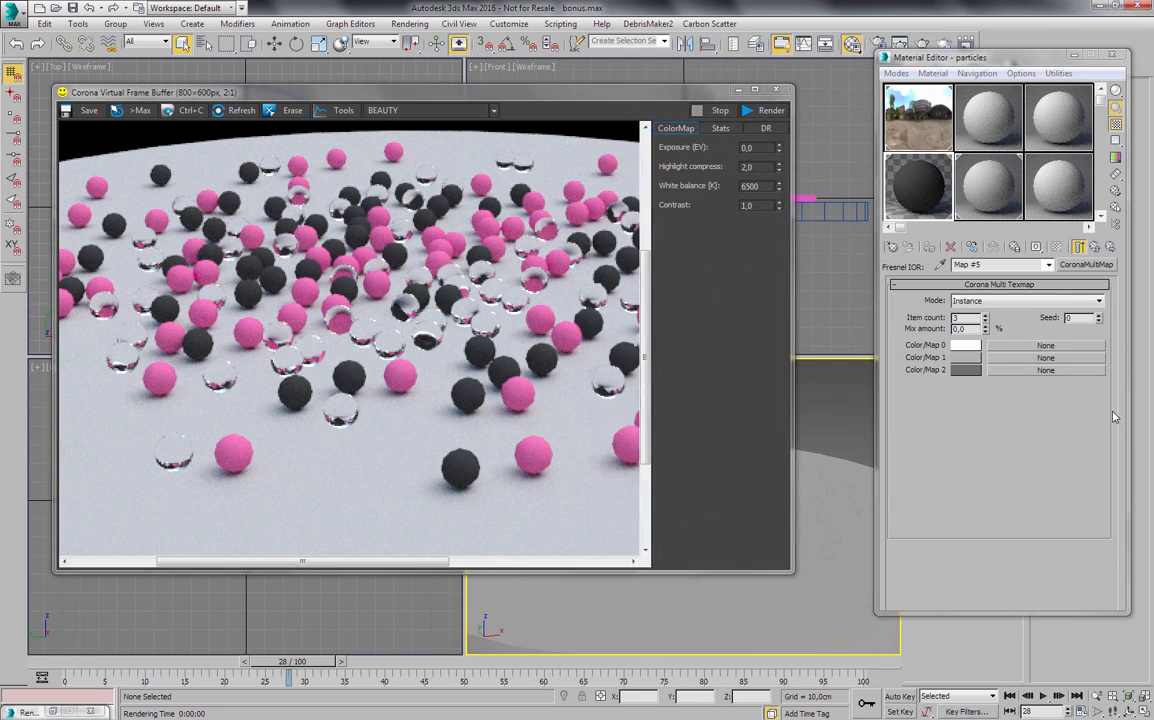
# - Assign a CoronaColor map to the first color of the Fresnel IOR multi map and set its output multiplier to 2.0
pyautogui.click(1005, 349)
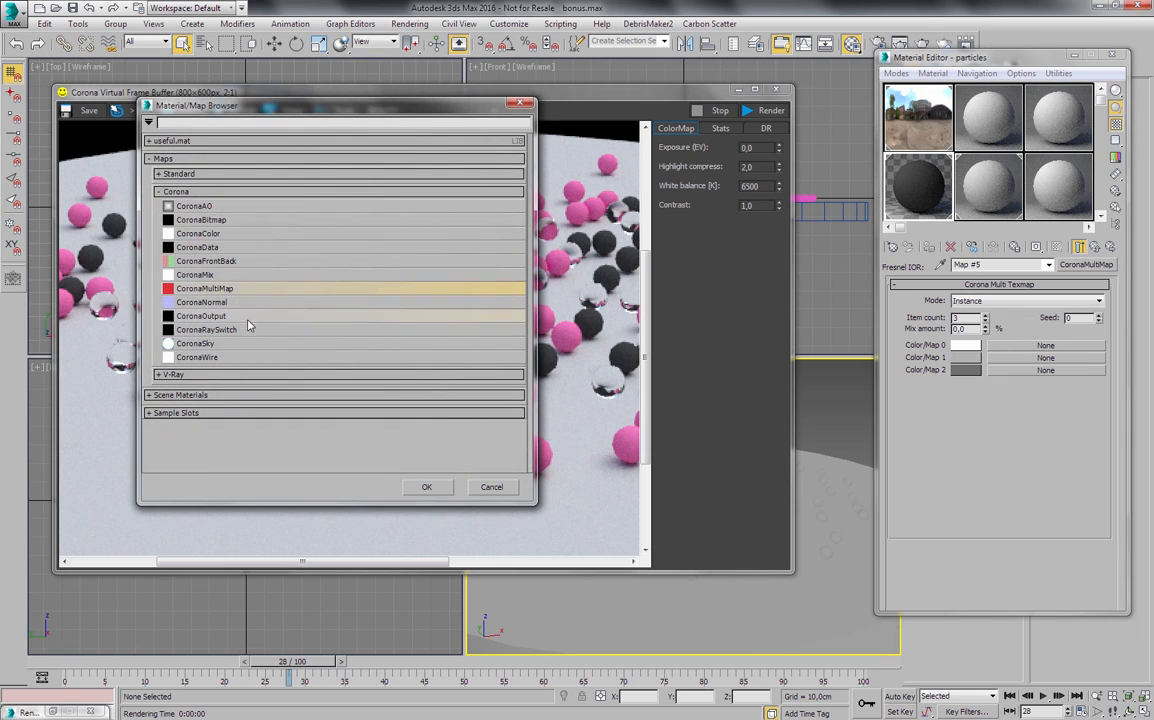
pyautogui.click(203, 234)
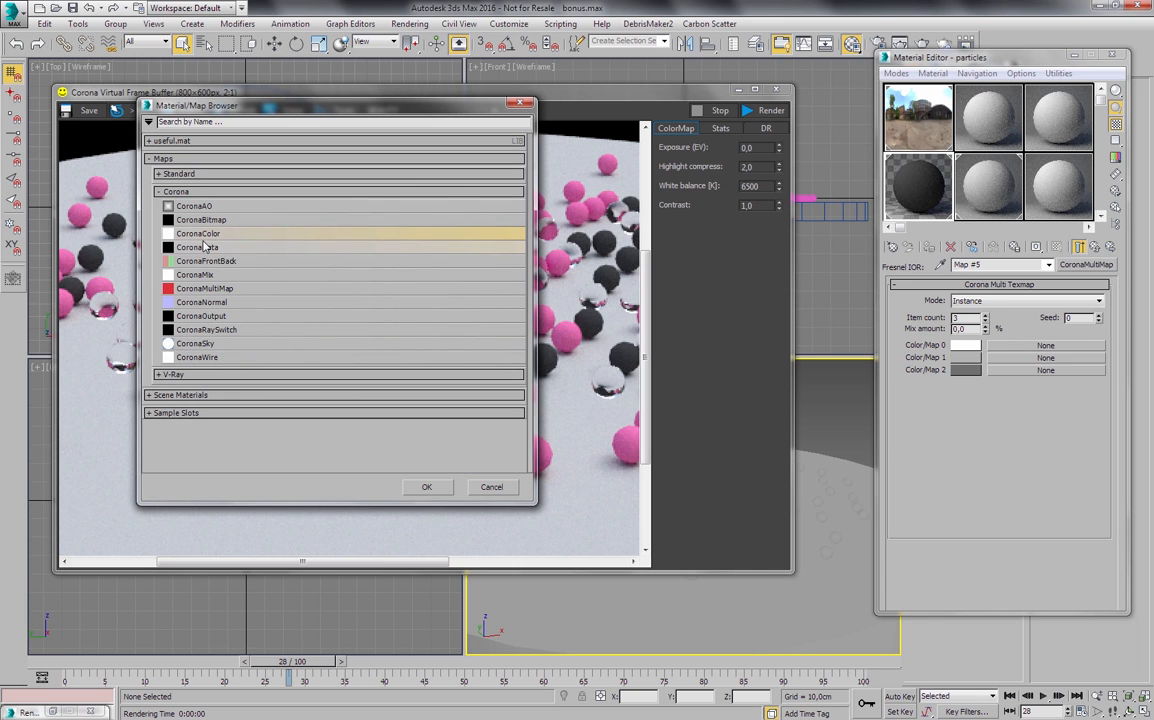
pyautogui.moveTo(367, 109); pyautogui.dragTo(611, 78)
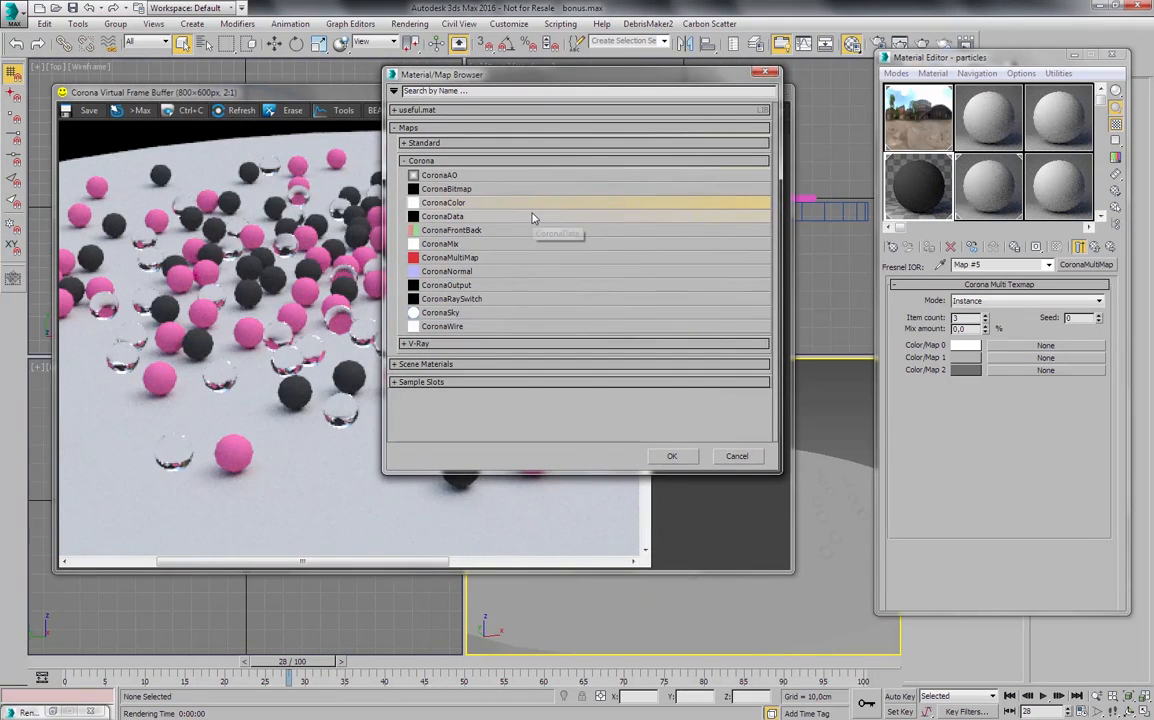
pyautogui.doubleClick(424, 208)
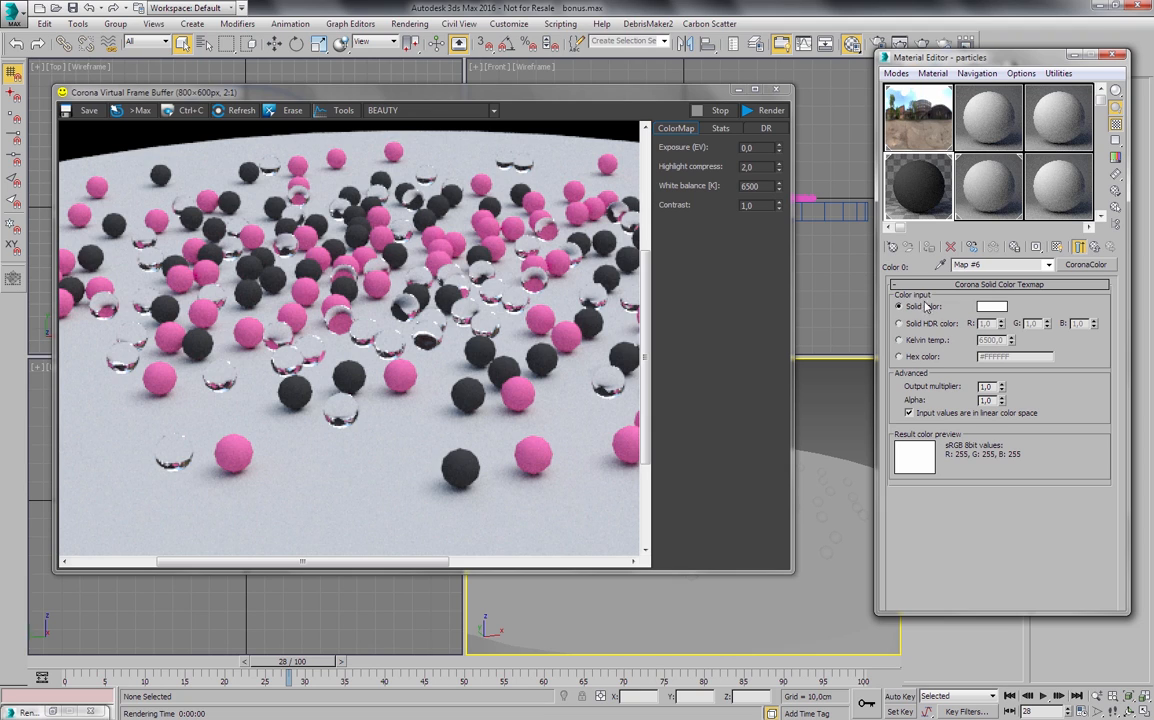
pyautogui.click(994, 306)
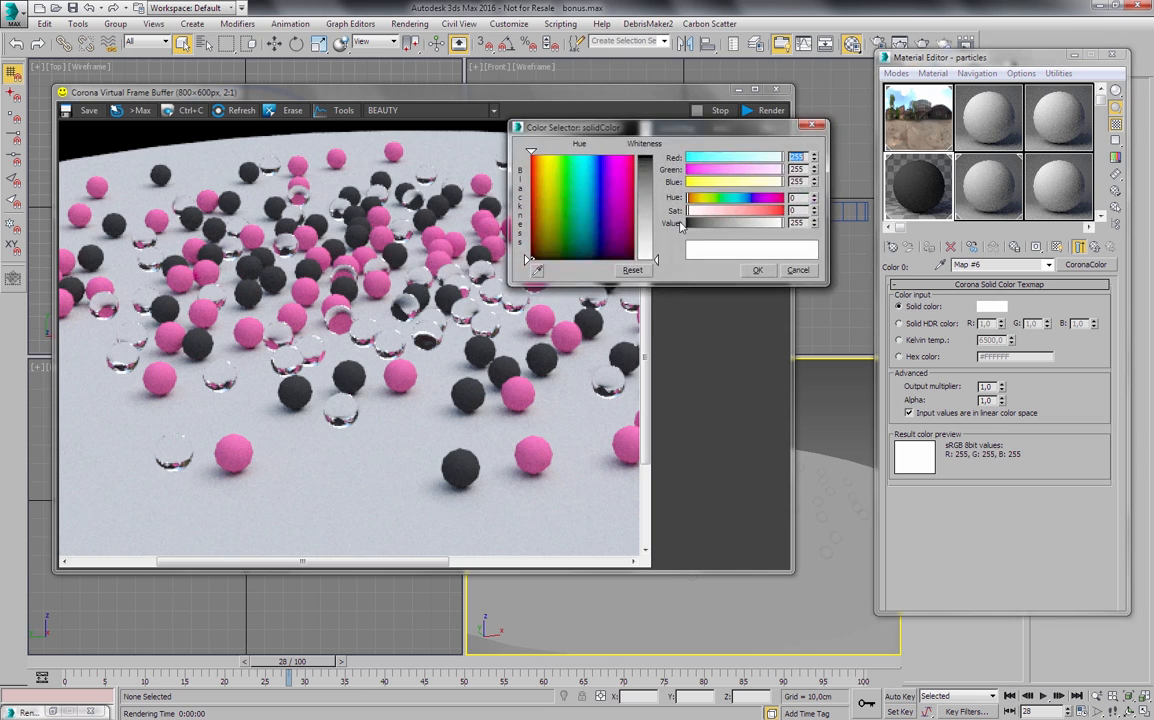
pyautogui.click(691, 248)
pyautogui.doubleClick(987, 386)
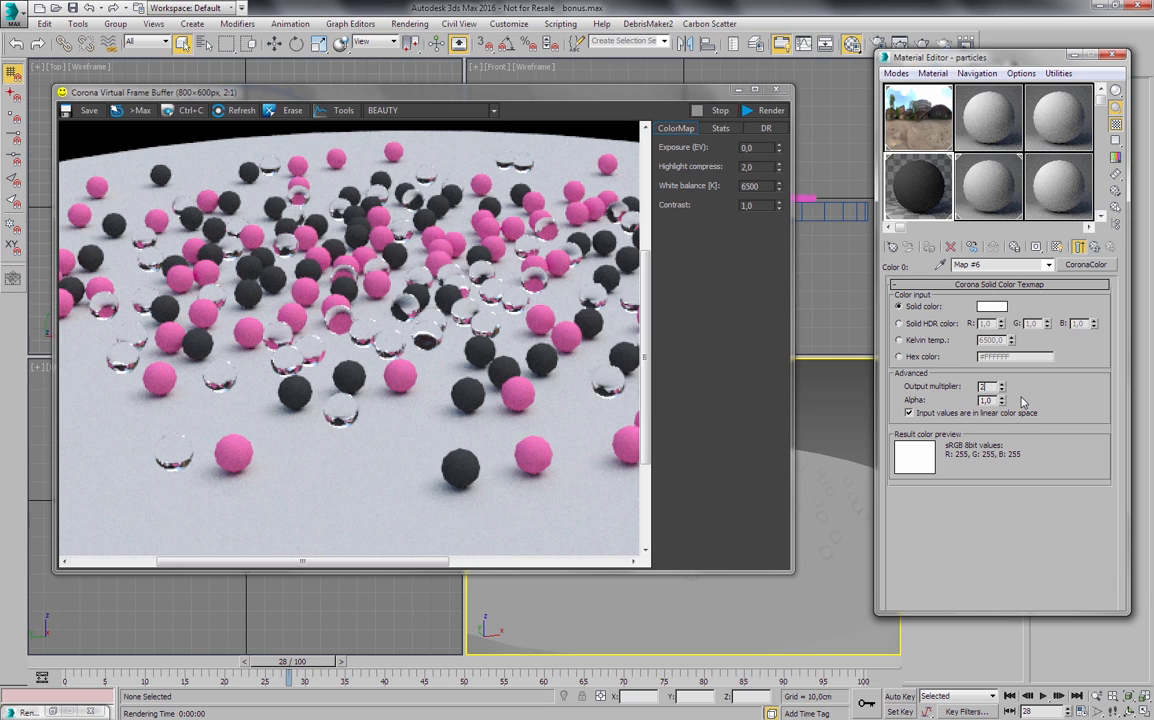
pyautogui.press('Return')
# - Render the Perspective view and examine the reflections on the glass spheres up close
pyautogui.click(766, 111)
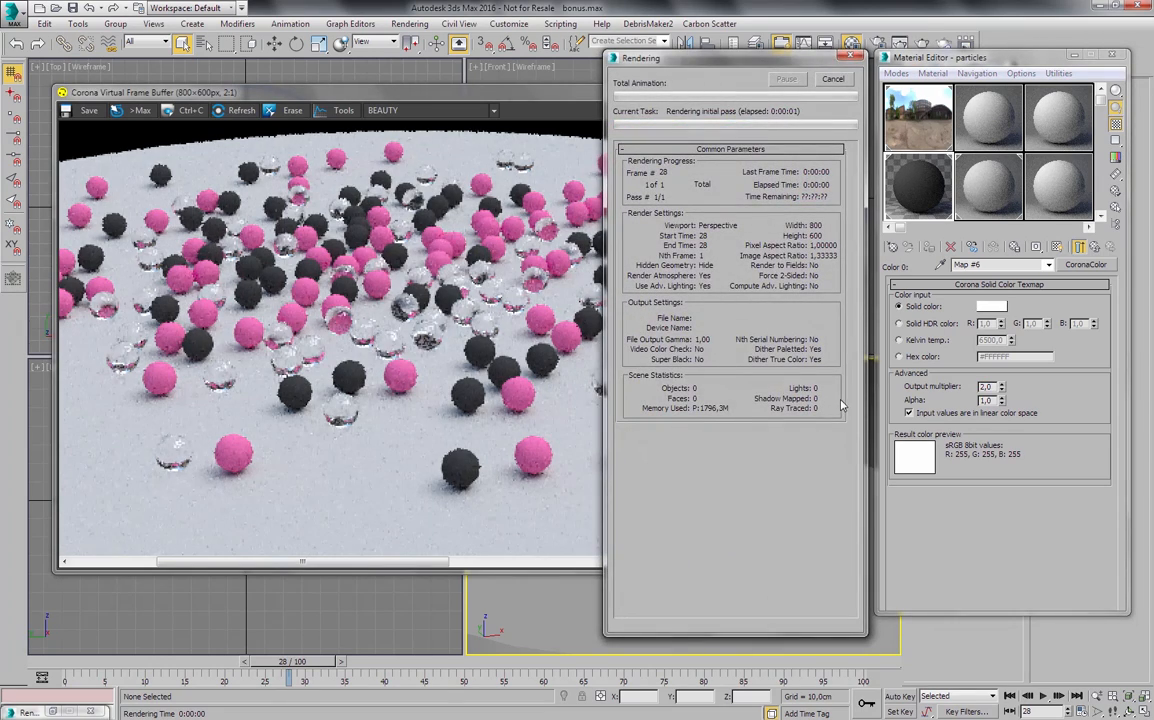
pyautogui.scroll(1, 167, 455)
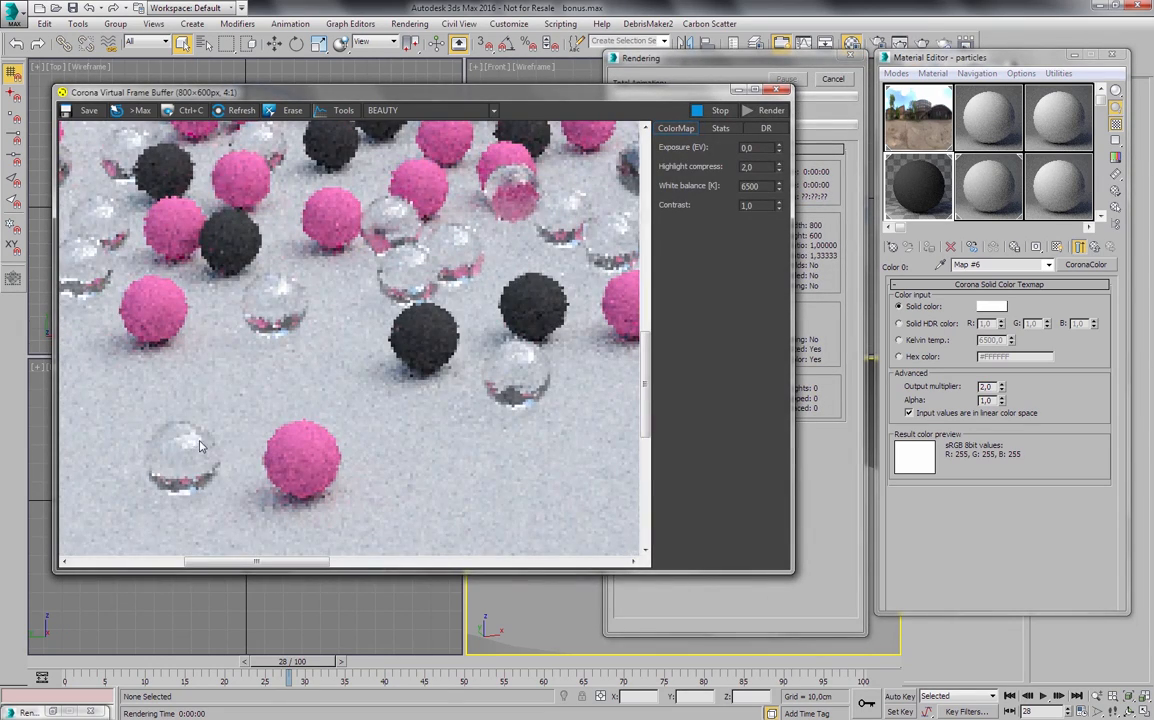
pyautogui.moveTo(193, 419); pyautogui.dragTo(338, 377)
pyautogui.scroll(-1, 338, 377)
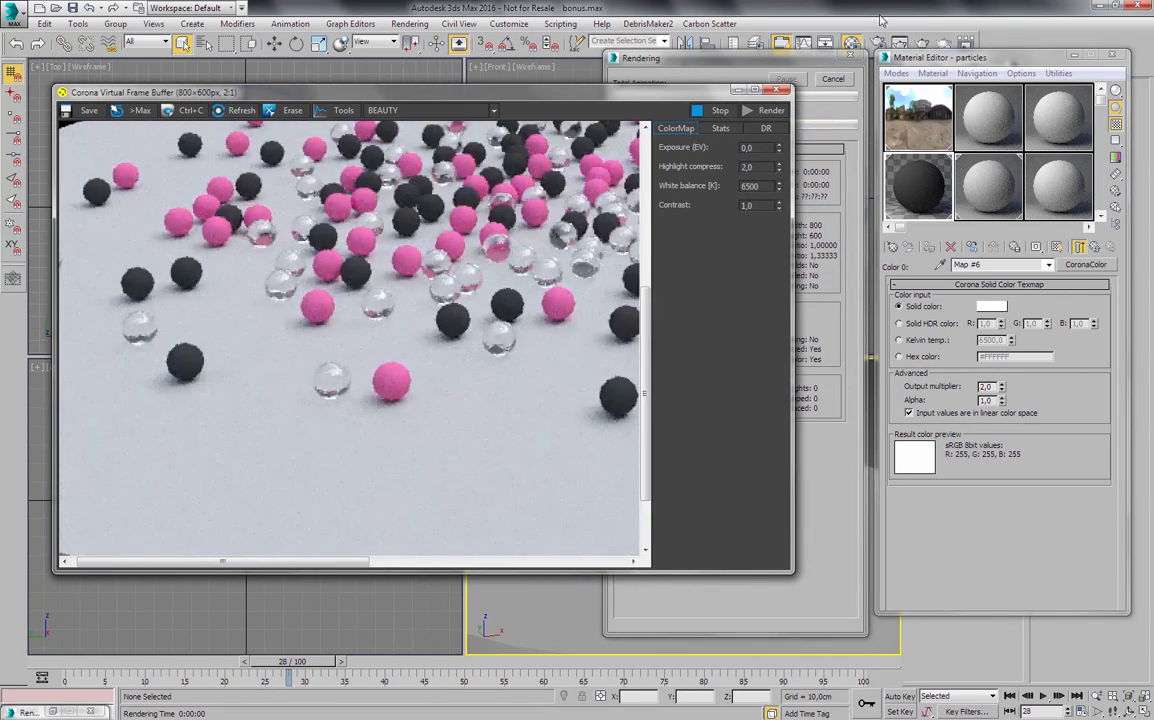
# - Copy the first color's CoronaColor map to the second color of the Fresnel IOR map and set the copy's output multiplier to 32.0
pyautogui.click(1079, 247)
pyautogui.moveTo(1009, 348); pyautogui.dragTo(997, 357)
pyautogui.click(976, 372)
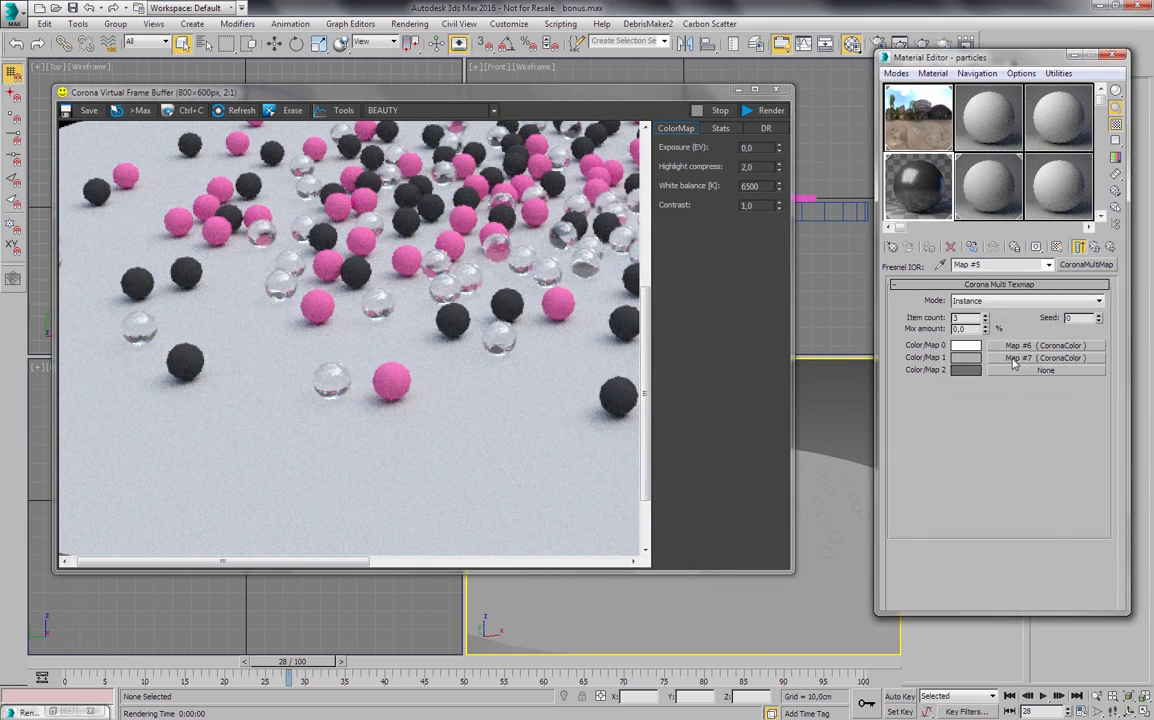
pyautogui.click(1012, 358)
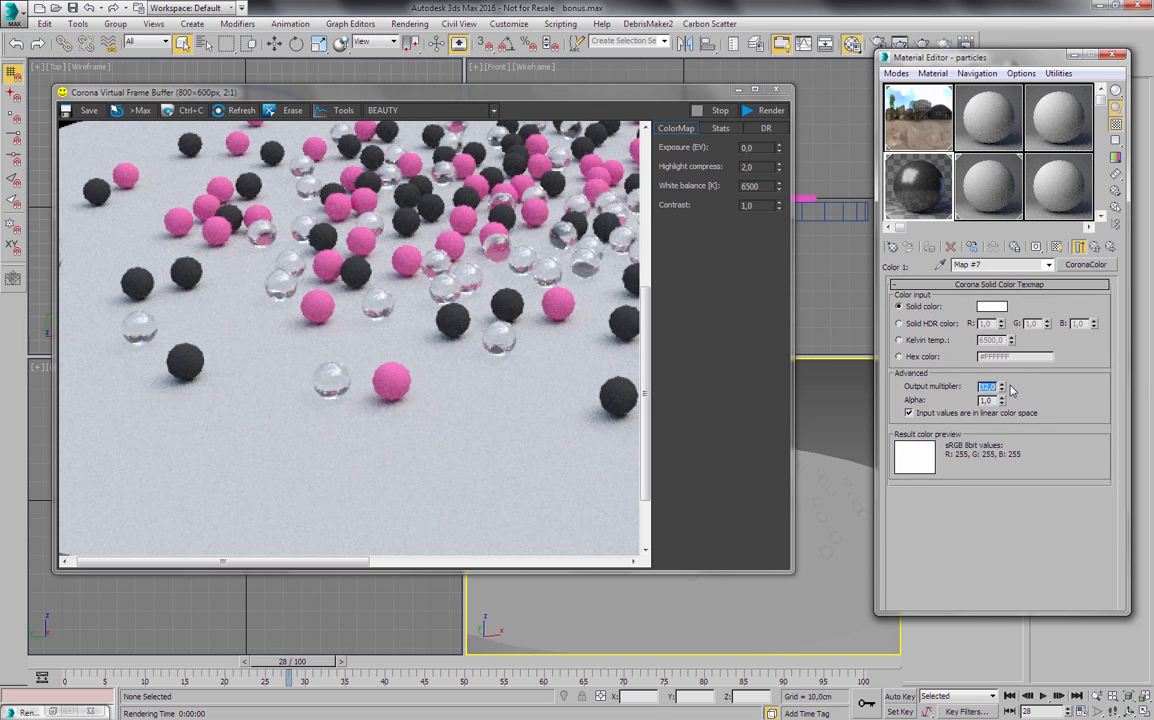
# - Check the particles material in an enlarged sample preview and render the Perspective view again
pyautogui.doubleClick(928, 198)
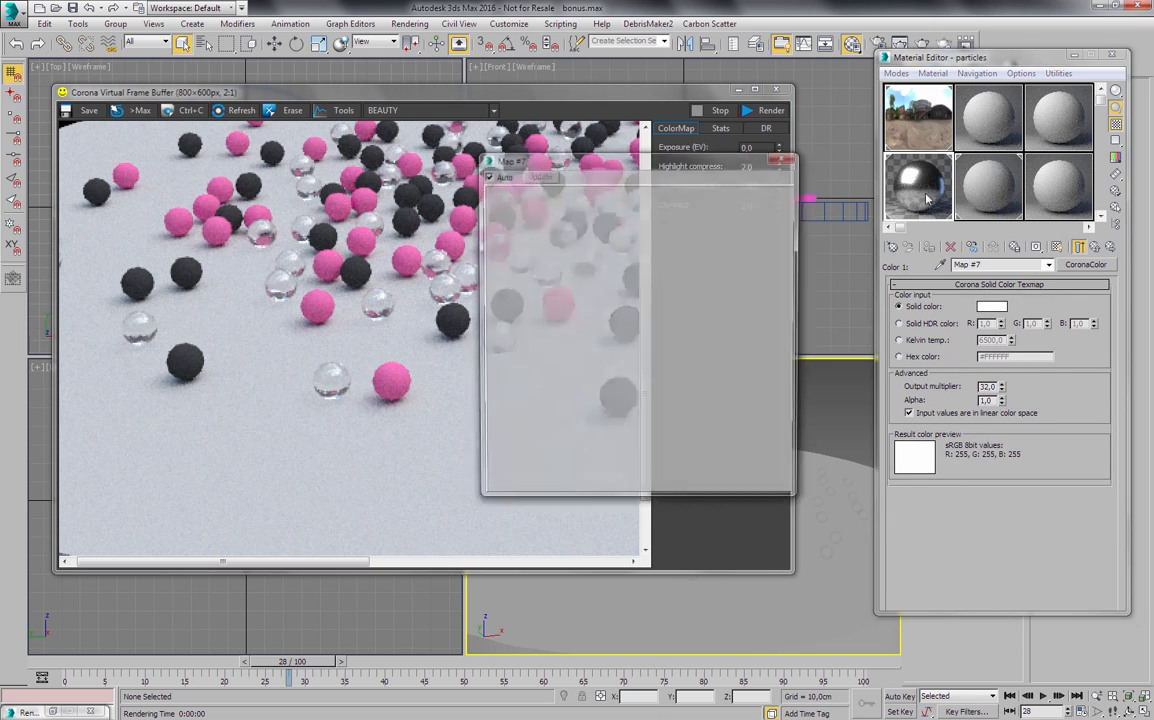
pyautogui.click(789, 160)
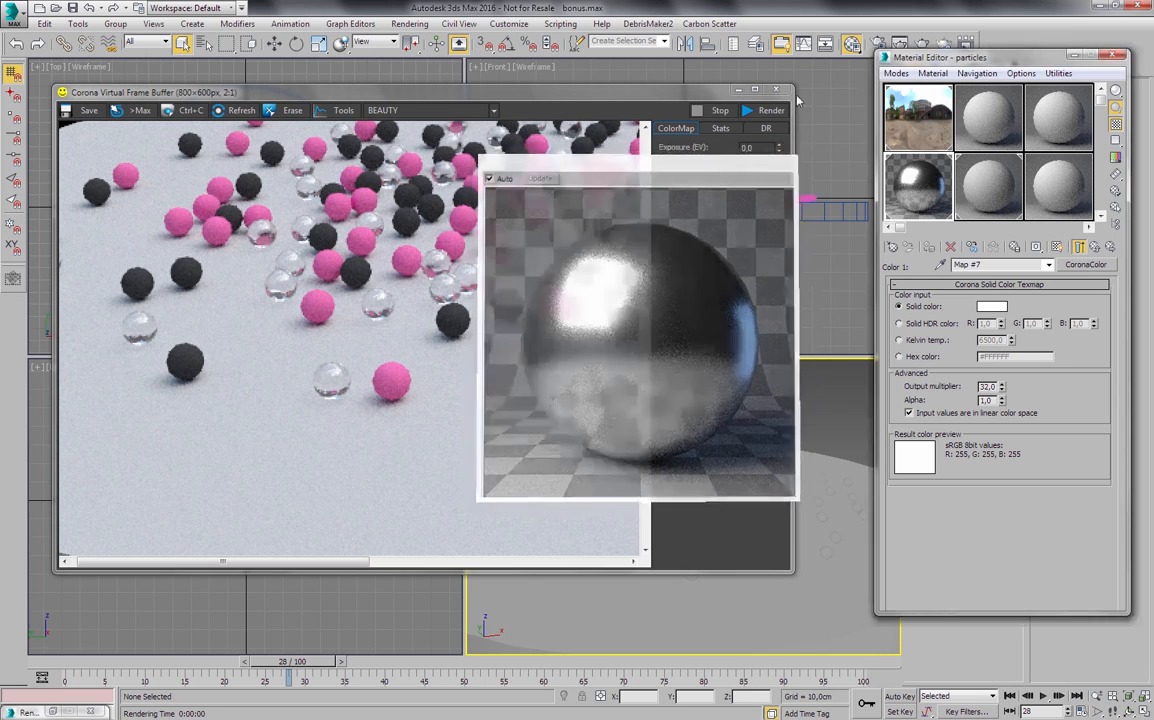
pyautogui.click(767, 114)
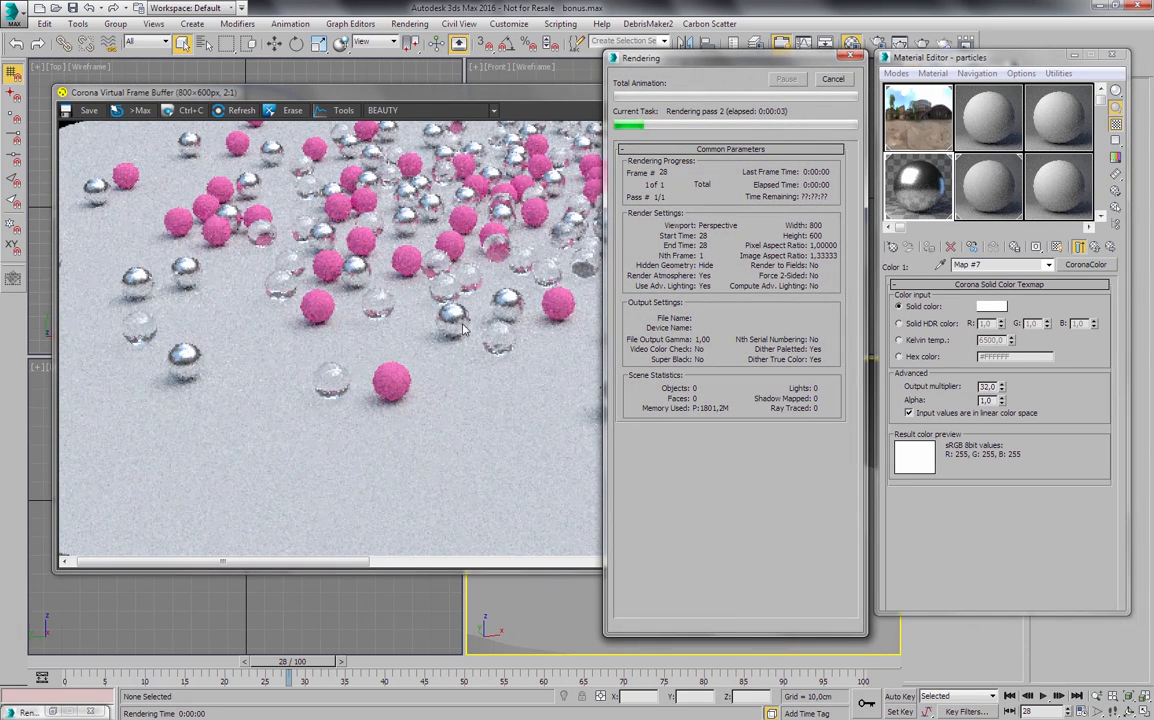
# - Copy the second color's CoronaColor map to the third color of the Fresnel IOR multi map and set the copy's output multiplier to 4.0
pyautogui.click(1097, 250)
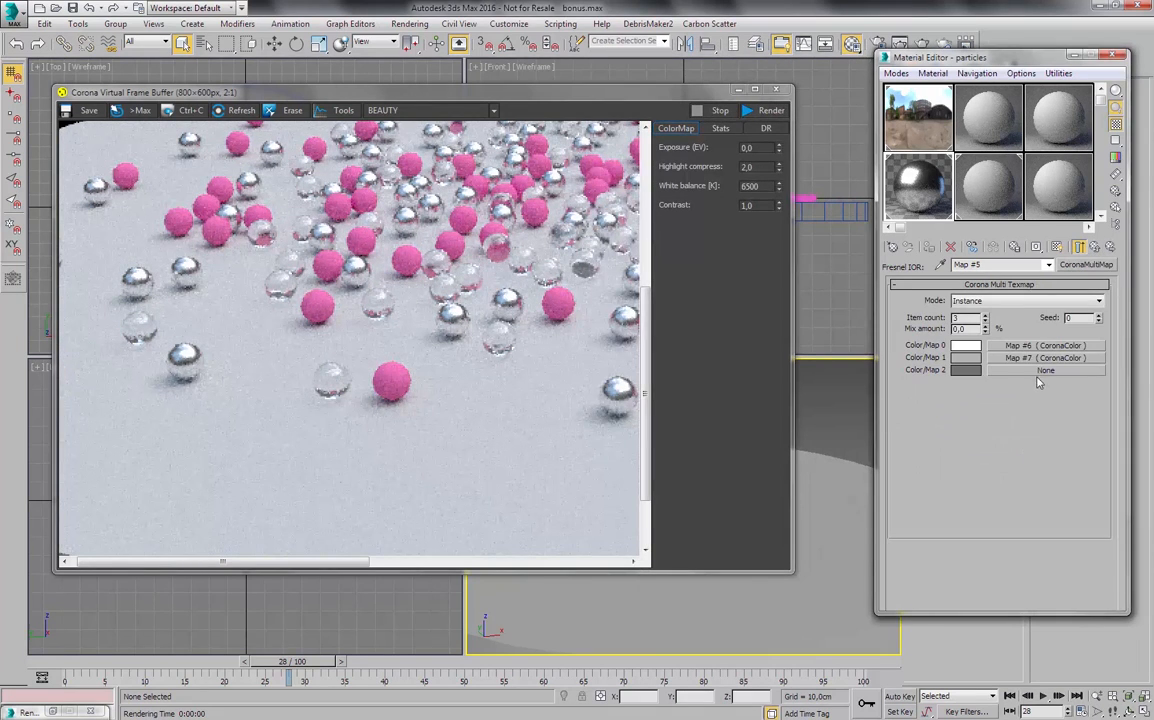
pyautogui.moveTo(1028, 360); pyautogui.dragTo(1027, 371)
pyautogui.click(965, 376)
pyautogui.click(1030, 357)
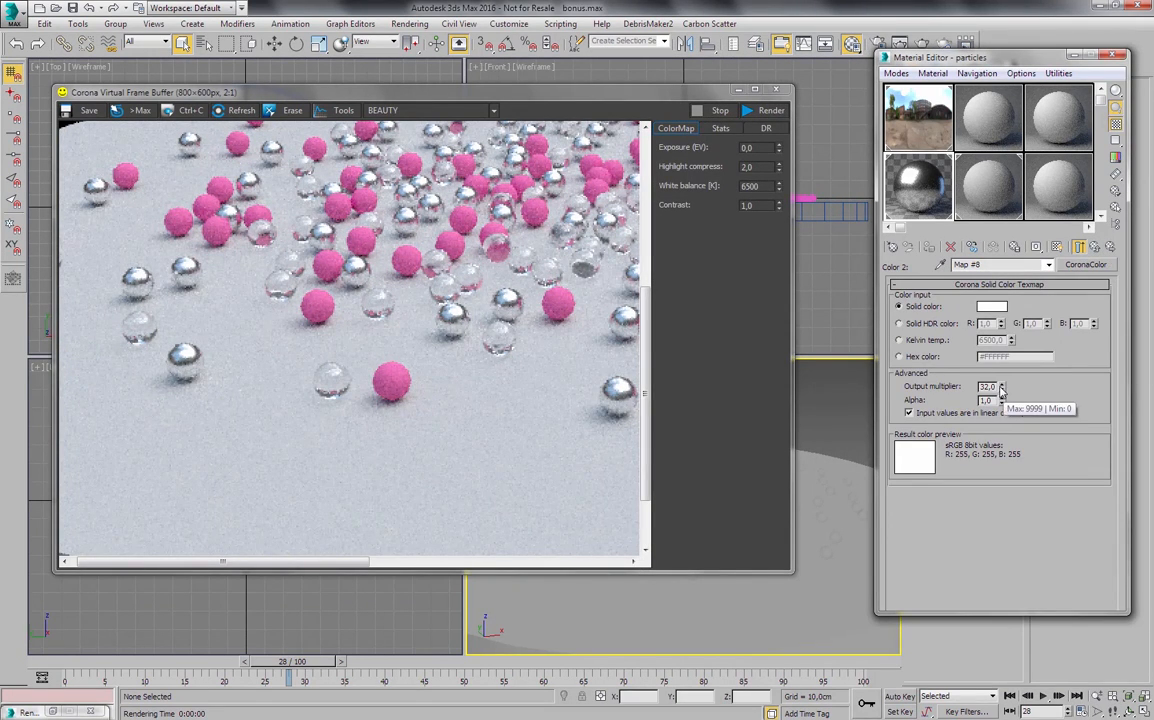
pyautogui.doubleClick(988, 386)
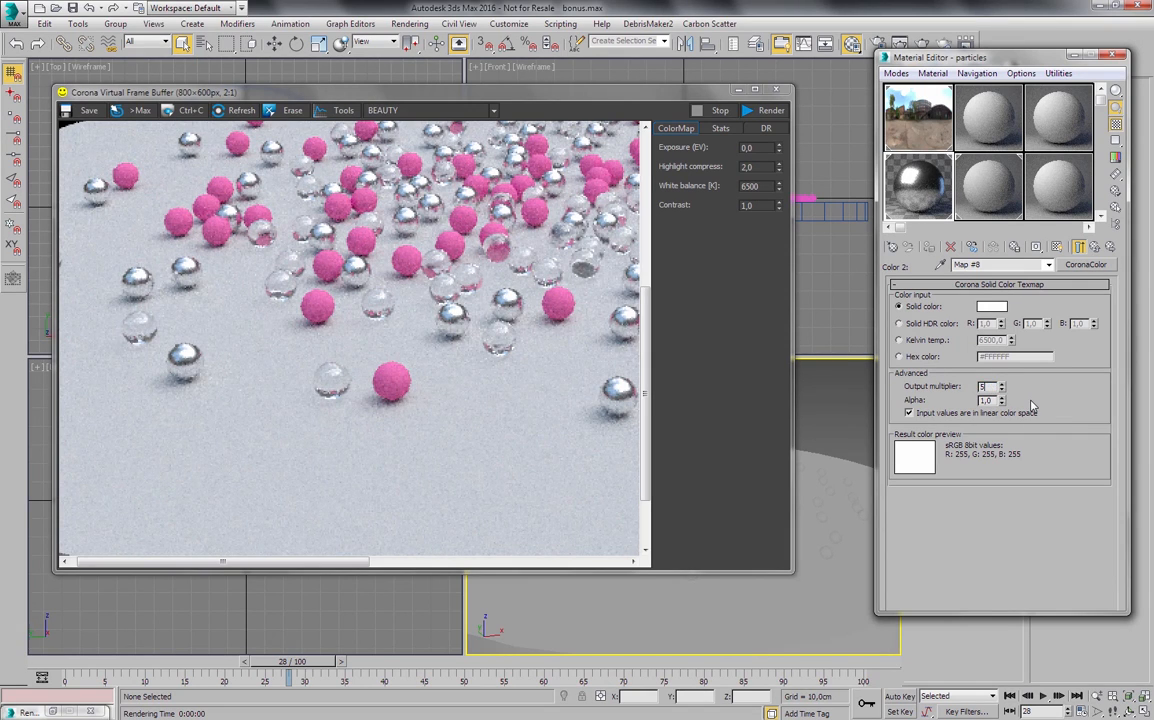
pyautogui.write('4')
pyautogui.press('Return')
# - Render the Perspective view again and examine the pink, metallic and glass spheres both up close and in the full frame
pyautogui.click(762, 113)
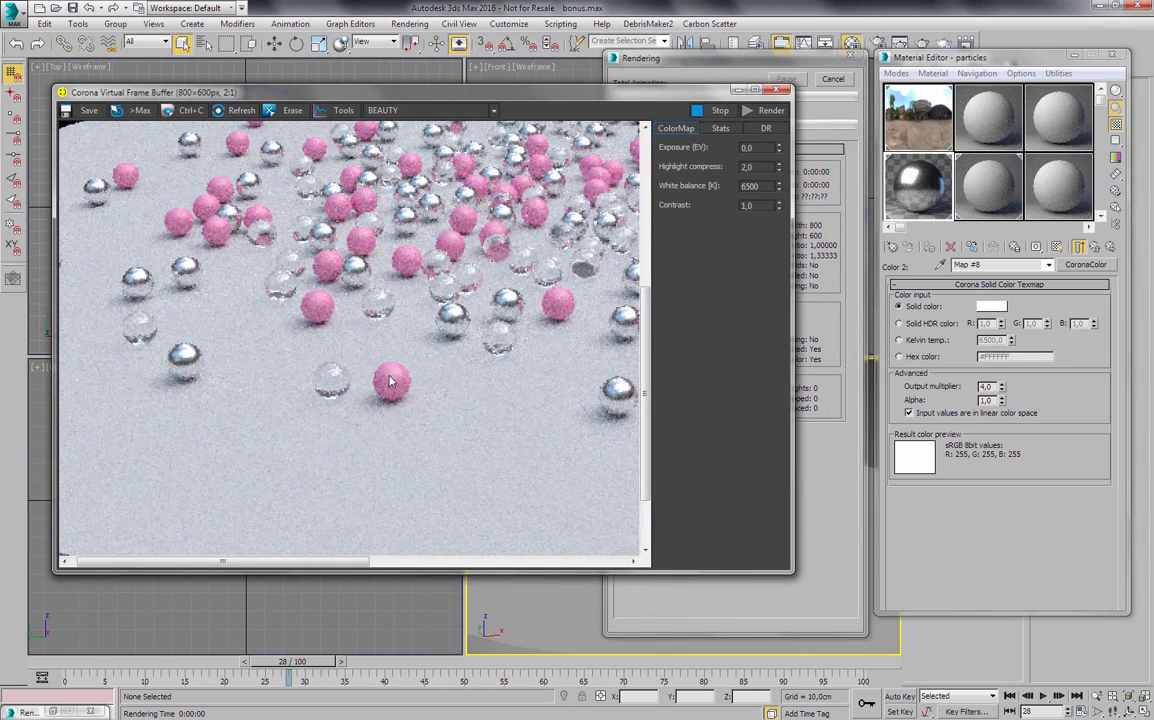
pyautogui.scroll(-1, 398, 418)
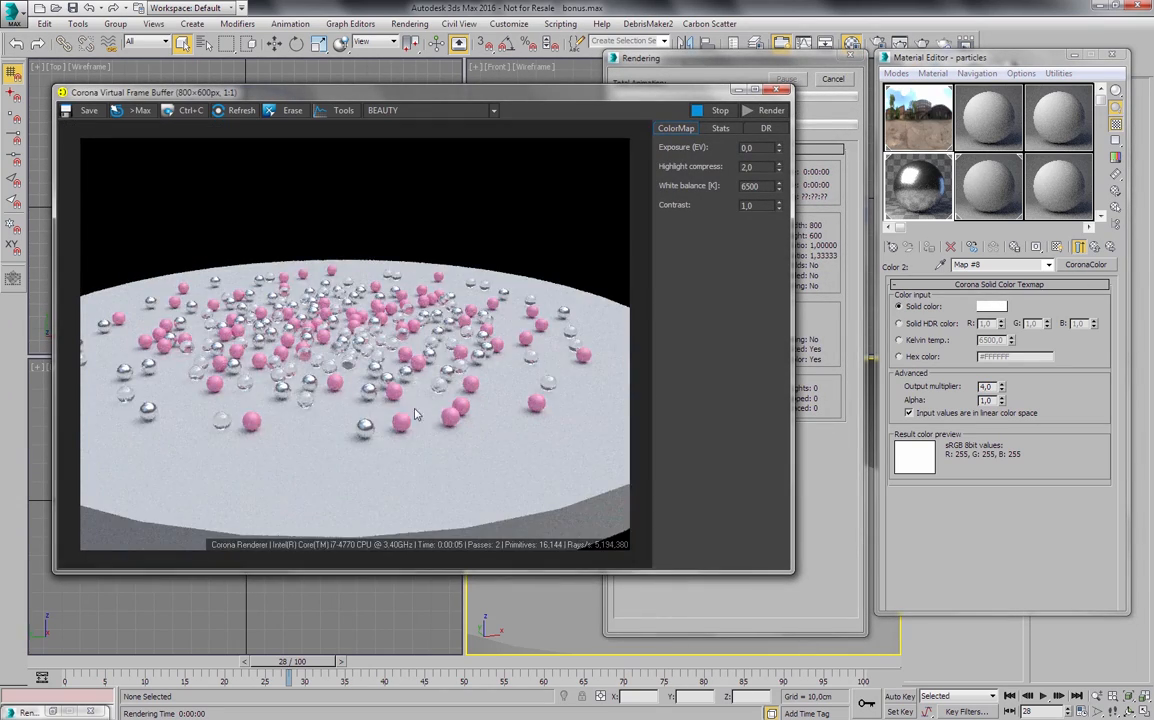
pyautogui.scroll(1, 376, 386)
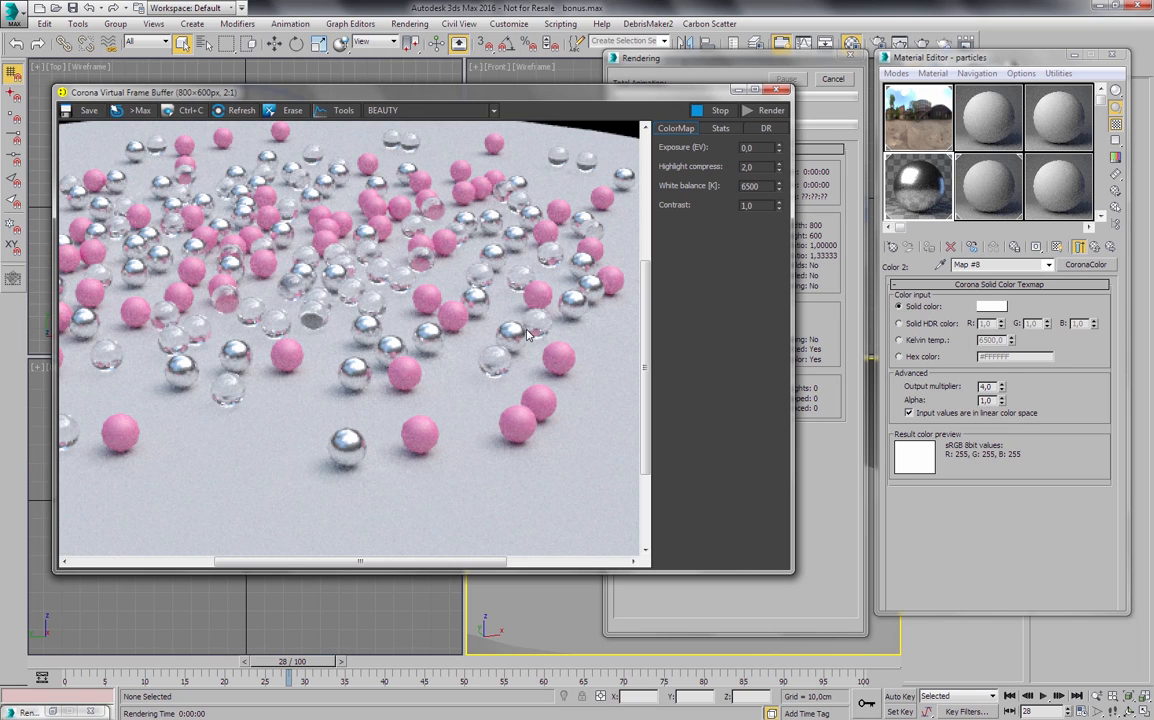
pyautogui.click(918, 204)
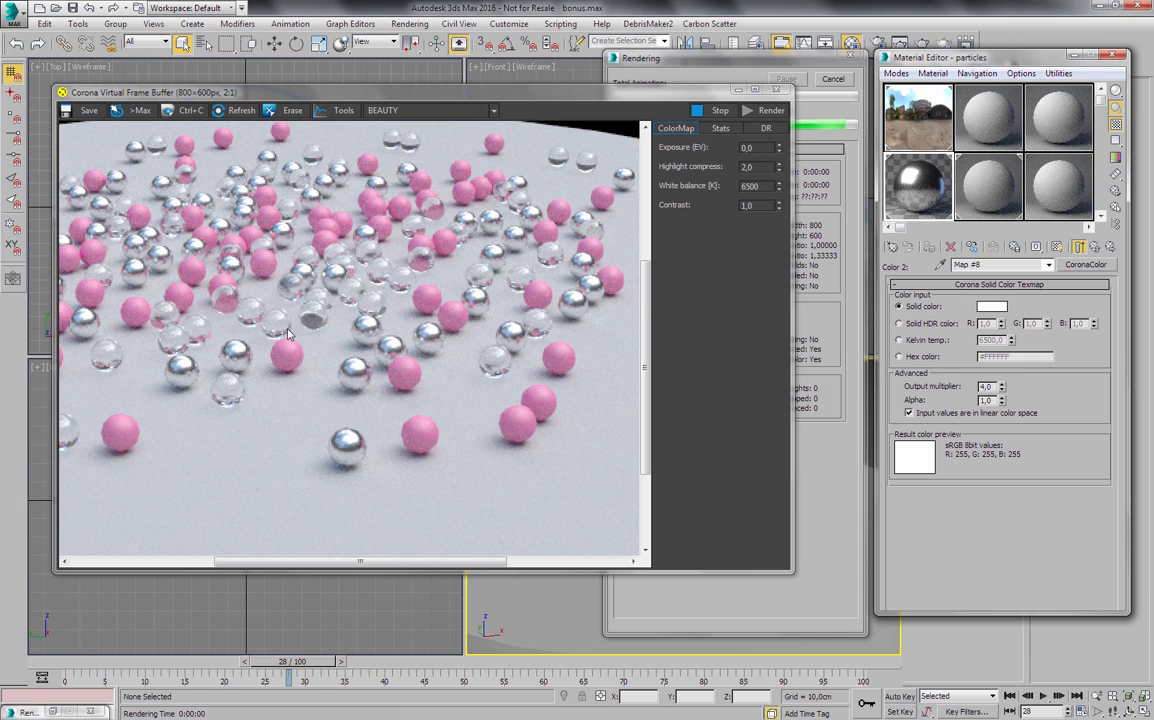
pyautogui.moveTo(298, 289); pyautogui.dragTo(325, 297, button='middle')
pyautogui.scroll(-1, 325, 297)
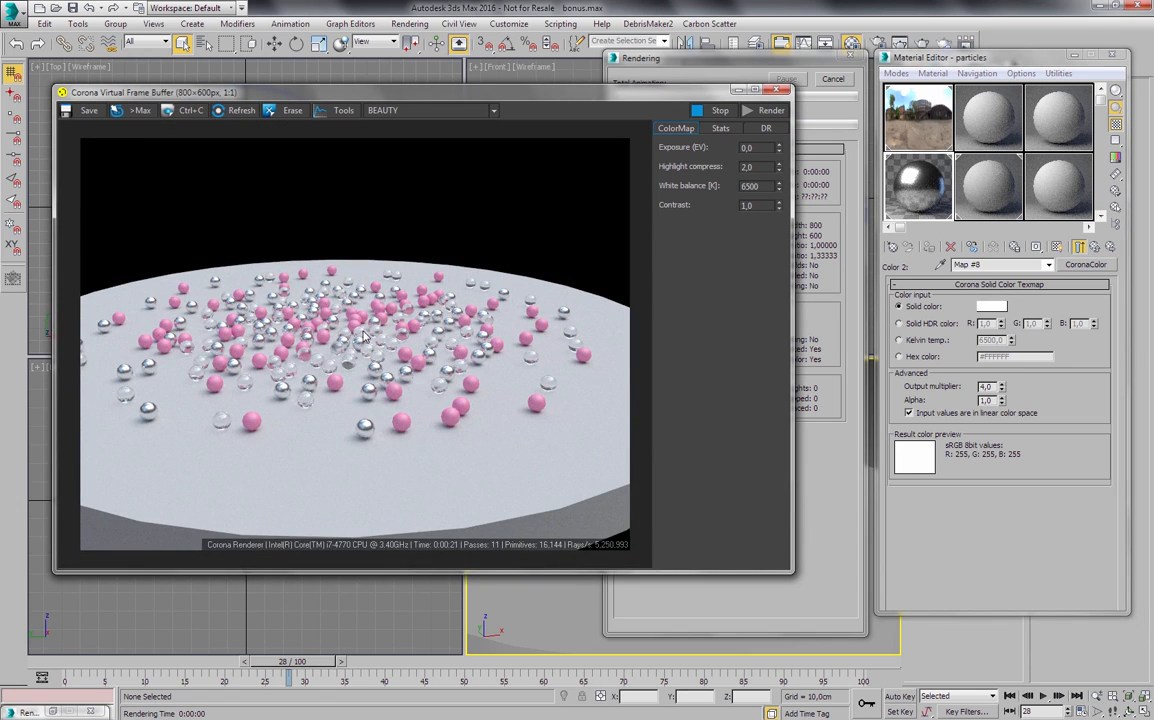
pyautogui.scroll(1, 363, 336)
pyautogui.moveTo(363, 336); pyautogui.dragTo(330, 315, button='middle')
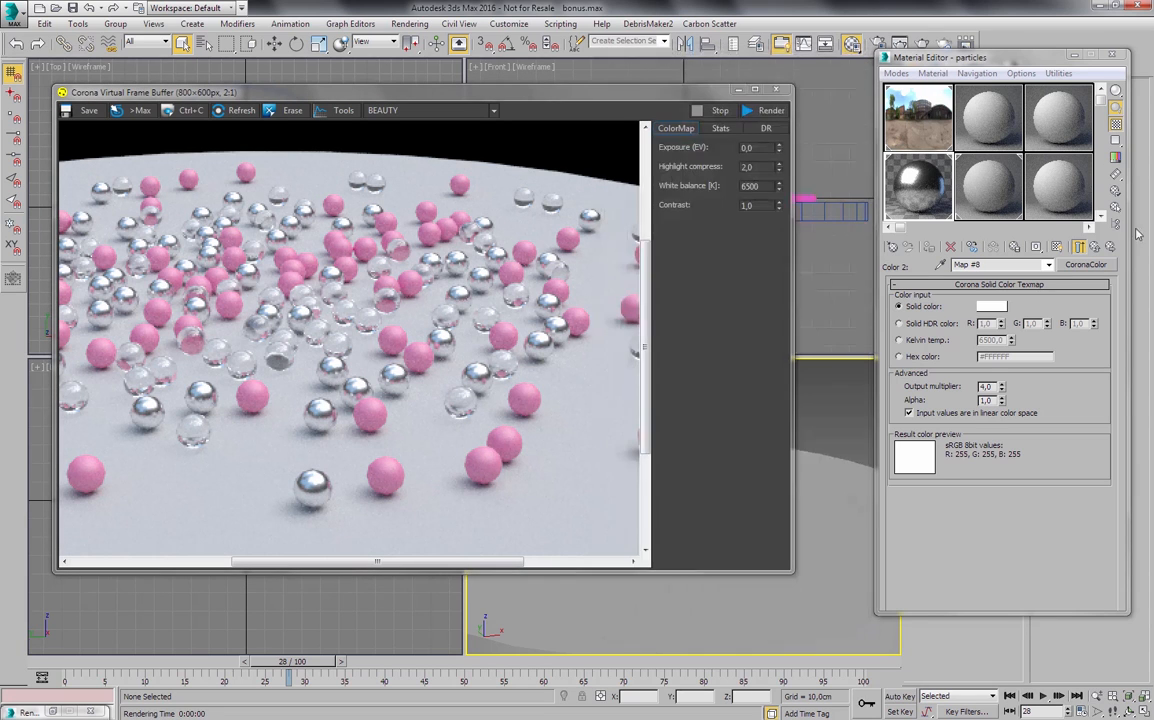
# - Review the per-instance colors in the particles material's diffuse, reflection color and reflection glossiness multi maps
pyautogui.click(1104, 248)
pyautogui.click(1104, 248)
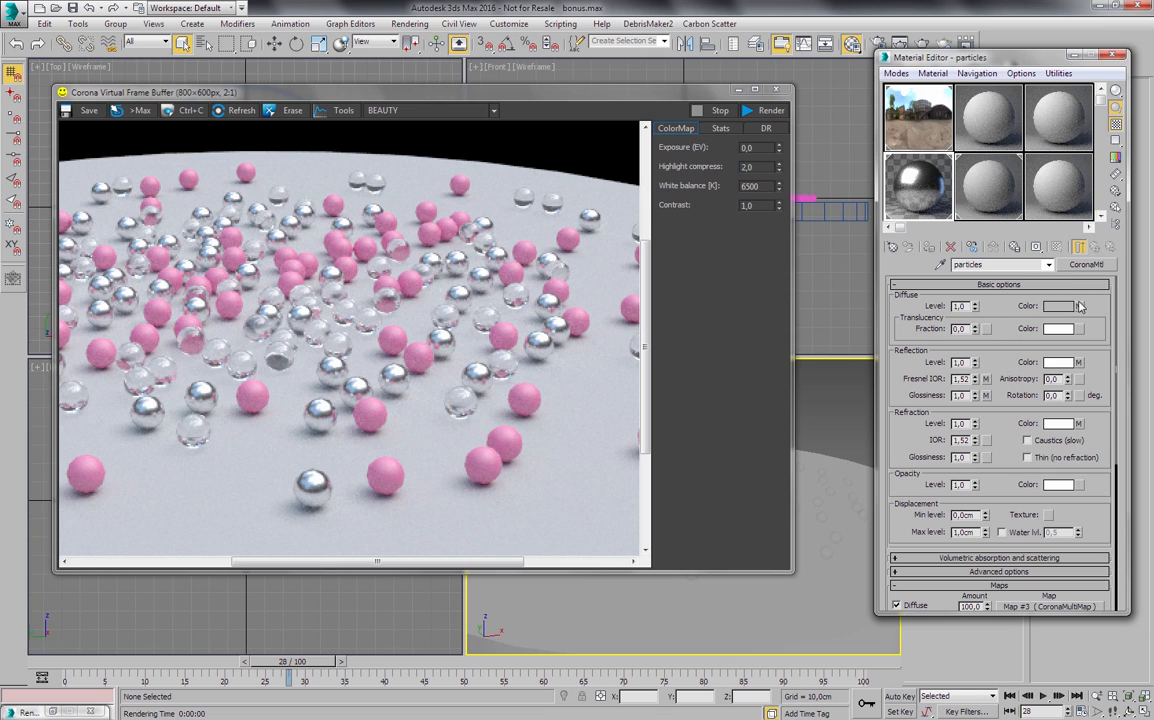
pyautogui.click(1054, 308)
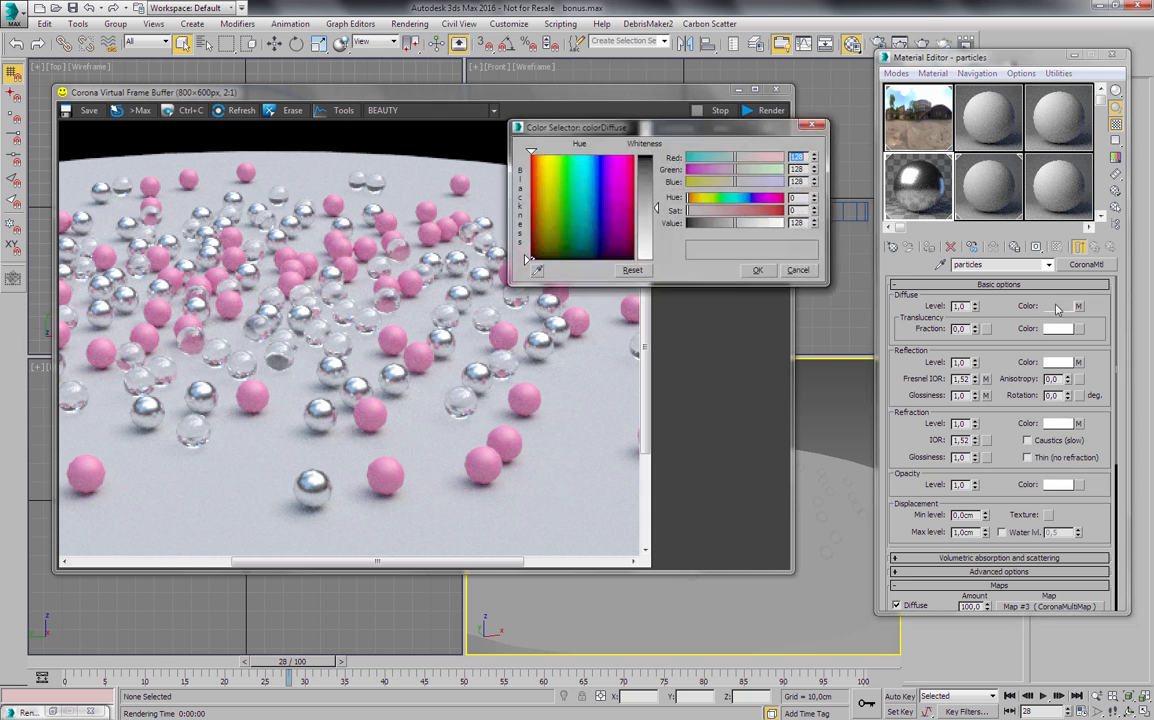
pyautogui.click(799, 270)
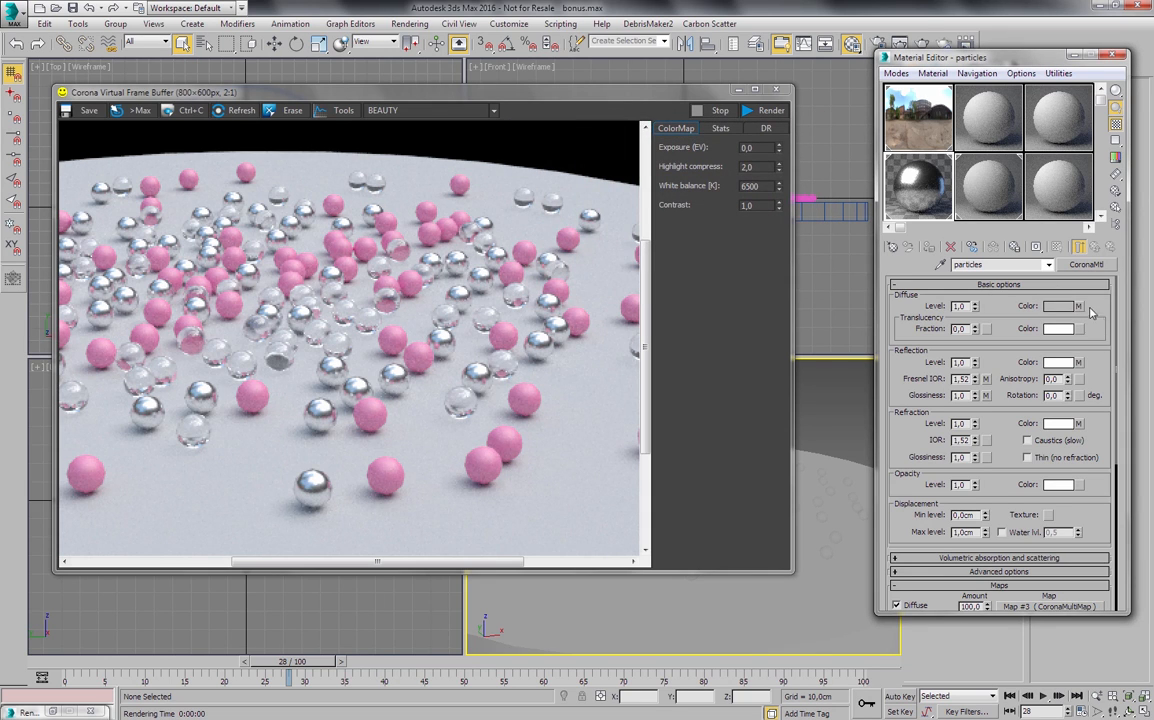
pyautogui.click(1079, 306)
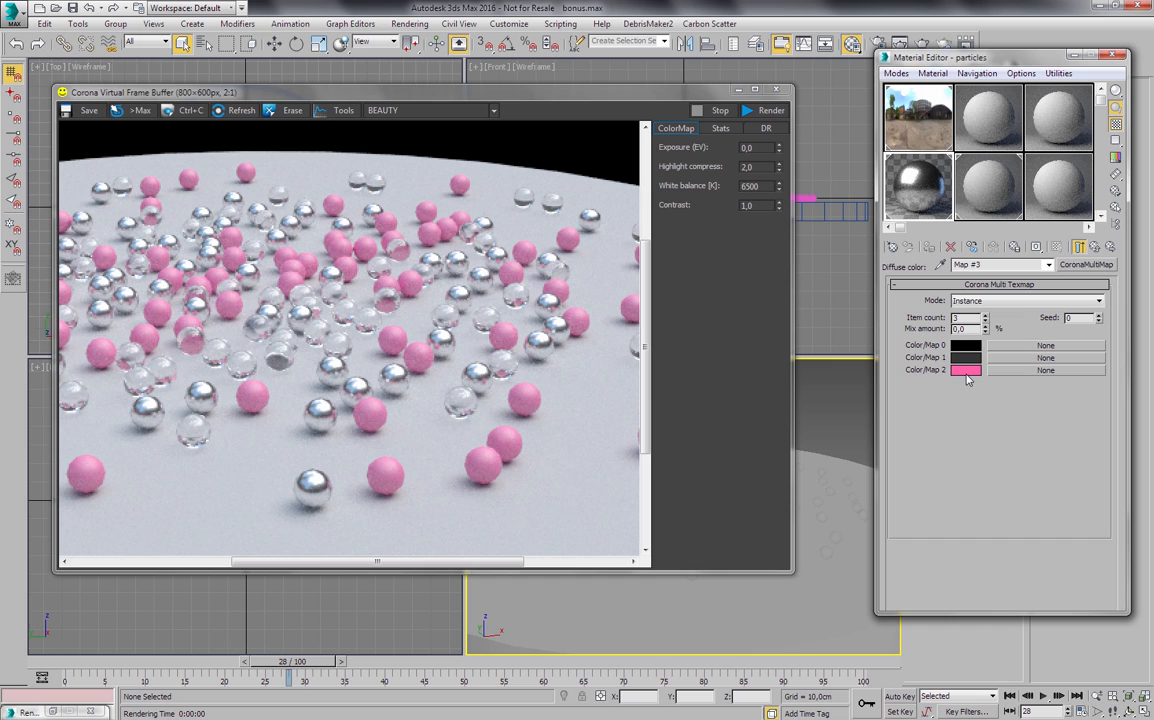
pyautogui.click(1110, 246)
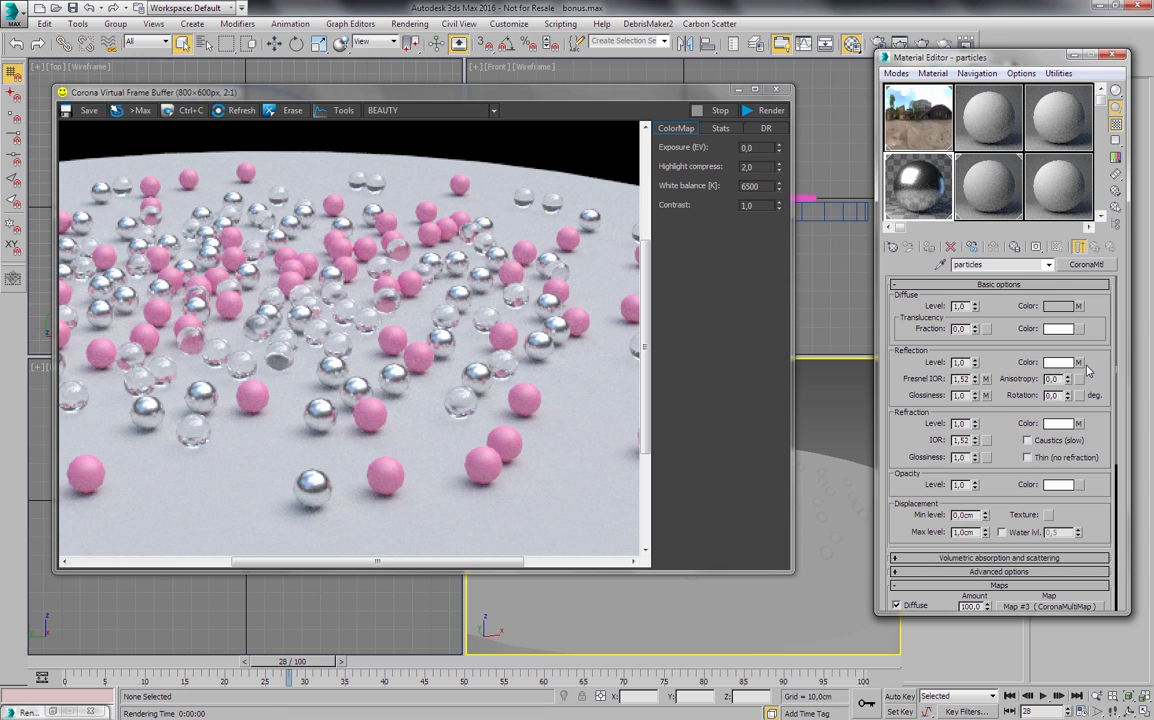
pyautogui.click(1078, 363)
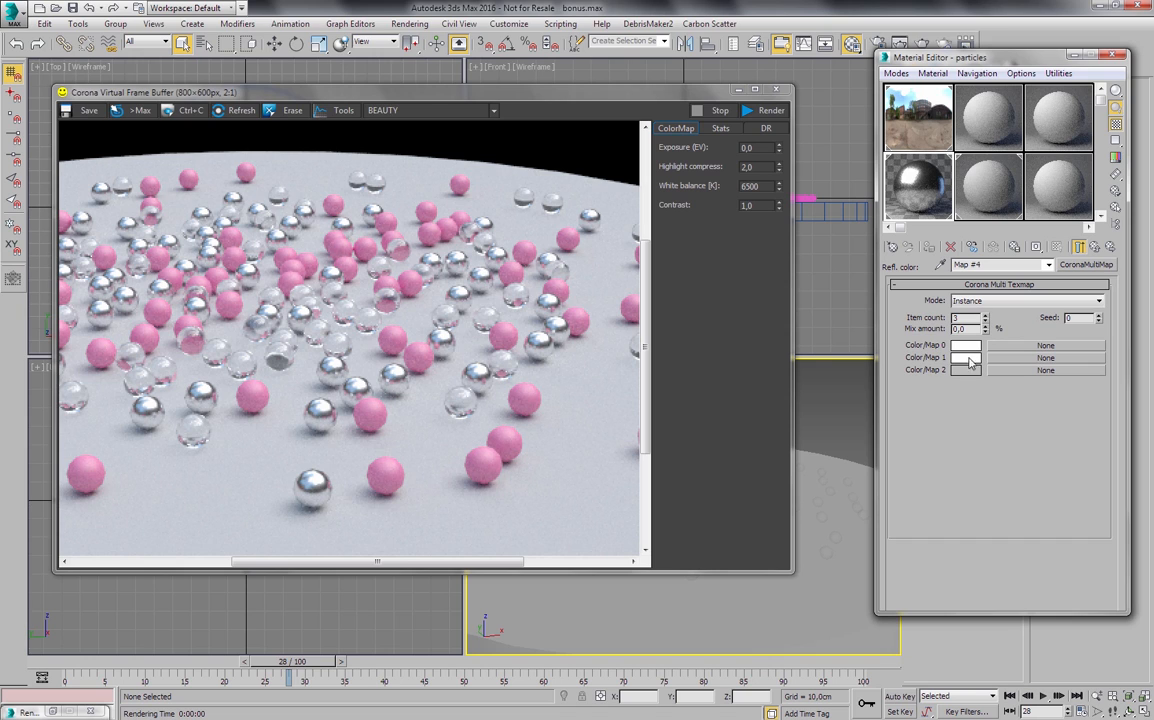
pyautogui.click(981, 247)
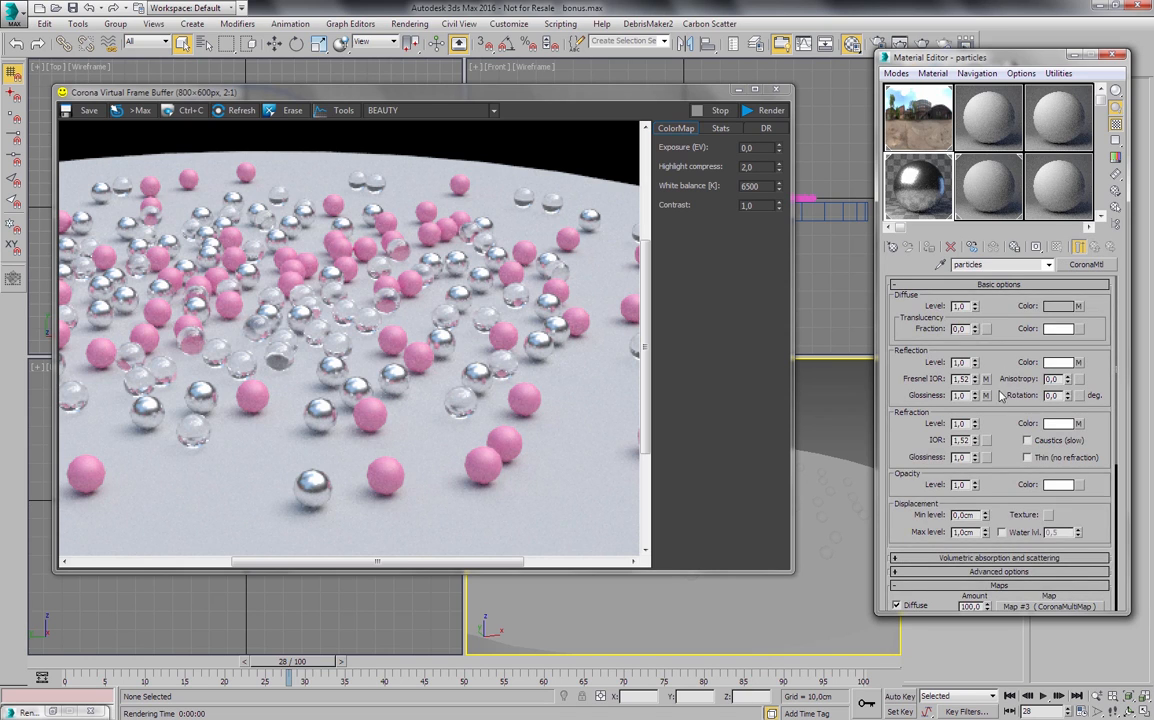
pyautogui.click(986, 395)
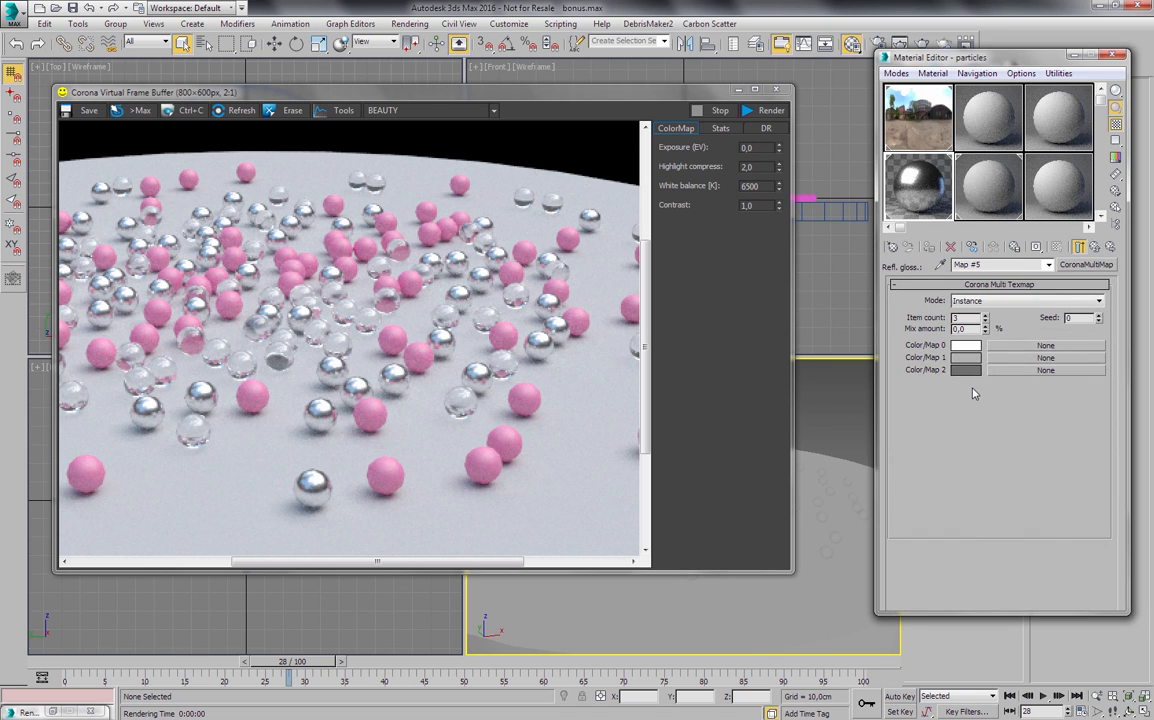